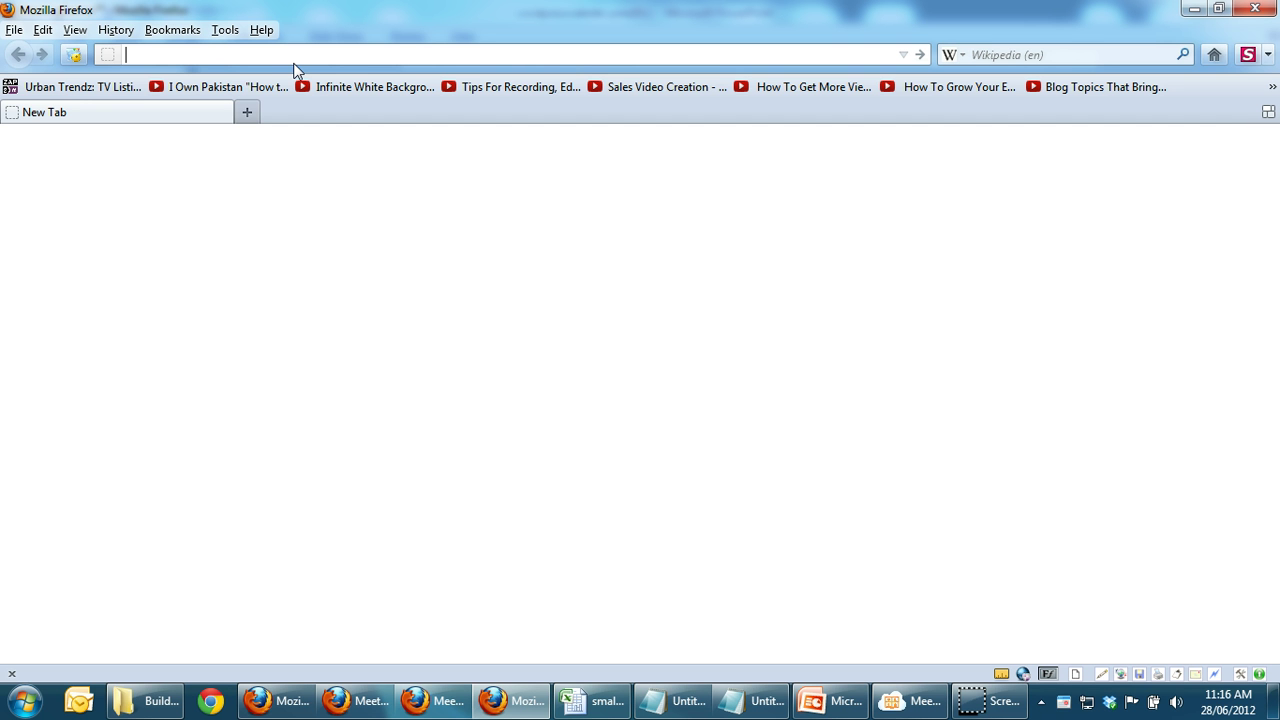
Step: Go to hostgator.com and open the Web Hosting plans page, scrolling to the cPanel demo offer
{"action": "type", "text": "host"}
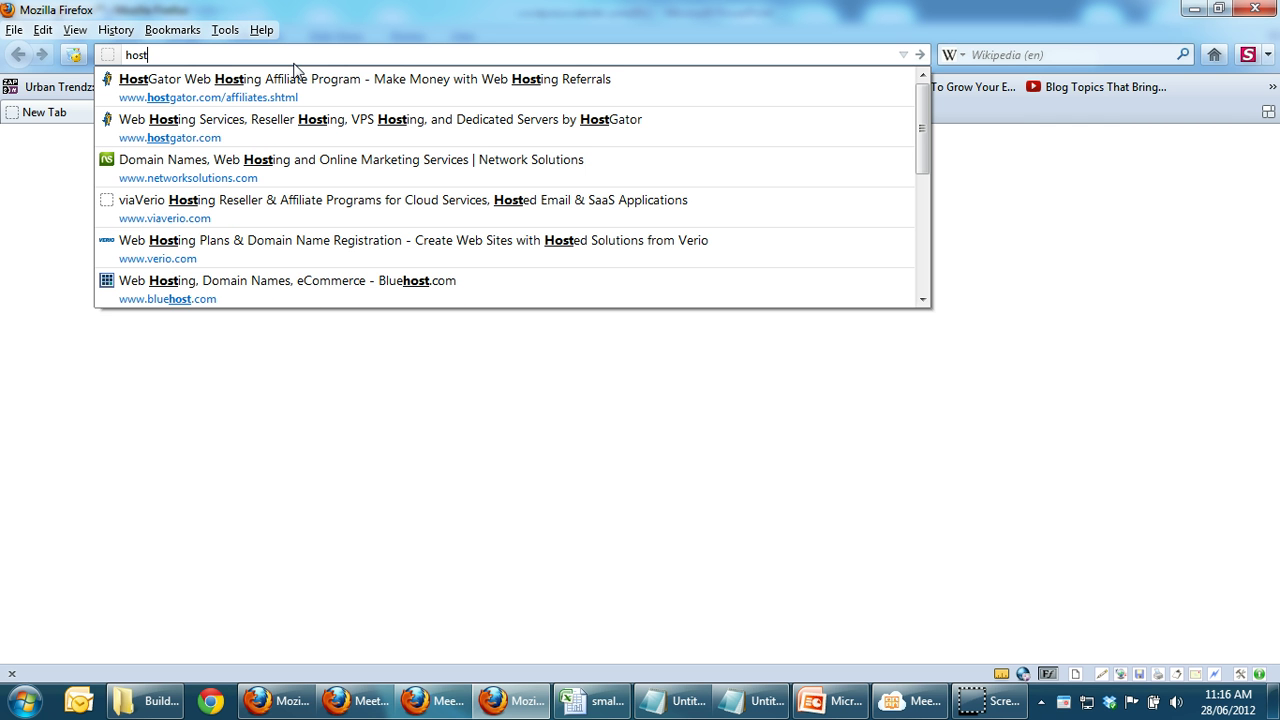
{"action": "key", "text": "Down"}
{"action": "key", "text": "BackSpace"}
{"action": "key", "text": "BackSpace"}
{"action": "key", "text": "BackSpace"}
{"action": "key", "text": "BackSpace"}
{"action": "key", "text": "BackSpace"}
{"action": "key", "text": "BackSpace"}
{"action": "key", "text": "BackSpace"}
{"action": "key", "text": "BackSpace"}
{"action": "key", "text": "BackSpace"}
{"action": "key", "text": "BackSpace"}
{"action": "key", "text": "BackSpace"}
{"action": "key", "text": "BackSpace"}
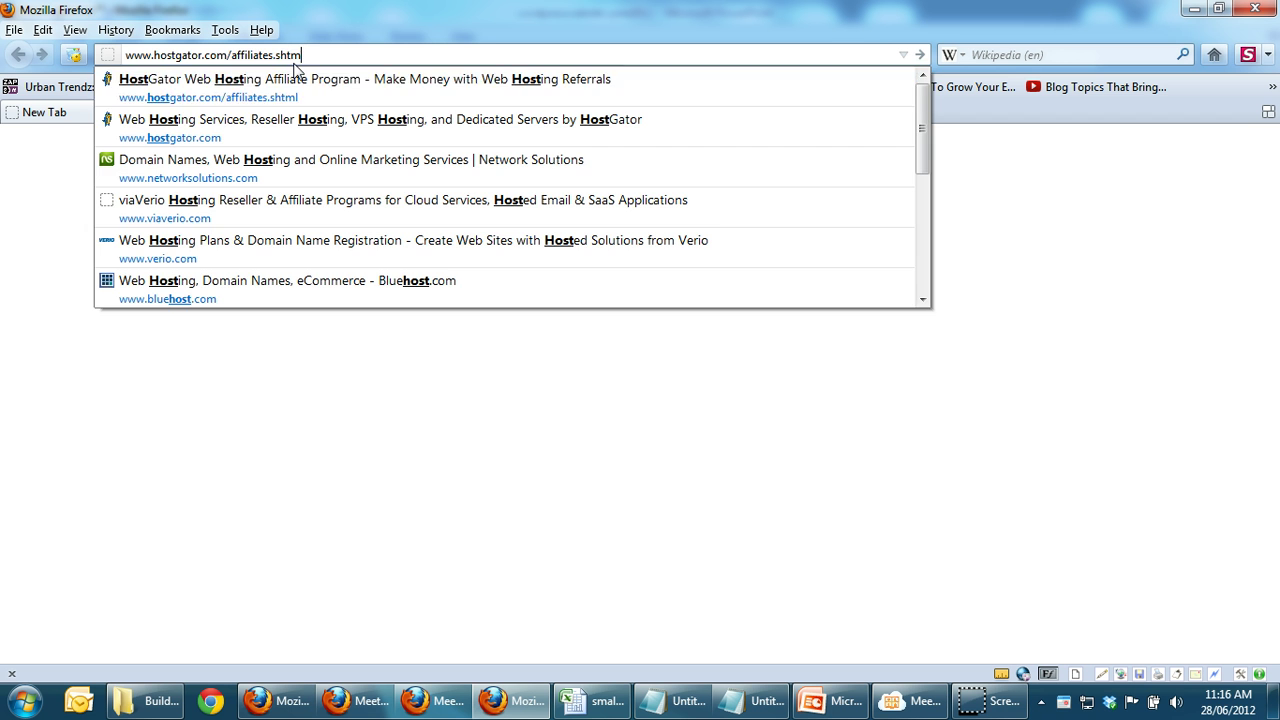
{"action": "key", "text": "BackSpace"}
{"action": "key", "text": "BackSpace"}
{"action": "key", "text": "BackSpace"}
{"action": "key", "text": "BackSpace"}
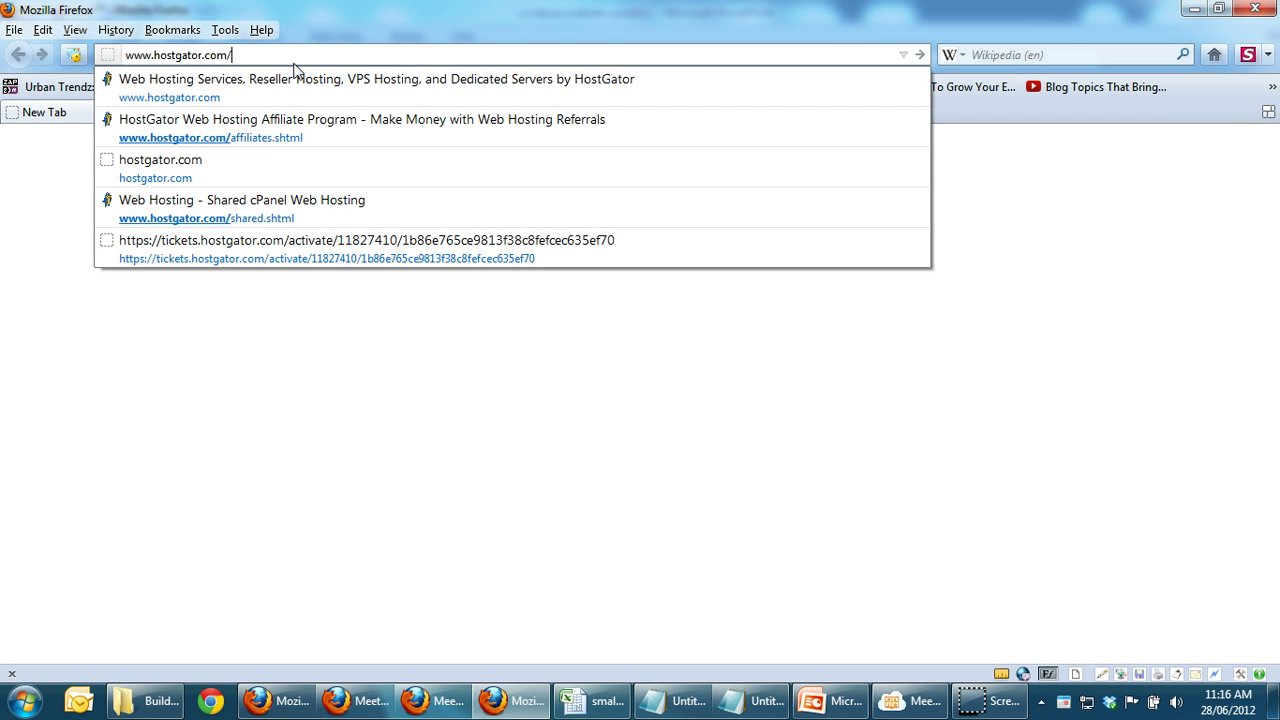
{"action": "key", "text": "Return"}
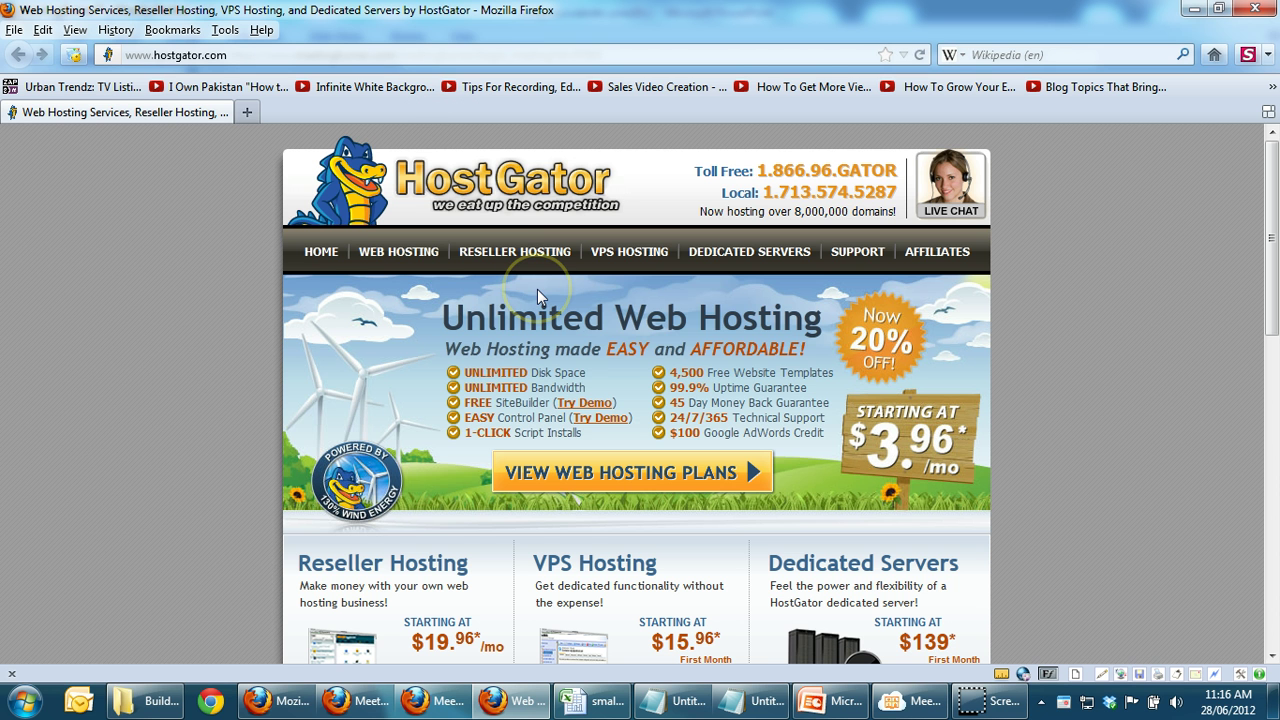
{"action": "left_click", "coordinate": [590, 468]}
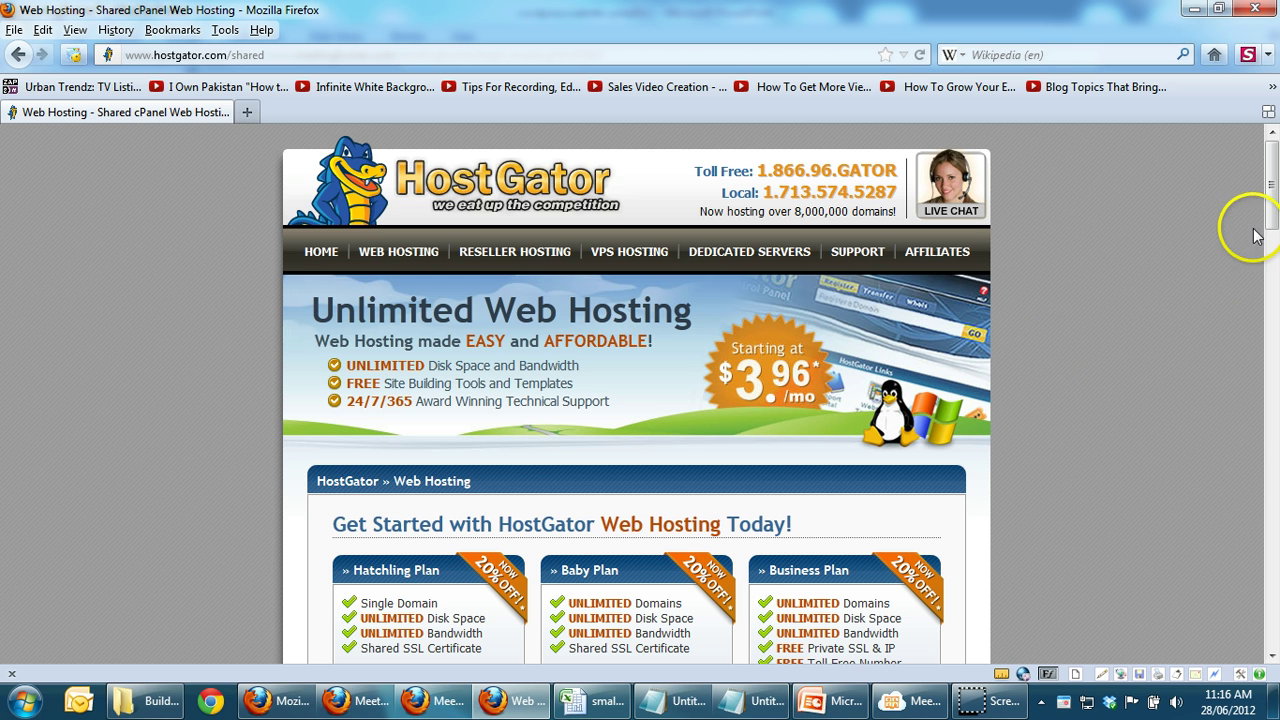
{"action": "left_click_drag", "start_coordinate": [1272, 218], "coordinate": [1270, 283]}
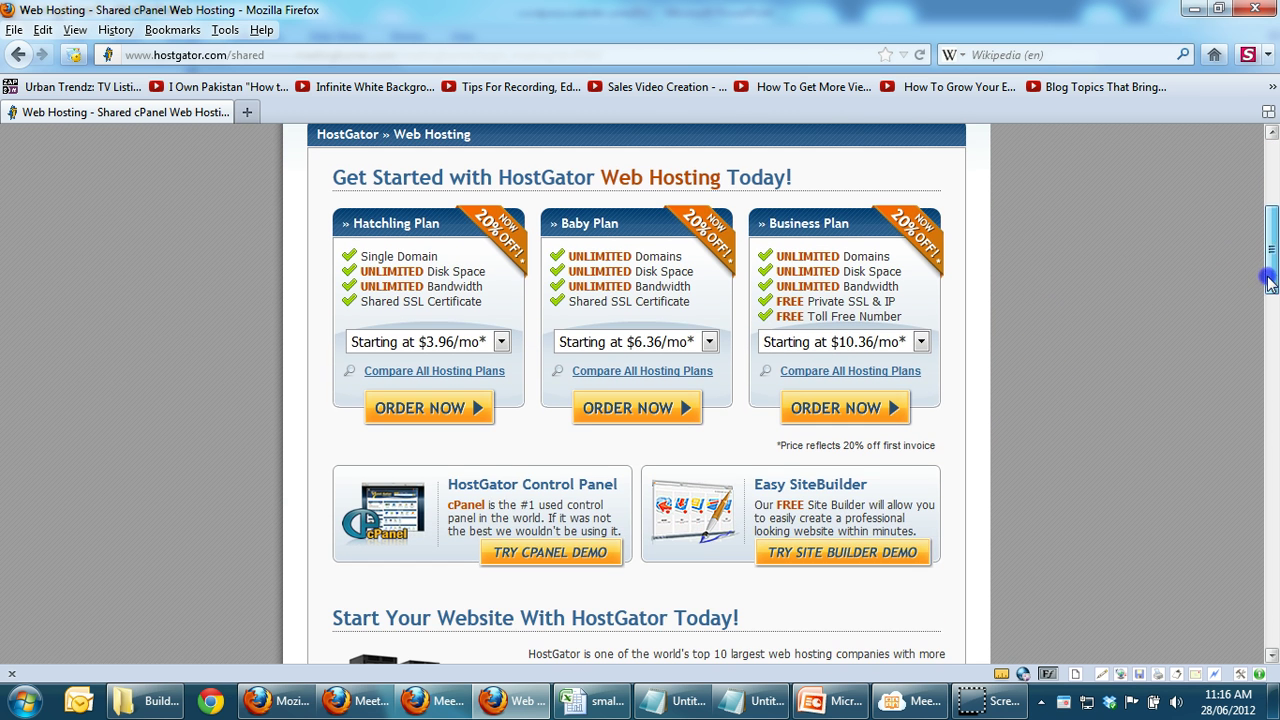
Step: Launch the cPanel demo in its own maximized window and copy its web address
{"action": "left_click", "coordinate": [549, 566]}
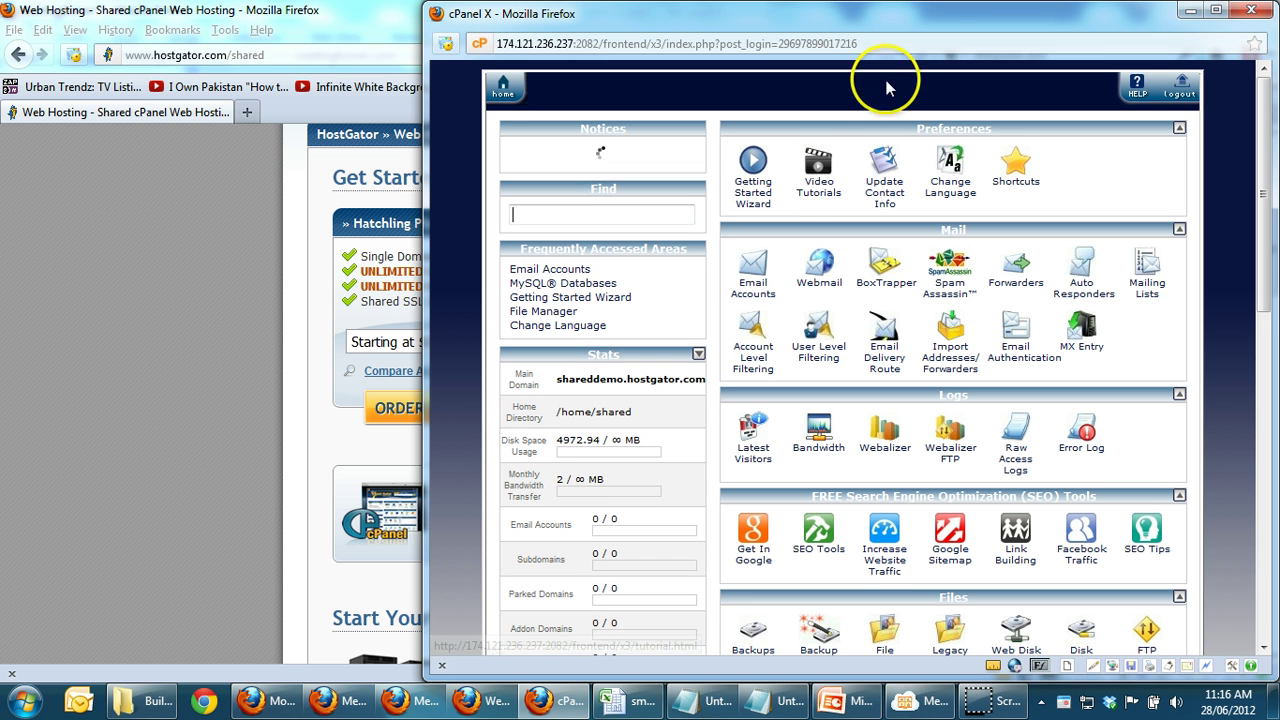
{"action": "double_click", "coordinate": [900, 16]}
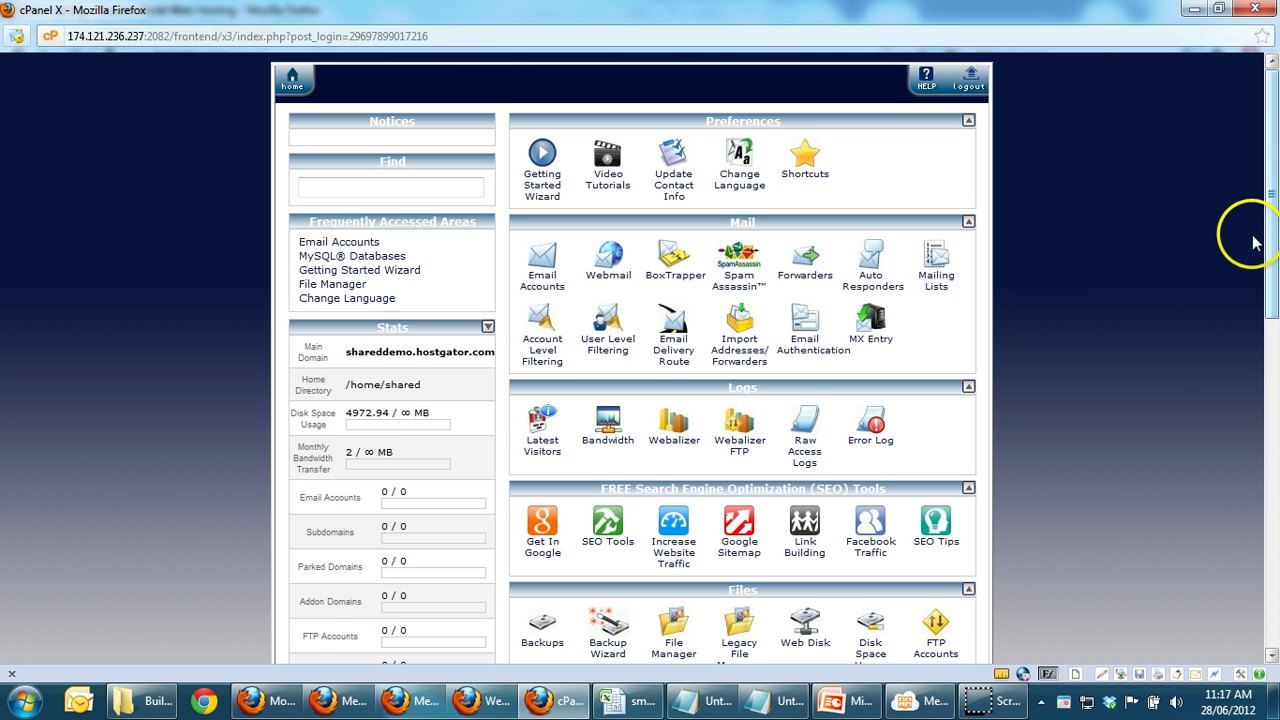
{"action": "left_click_drag", "start_coordinate": [1273, 262], "coordinate": [1273, 256]}
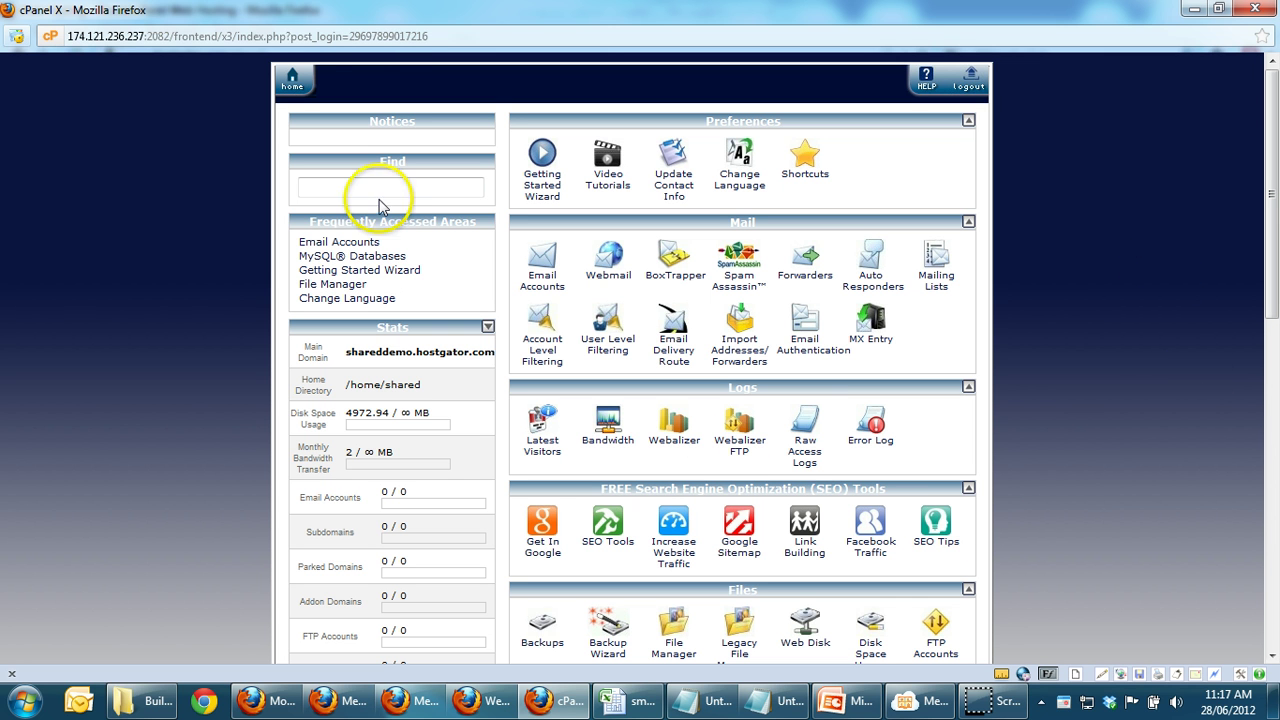
{"action": "left_click", "coordinate": [374, 36]}
{"action": "key", "text": "ctrl+c"}
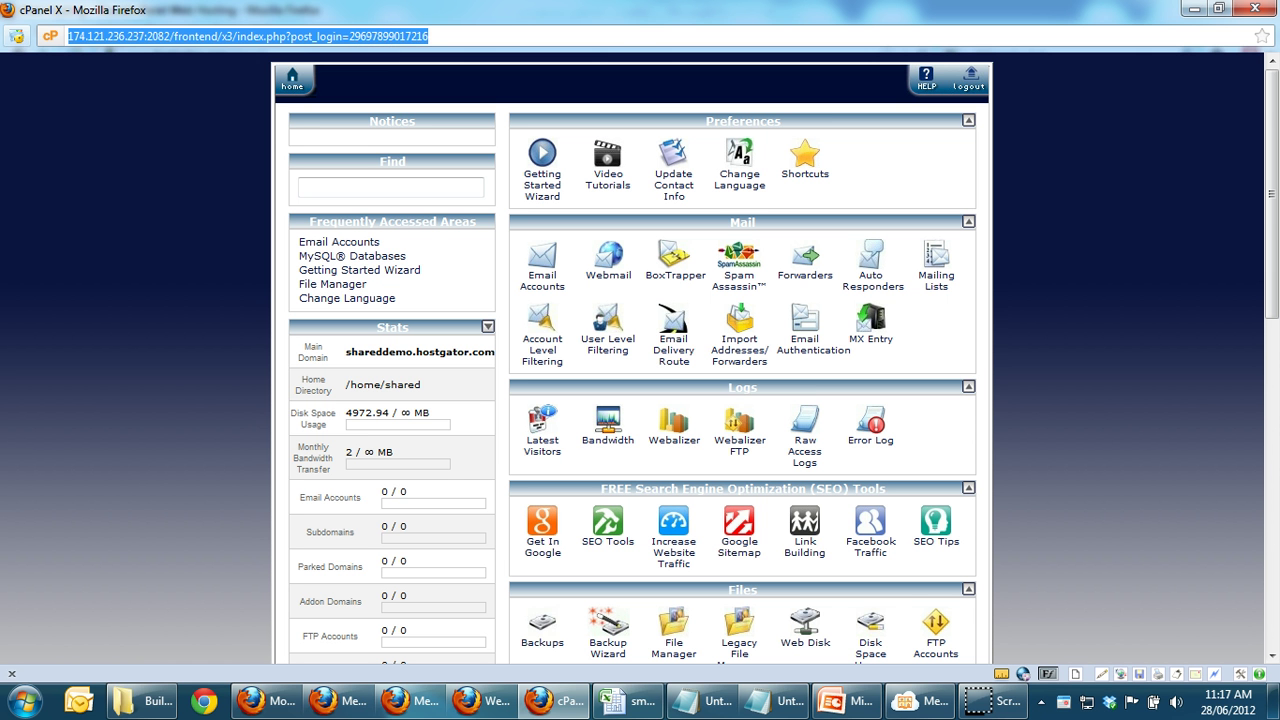
Step: Close the demo window and load the copied cPanel demo address in the main Firefox tab
{"action": "left_click", "coordinate": [1253, 9]}
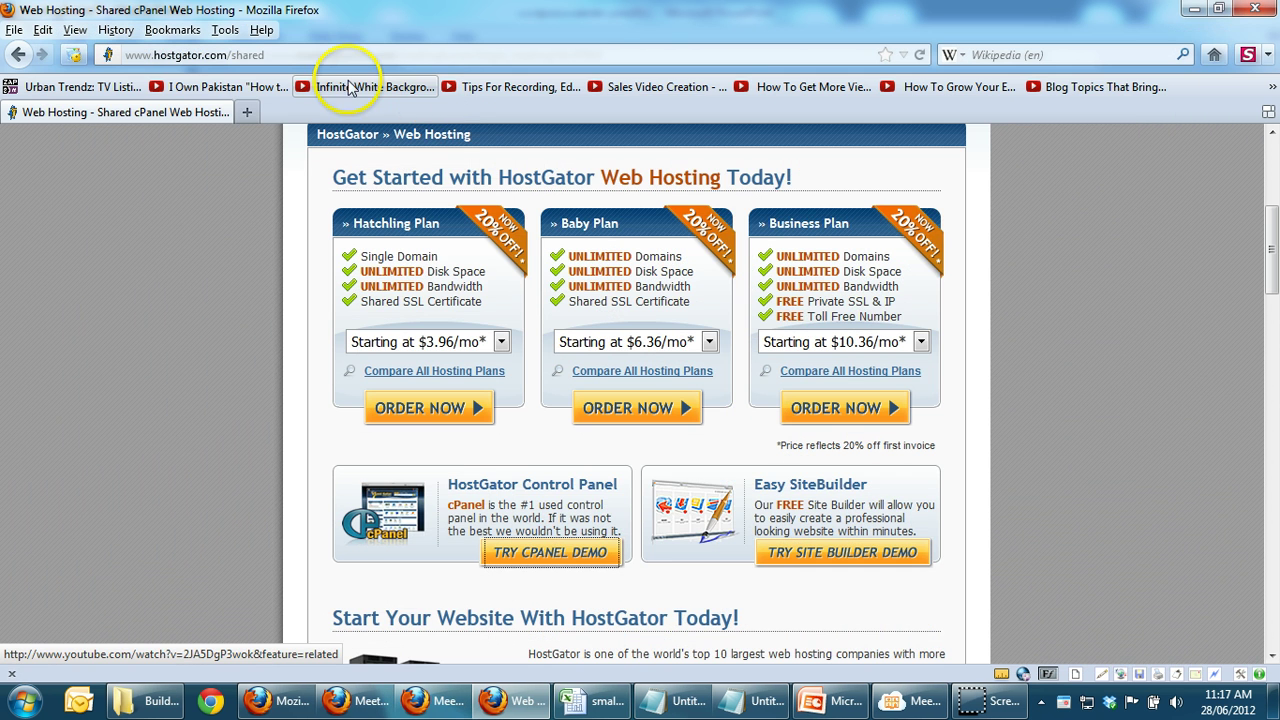
{"action": "left_click", "coordinate": [365, 54]}
{"action": "key", "text": "ctrl+v"}
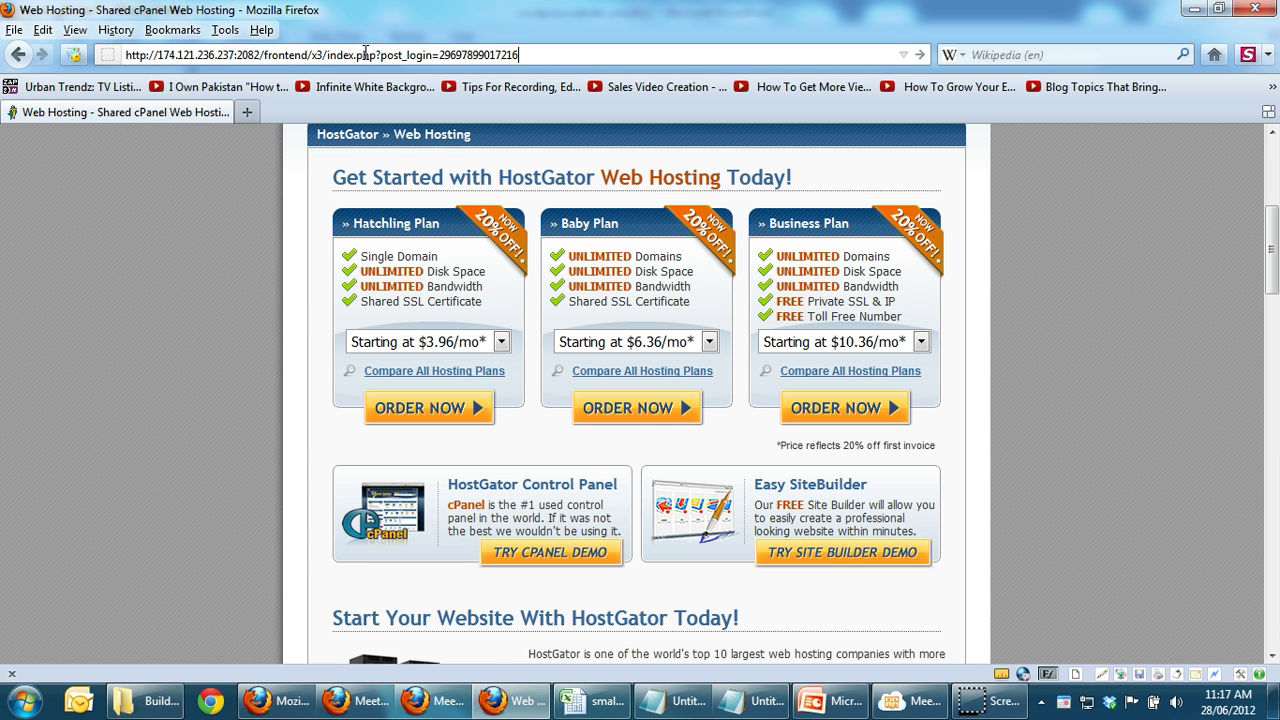
{"action": "key", "text": "Return"}
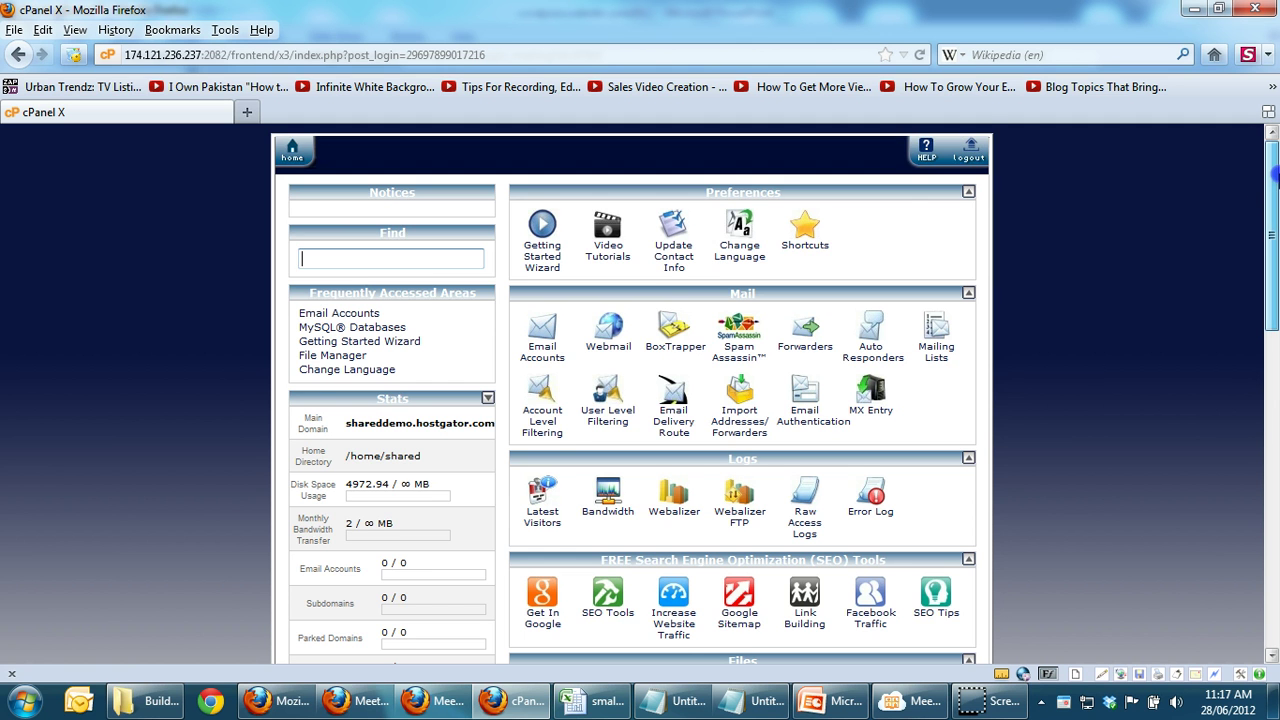
{"action": "left_click_drag", "start_coordinate": [1273, 177], "coordinate": [1262, 479]}
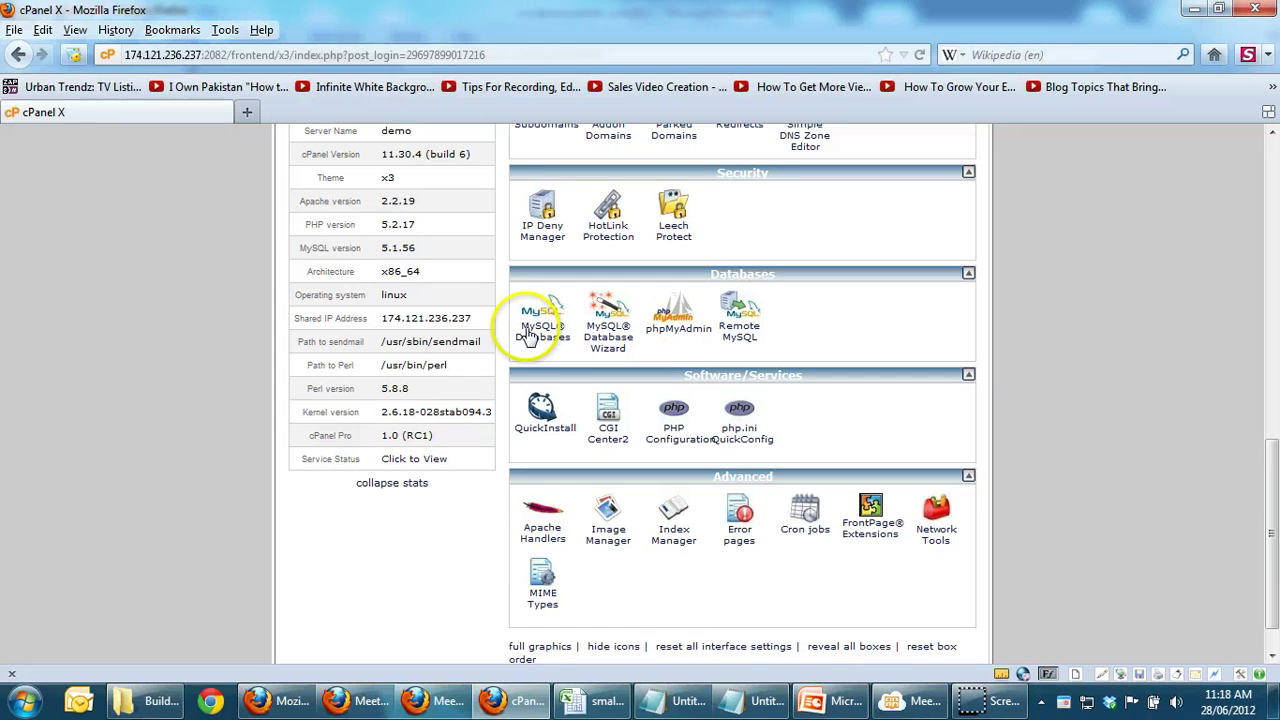
{"action": "left_click", "coordinate": [541, 336]}
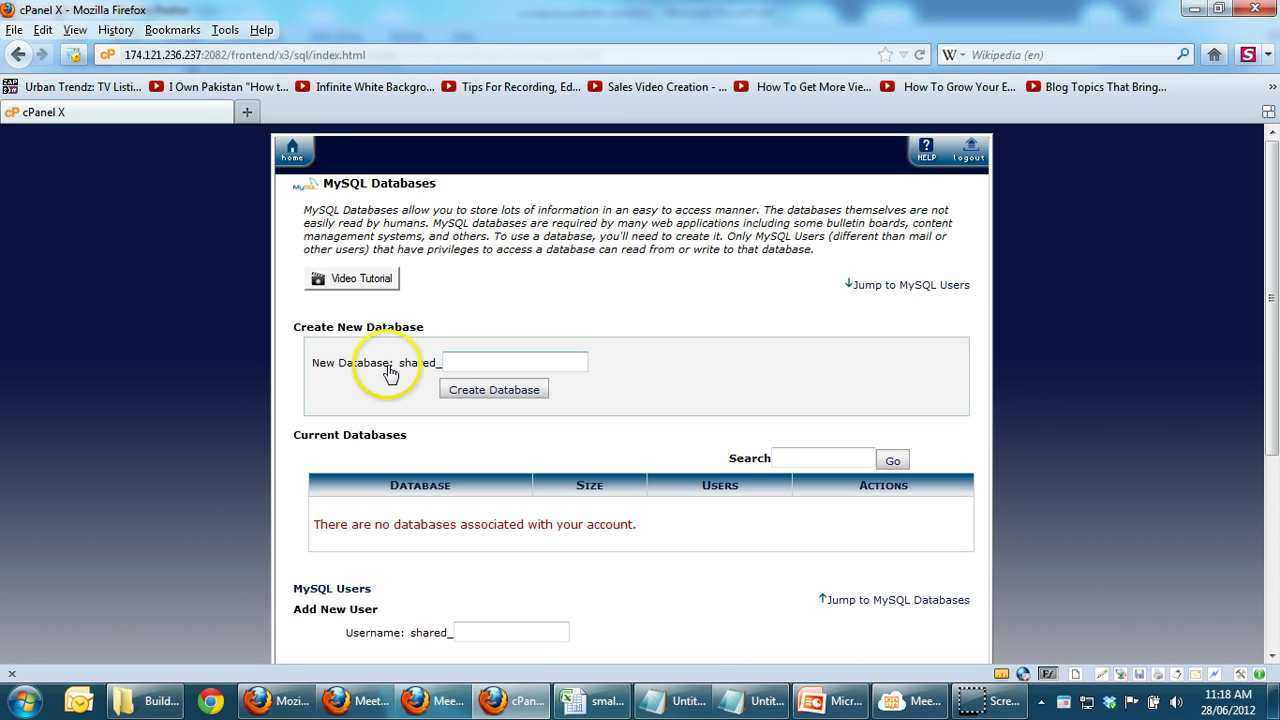
{"action": "left_click", "coordinate": [507, 360]}
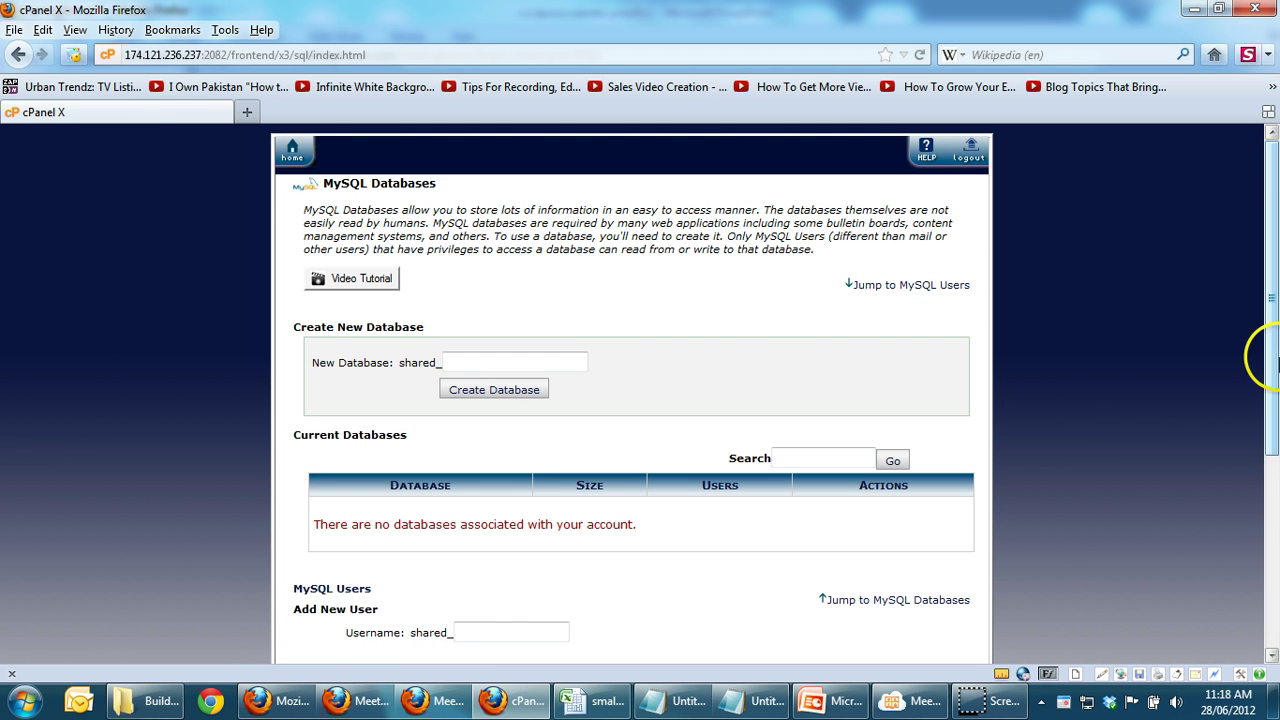
{"action": "left_click_drag", "start_coordinate": [1273, 370], "coordinate": [1238, 511]}
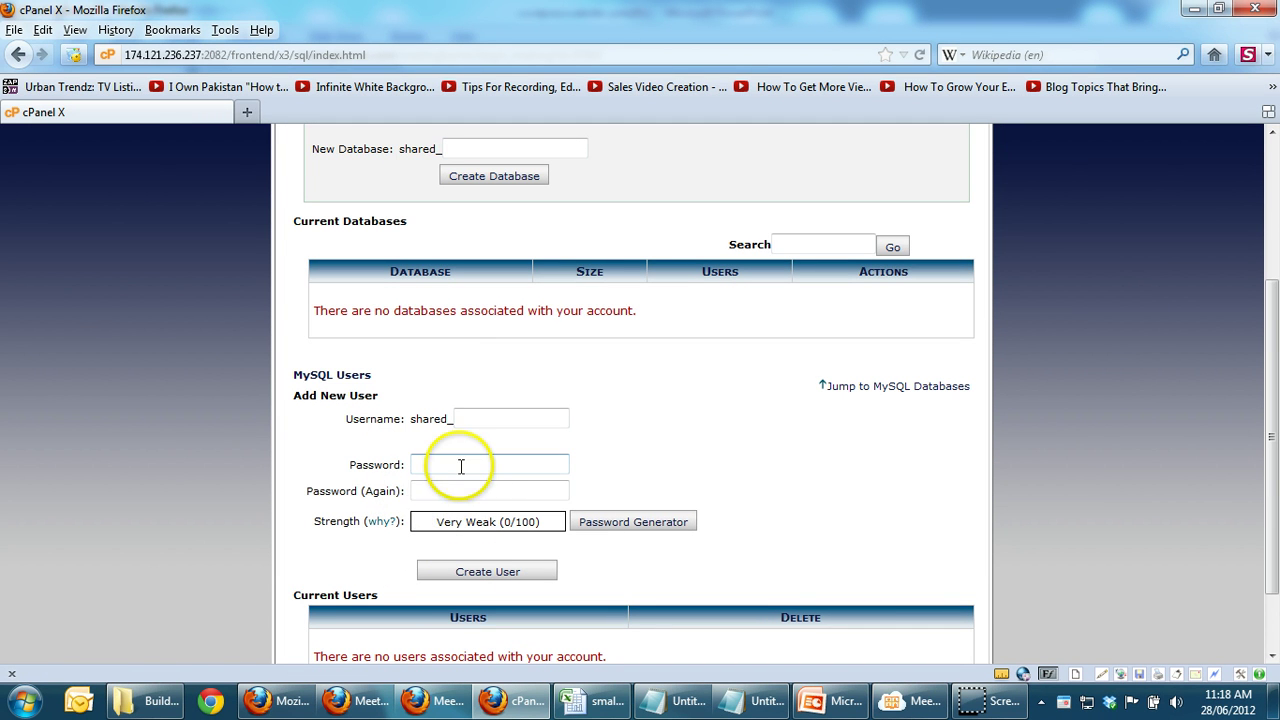
{"action": "left_click", "coordinate": [26, 53]}
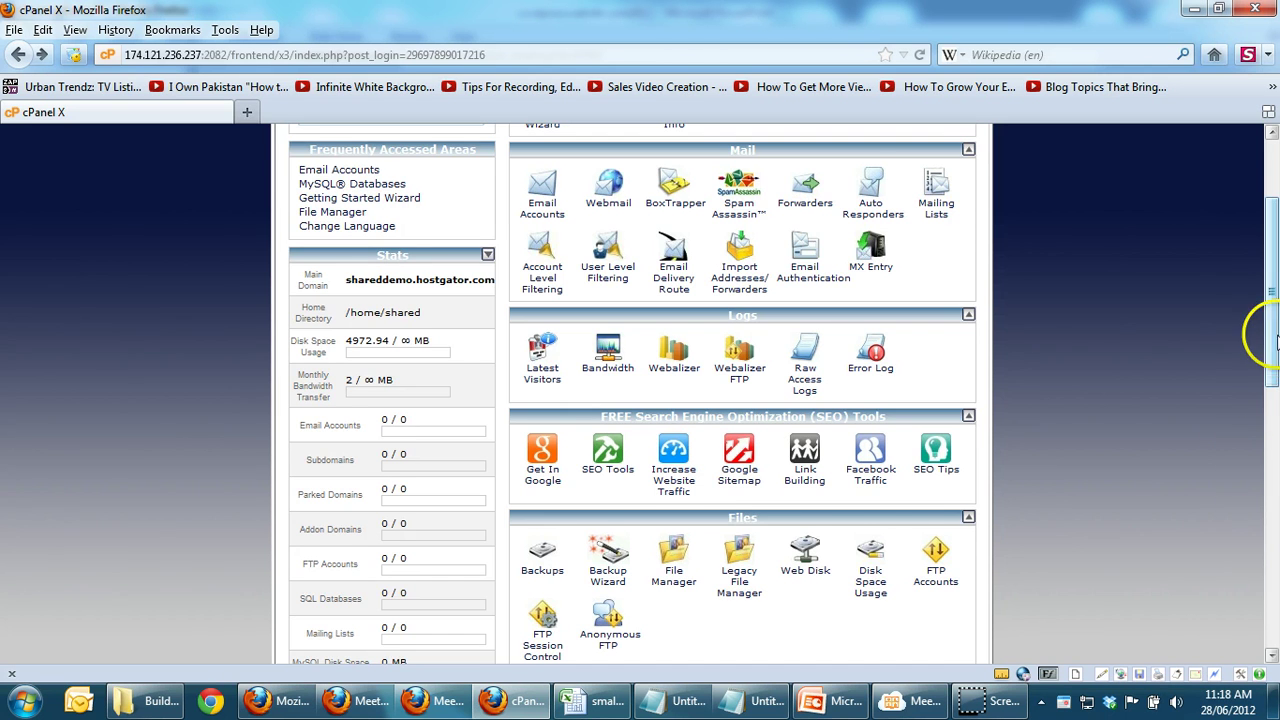
{"action": "left_click_drag", "start_coordinate": [1275, 344], "coordinate": [1247, 608]}
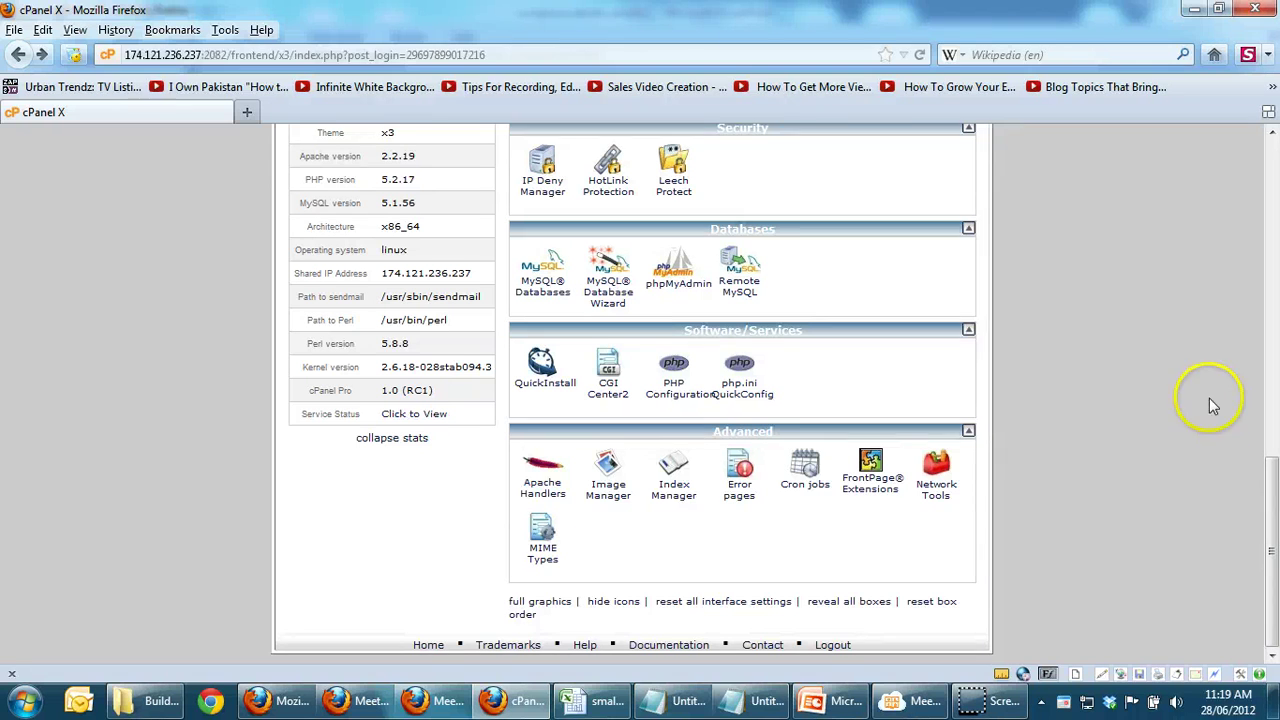
Step: Go to wordpress.org and open the Download WordPress page
{"action": "left_click", "coordinate": [347, 57]}
{"action": "key", "text": "ctrl+c"}
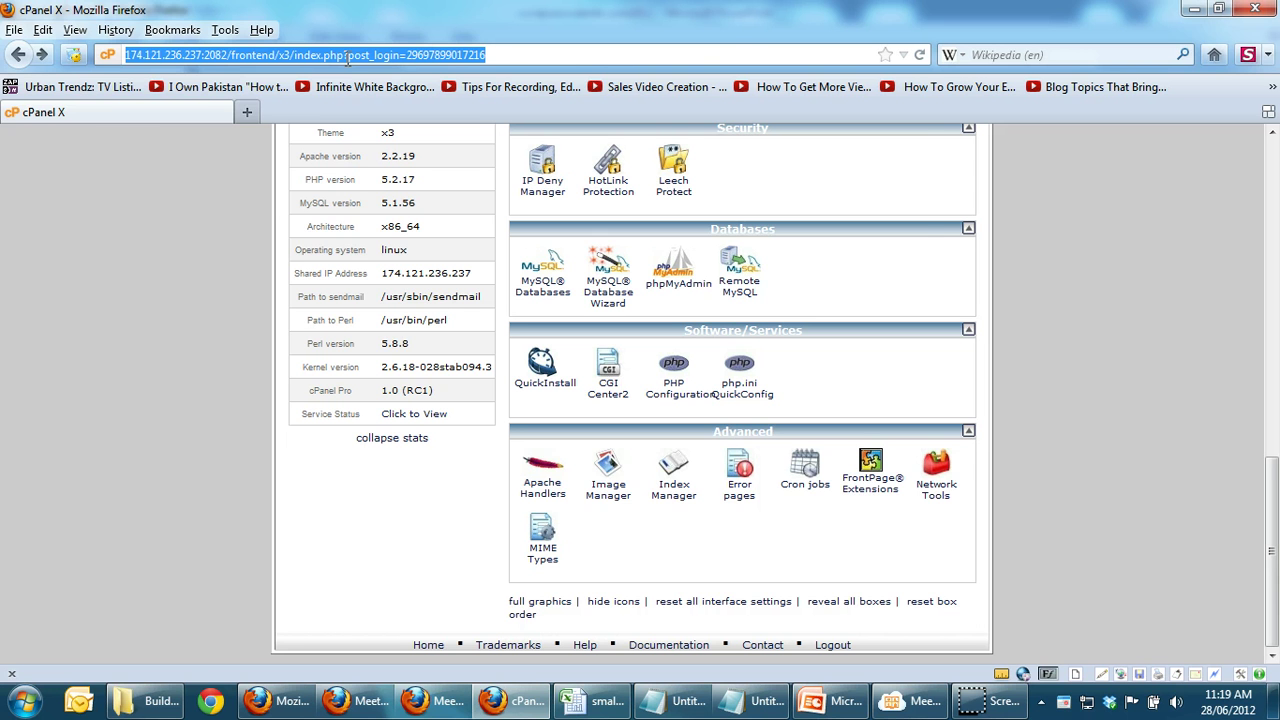
{"action": "type", "text": "wordpress."}
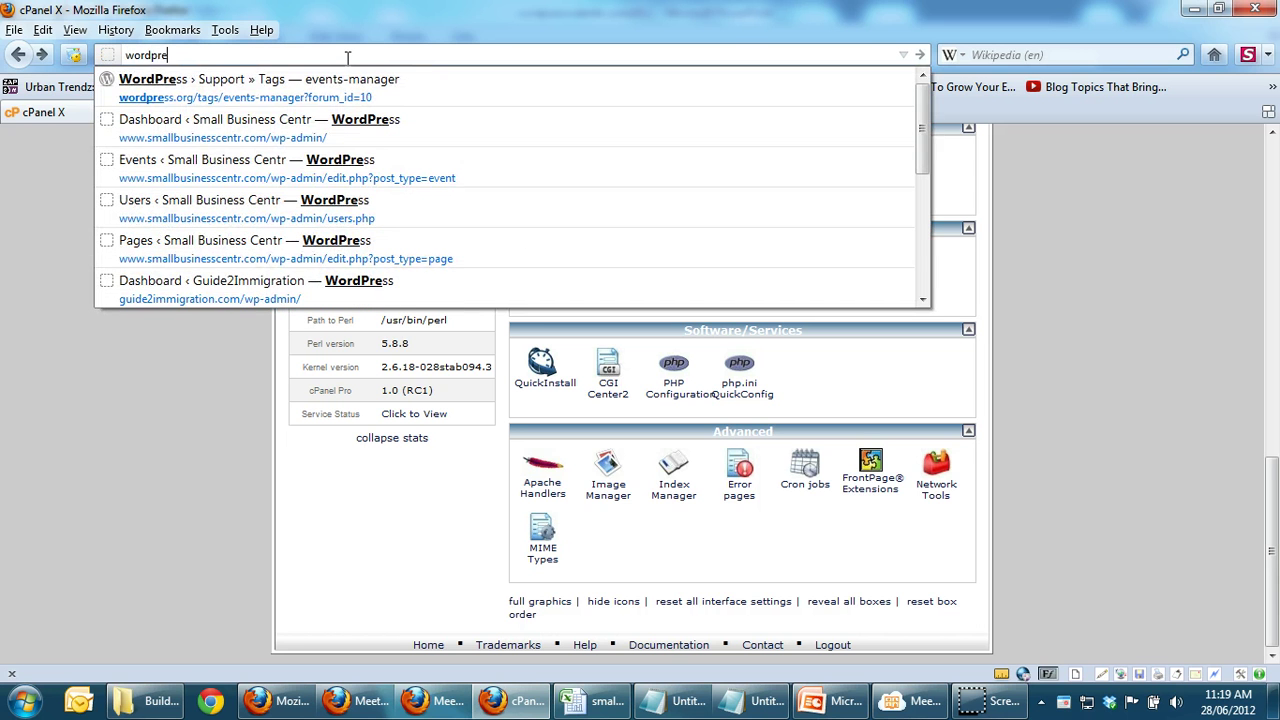
{"action": "type", "text": "org"}
{"action": "key", "text": "Return"}
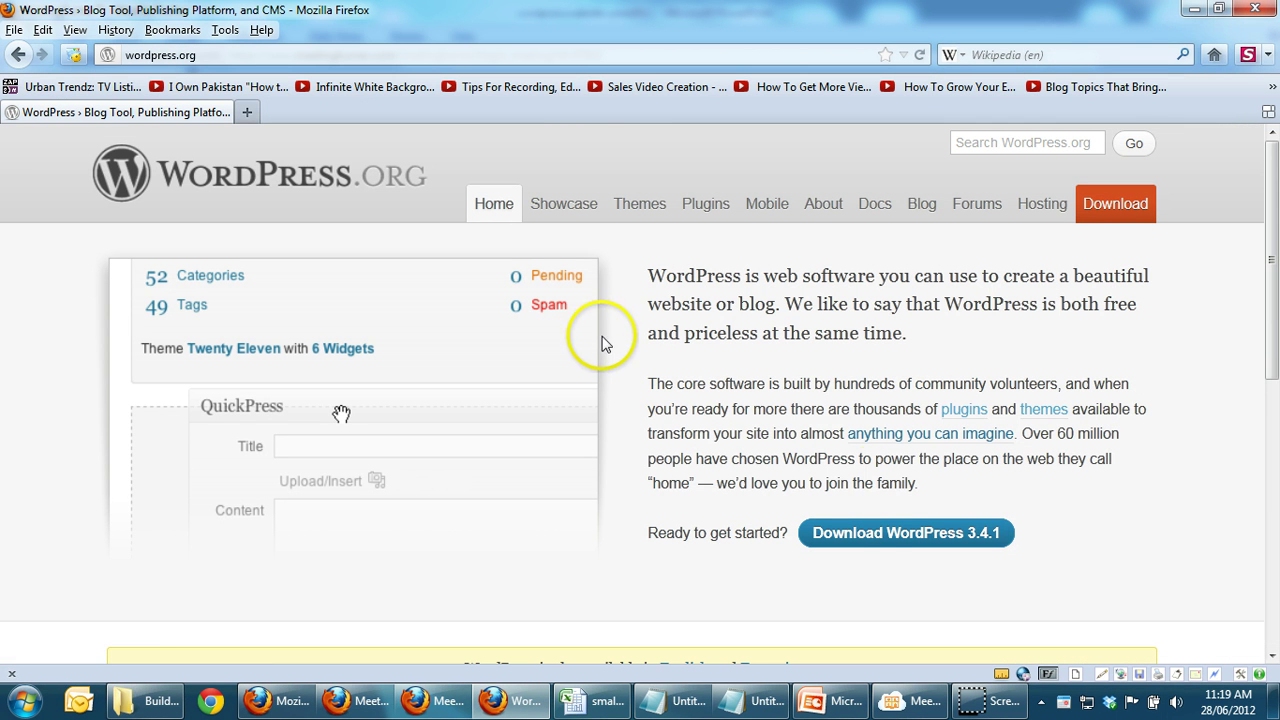
{"action": "left_click", "coordinate": [884, 536]}
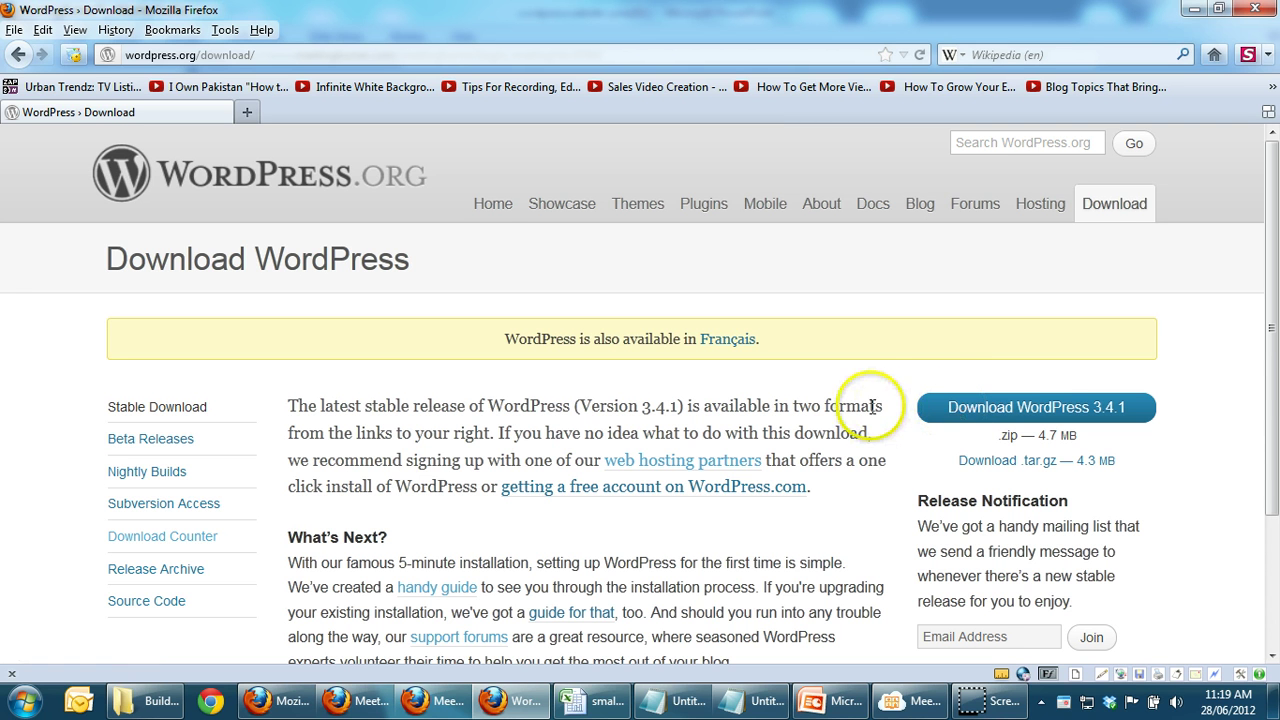
Step: Save wordpress-3.4.1.zip, then clear and close the Downloads list
{"action": "left_click", "coordinate": [962, 412]}
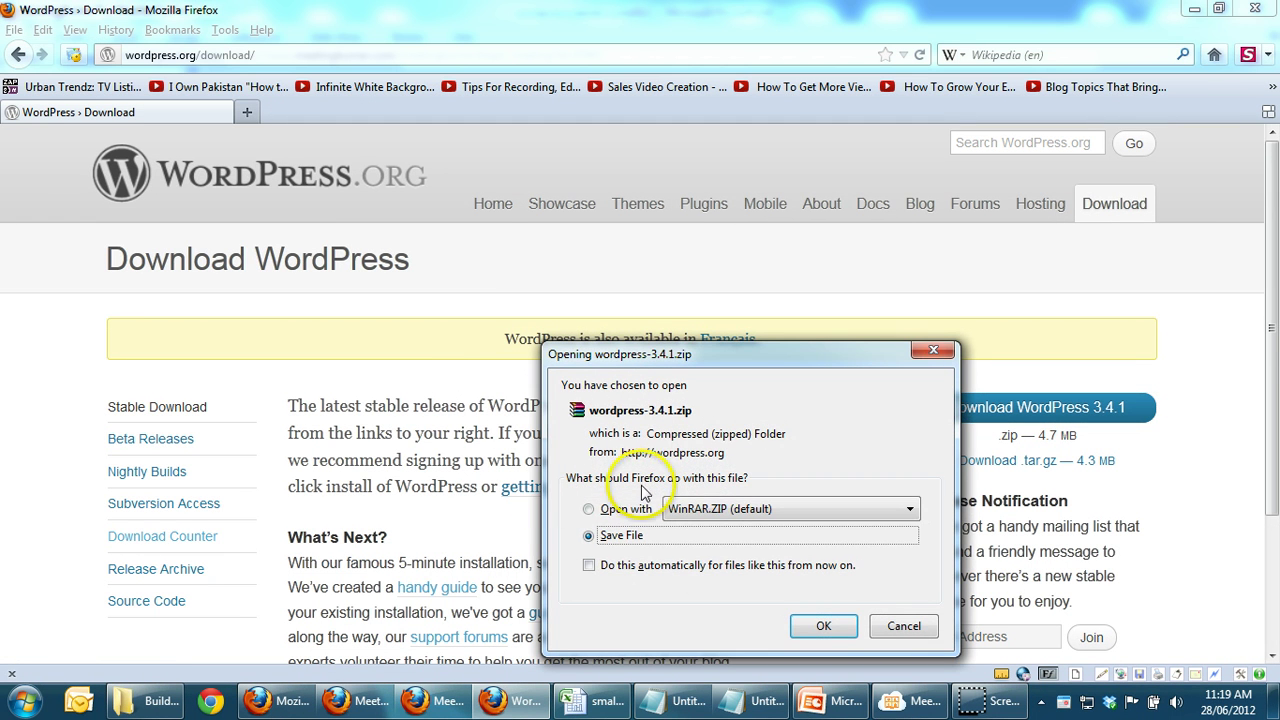
{"action": "left_click", "coordinate": [822, 627]}
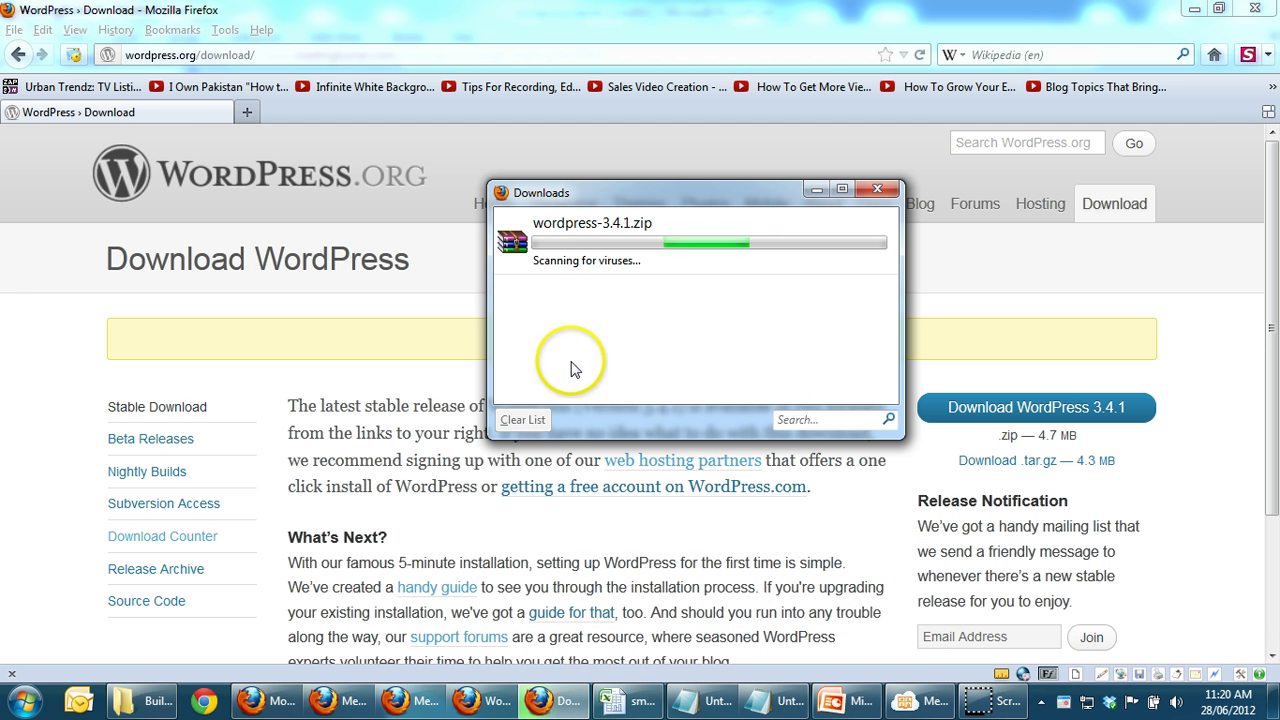
{"action": "left_click", "coordinate": [522, 420]}
{"action": "left_click", "coordinate": [876, 190]}
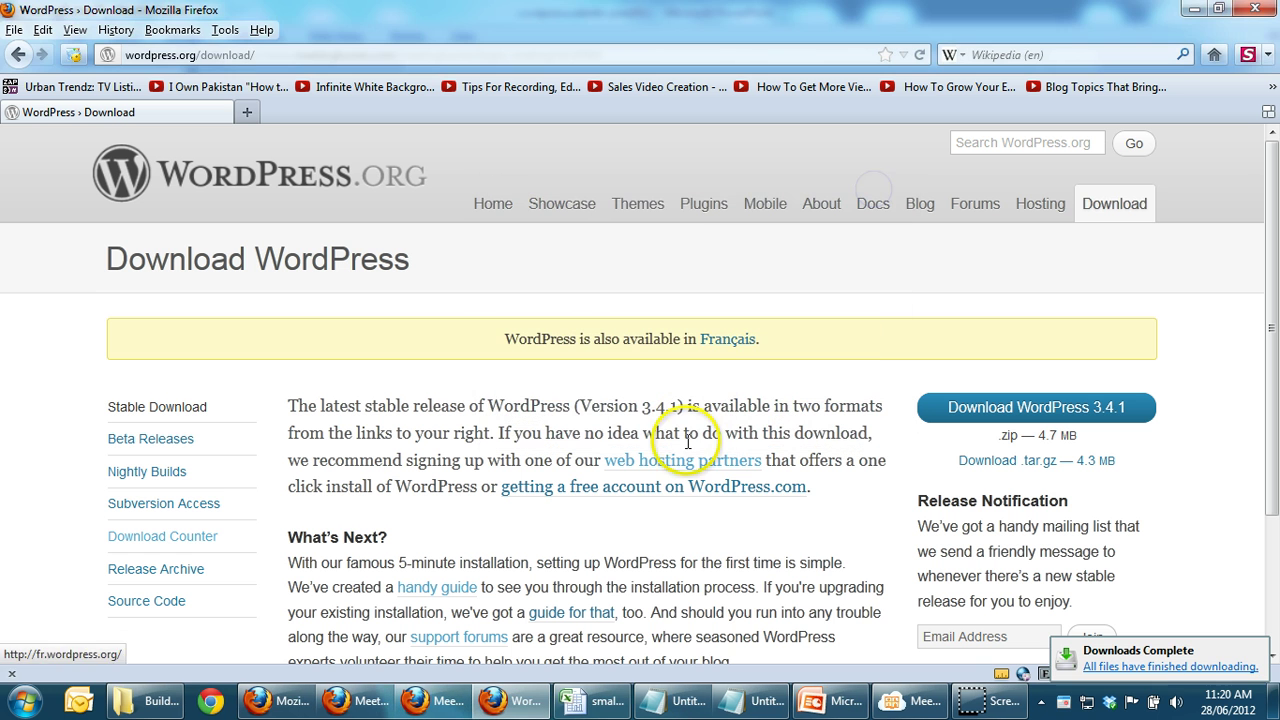
Step: Share the entire screen in MeetingBurner, minimize its panel, and bring the Build-a-Buesiness-Website folder forward
{"action": "left_click", "coordinate": [910, 700]}
{"action": "left_click", "coordinate": [1066, 212]}
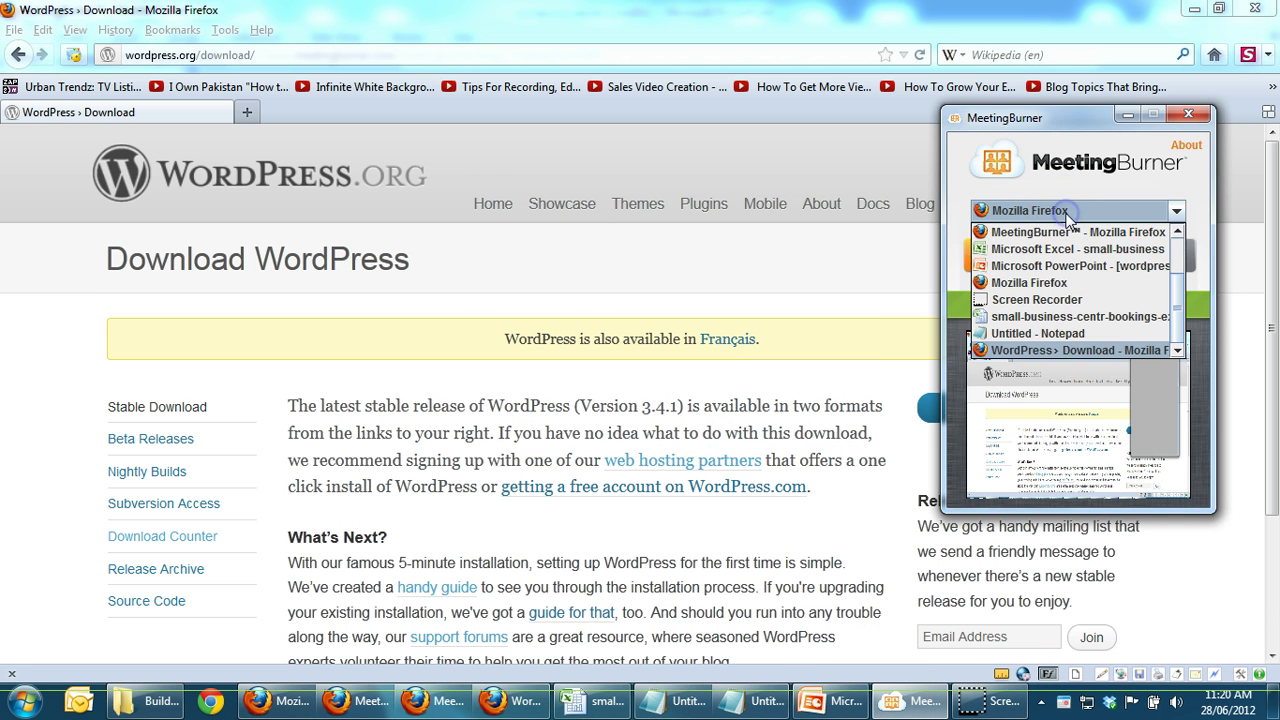
{"action": "left_click", "coordinate": [1177, 245]}
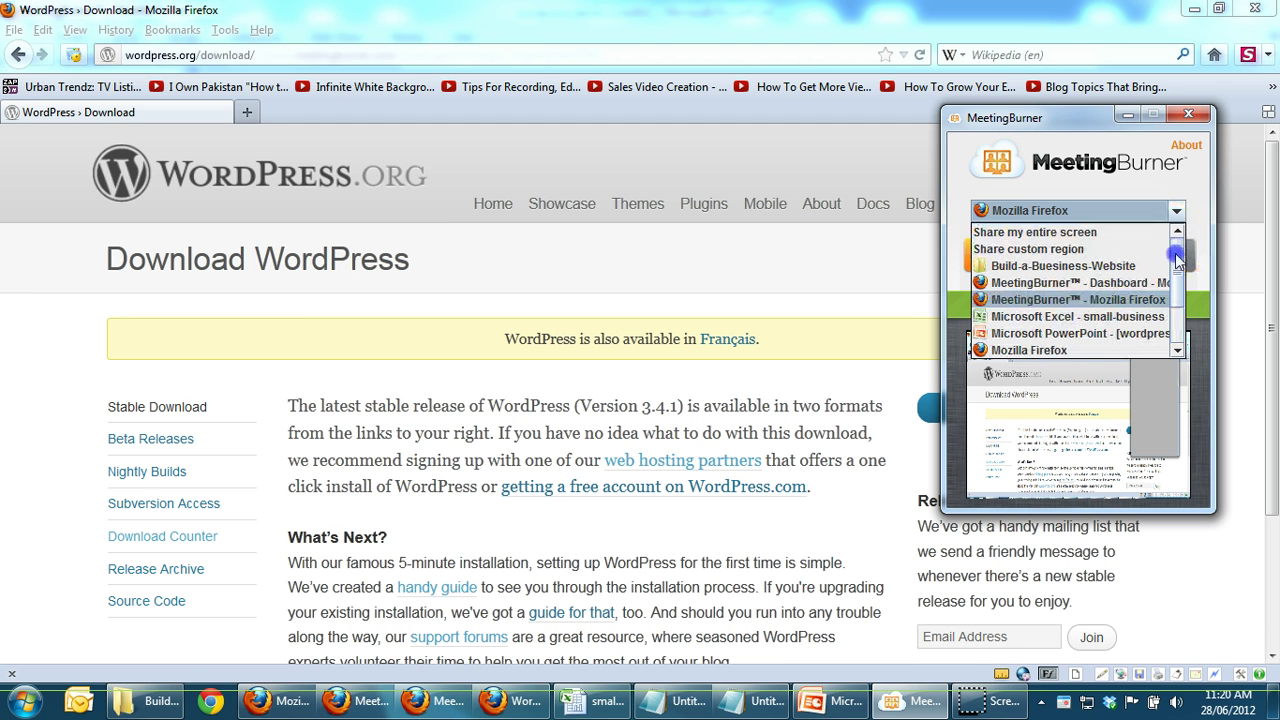
{"action": "left_click_drag", "start_coordinate": [1177, 308], "coordinate": [1177, 240]}
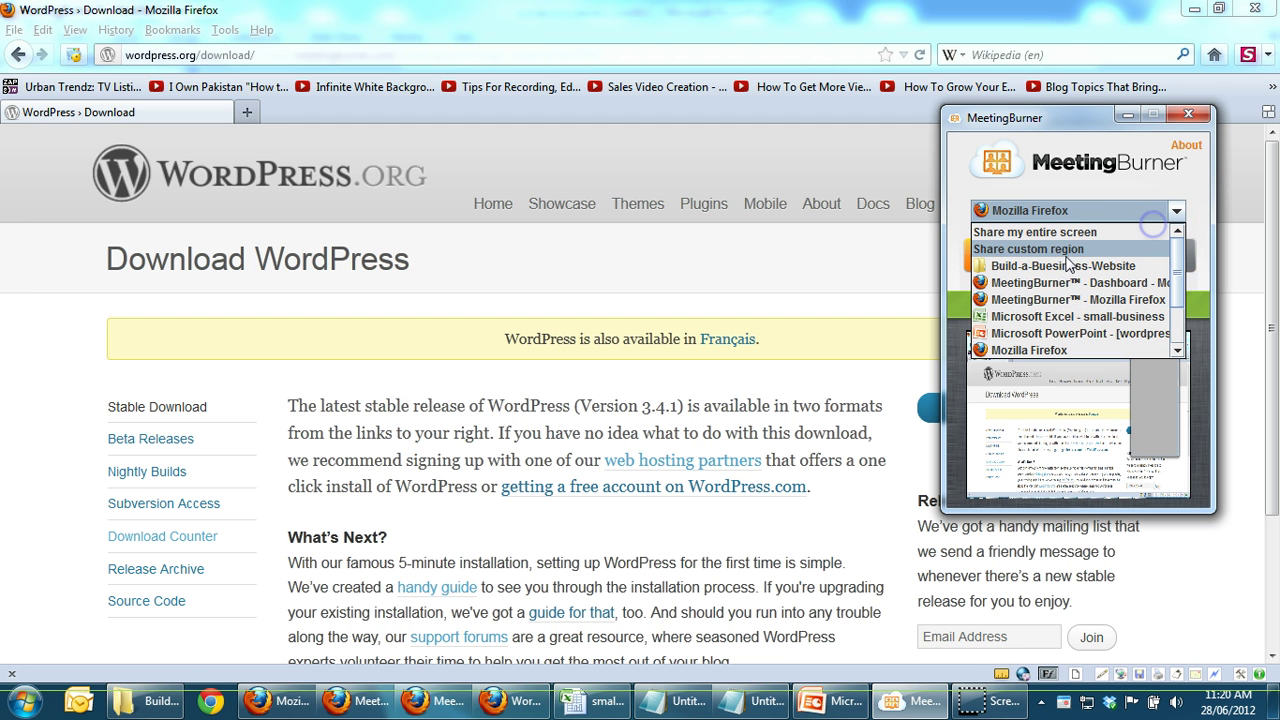
{"action": "left_click", "coordinate": [1079, 248]}
{"action": "left_click", "coordinate": [1075, 234]}
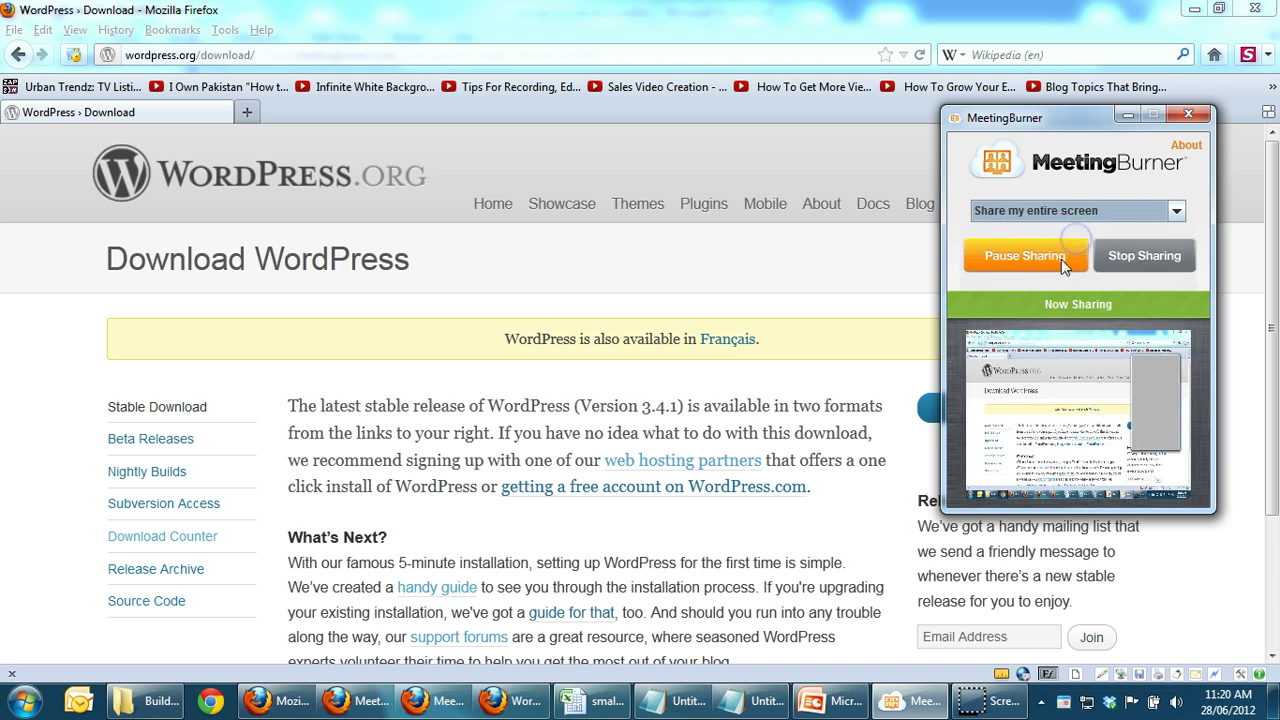
{"action": "left_click", "coordinate": [1125, 118]}
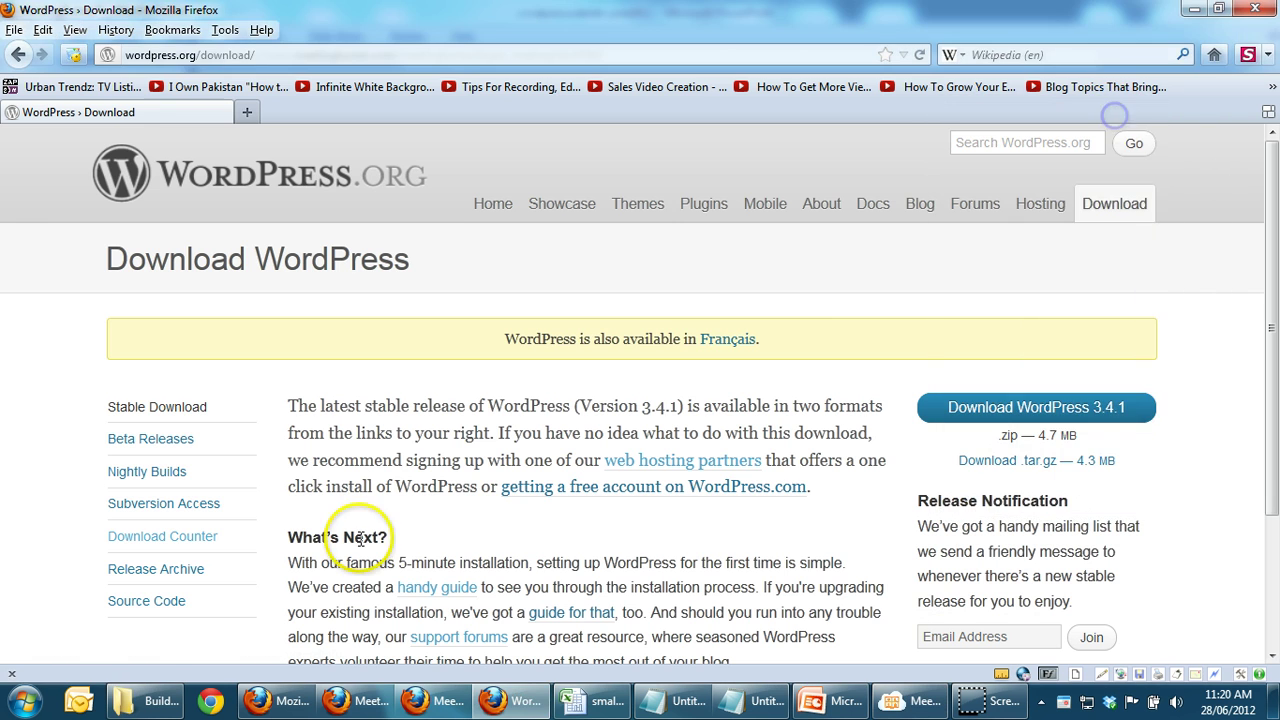
{"action": "left_click", "coordinate": [150, 705]}
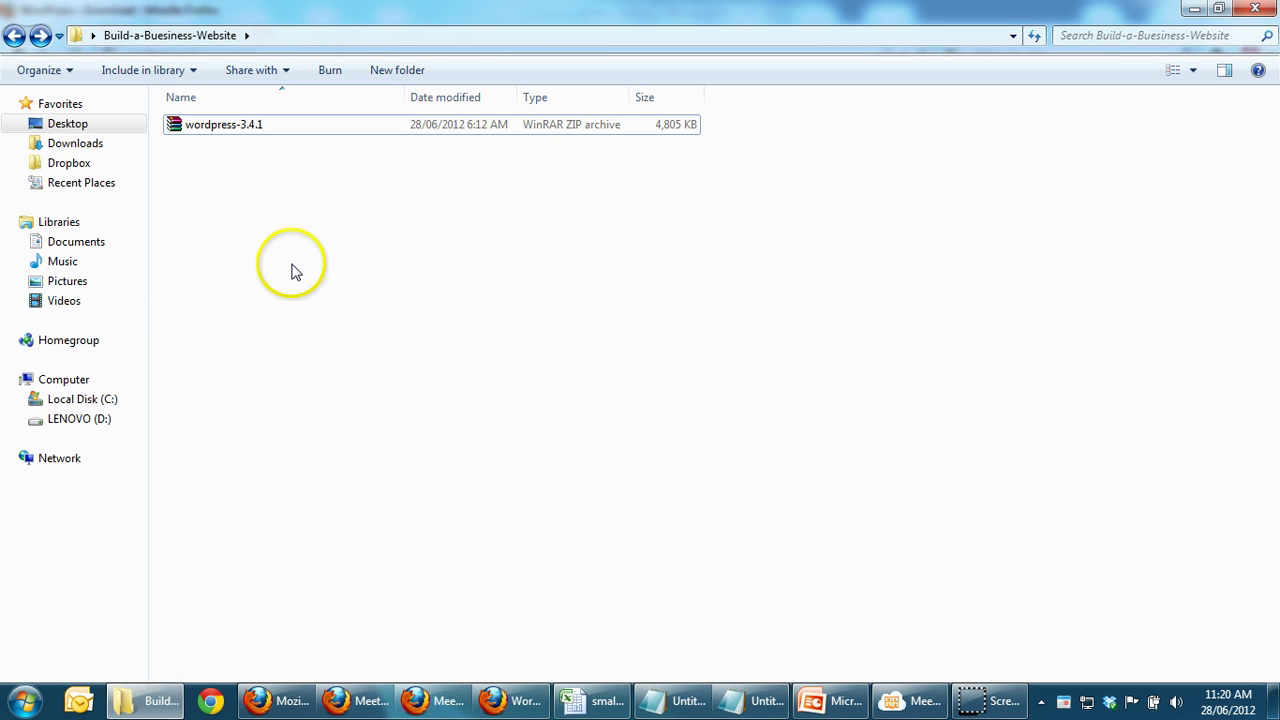
Step: Extract wordpress-3.4.1.zip with the context menu's Extract to wordpress-3.4.1\ option
{"action": "left_click", "coordinate": [203, 139]}
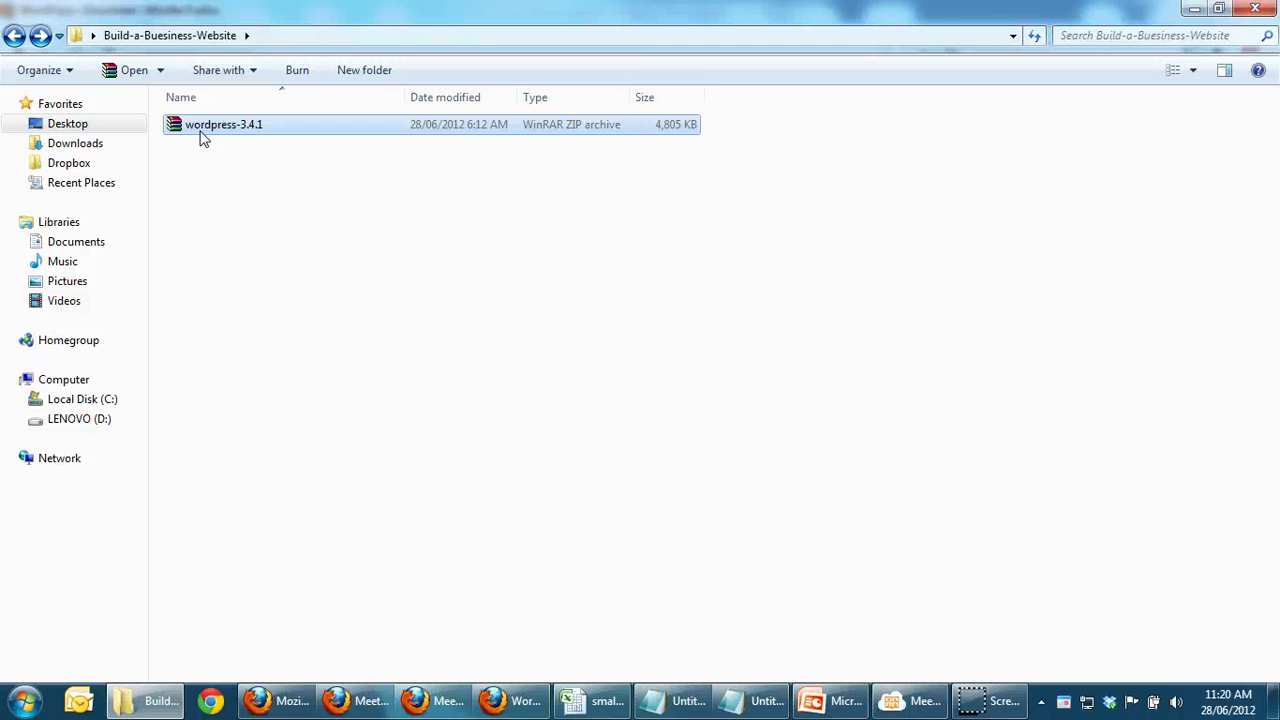
{"action": "right_click", "coordinate": [203, 139]}
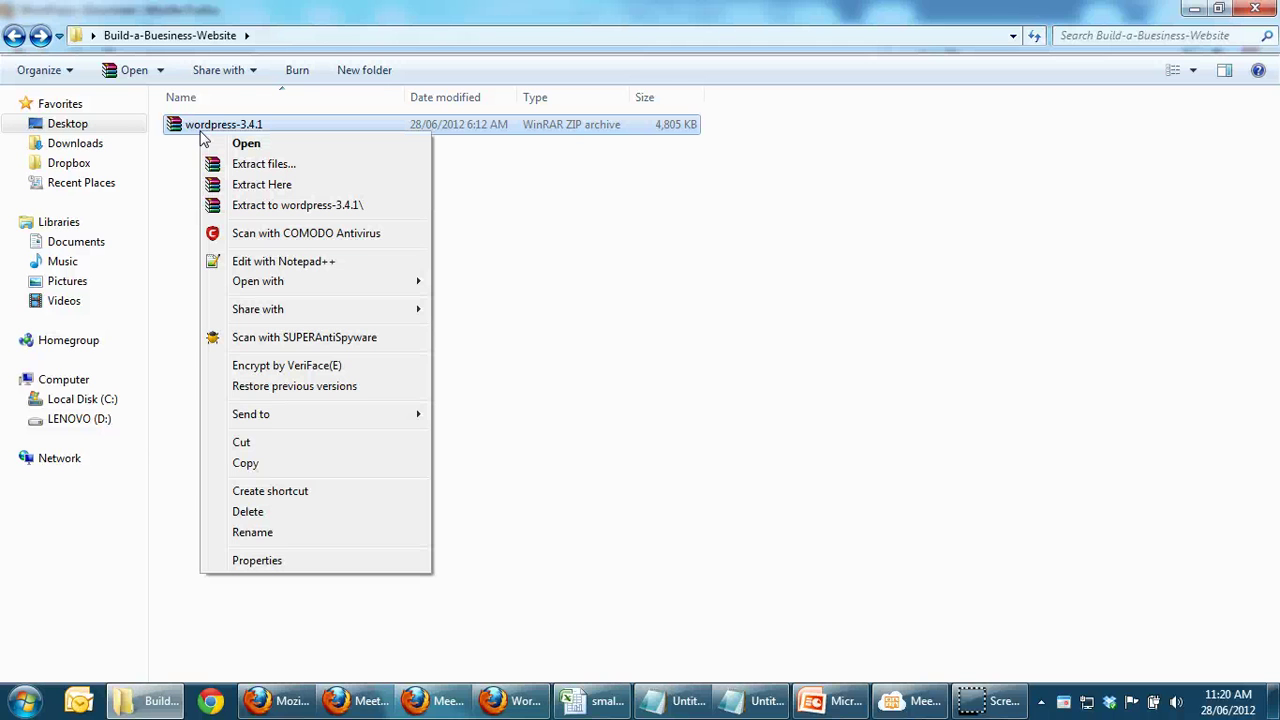
{"action": "left_click", "coordinate": [180, 160]}
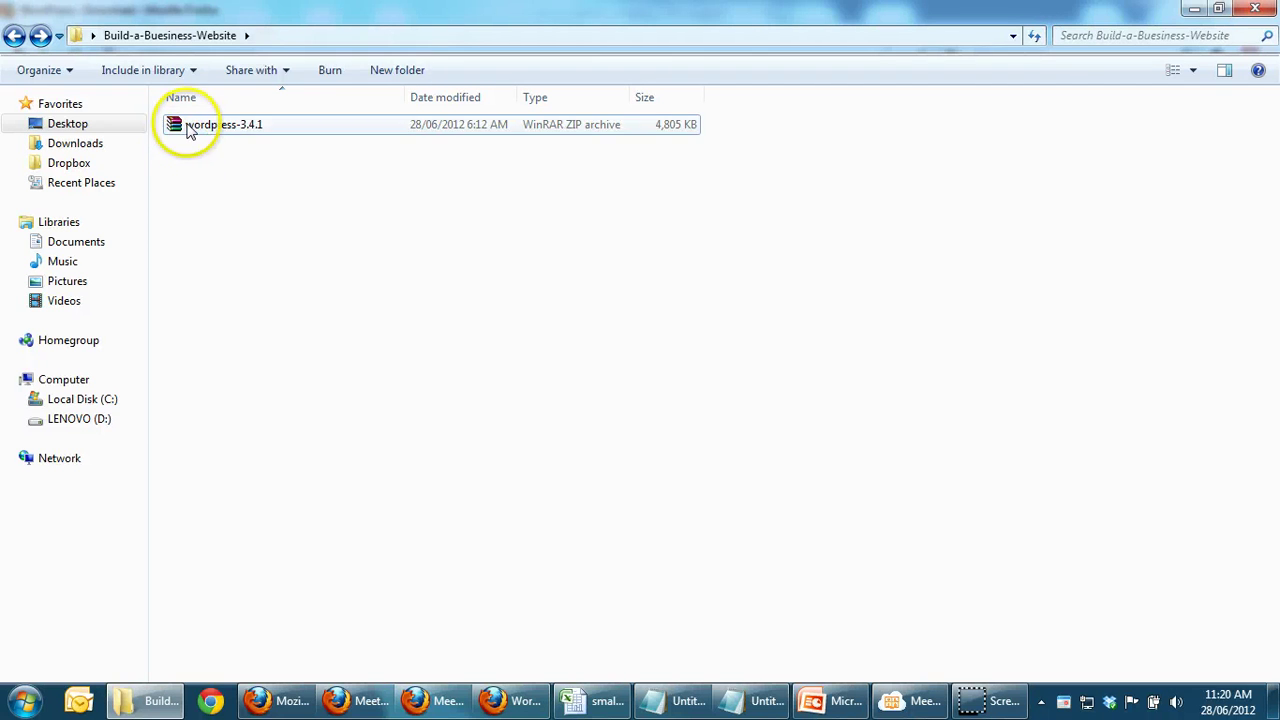
{"action": "left_click", "coordinate": [190, 132]}
{"action": "right_click", "coordinate": [190, 132]}
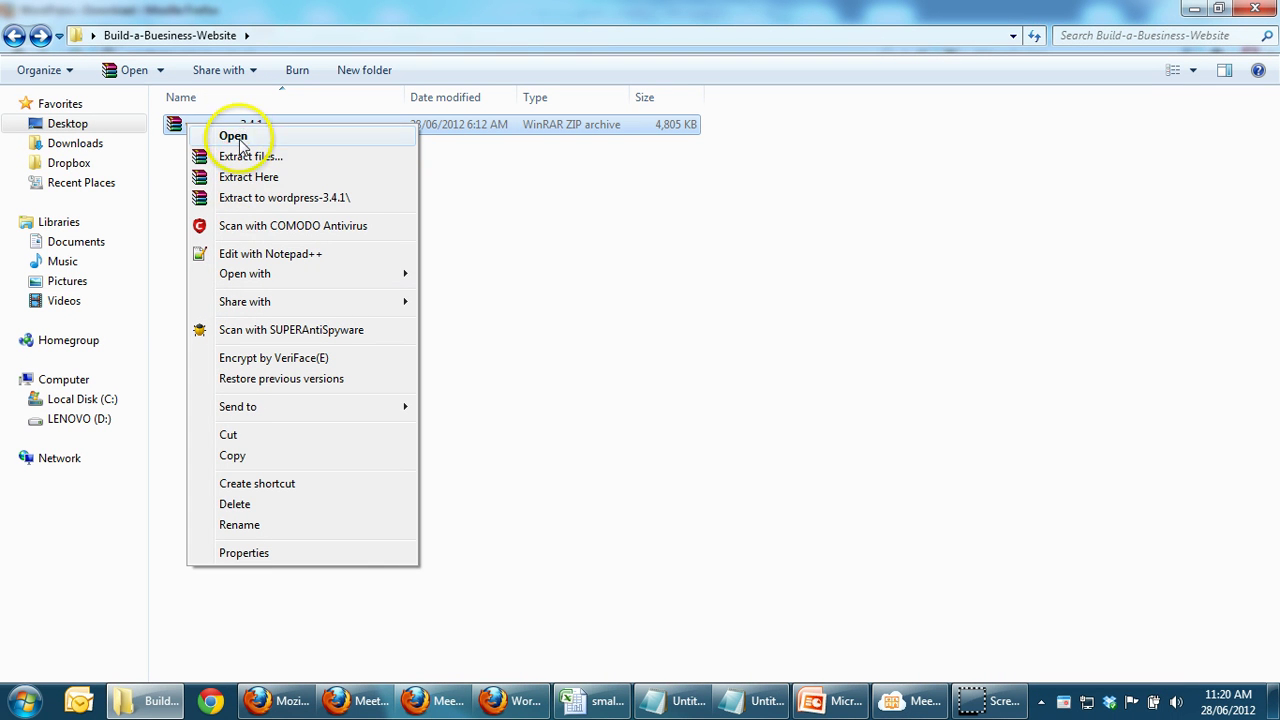
{"action": "left_click", "coordinate": [266, 199]}
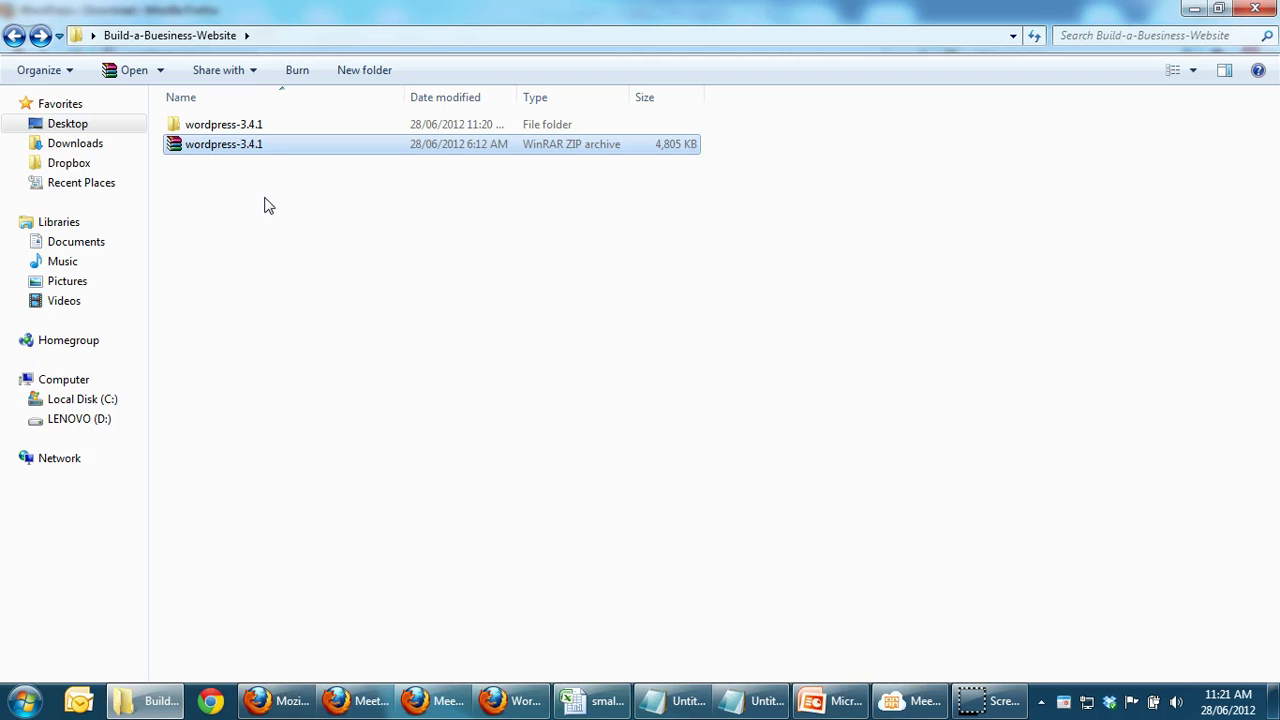
Step: Load the pasted cPanel login address in Firefox, then return to the project folder
{"action": "left_click", "coordinate": [512, 703]}
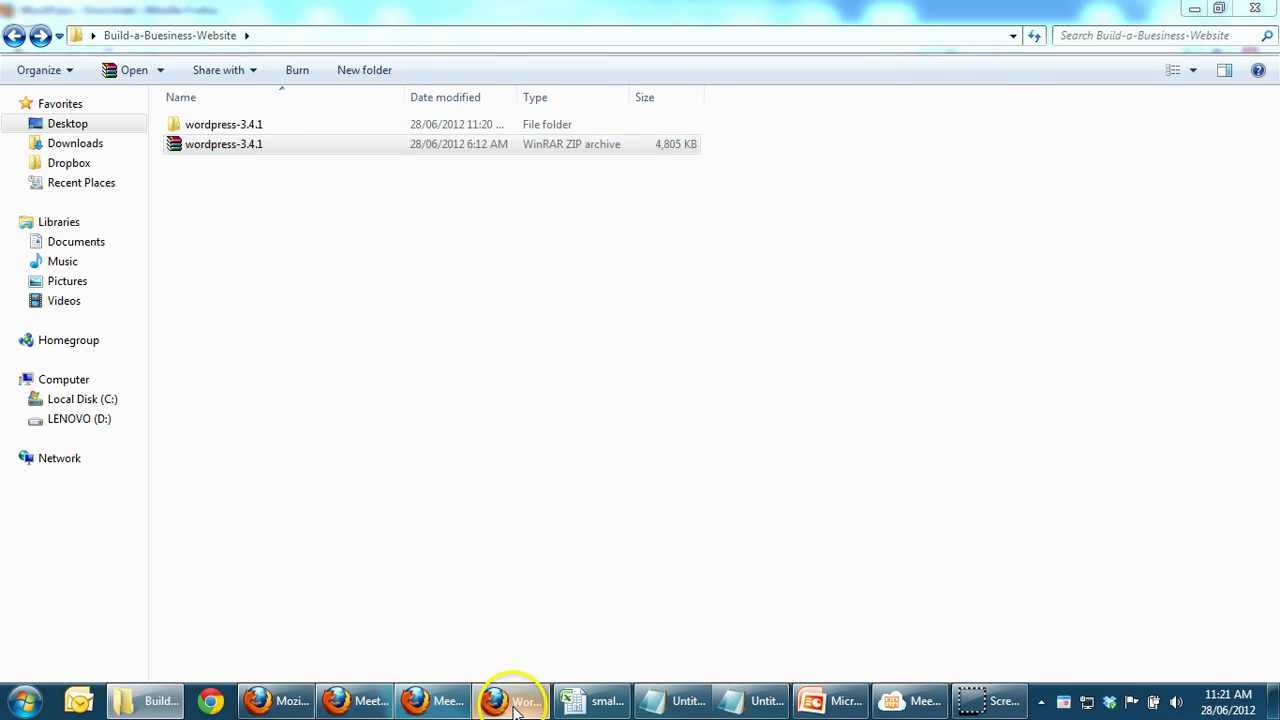
{"action": "left_click", "coordinate": [296, 57]}
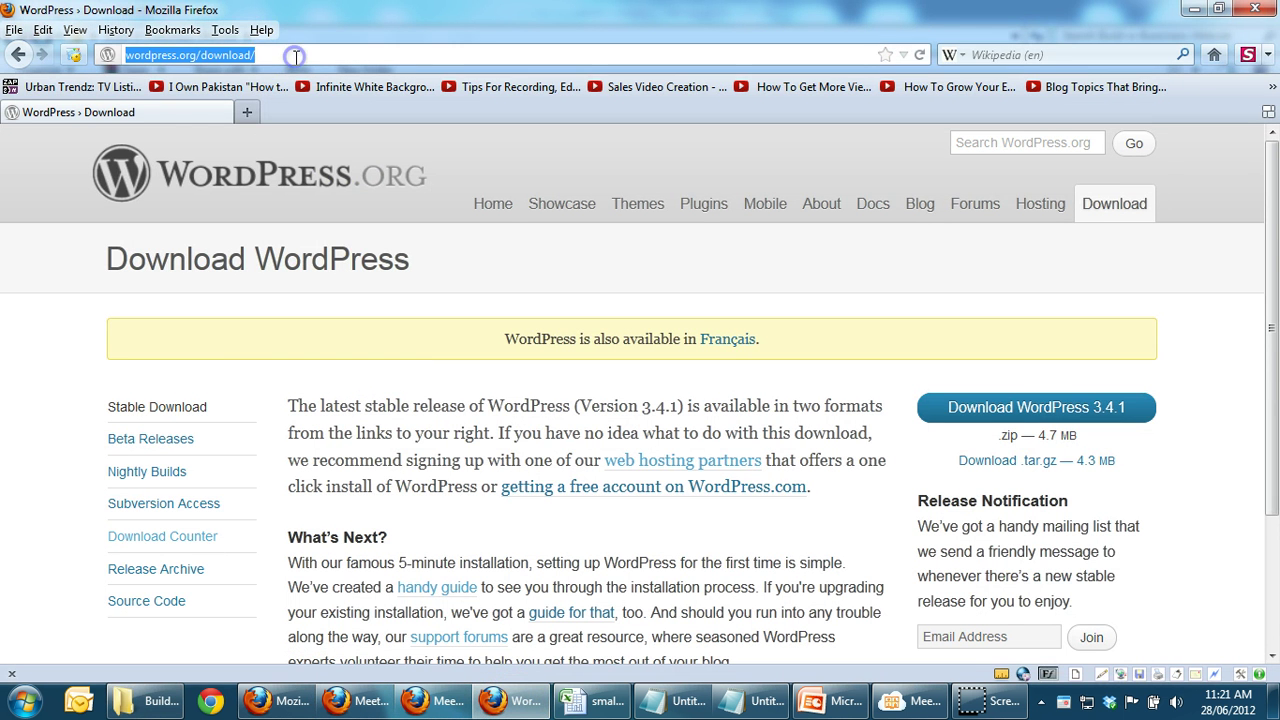
{"action": "key", "text": "ctrl+v"}
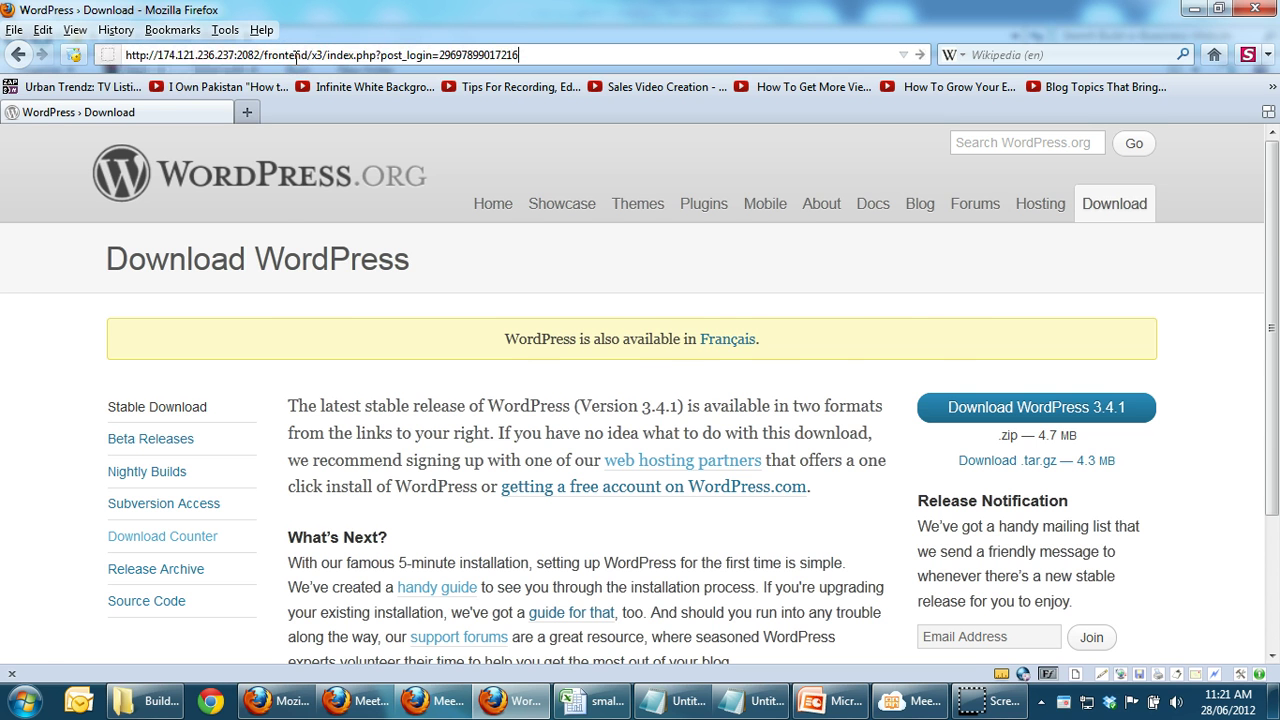
{"action": "key", "text": "Return"}
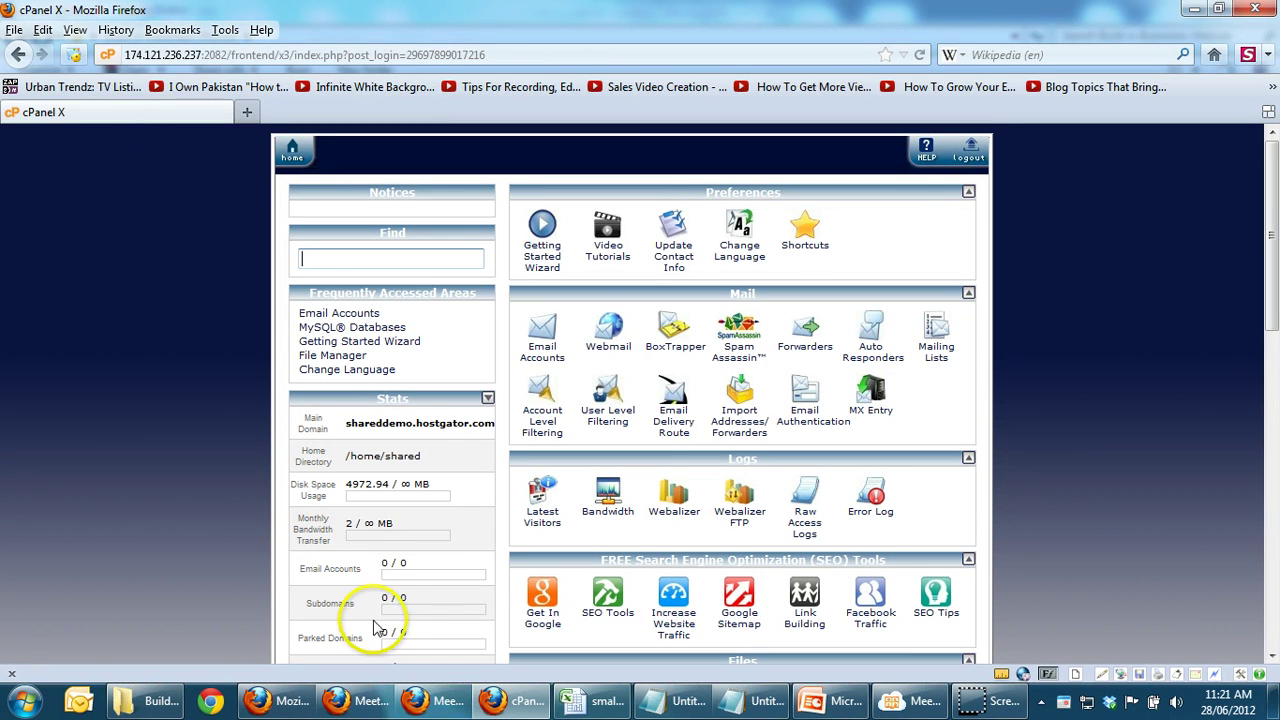
{"action": "left_click", "coordinate": [150, 700]}
{"action": "left_click", "coordinate": [366, 412]}
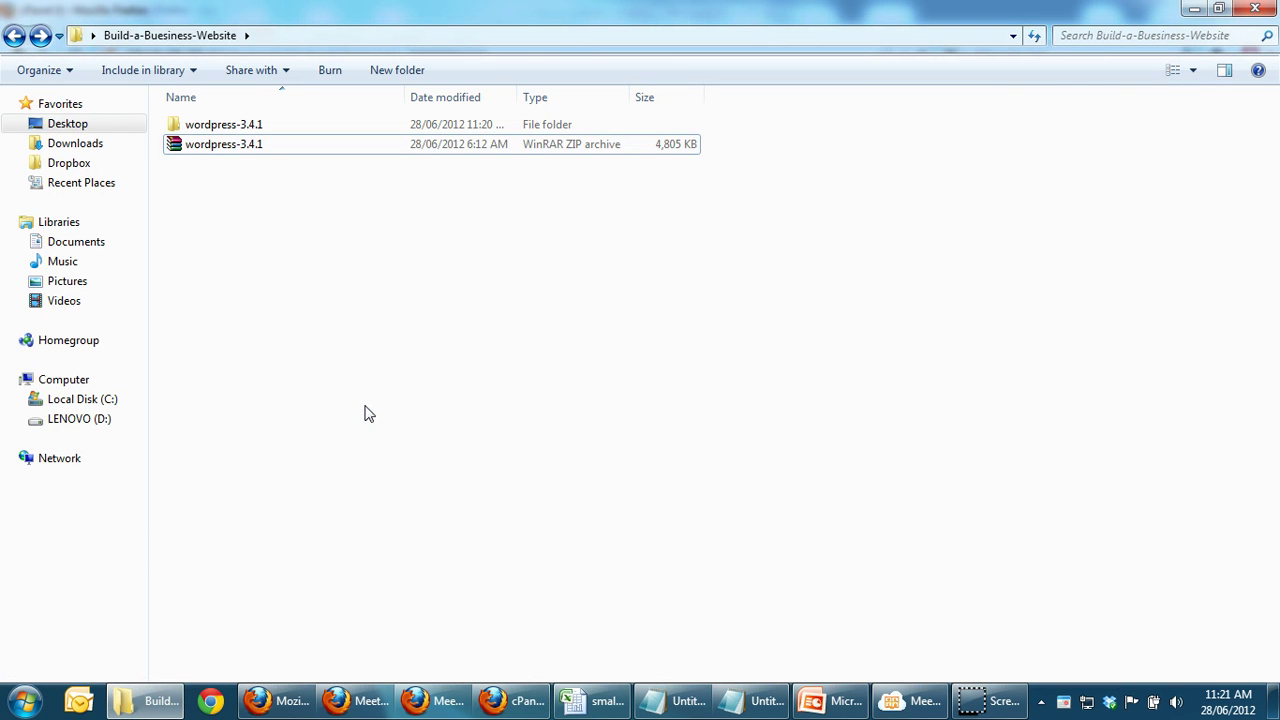
Step: Open wordpress-3.4.1, then its wordpress subfolder, to show wp-admin, wp-content and wp-includes
{"action": "left_click", "coordinate": [200, 129], "text": "shift"}
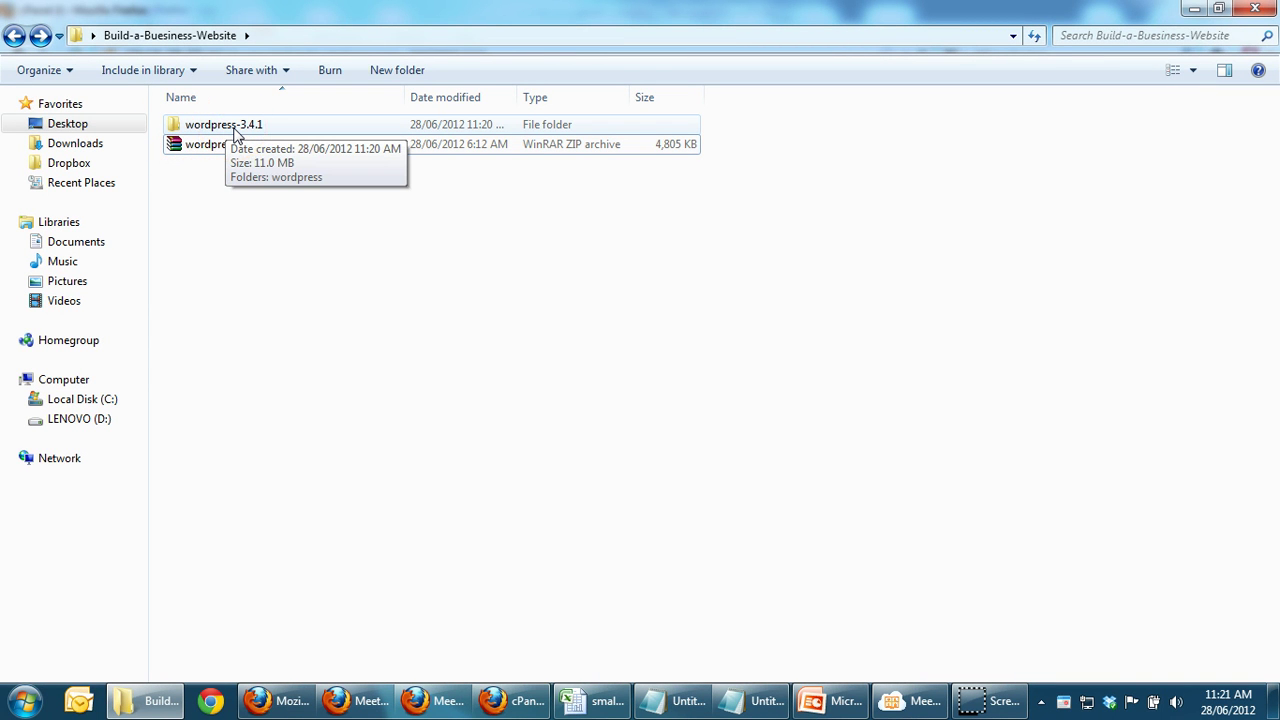
{"action": "double_click", "coordinate": [237, 133]}
{"action": "left_click", "coordinate": [234, 137]}
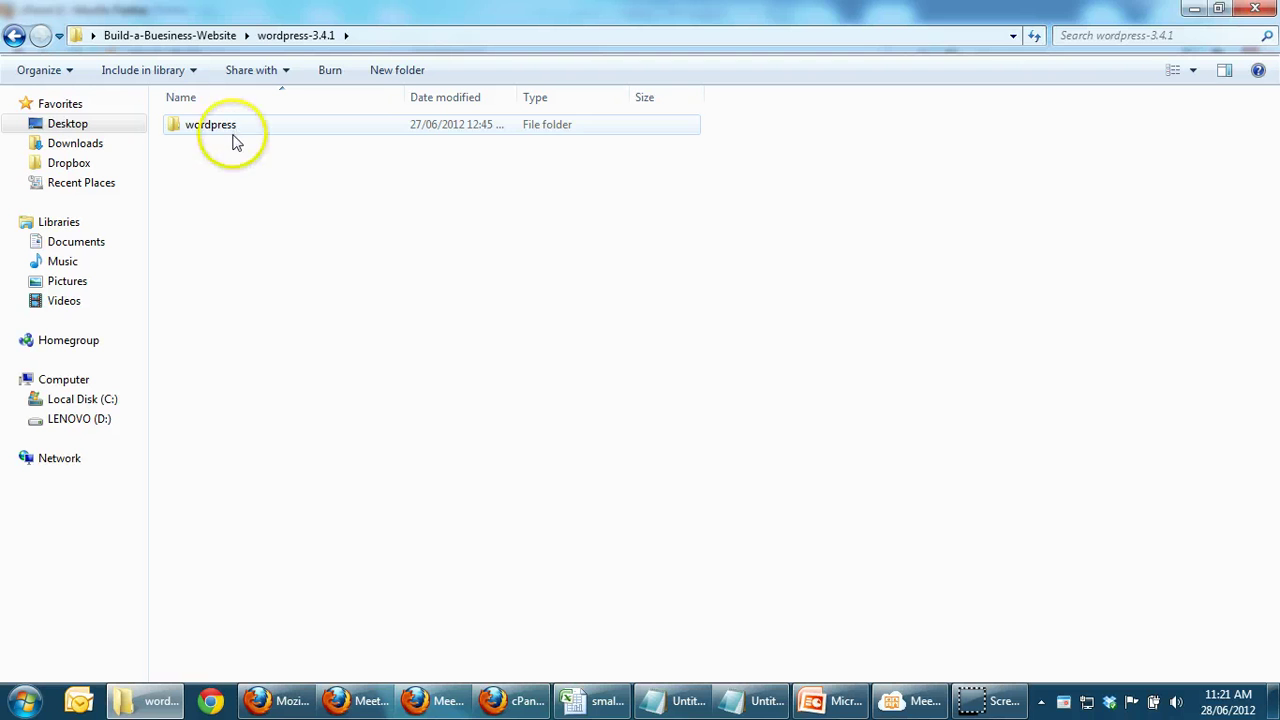
{"action": "double_click", "coordinate": [212, 134]}
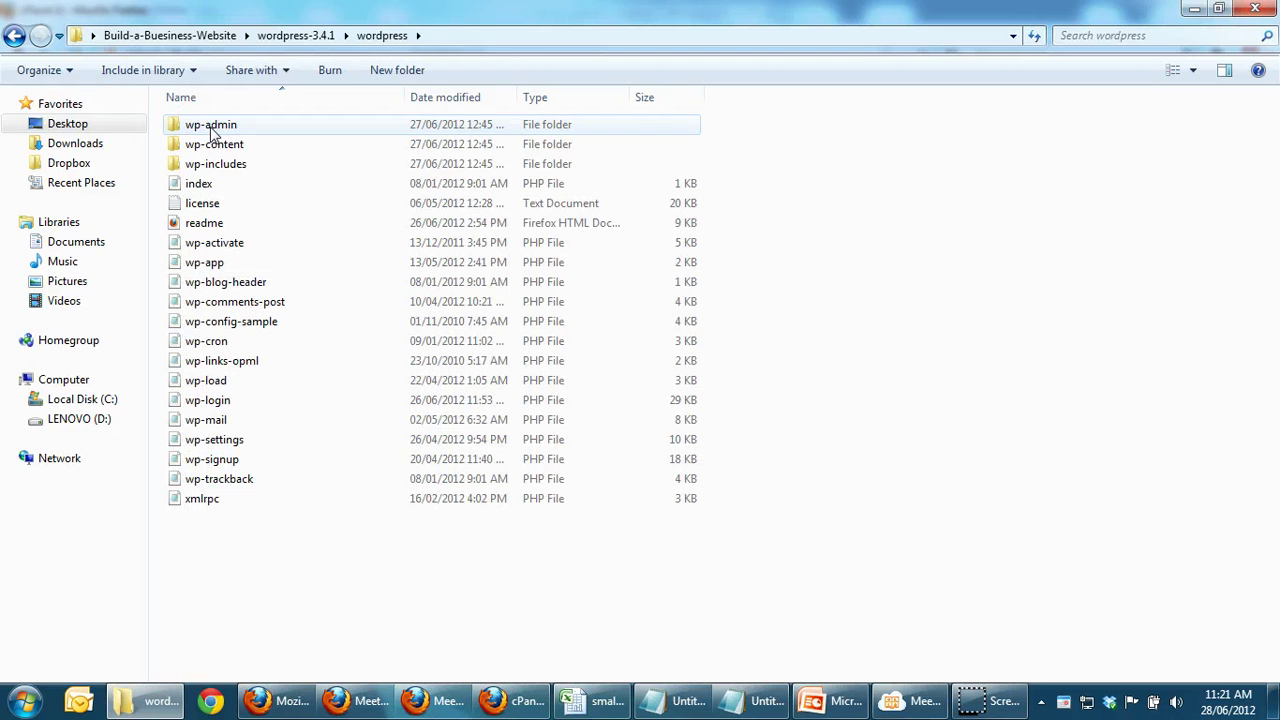
{"action": "left_click", "coordinate": [313, 543]}
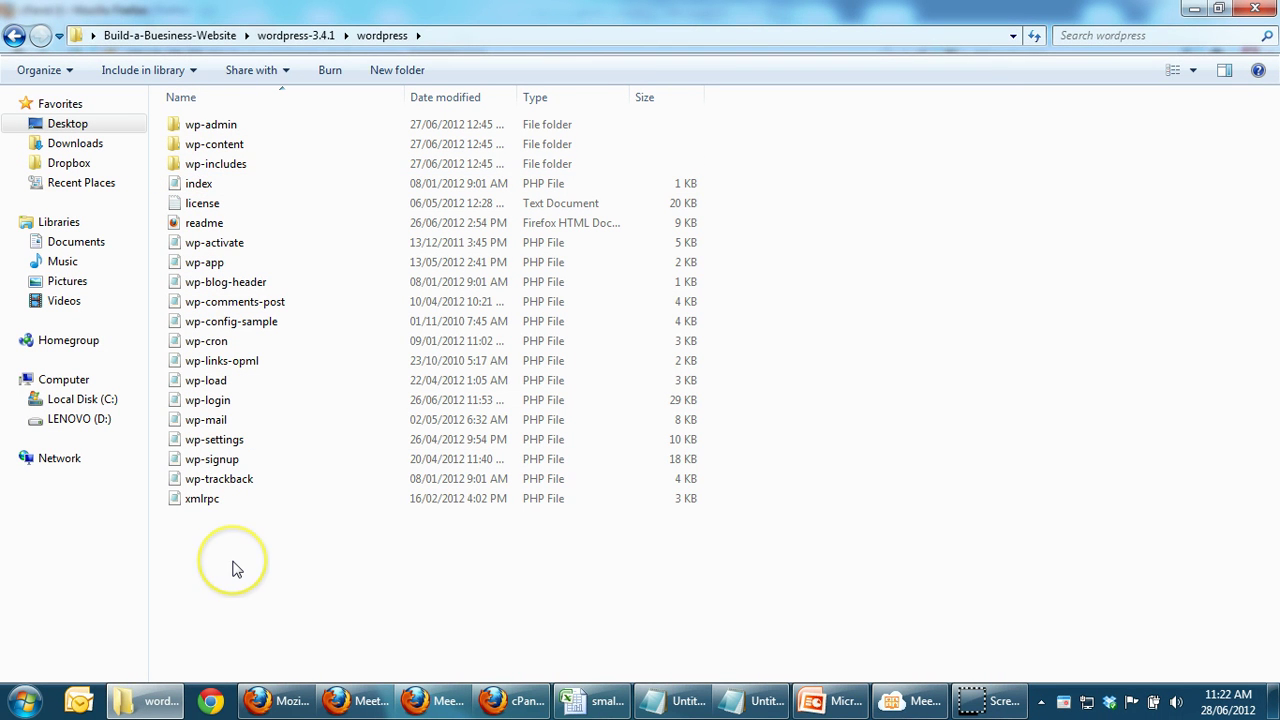
{"action": "left_click", "coordinate": [351, 543]}
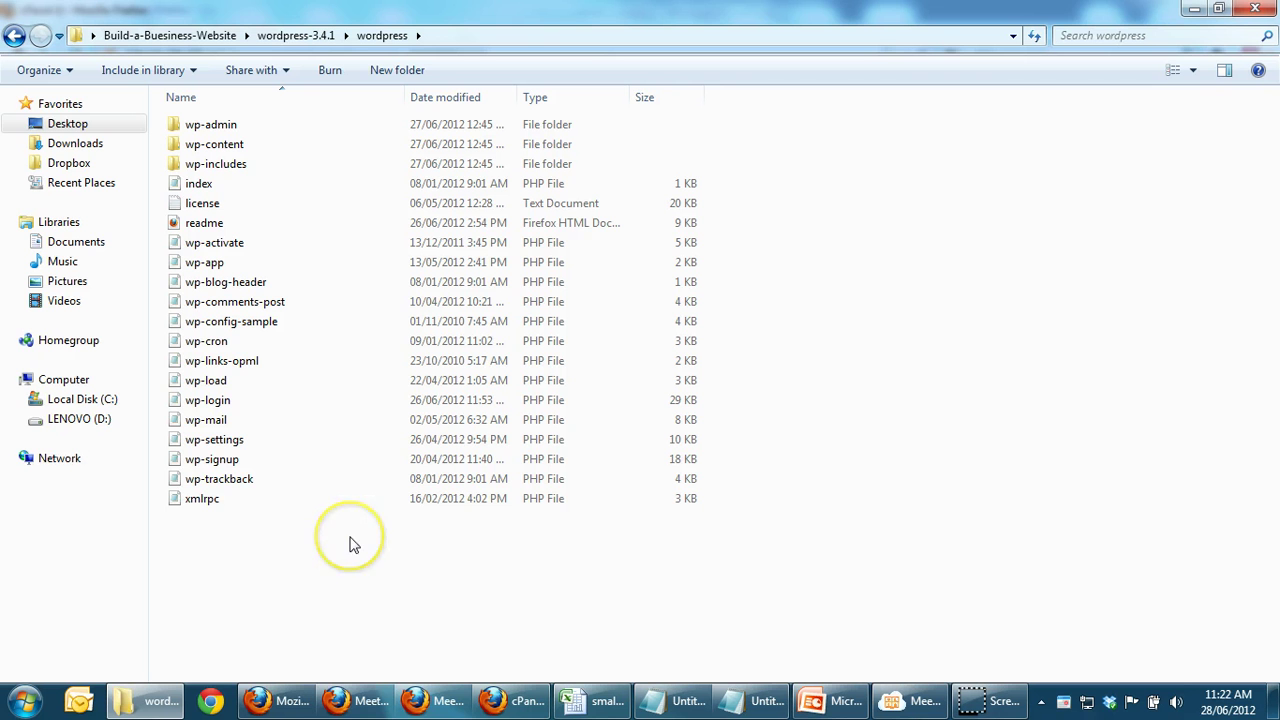
Step: Load openhomesmap.com in Firefox from the address-bar suggestion, getting a 403 Forbidden page
{"action": "left_click", "coordinate": [508, 703]}
{"action": "left_click", "coordinate": [340, 55]}
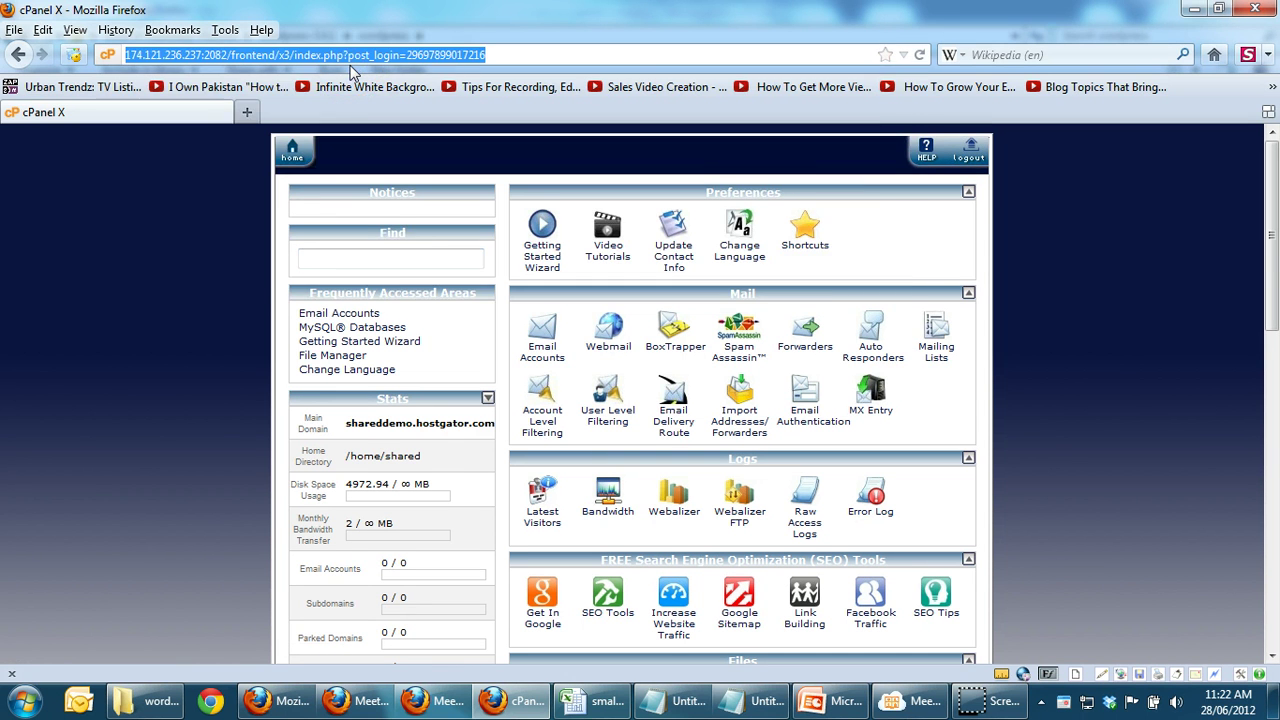
{"action": "type", "text": "open"}
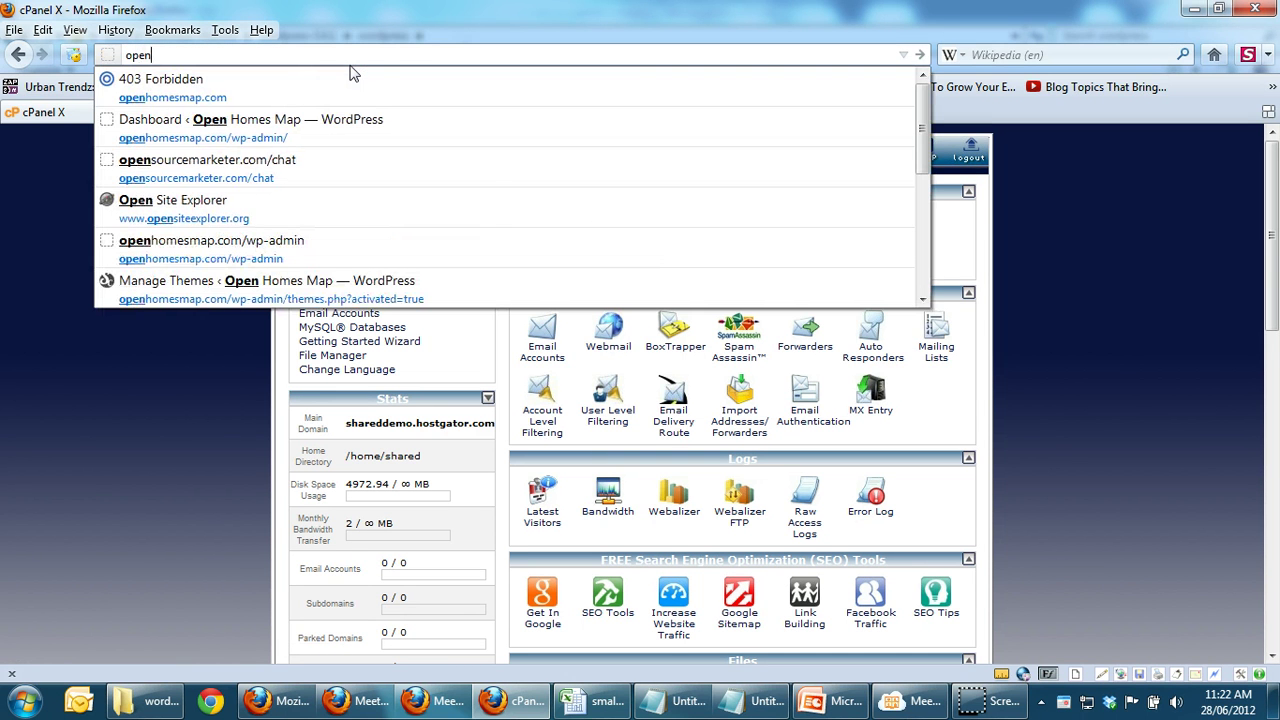
{"action": "key", "text": "Down"}
{"action": "key", "text": "Return"}
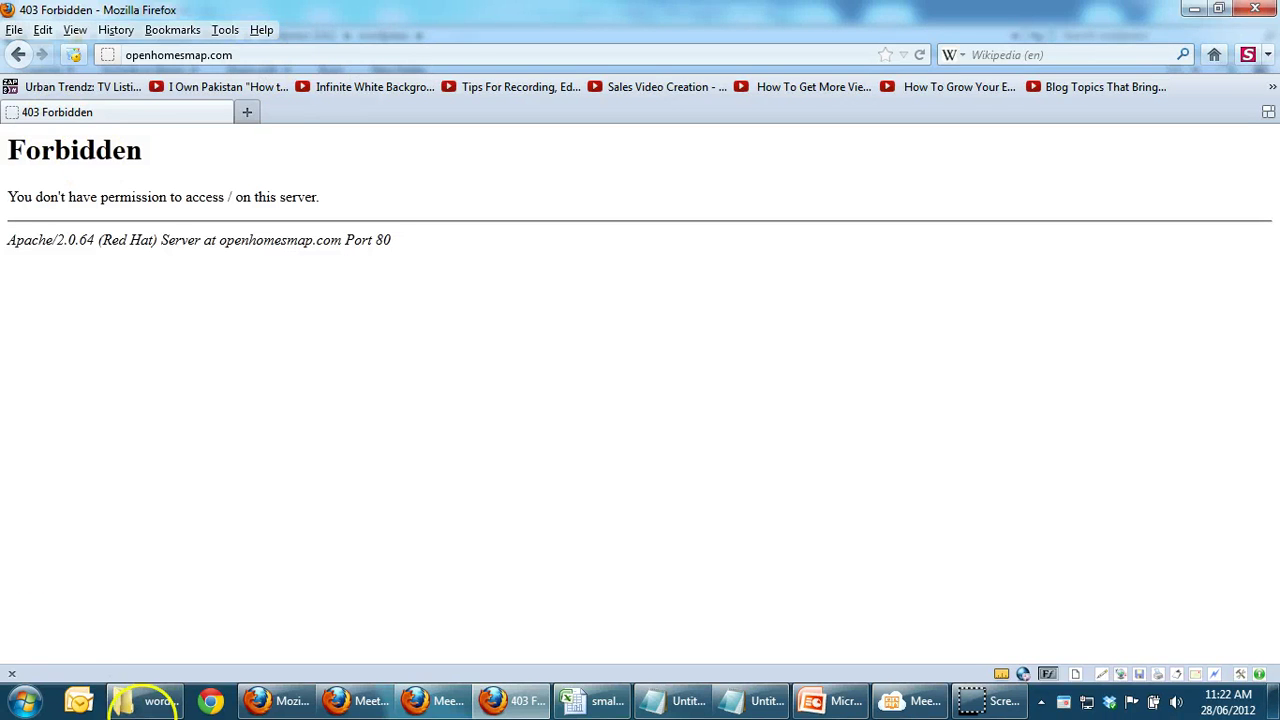
Step: Launch FileZilla from the Start menu
{"action": "left_click", "coordinate": [157, 702]}
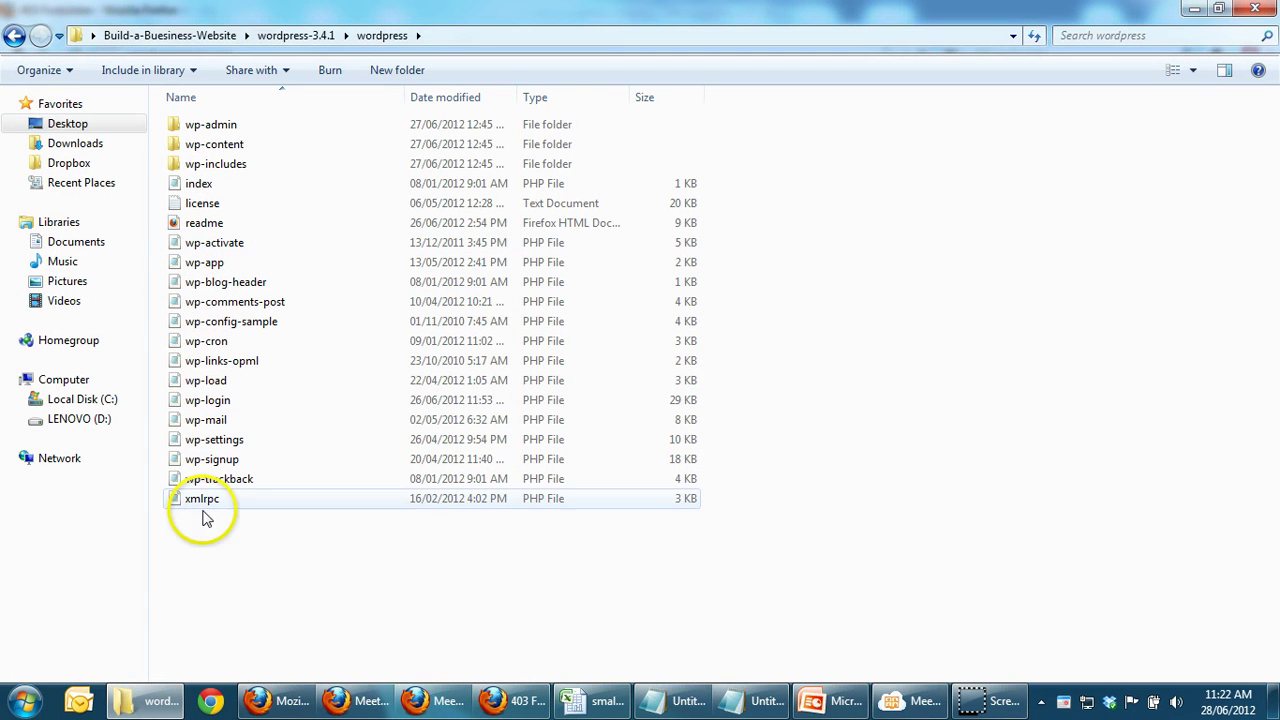
{"action": "left_click", "coordinate": [24, 700]}
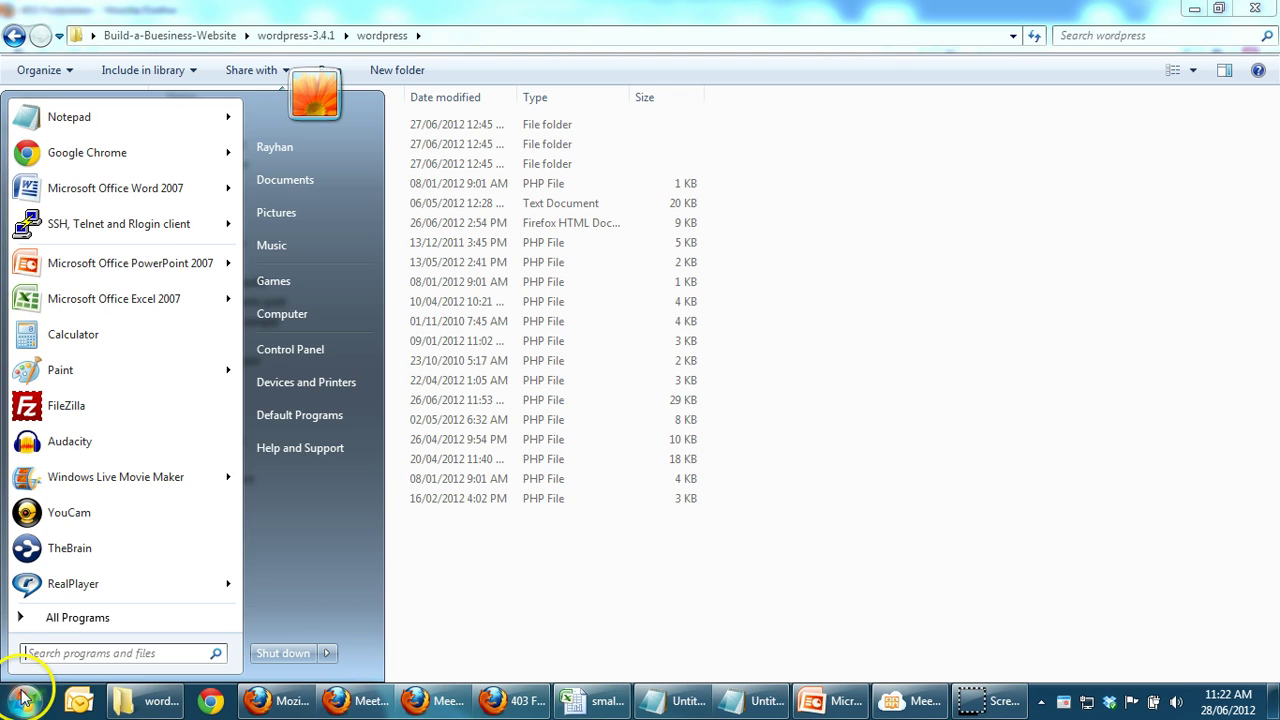
{"action": "left_click", "coordinate": [66, 406]}
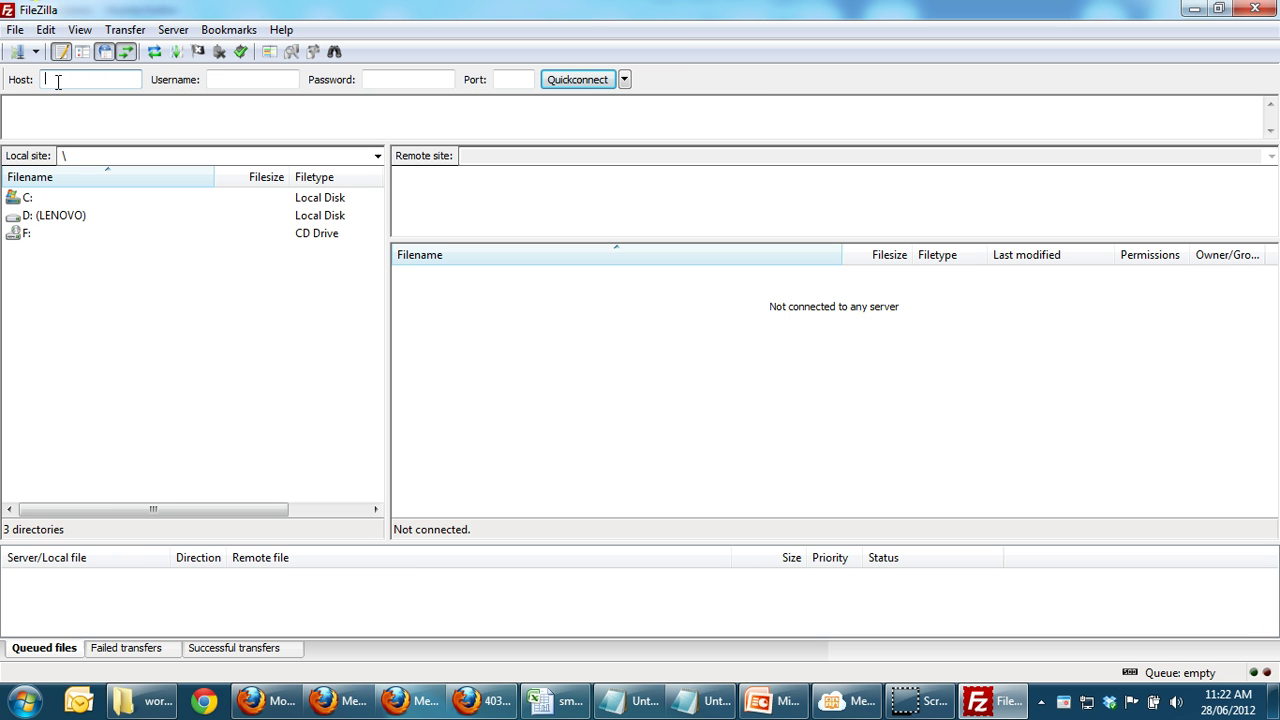
Step: Connect FileZilla to the saved demo site from the Site Manager list
{"action": "left_click", "coordinate": [58, 82]}
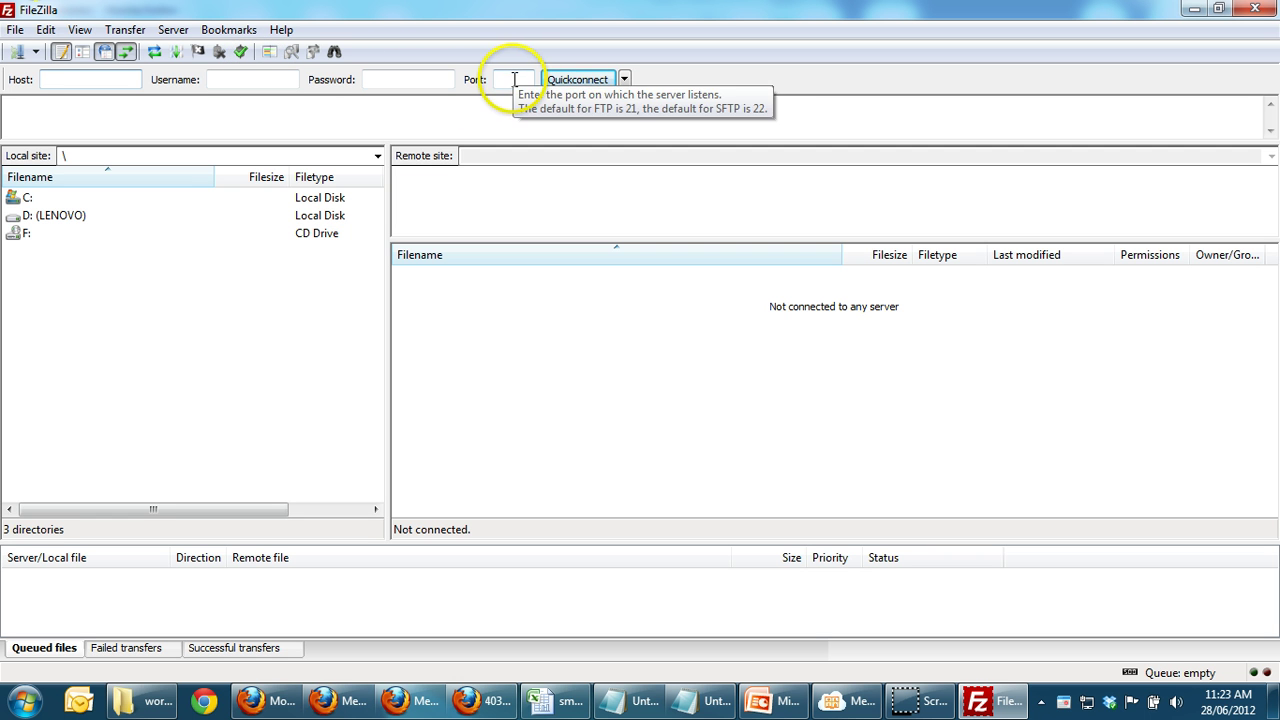
{"action": "left_click", "coordinate": [35, 52]}
{"action": "left_click", "coordinate": [42, 78]}
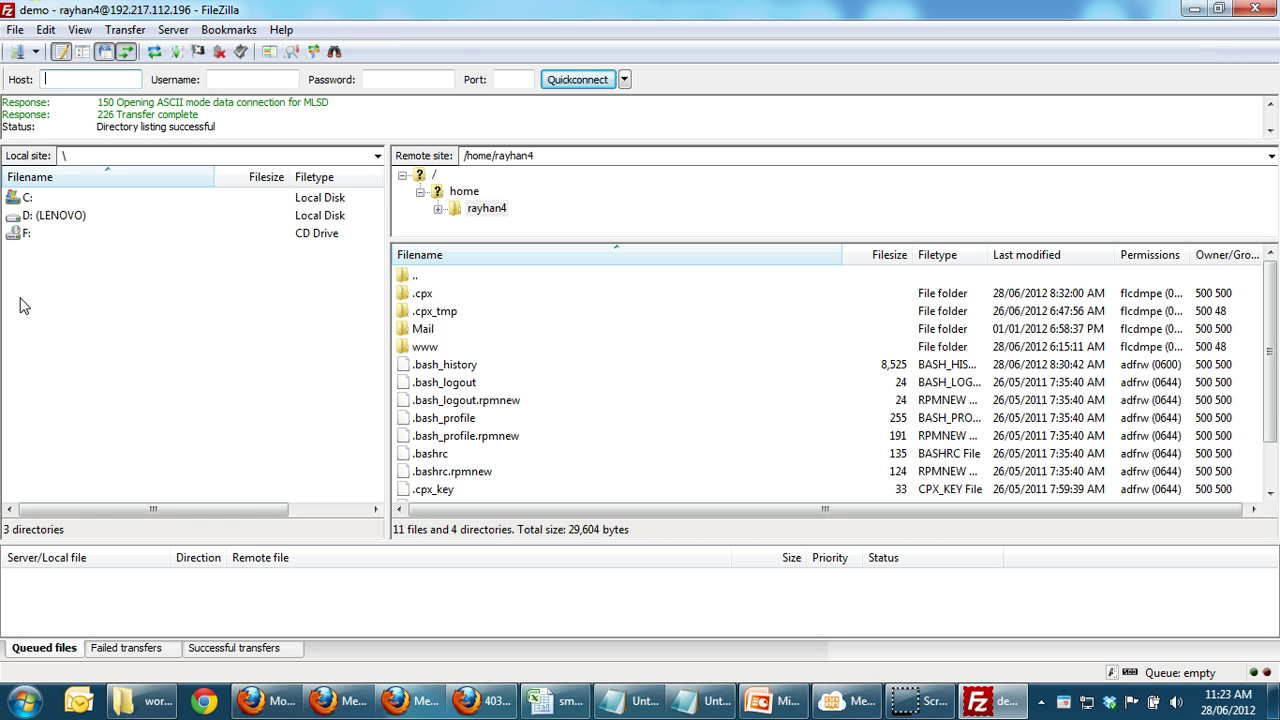
Step: Navigate the local pane from the C: drive root into the Users folder
{"action": "double_click", "coordinate": [16, 198]}
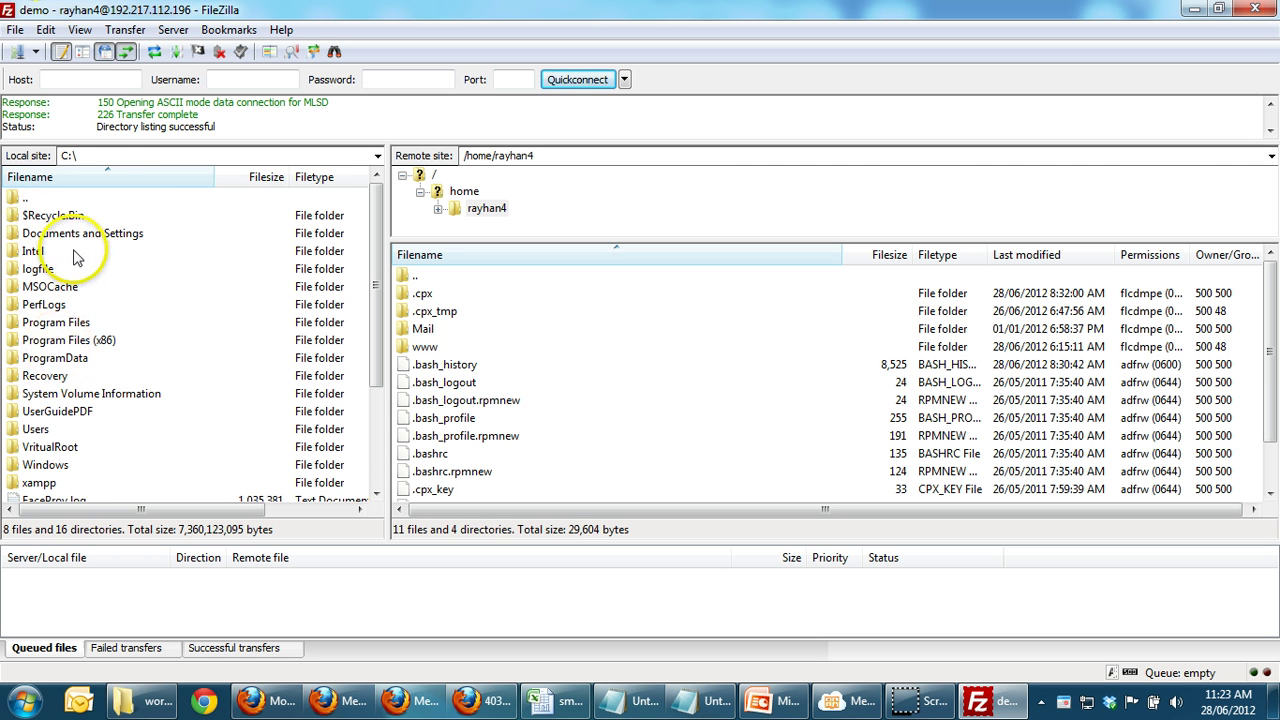
{"action": "double_click", "coordinate": [87, 238]}
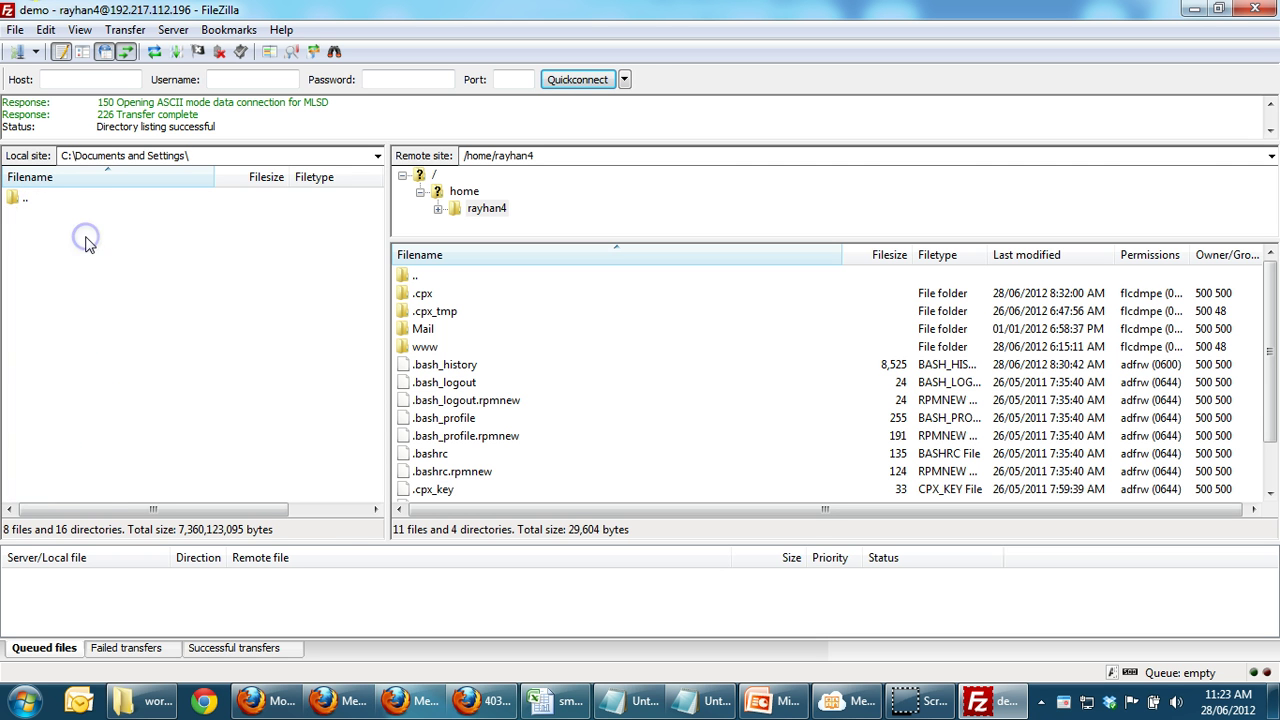
{"action": "double_click", "coordinate": [24, 200]}
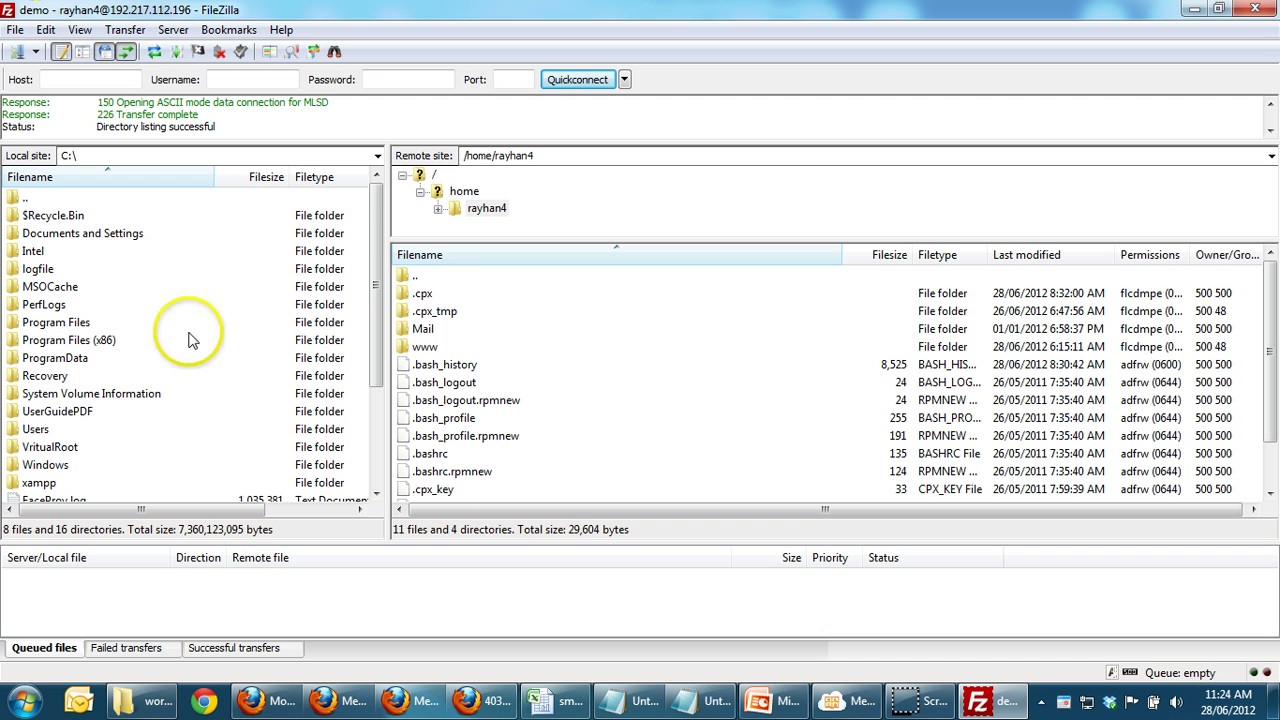
{"action": "left_click_drag", "start_coordinate": [371, 318], "coordinate": [362, 268]}
{"action": "double_click", "coordinate": [36, 233]}
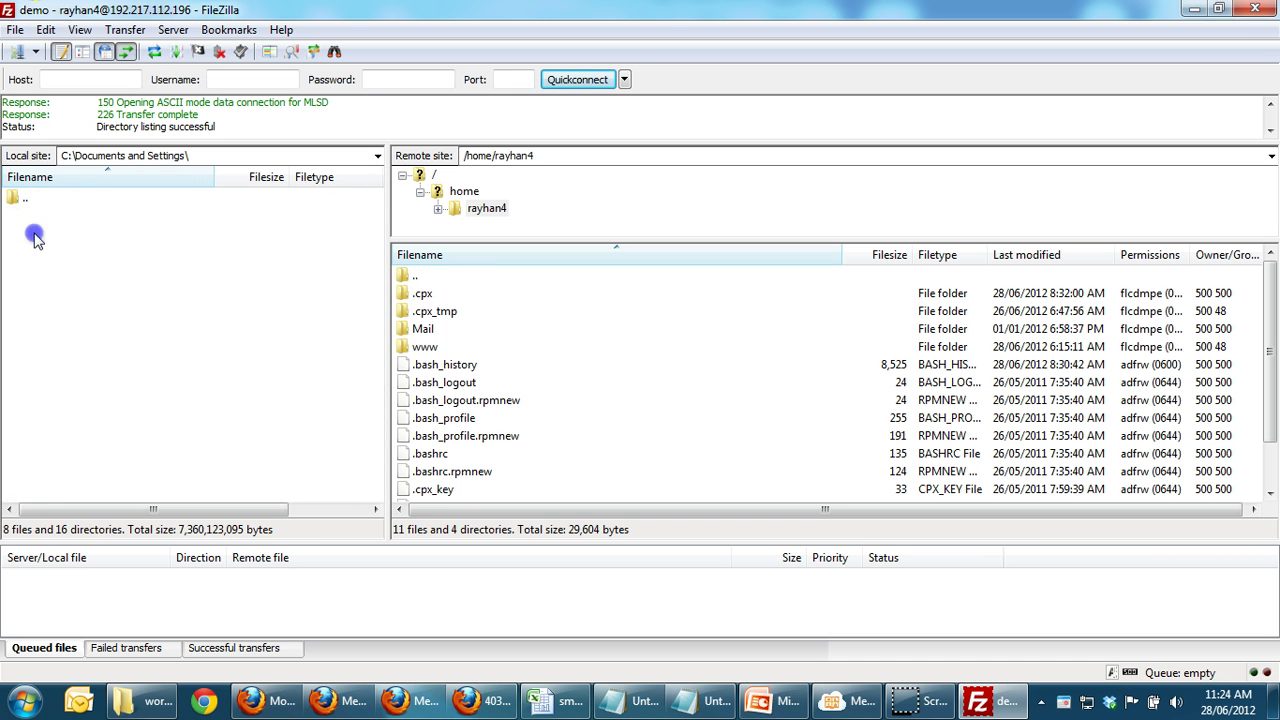
{"action": "double_click", "coordinate": [22, 199]}
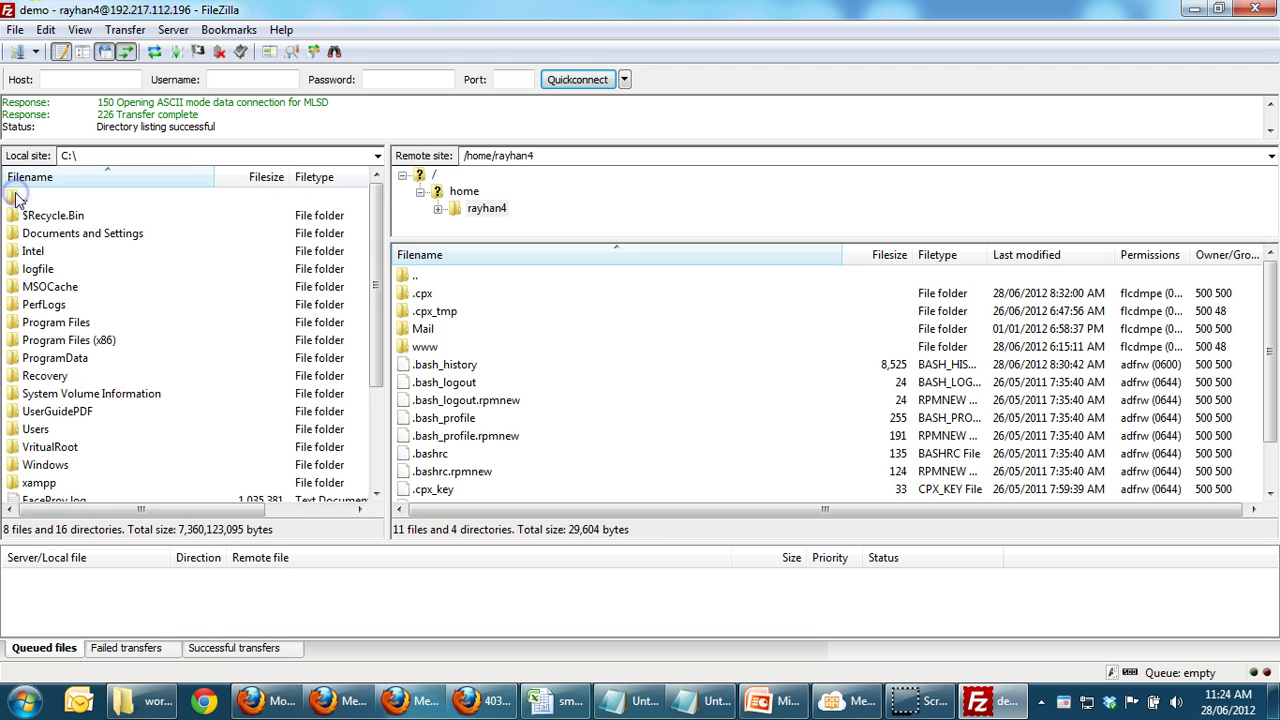
{"action": "left_click", "coordinate": [35, 430]}
{"action": "double_click", "coordinate": [35, 430]}
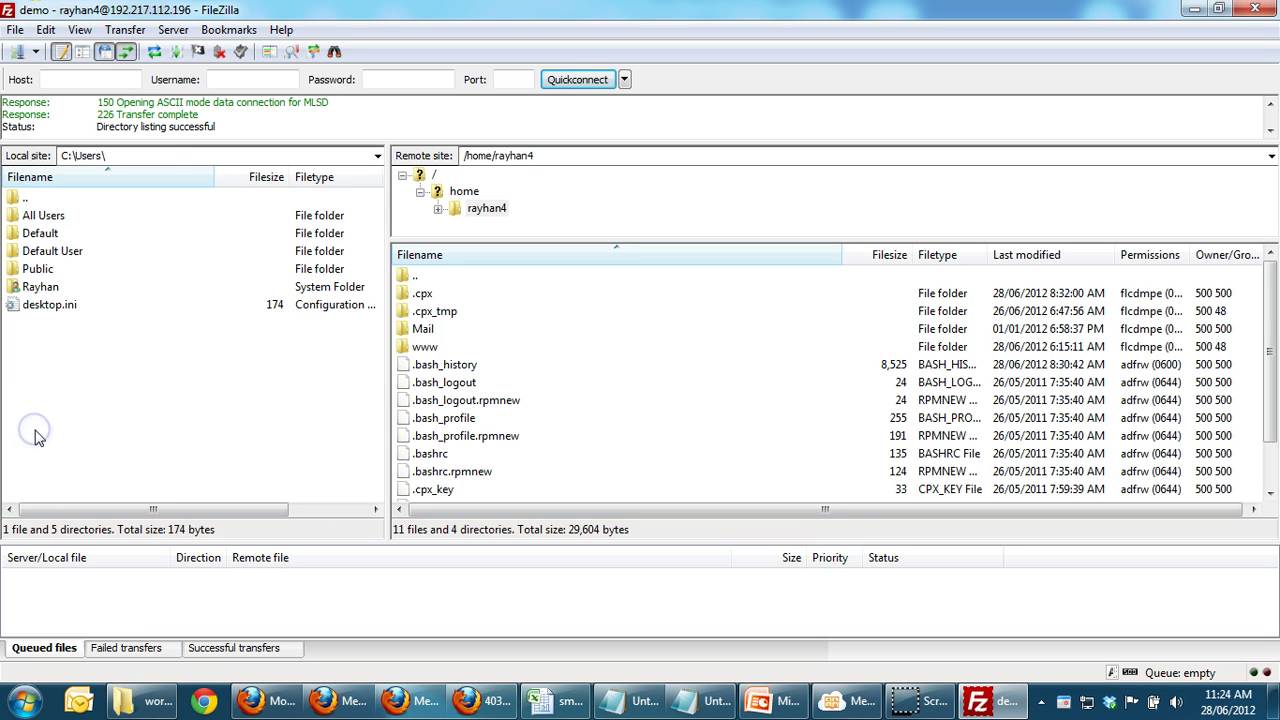
Step: Open Desktop > project folder > wordpress-3.4.1 > wordpress locally, and the www folder on the server
{"action": "double_click", "coordinate": [35, 287]}
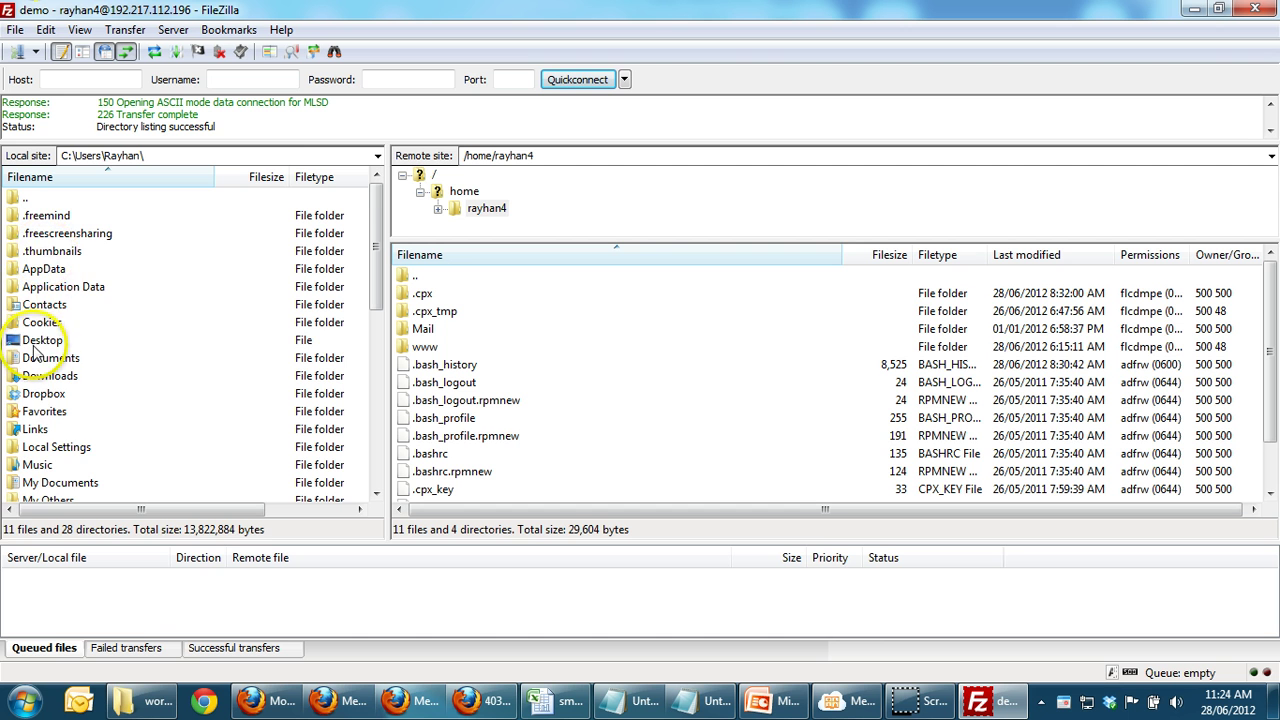
{"action": "double_click", "coordinate": [38, 341]}
{"action": "double_click", "coordinate": [86, 238]}
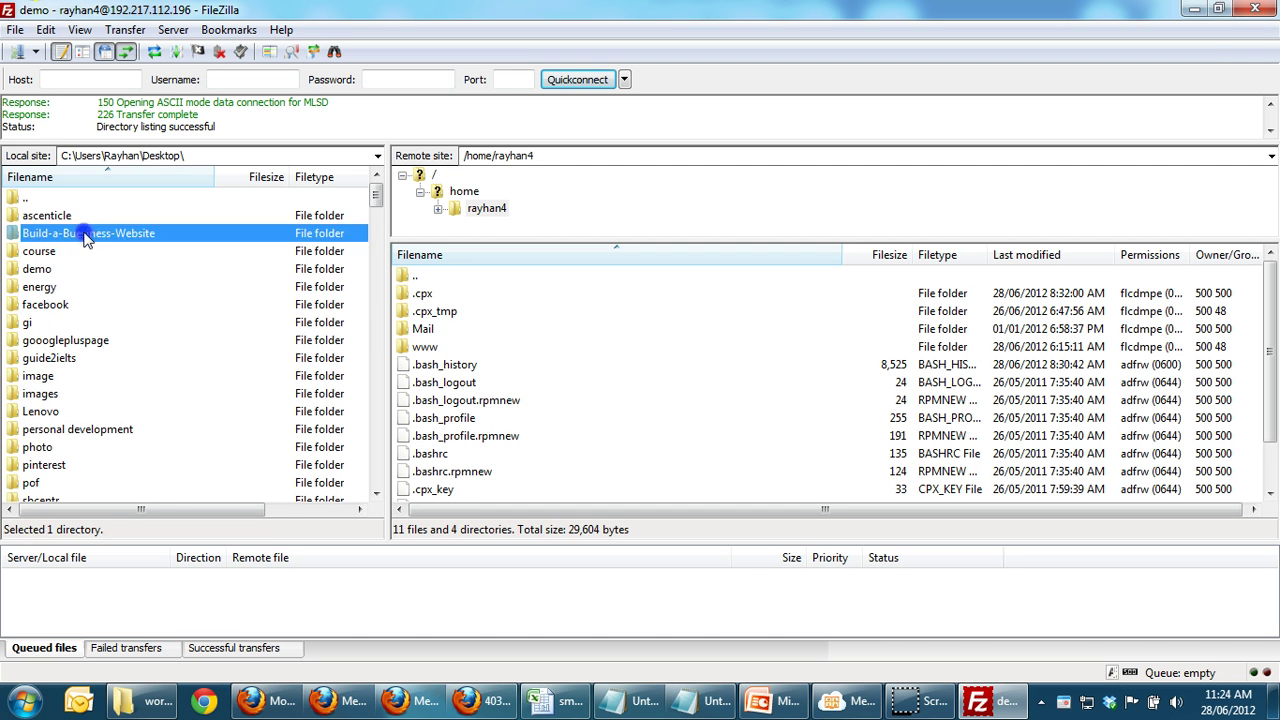
{"action": "double_click", "coordinate": [55, 215]}
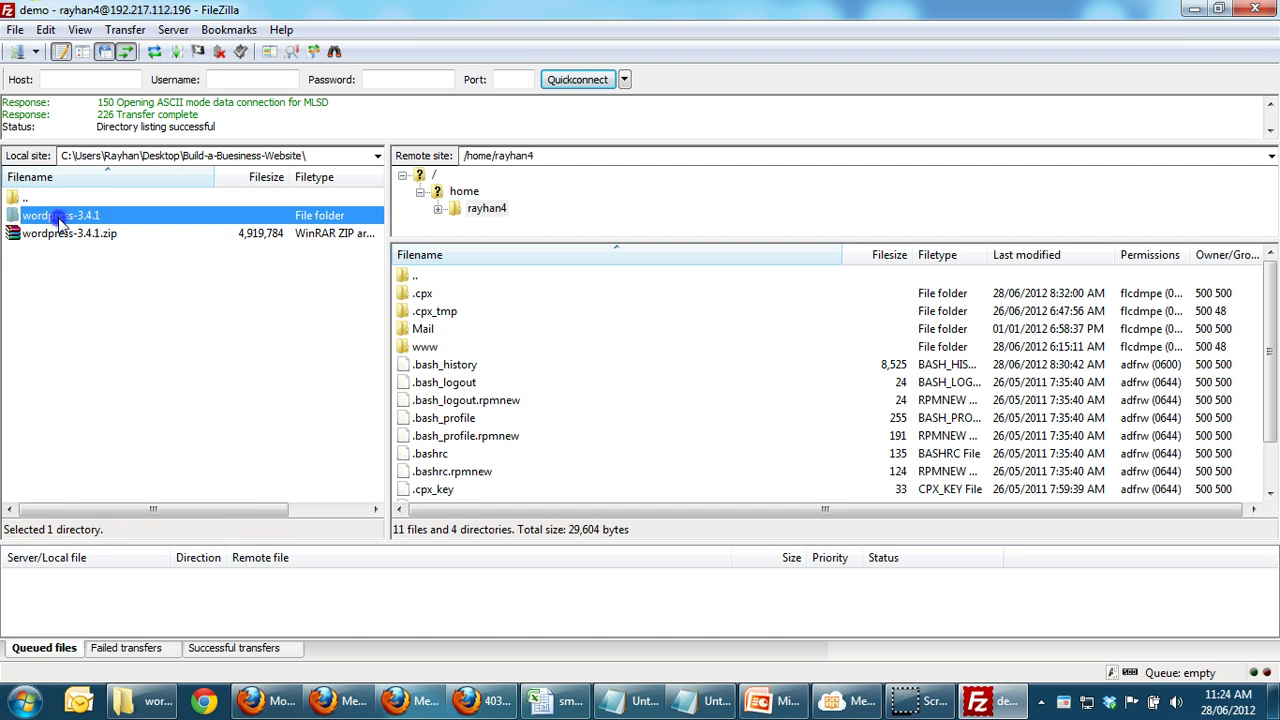
{"action": "double_click", "coordinate": [58, 220]}
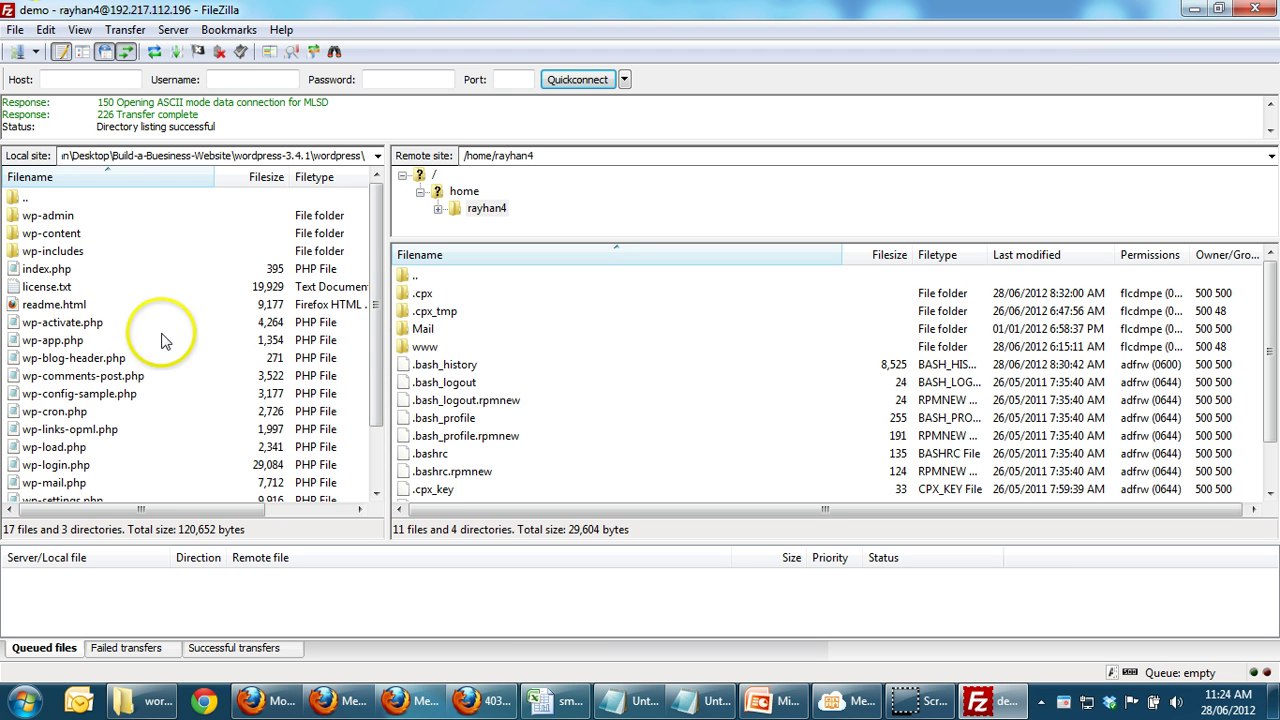
{"action": "double_click", "coordinate": [428, 346]}
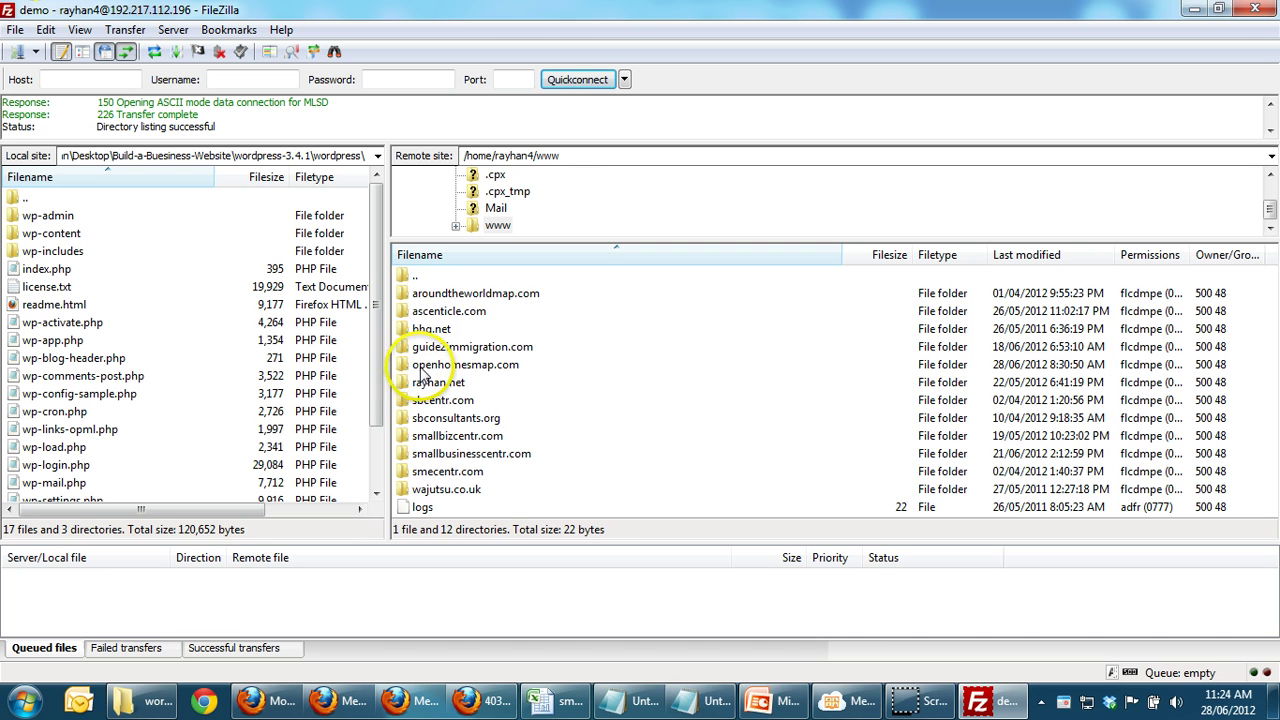
Step: Upload every local WordPress file and folder into the server's openhomesmap.com folder
{"action": "double_click", "coordinate": [421, 368]}
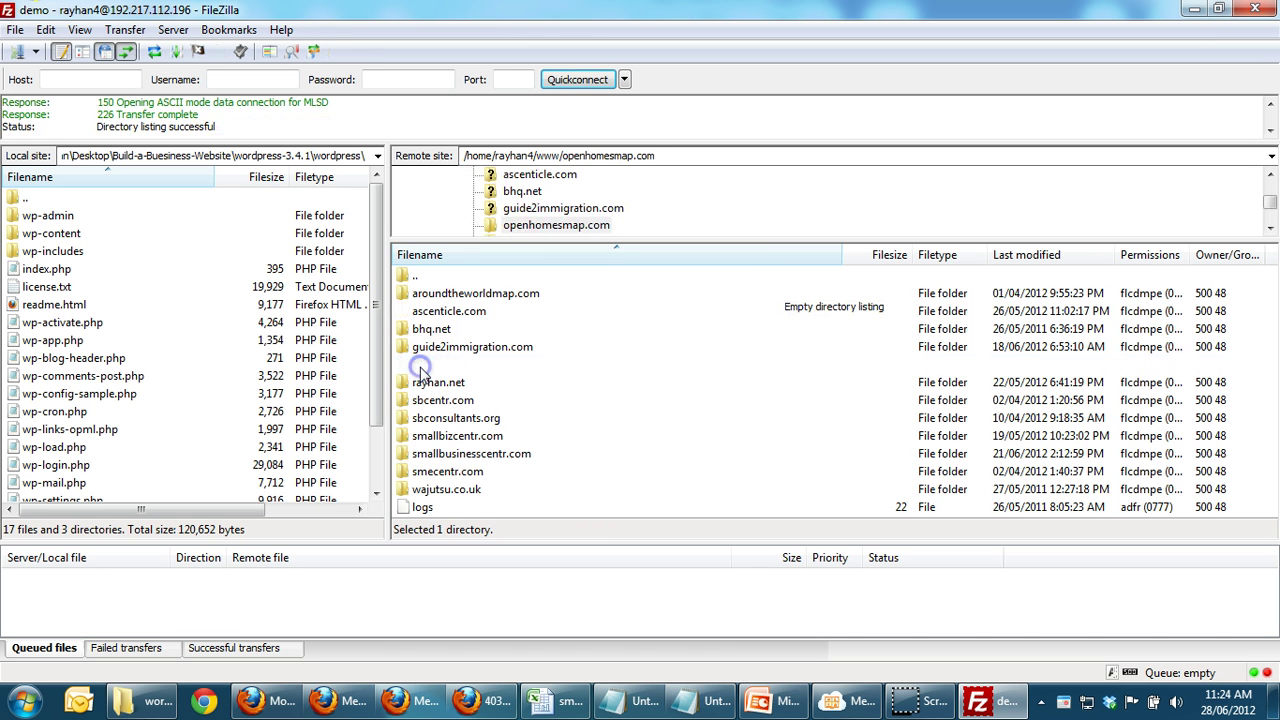
{"action": "left_click", "coordinate": [138, 394]}
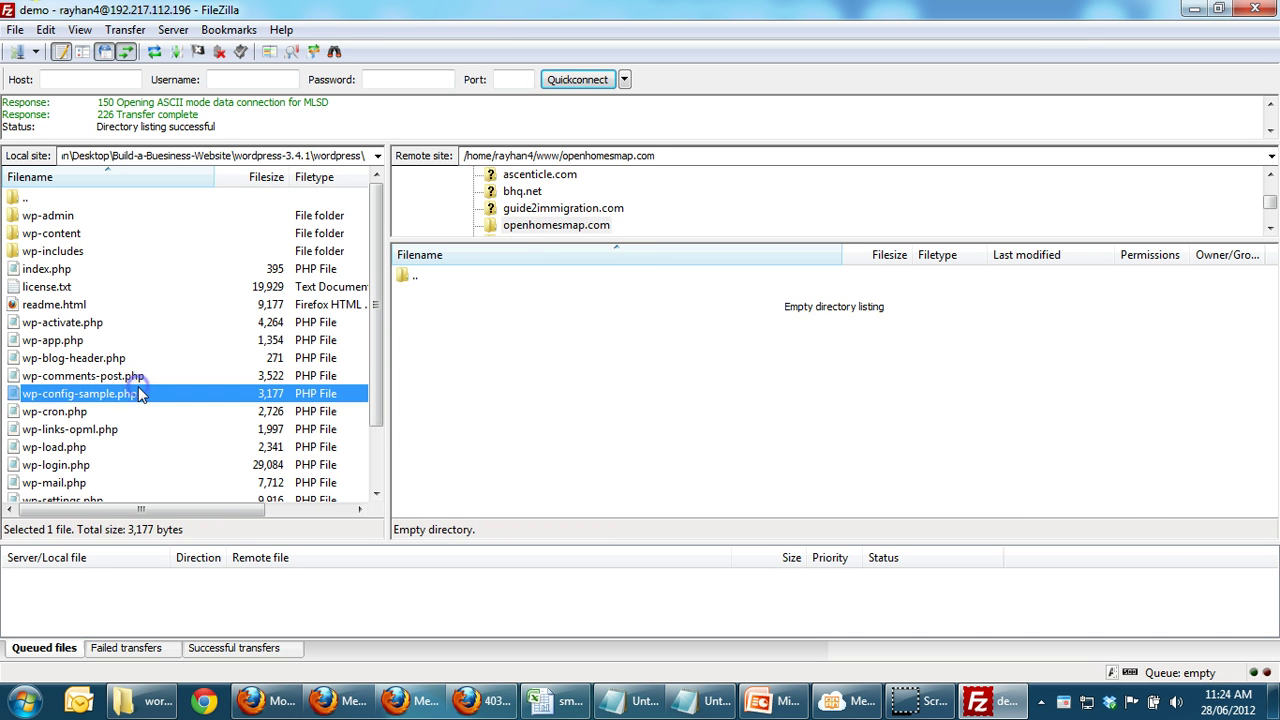
{"action": "key", "text": "ctrl+a"}
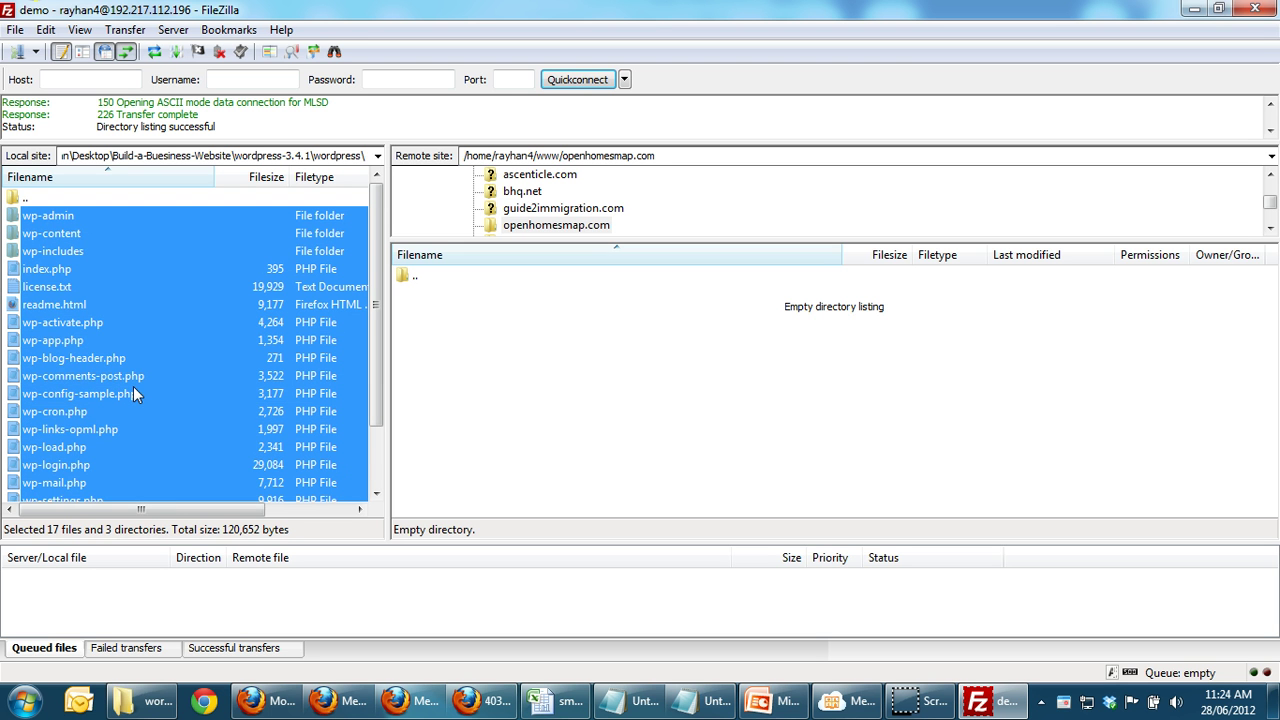
{"action": "left_click_drag", "start_coordinate": [89, 393], "coordinate": [89, 393]}
{"action": "left_click_drag", "start_coordinate": [89, 393], "coordinate": [518, 400]}
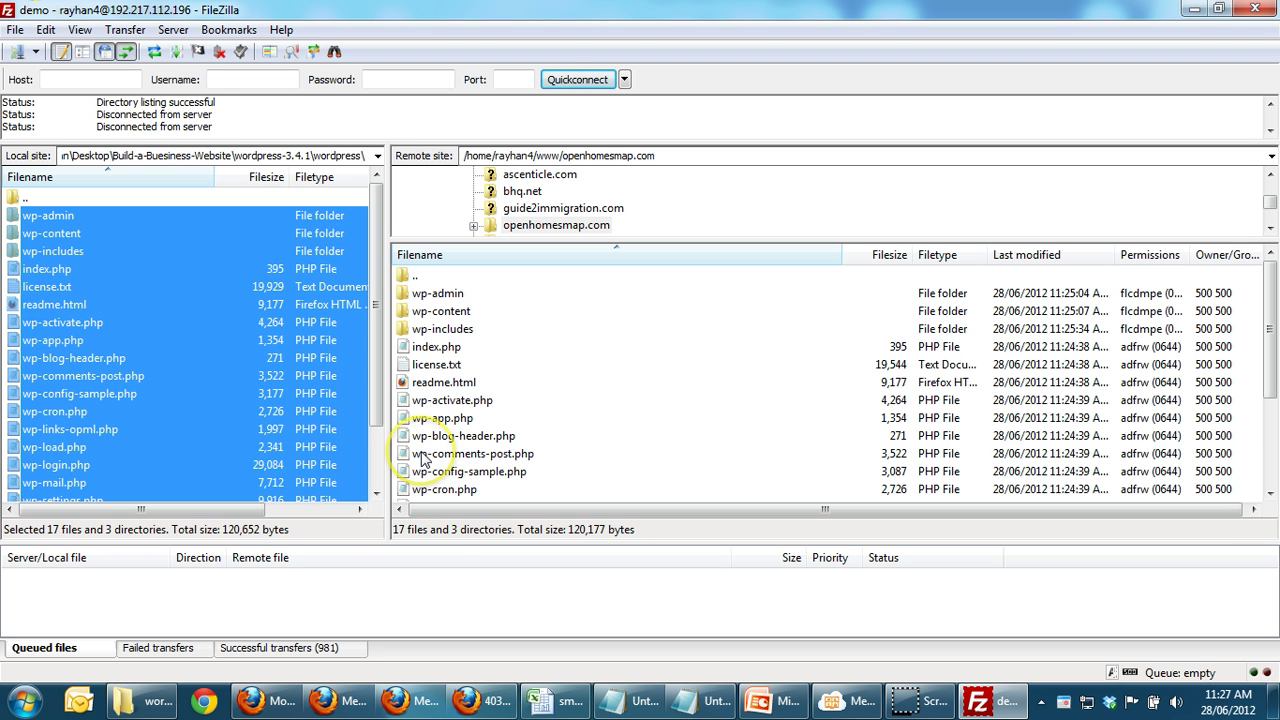
{"action": "left_click", "coordinate": [172, 29]}
Step: Disconnect and close FileZilla, then reload openhomesmap.com in Firefox to get the missing wp-config.php notice
{"action": "left_click", "coordinate": [195, 101]}
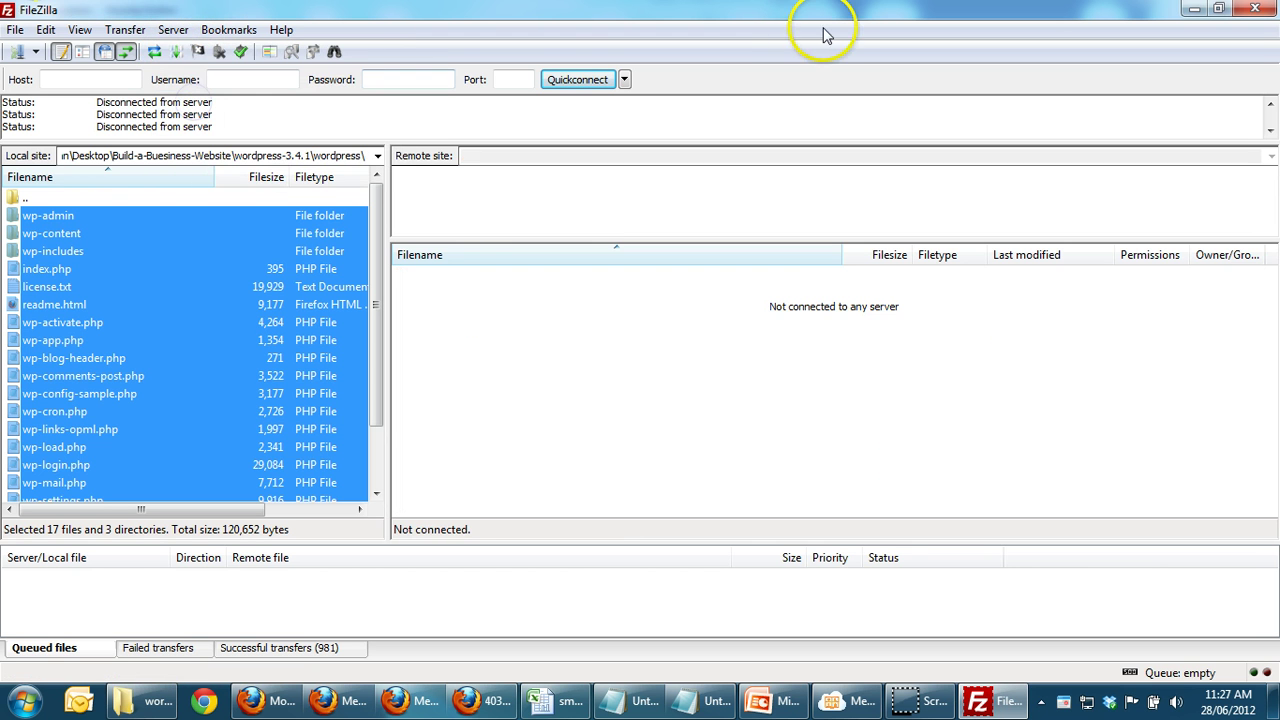
{"action": "left_click", "coordinate": [1266, 12]}
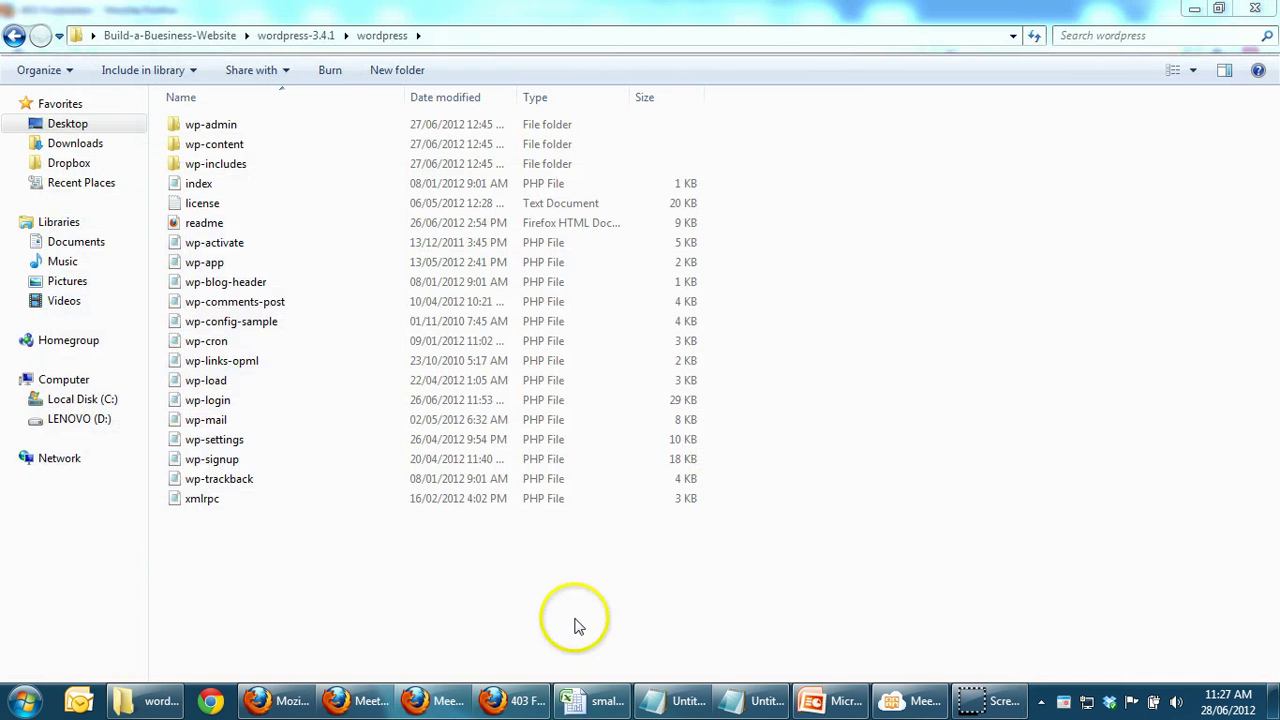
{"action": "left_click", "coordinate": [493, 703]}
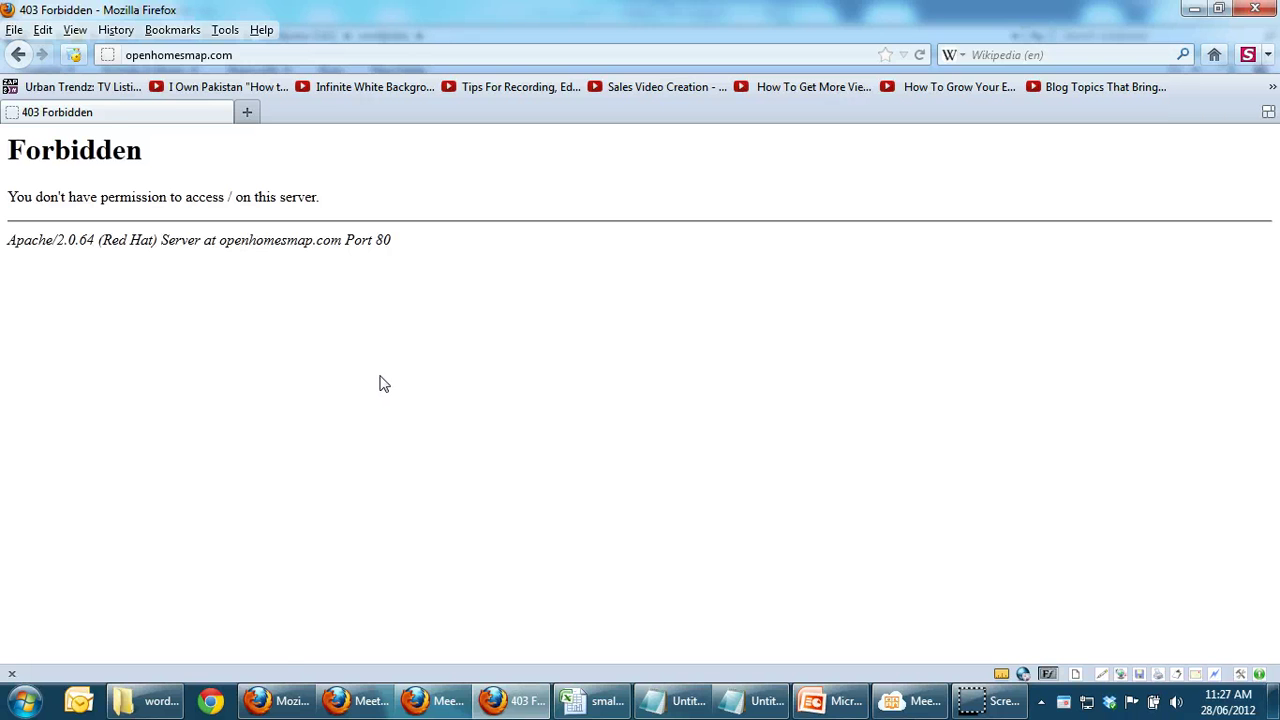
{"action": "key", "text": "F5"}
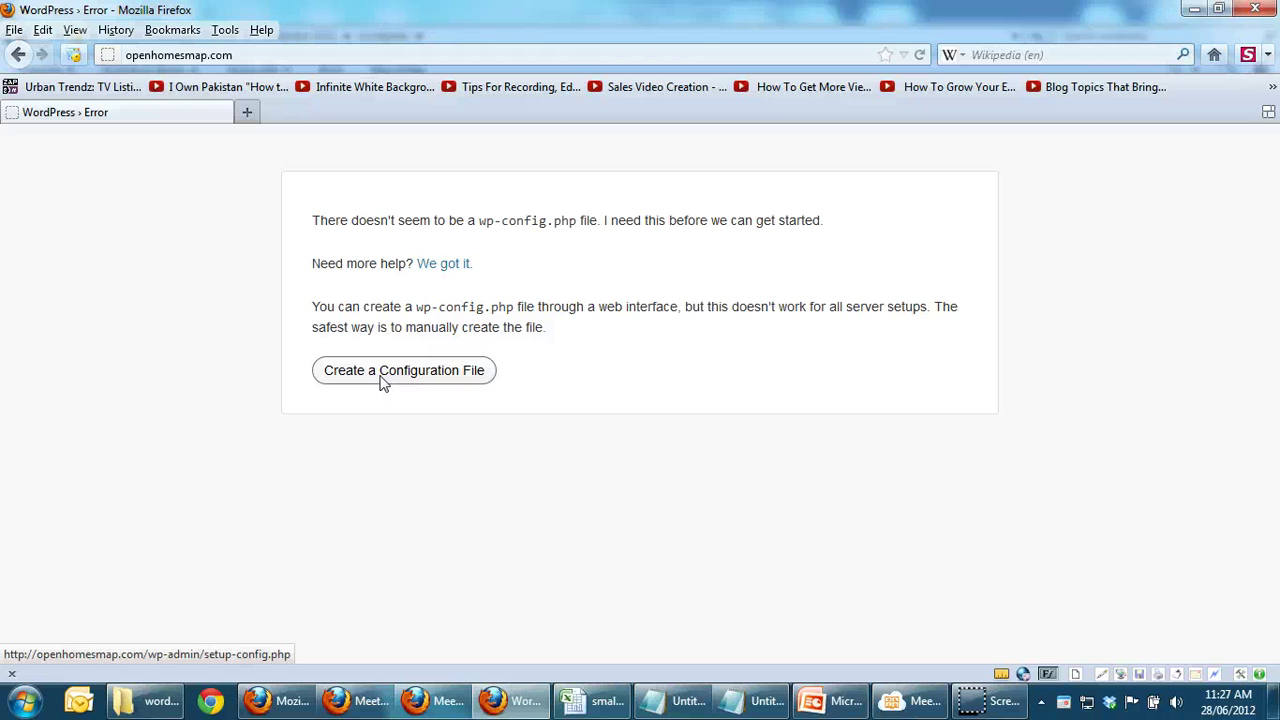
Step: Start the web-based setup with the 'Create a Configuration File' button
{"action": "left_click", "coordinate": [389, 385]}
{"action": "left_click", "coordinate": [393, 377]}
{"action": "left_click", "coordinate": [400, 373]}
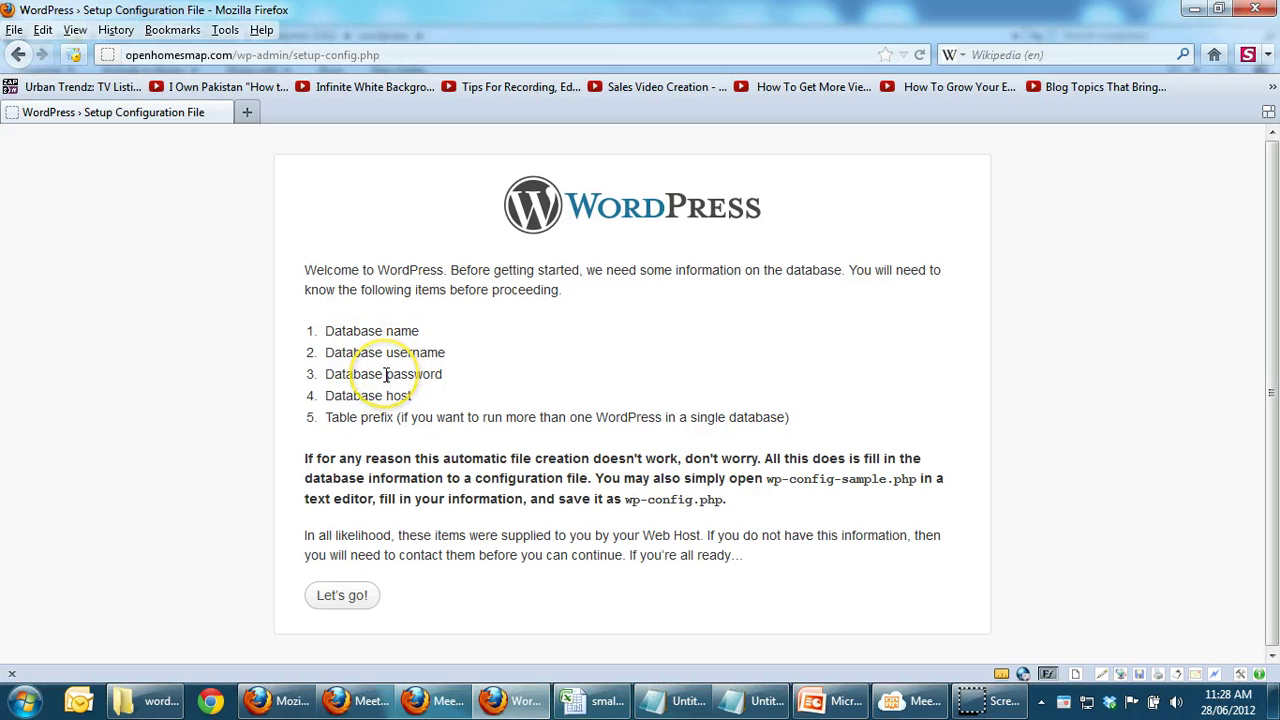
Step: Enter database name openhomesmap plus the MySQL user name and password, keeping localhost and wp_
{"action": "left_click", "coordinate": [341, 600]}
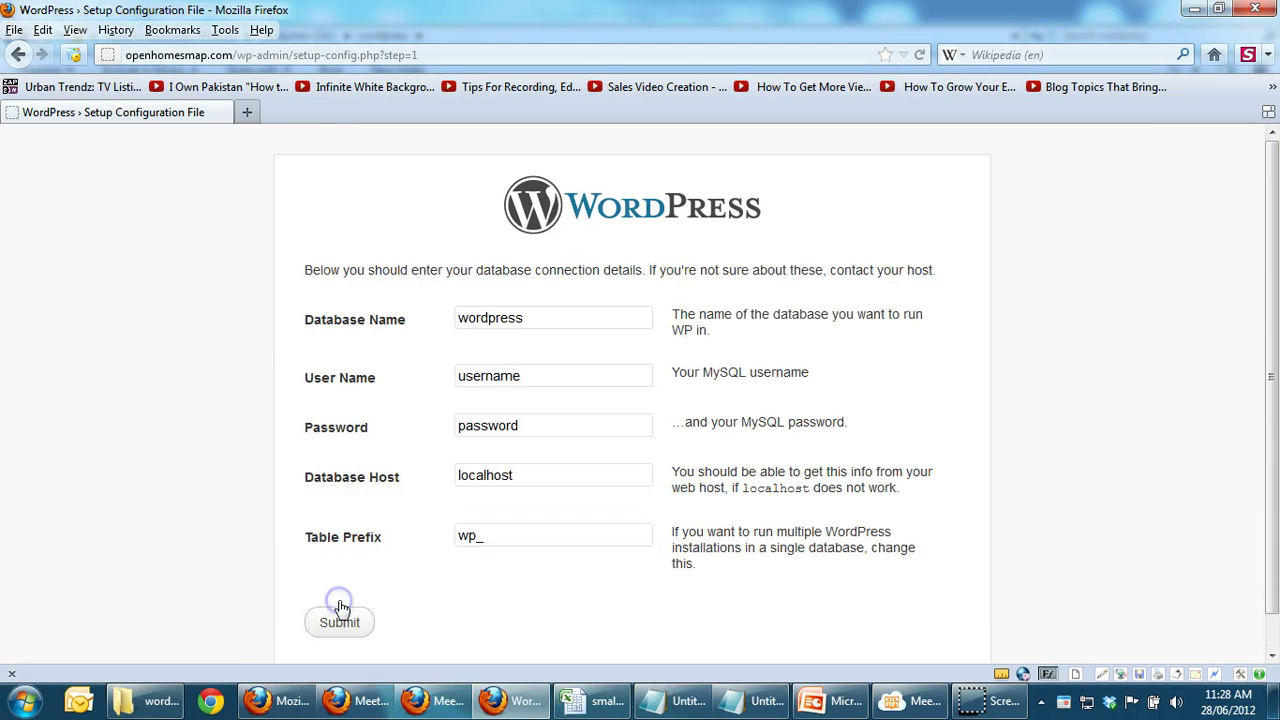
{"action": "left_click", "coordinate": [536, 313]}
{"action": "left_click", "coordinate": [374, 318]}
{"action": "type", "text": "open"}
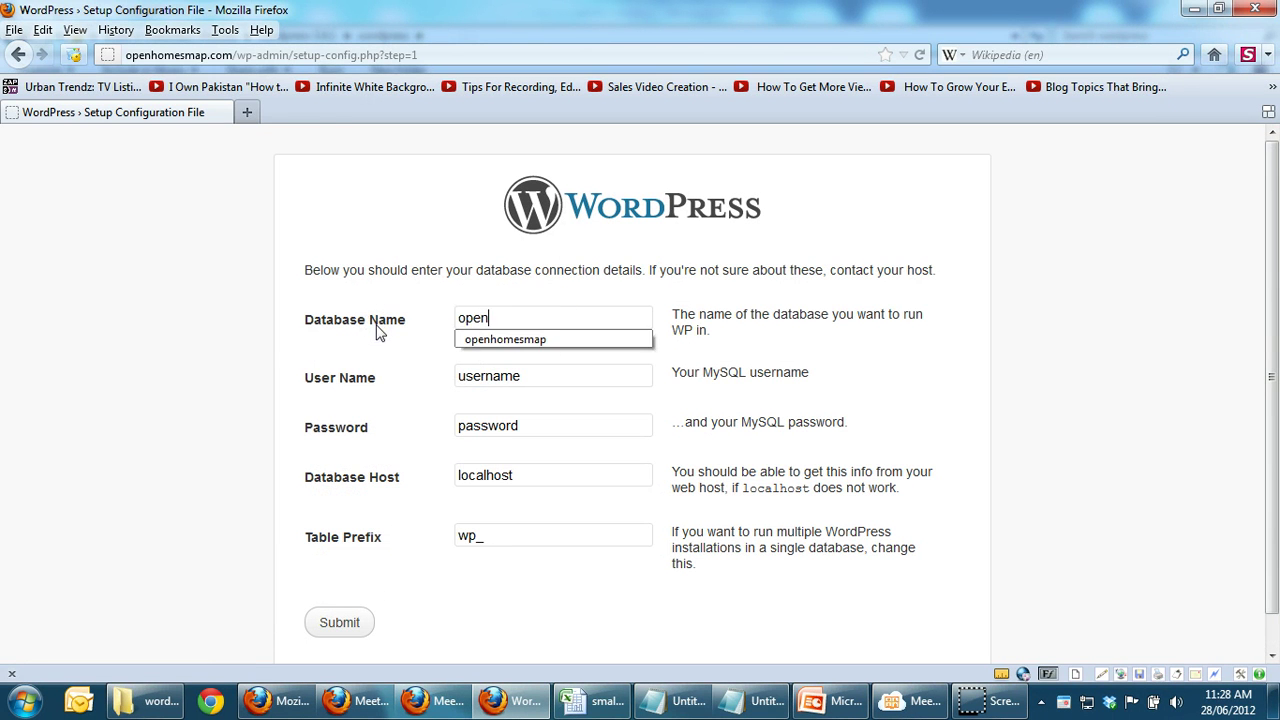
{"action": "type", "text": "homesmap"}
{"action": "key", "text": "Tab"}
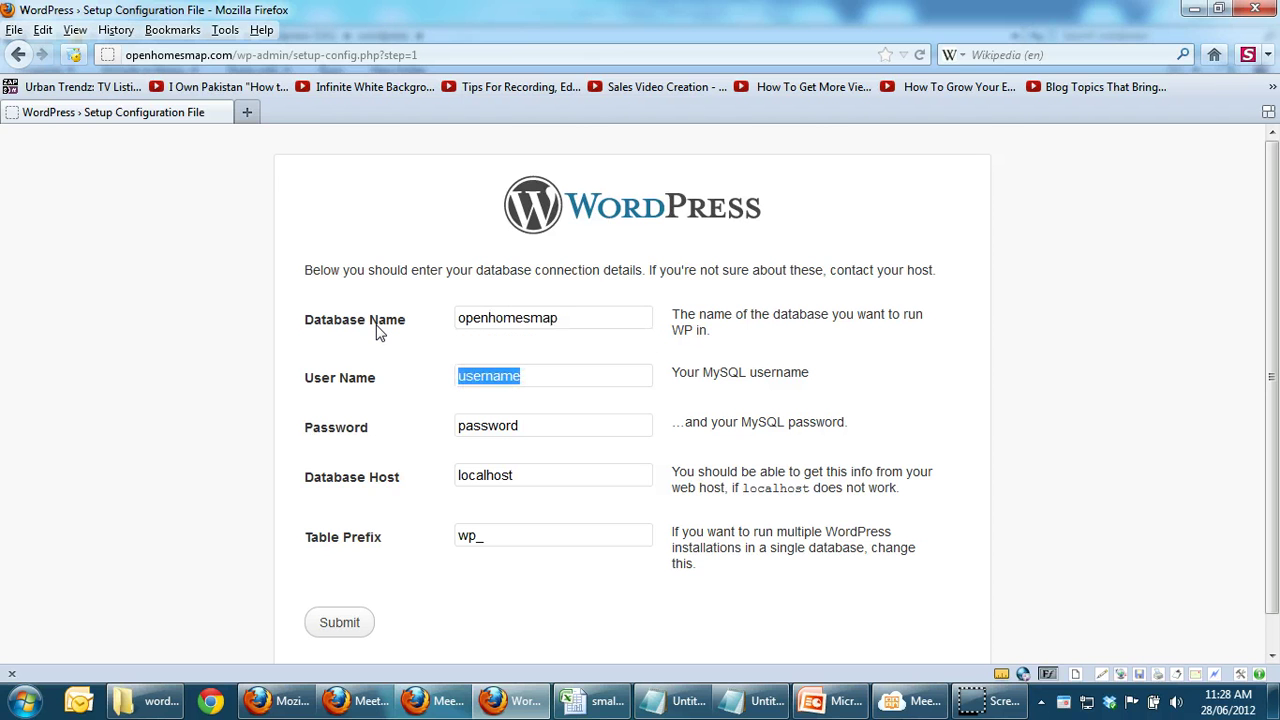
{"action": "type", "text": "demo"}
{"action": "key", "text": "Tab"}
{"action": "type", "text": "de"}
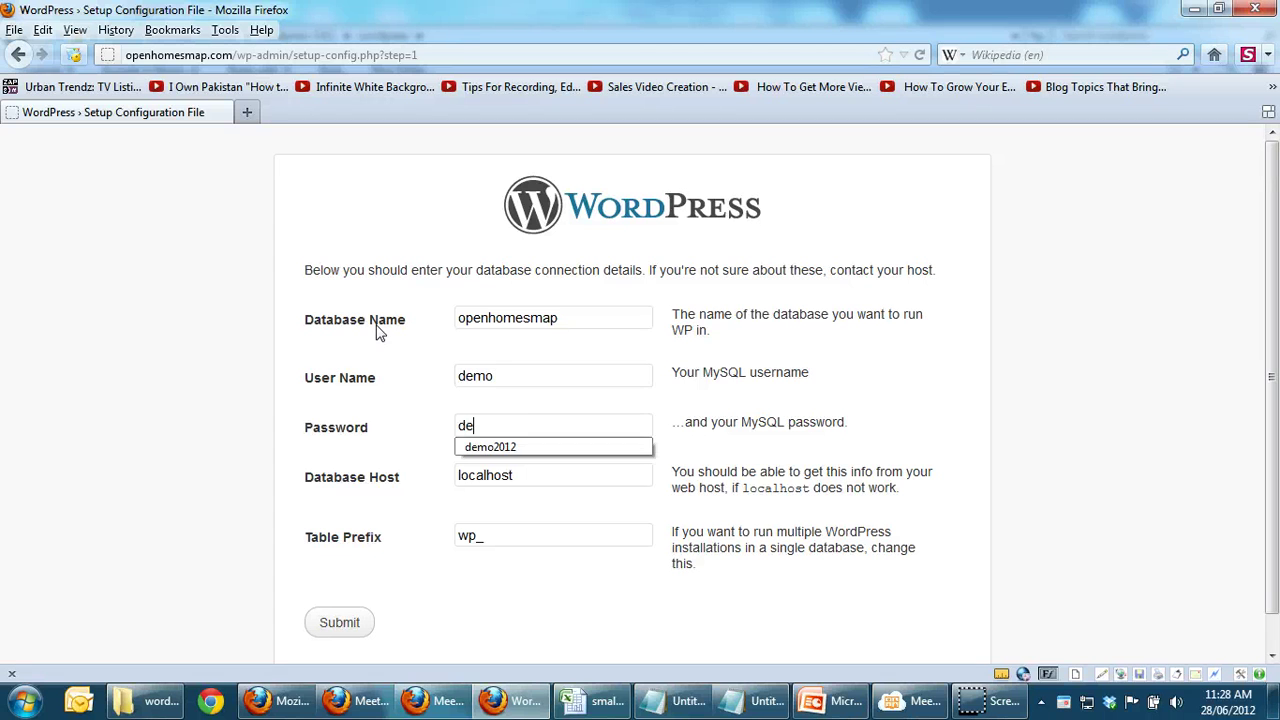
{"action": "type", "text": "mo123"}
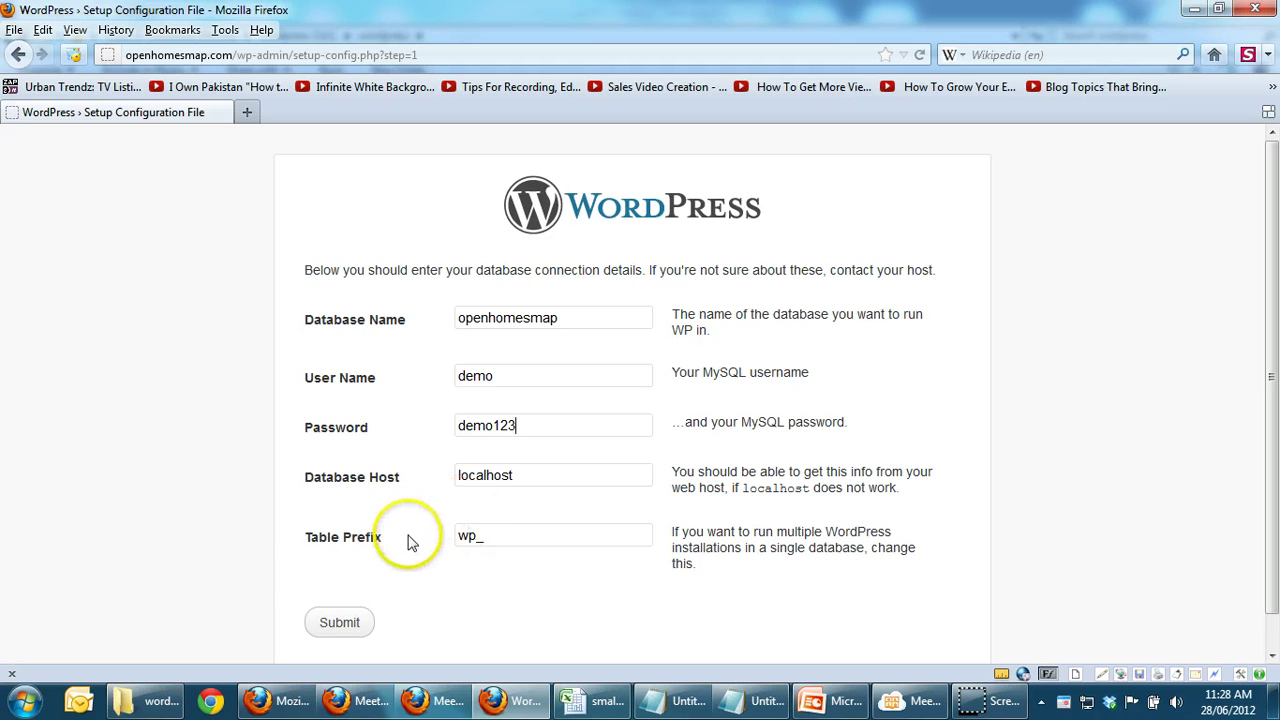
Step: Submit the database details twice and run the install, which returns to the missing wp-config.php error
{"action": "left_click", "coordinate": [338, 624]}
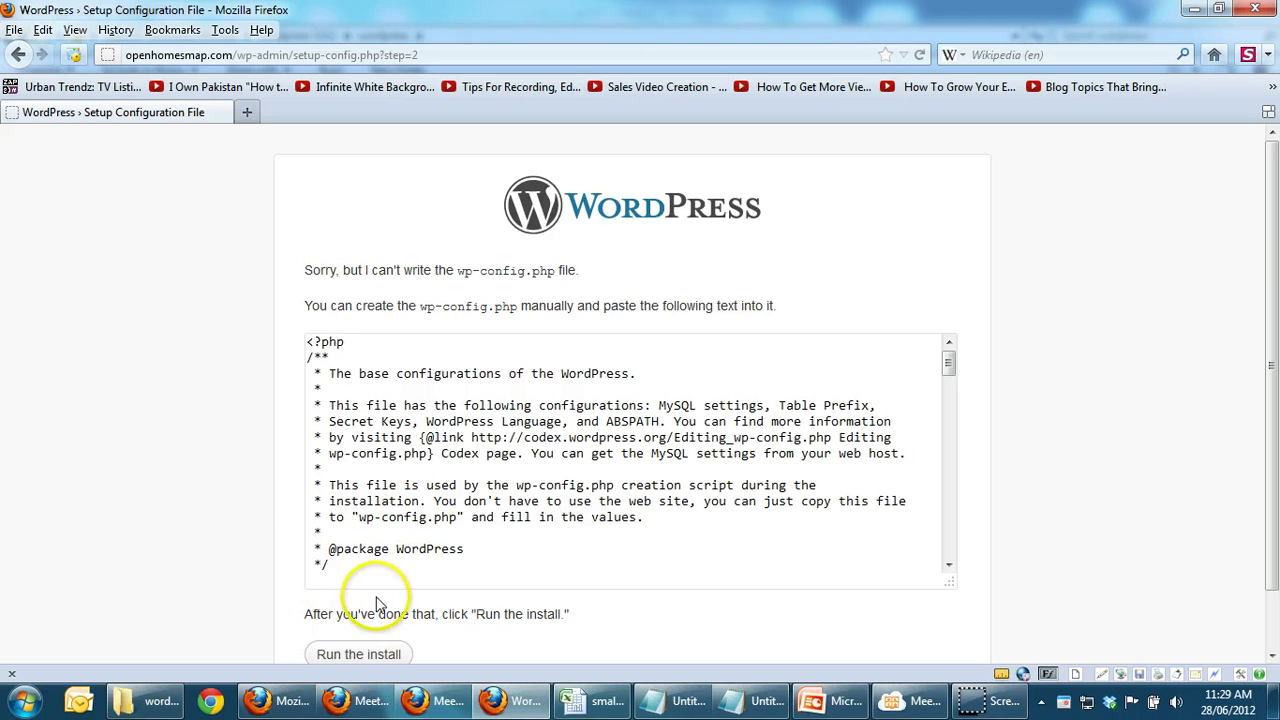
{"action": "key", "text": "alt+Left"}
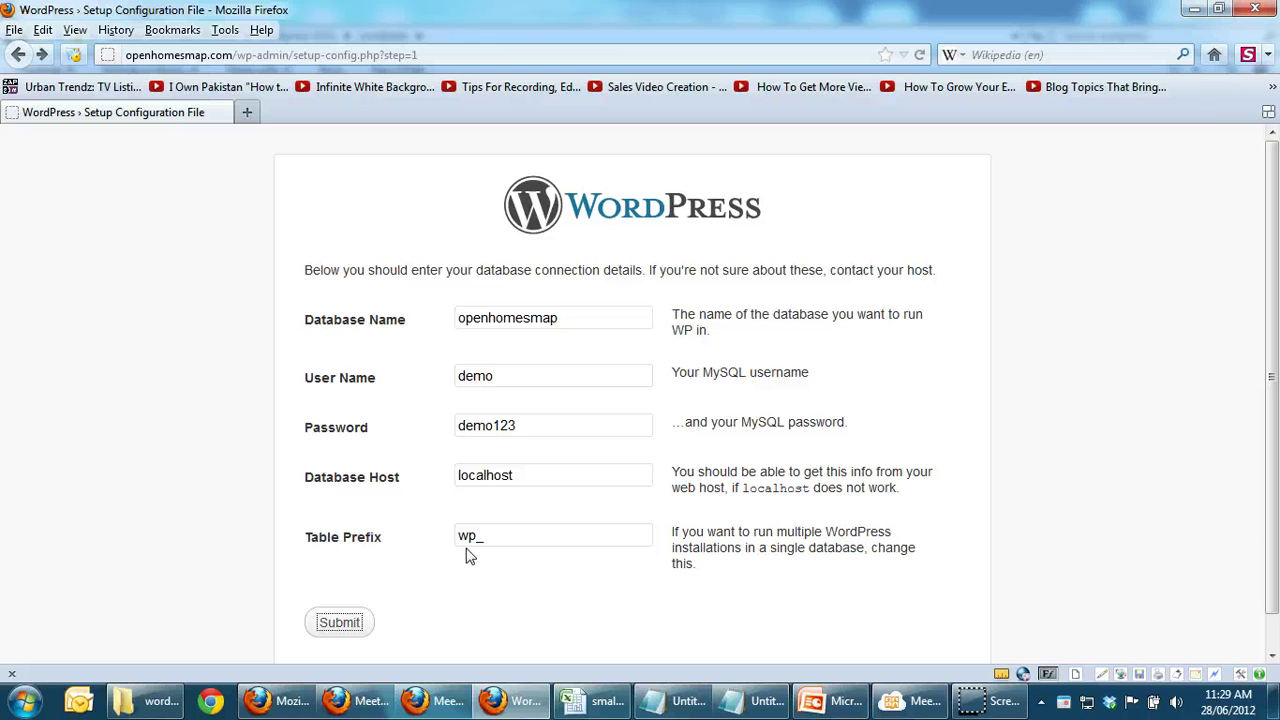
{"action": "left_click", "coordinate": [326, 618]}
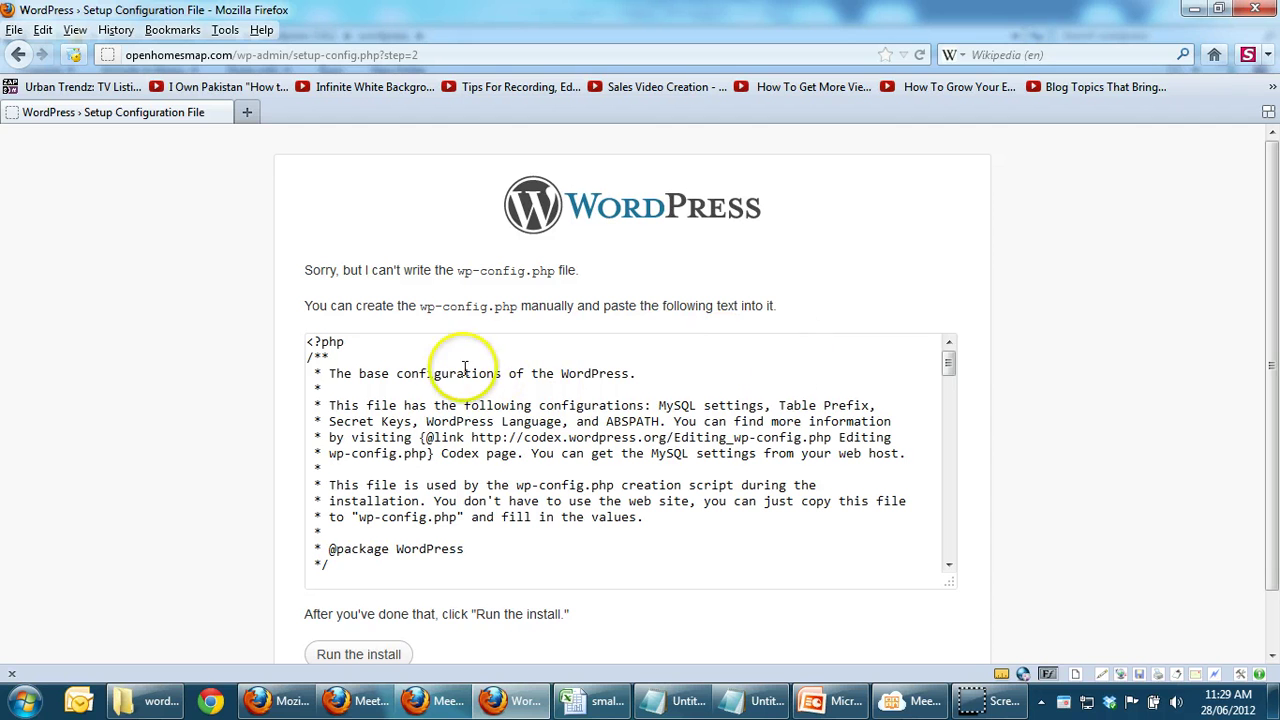
{"action": "left_click_drag", "start_coordinate": [1272, 258], "coordinate": [1272, 318]}
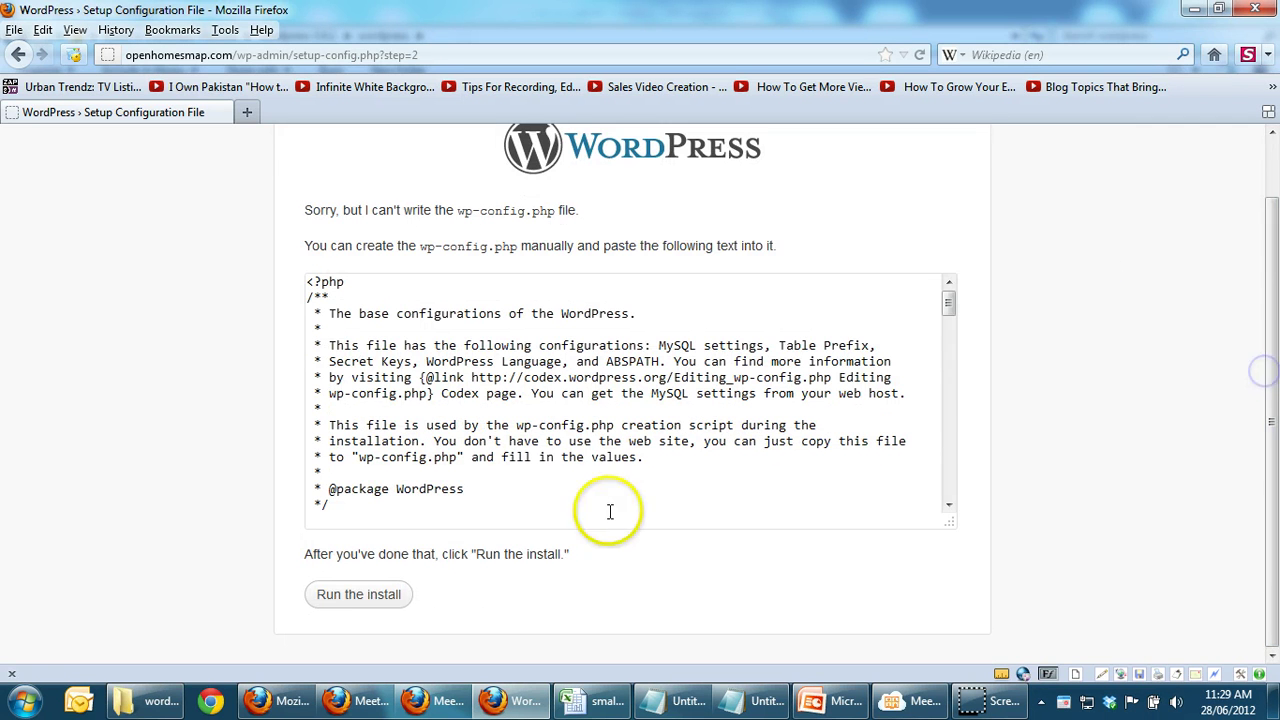
{"action": "left_click", "coordinate": [355, 600]}
{"action": "left_click", "coordinate": [307, 342]}
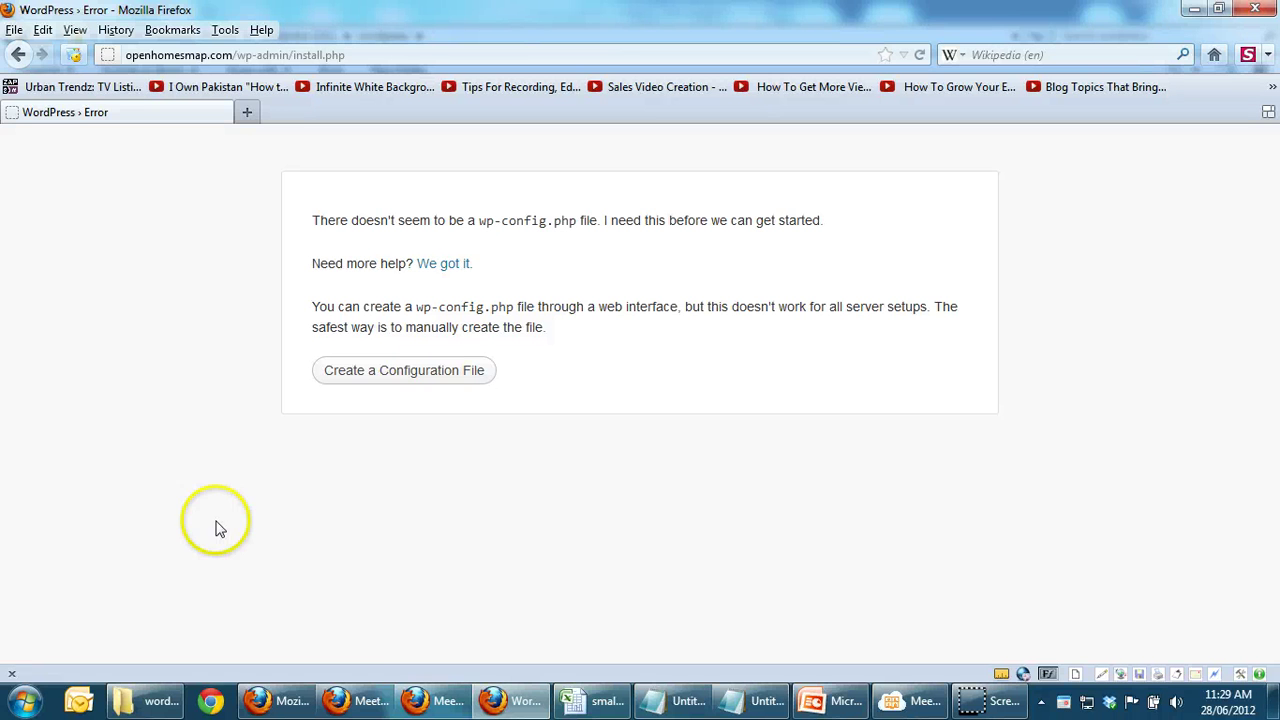
{"action": "left_click", "coordinate": [24, 702]}
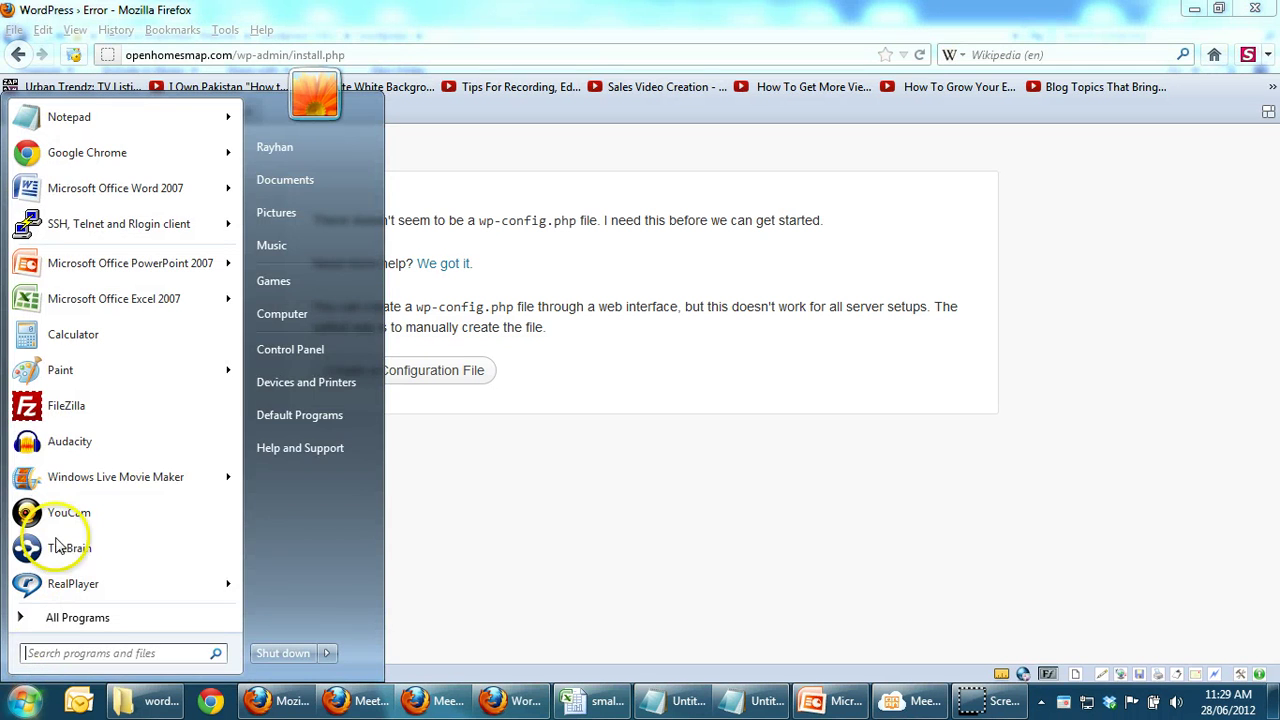
Step: Relaunch FileZilla, connect to the saved site and open www > openhomesmap.com on the server
{"action": "left_click", "coordinate": [60, 410]}
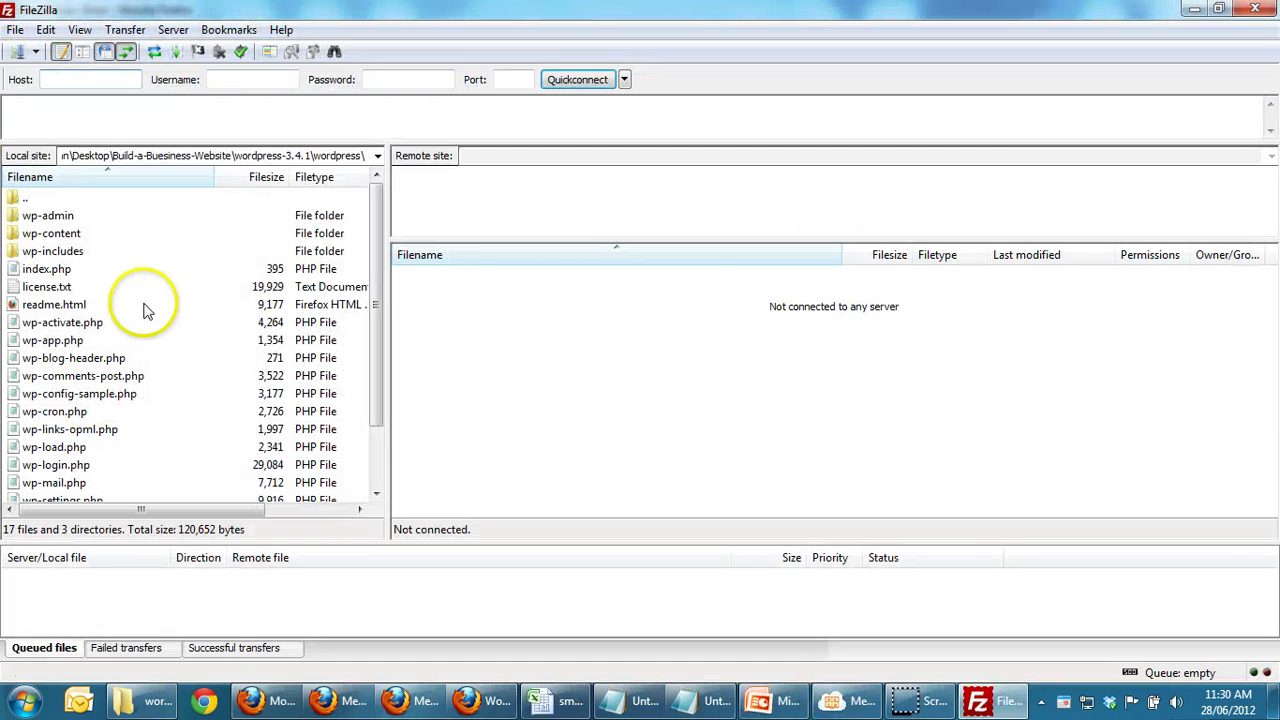
{"action": "left_click", "coordinate": [35, 52]}
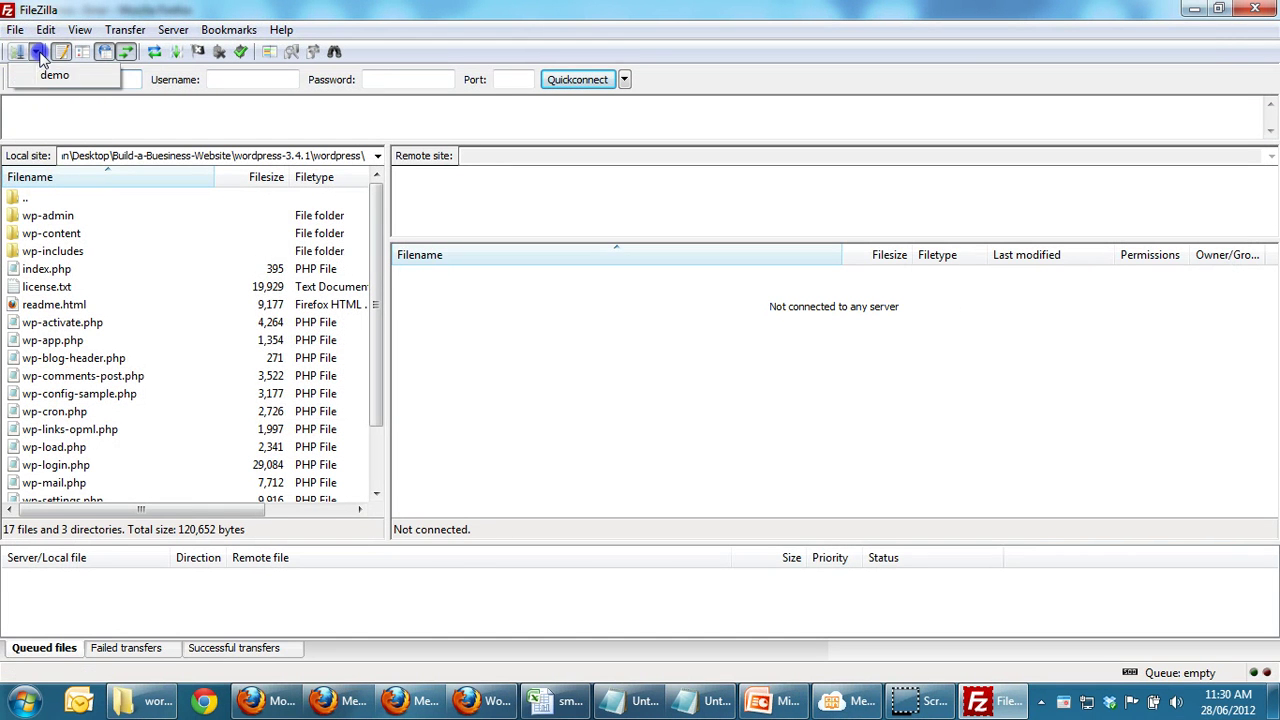
{"action": "left_click", "coordinate": [50, 77]}
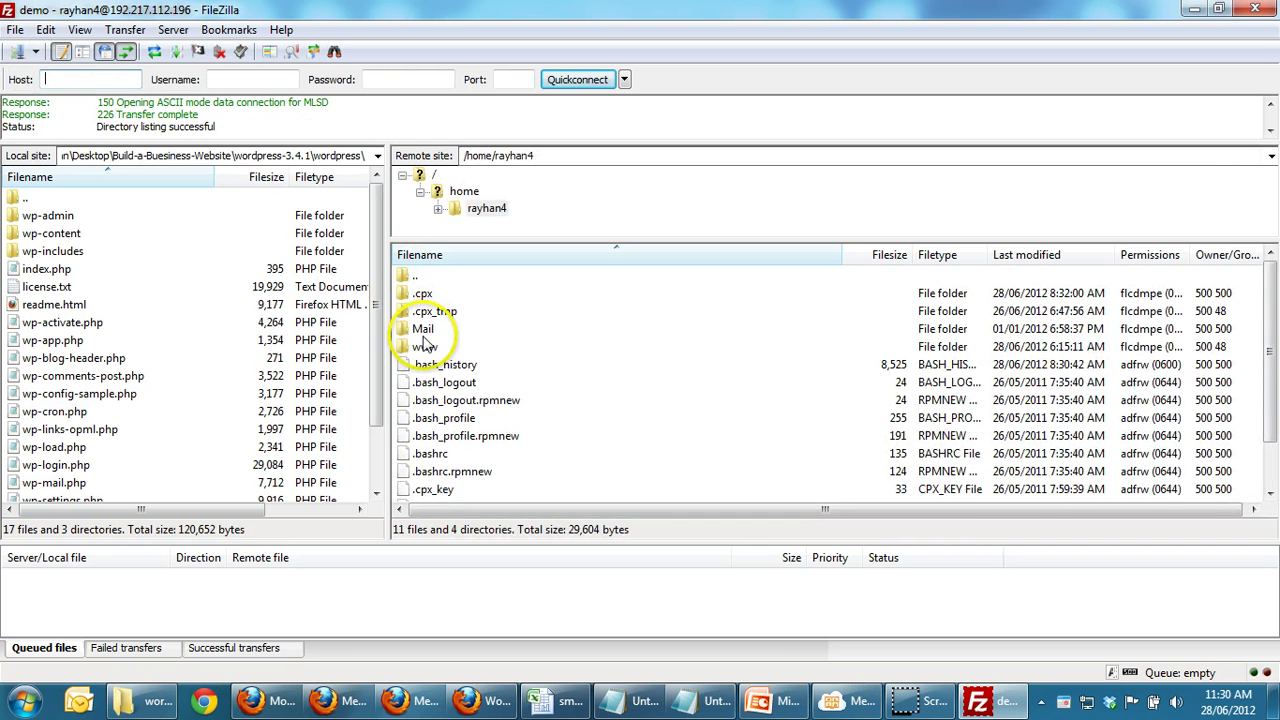
{"action": "left_click", "coordinate": [422, 347]}
{"action": "double_click", "coordinate": [422, 347]}
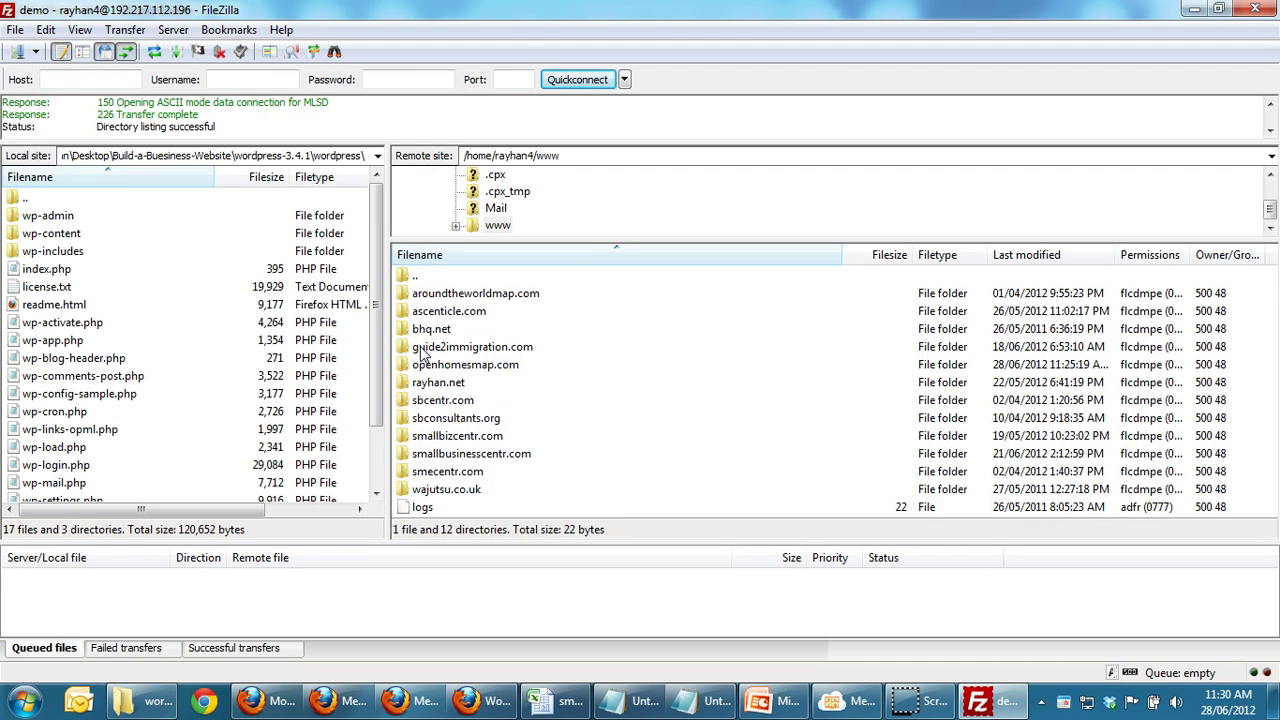
{"action": "double_click", "coordinate": [445, 364]}
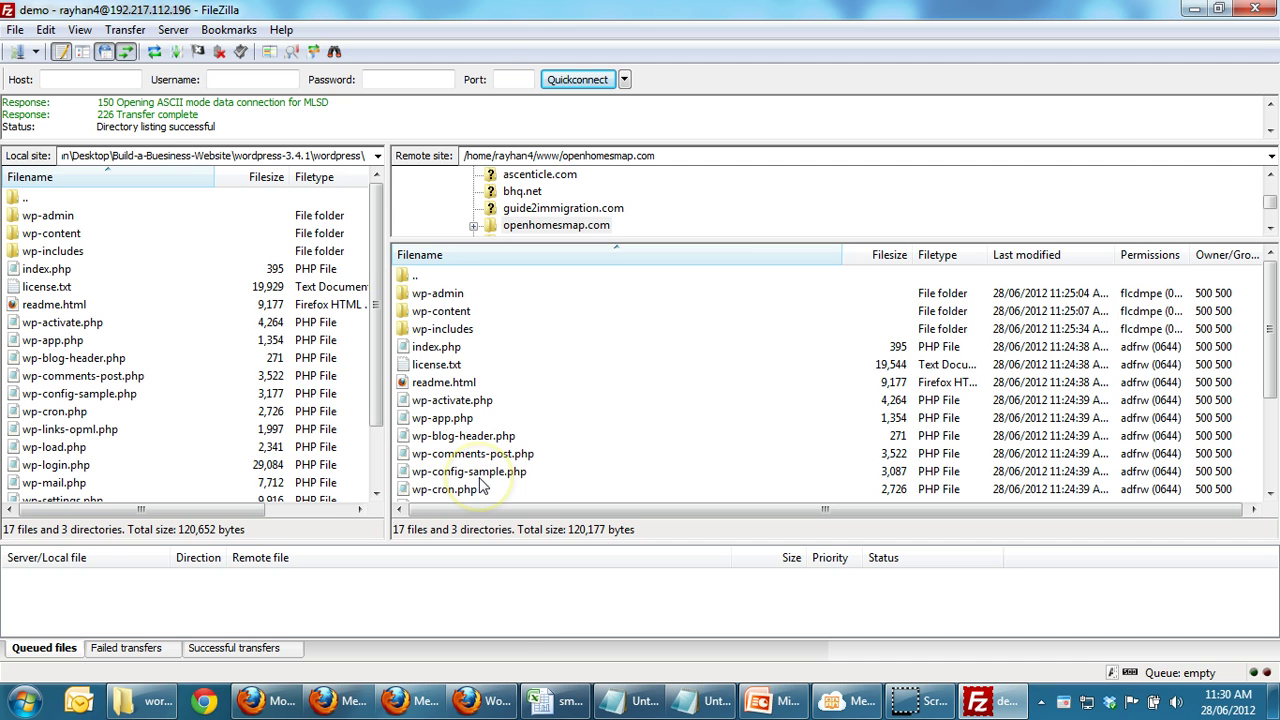
Step: Check the Firefox error page, then select the local wp-config-sample.php file
{"action": "left_click", "coordinate": [495, 704]}
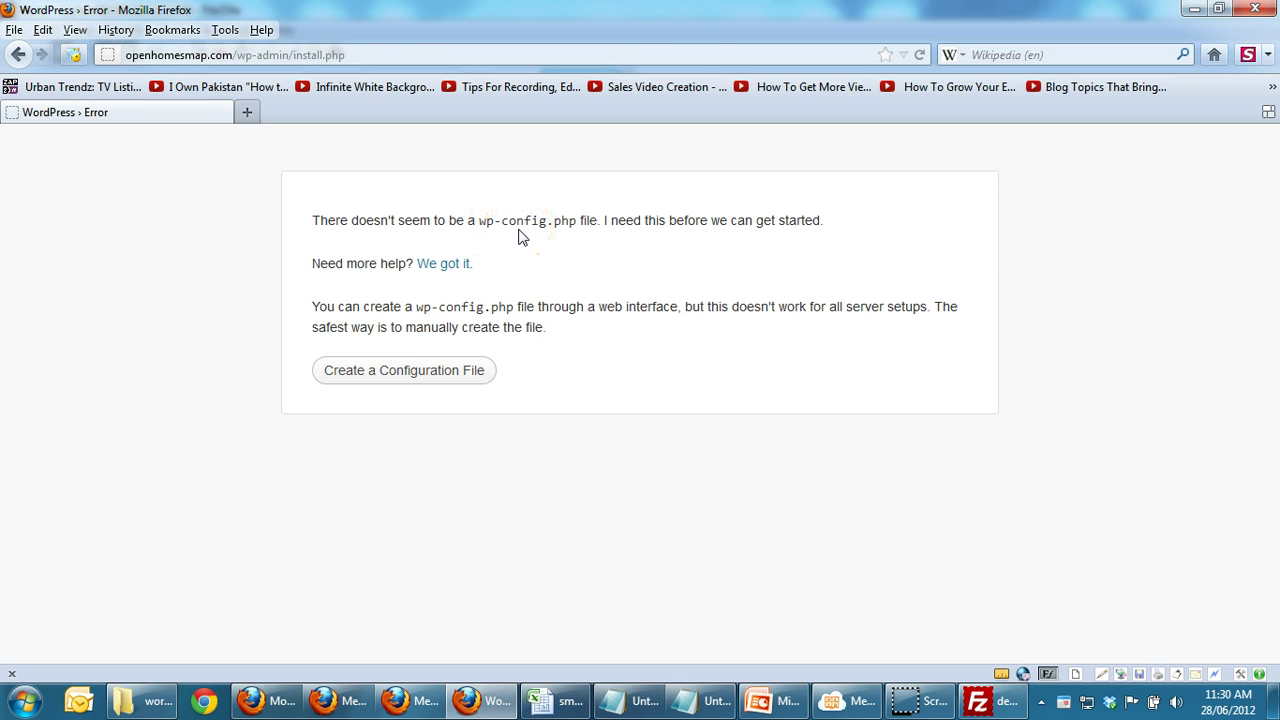
{"action": "key", "text": "alt+Tab"}
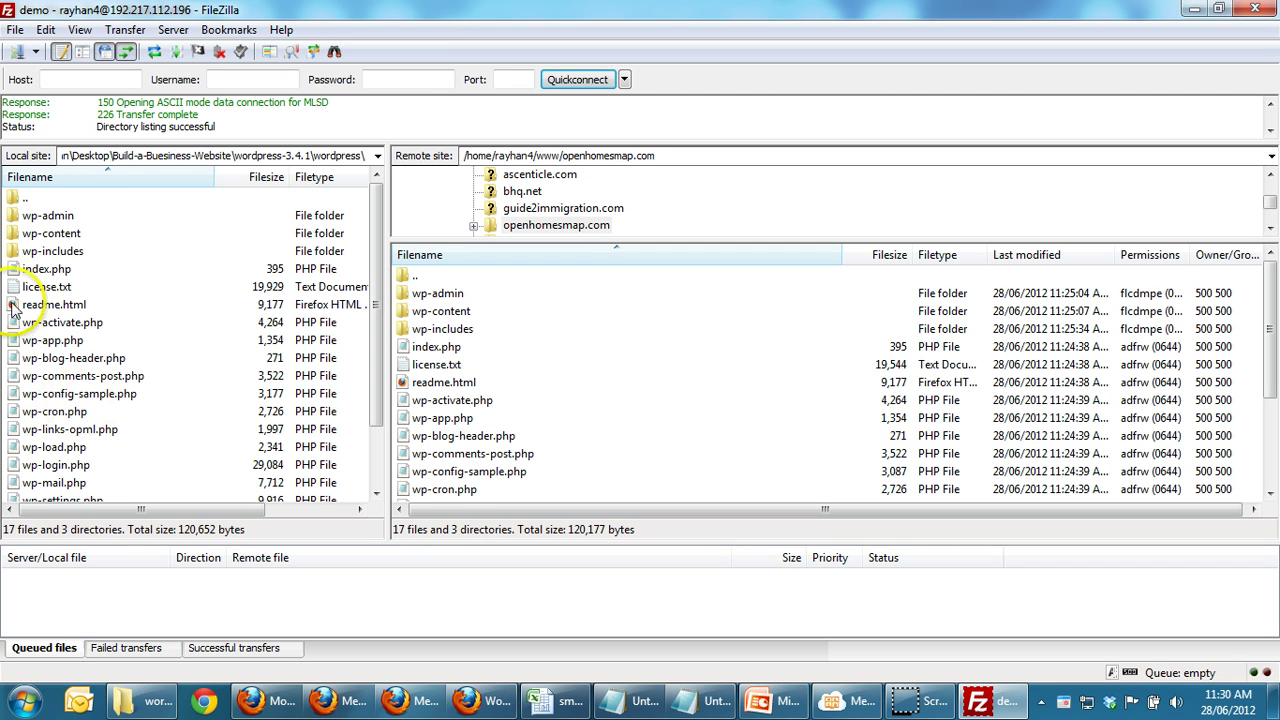
{"action": "left_click", "coordinate": [55, 398]}
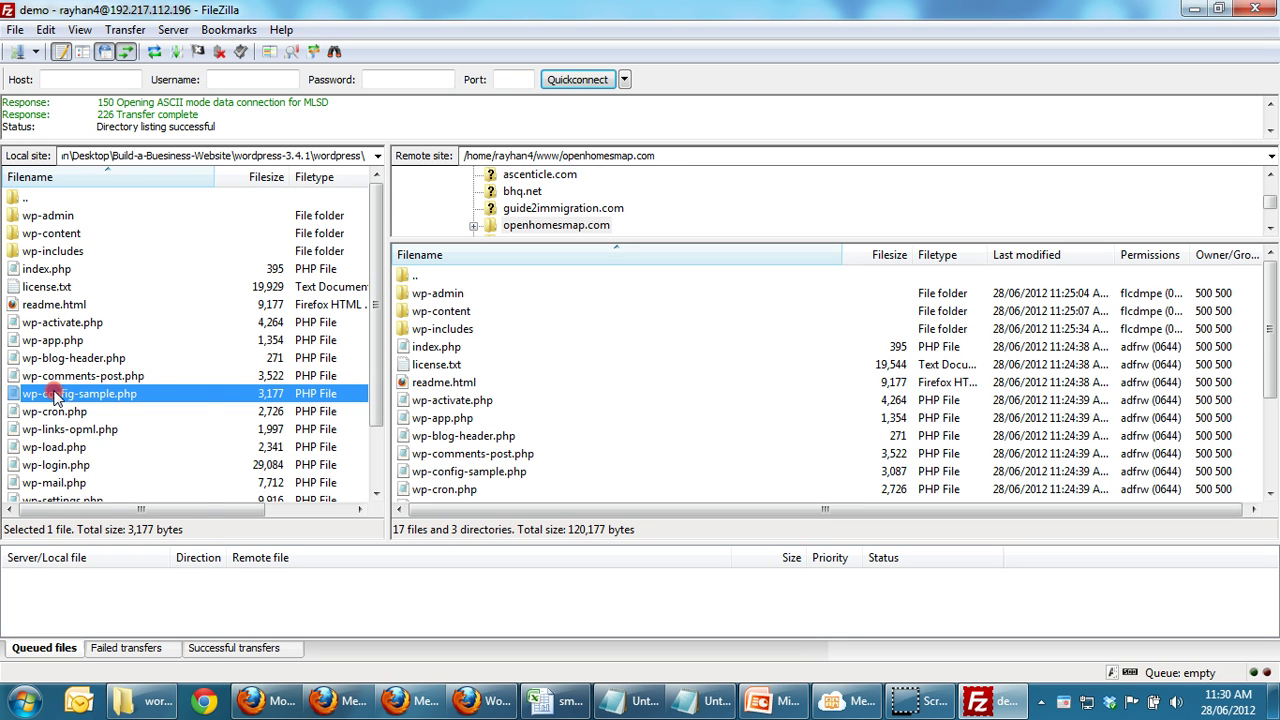
Step: Rename the local wp-config-sample.php to wp-config.php
{"action": "right_click", "coordinate": [56, 398]}
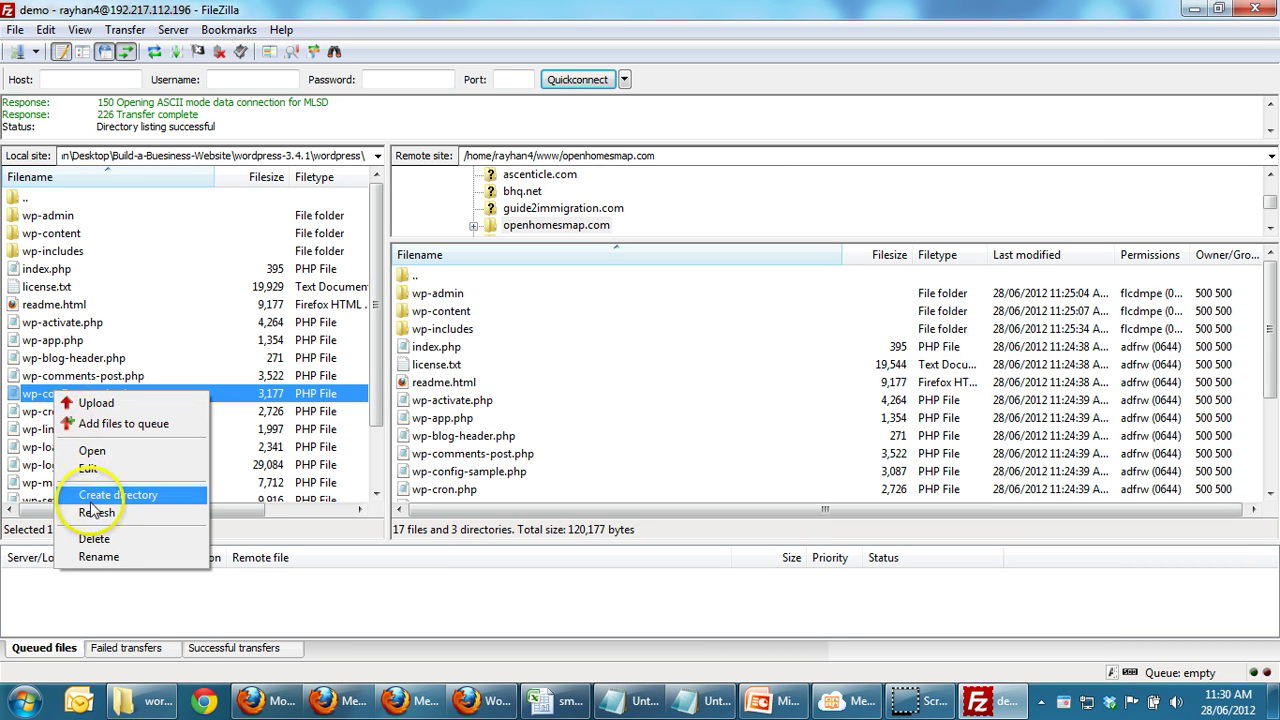
{"action": "left_click", "coordinate": [100, 557]}
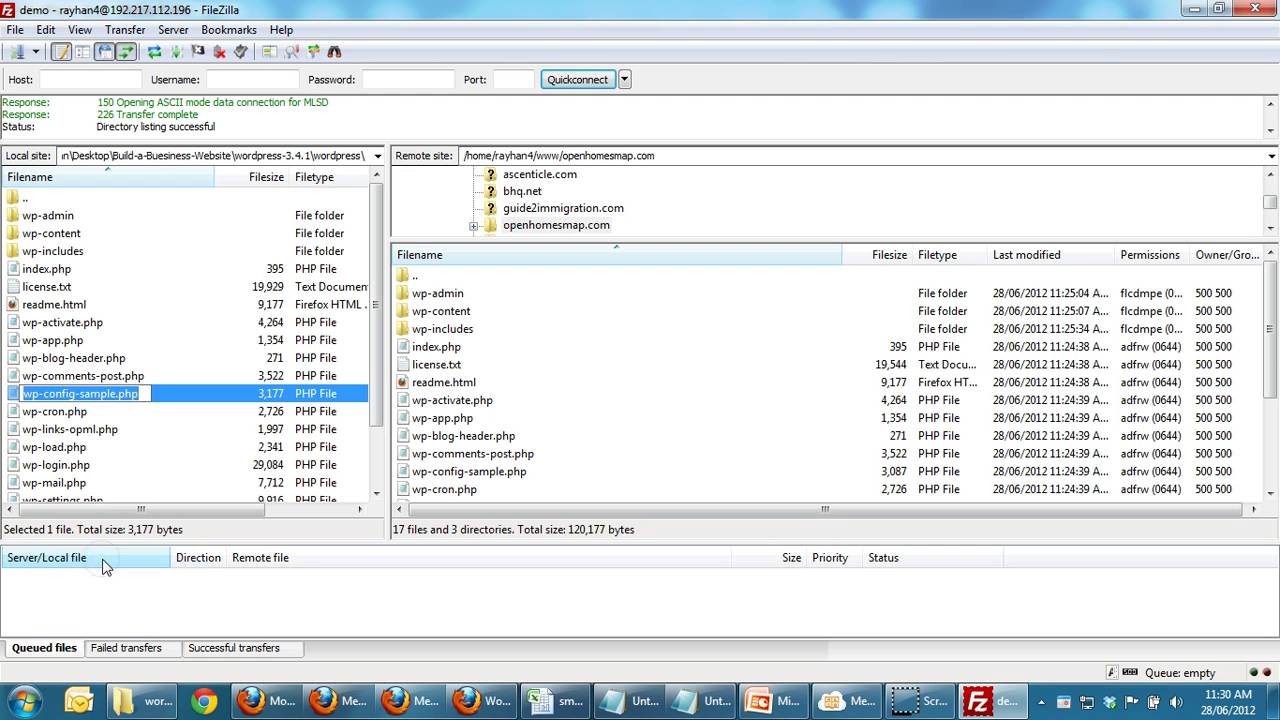
{"action": "key", "text": "End"}
{"action": "key", "text": "Left"}
{"action": "key", "text": "Left"}
{"action": "key", "text": "Left"}
{"action": "key", "text": "Left"}
{"action": "key", "text": "BackSpace"}
{"action": "key", "text": "BackSpace"}
{"action": "key", "text": "BackSpace"}
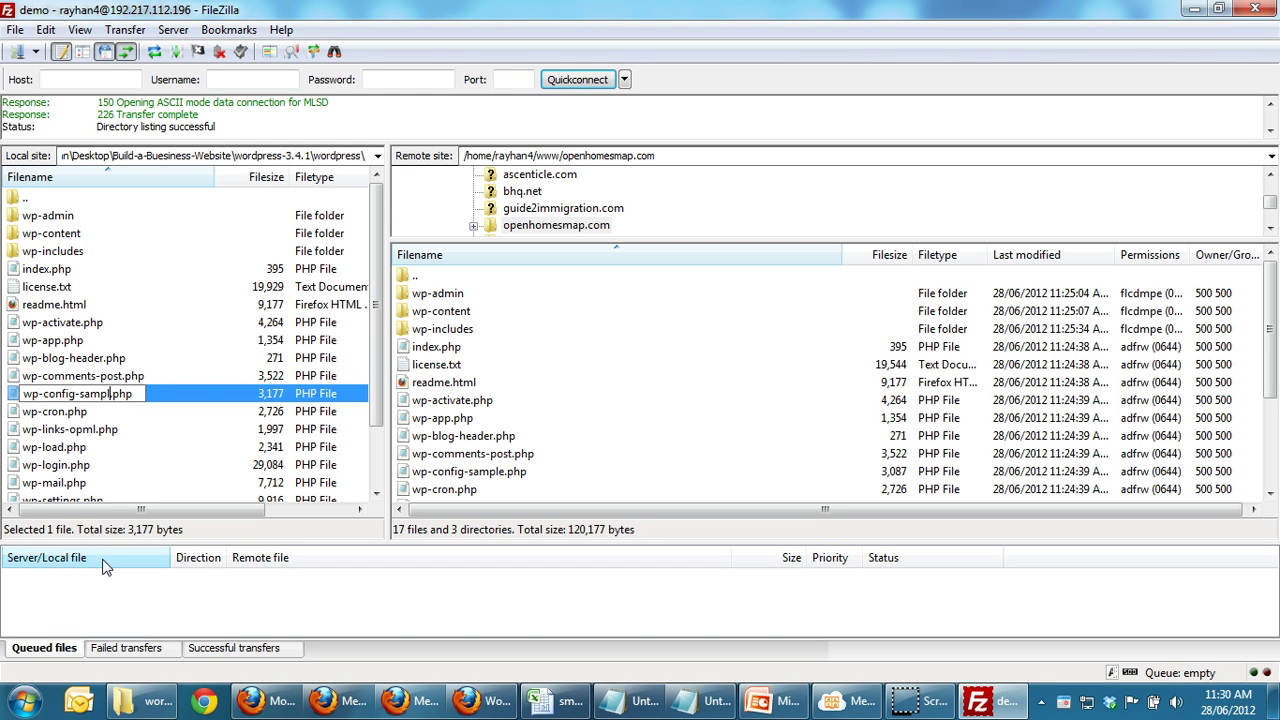
{"action": "key", "text": "BackSpace"}
{"action": "key", "text": "BackSpace"}
{"action": "key", "text": "BackSpace"}
{"action": "key", "text": "BackSpace"}
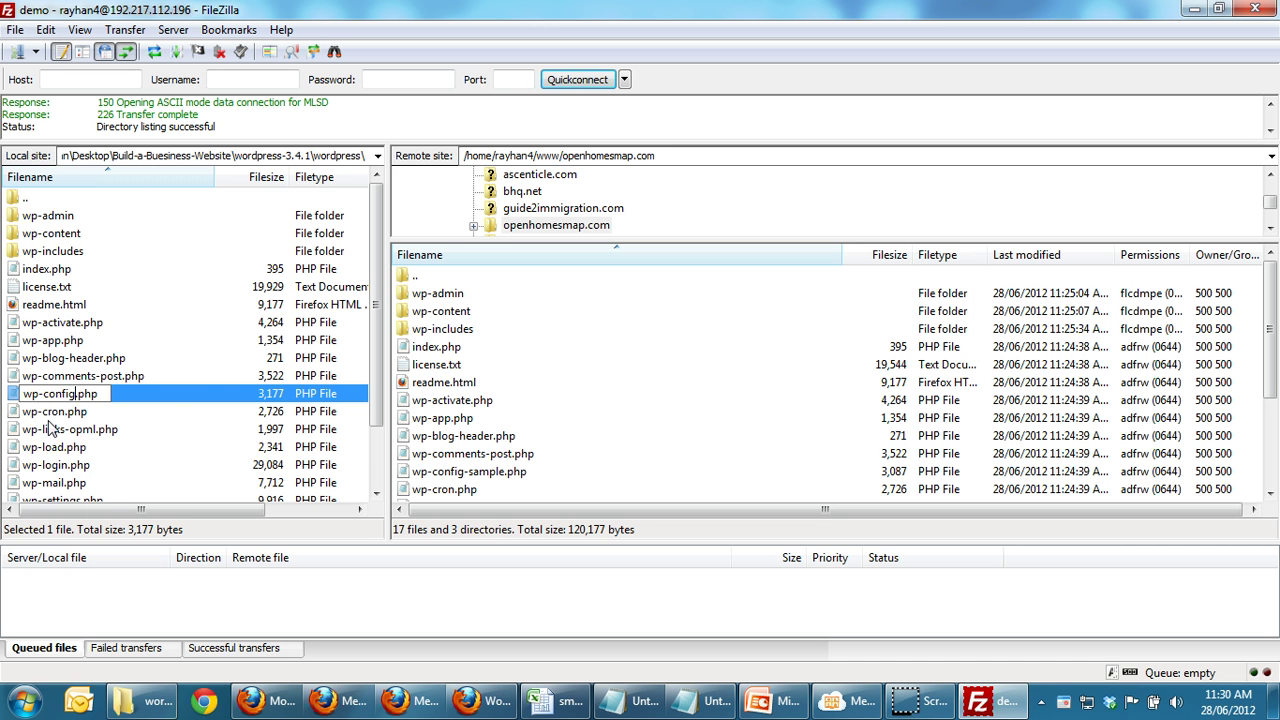
{"action": "key", "text": "alt+Tab"}
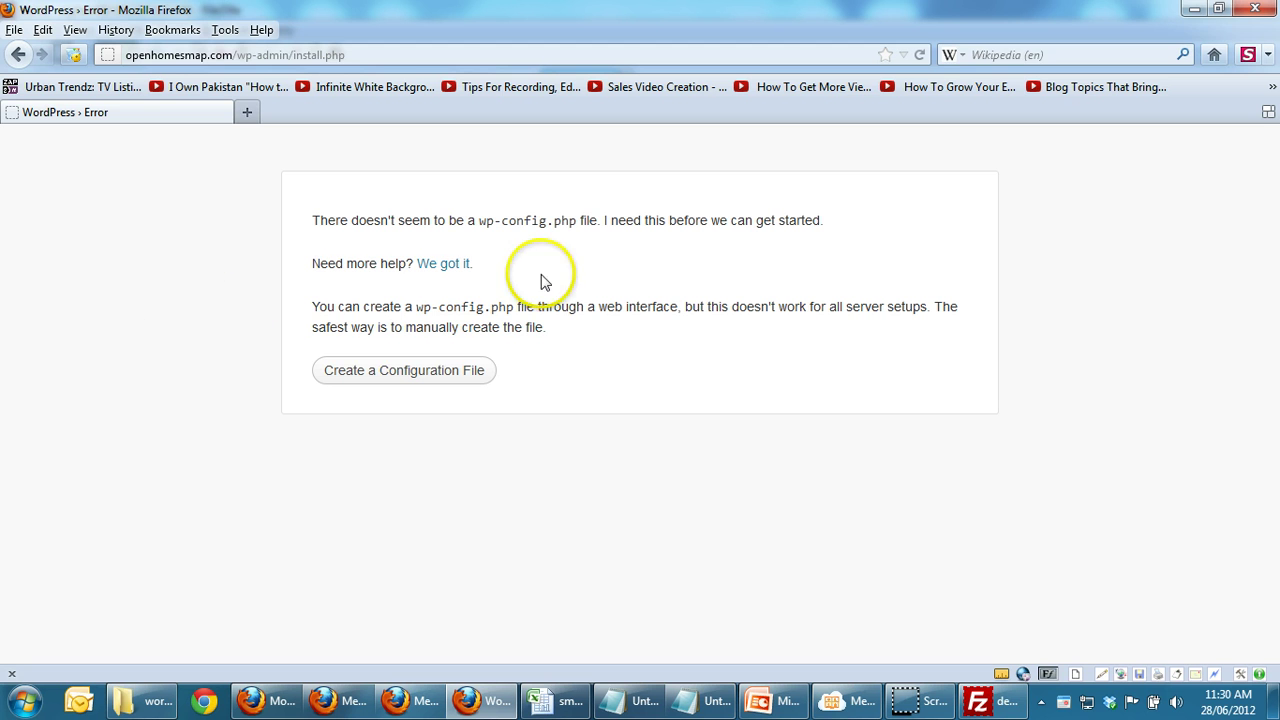
{"action": "key", "text": "alt+Tab"}
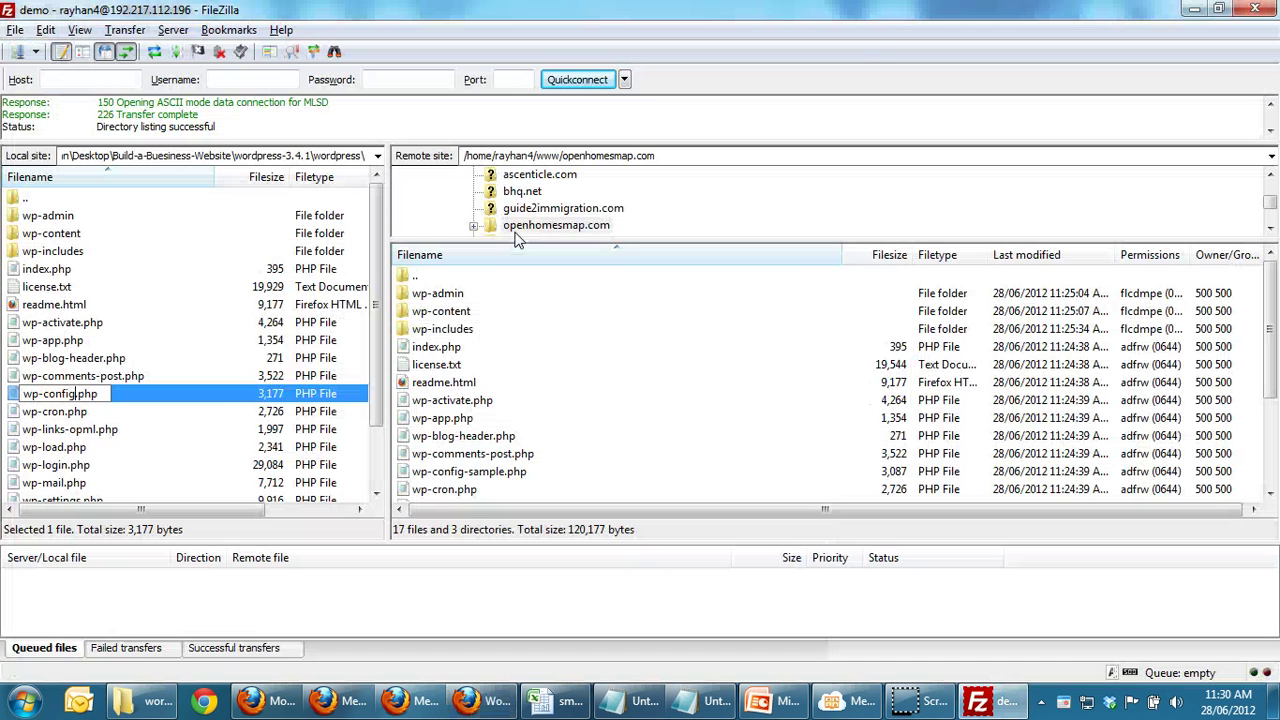
{"action": "left_click", "coordinate": [78, 421]}
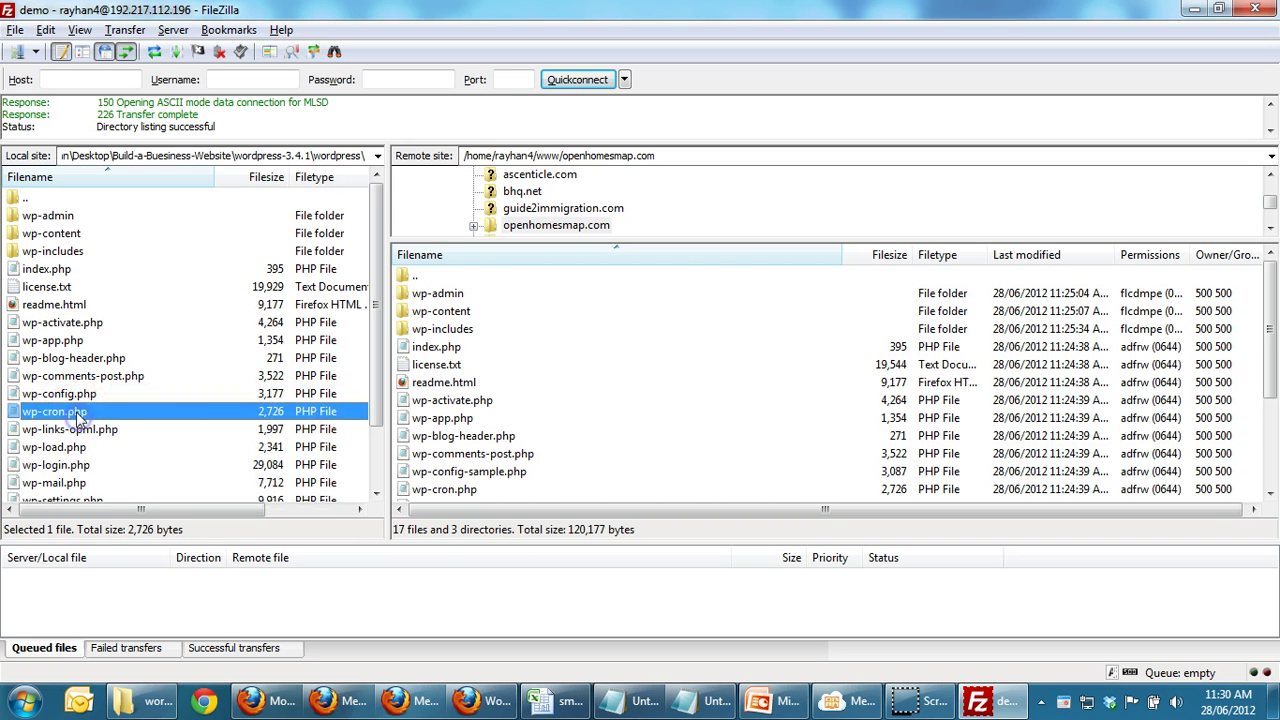
Step: Reselect wp-config.php and reopen its context menu, leaving the name unchanged
{"action": "left_click", "coordinate": [80, 396]}
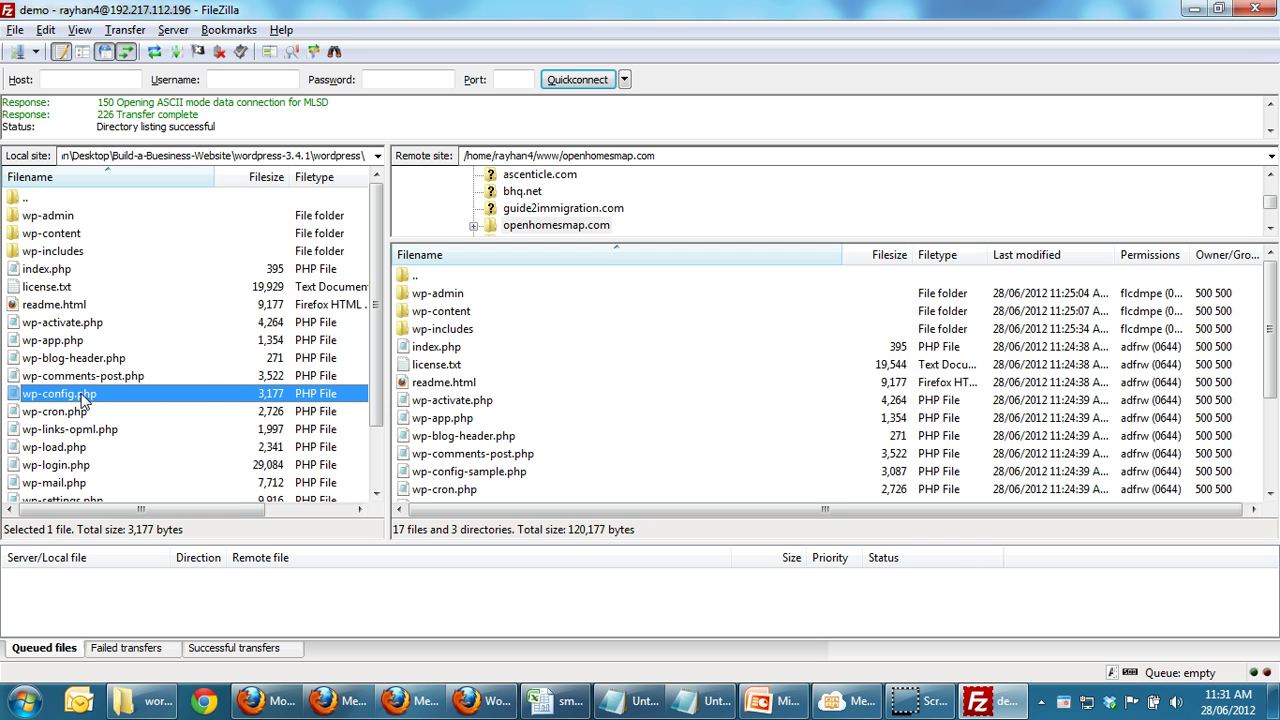
{"action": "right_click", "coordinate": [84, 397]}
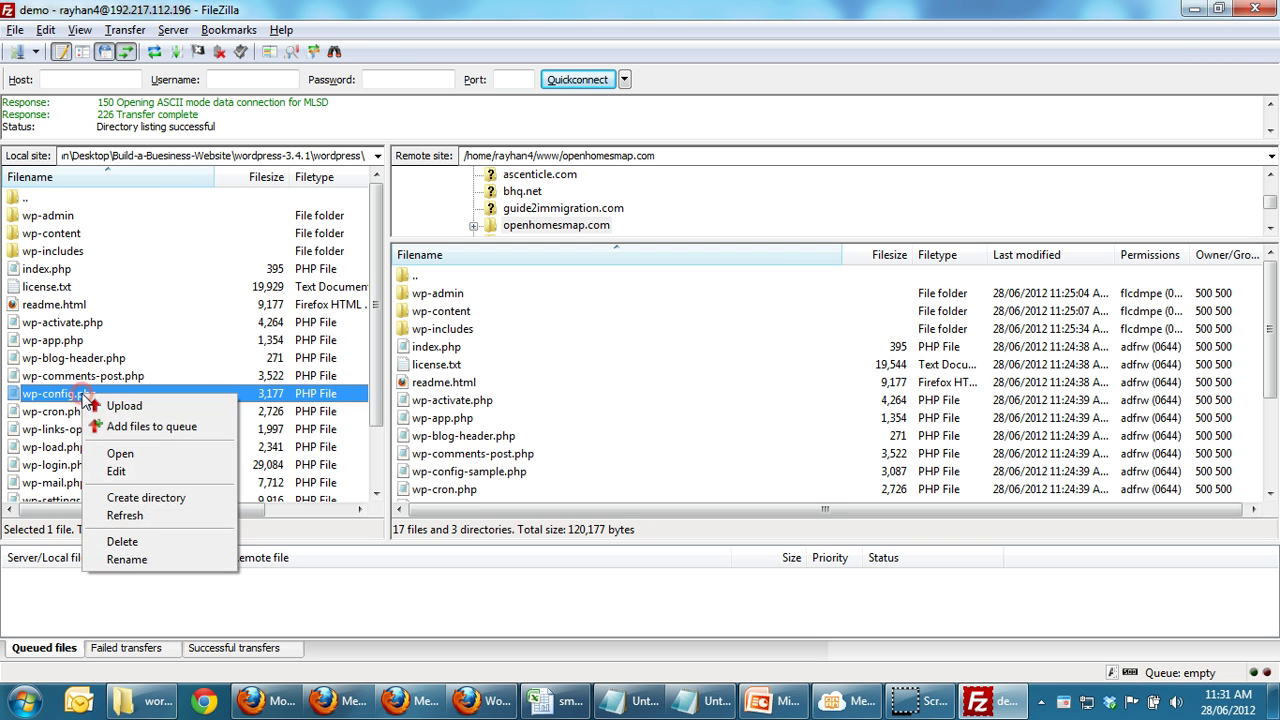
{"action": "left_click", "coordinate": [128, 560]}
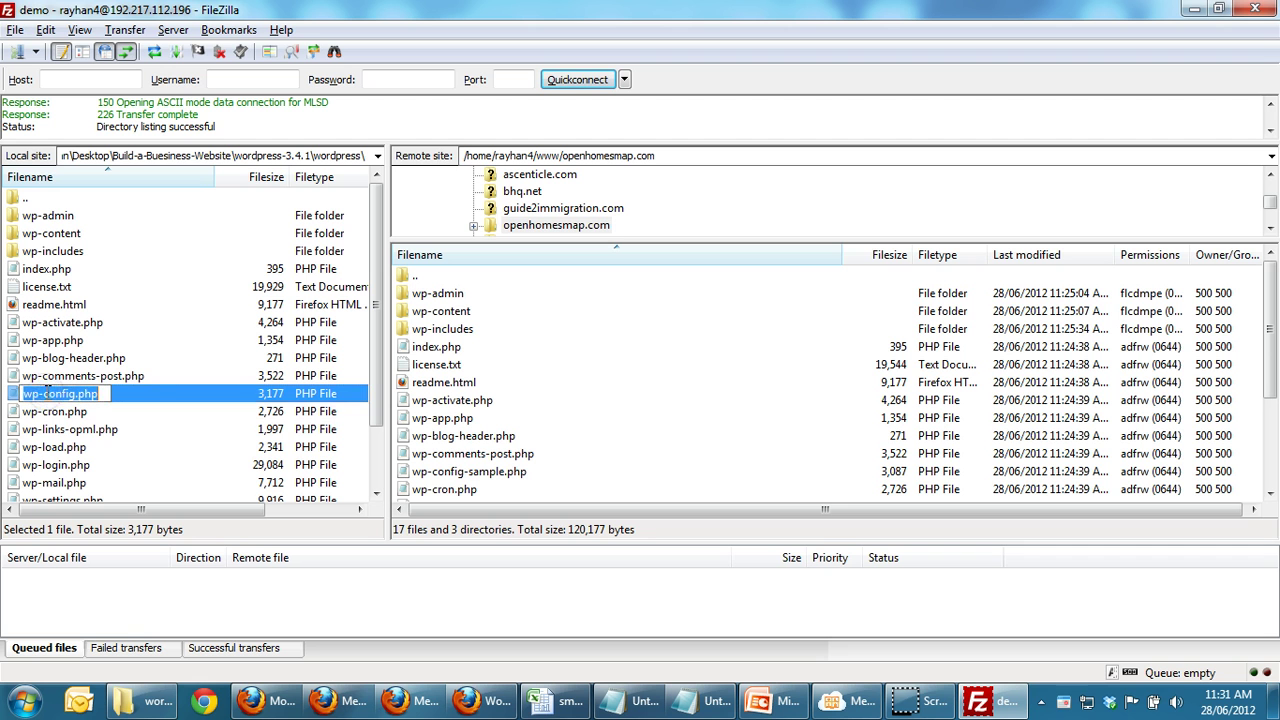
{"action": "left_click", "coordinate": [55, 429]}
{"action": "left_click", "coordinate": [55, 395]}
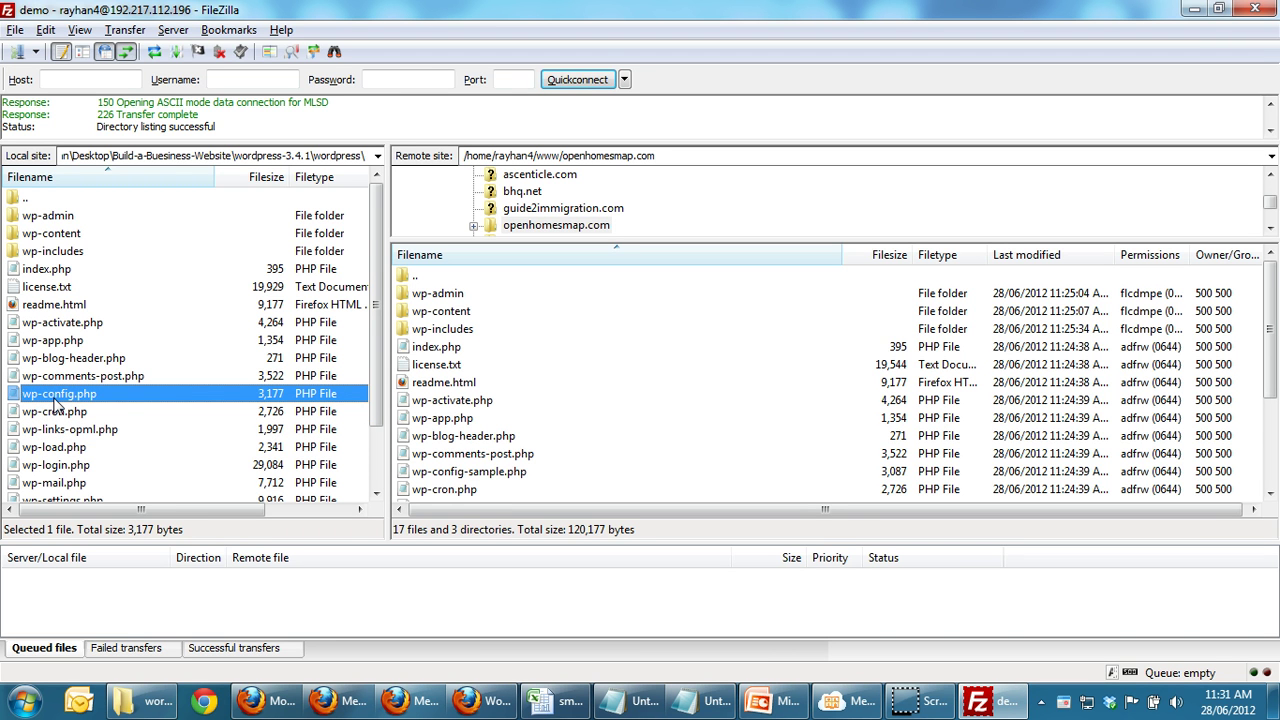
{"action": "right_click", "coordinate": [57, 403]}
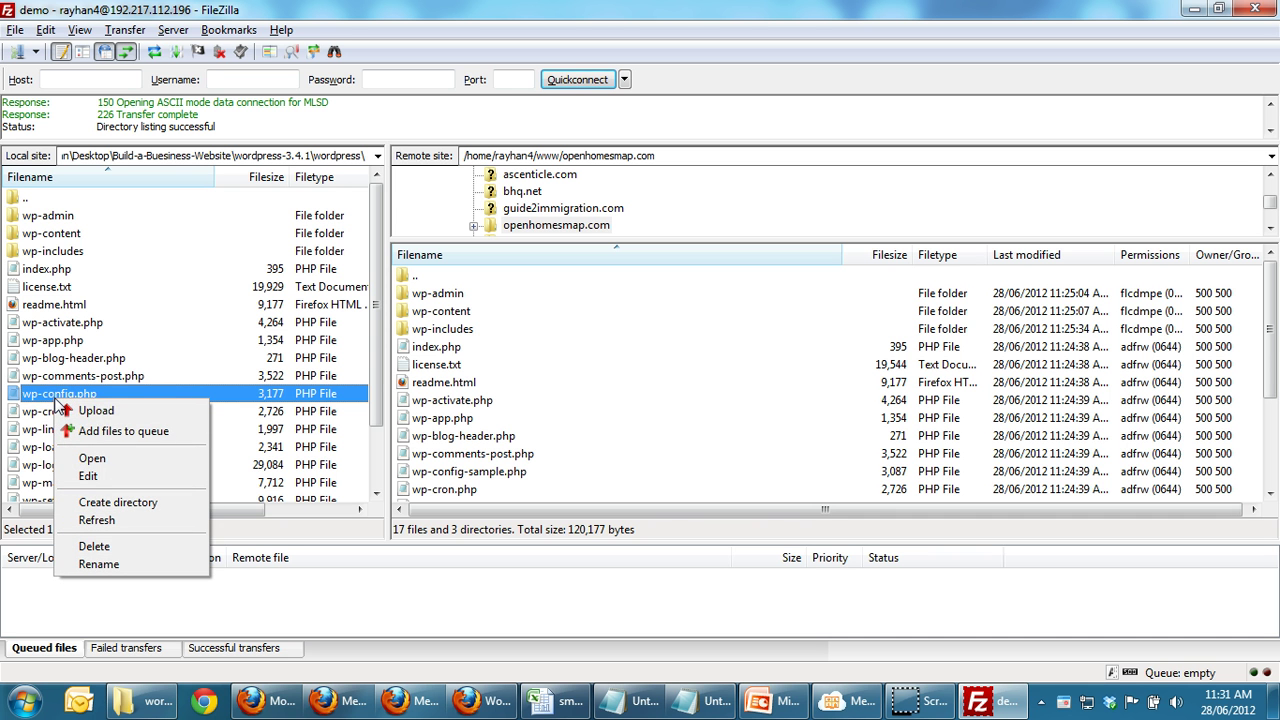
Step: In Notepad, replace wp-config.php's placeholders with database openhomesmap and the MySQL user name and password
{"action": "left_click", "coordinate": [88, 475]}
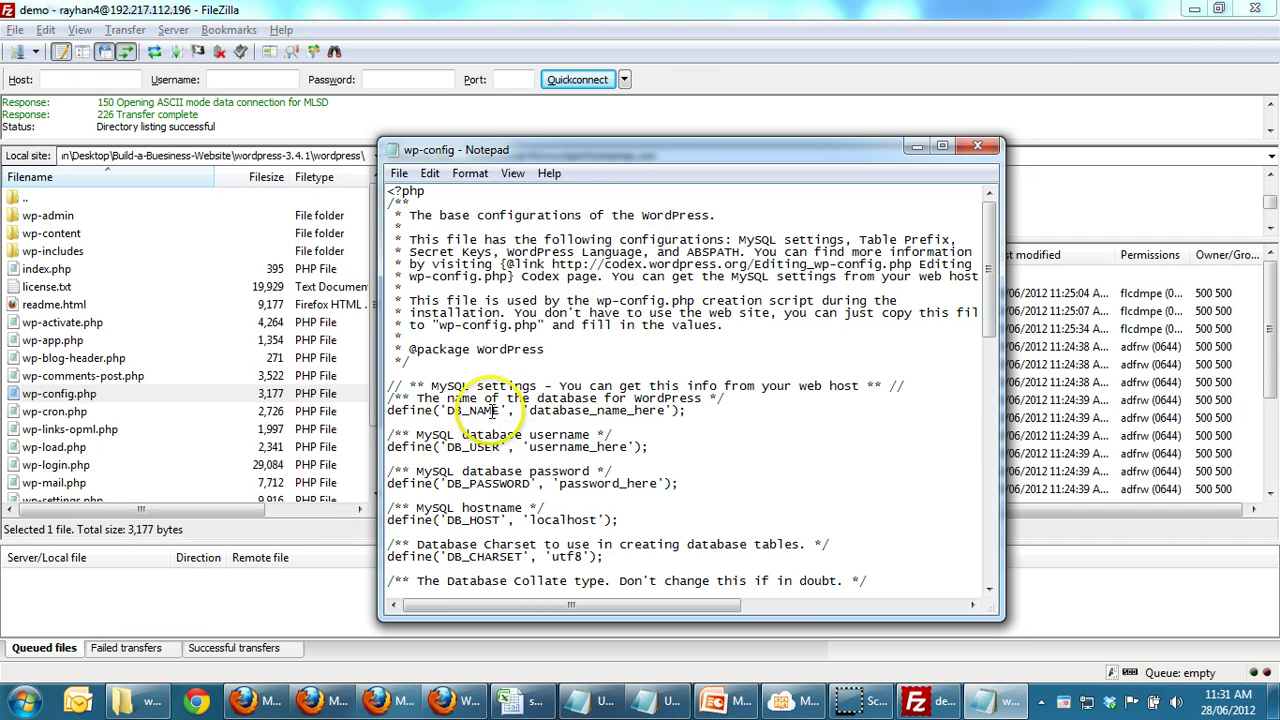
{"action": "left_click_drag", "start_coordinate": [529, 410], "coordinate": [661, 413]}
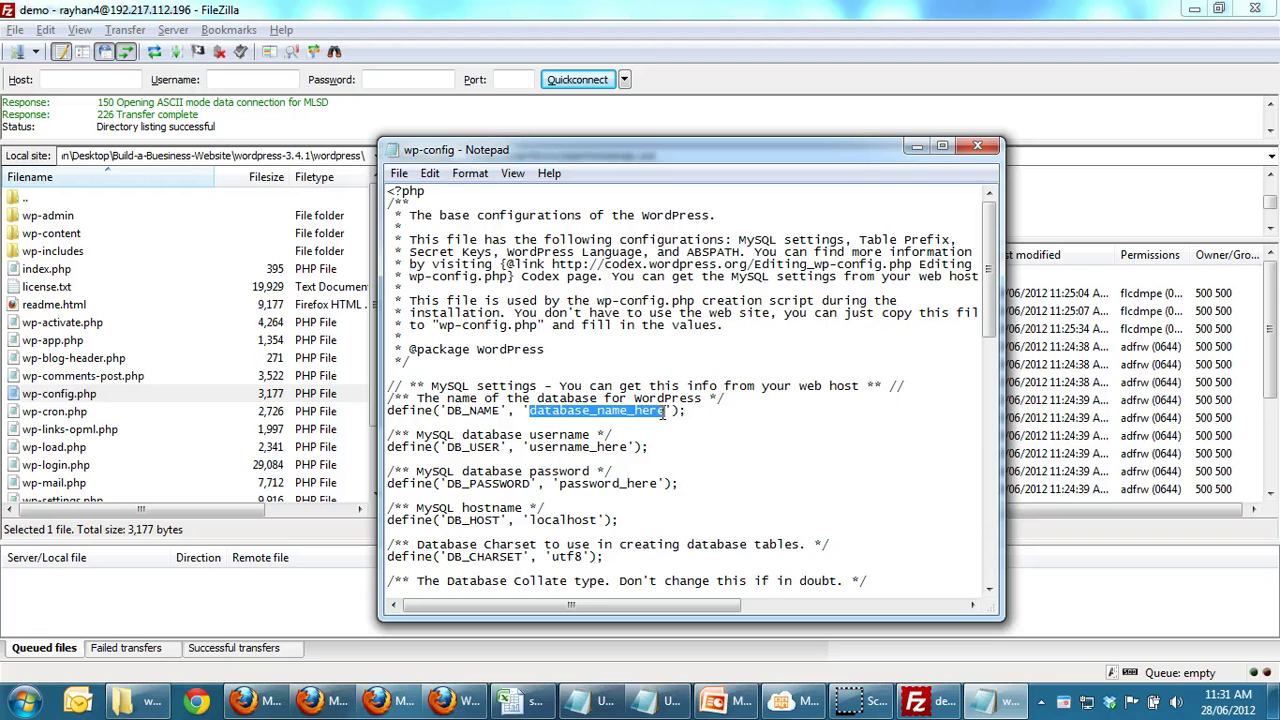
{"action": "type", "text": "openhom"}
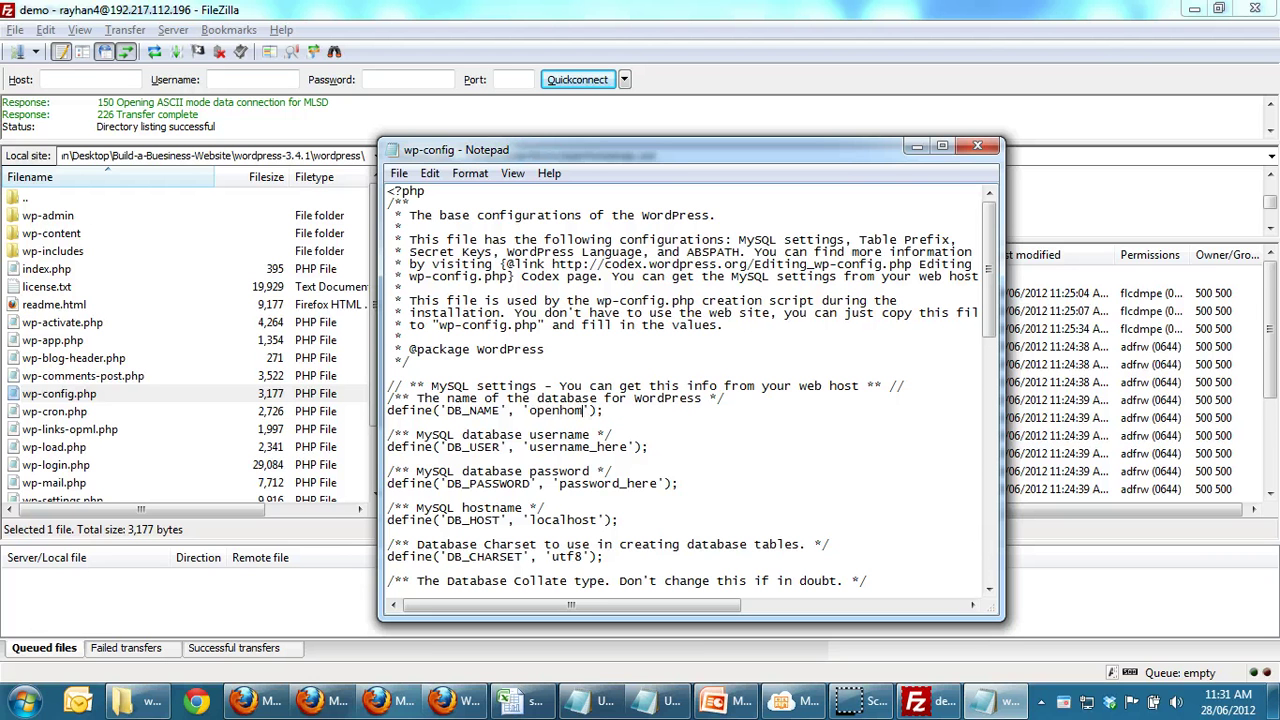
{"action": "type", "text": "esmap"}
{"action": "left_click_drag", "start_coordinate": [528, 448], "coordinate": [626, 455]}
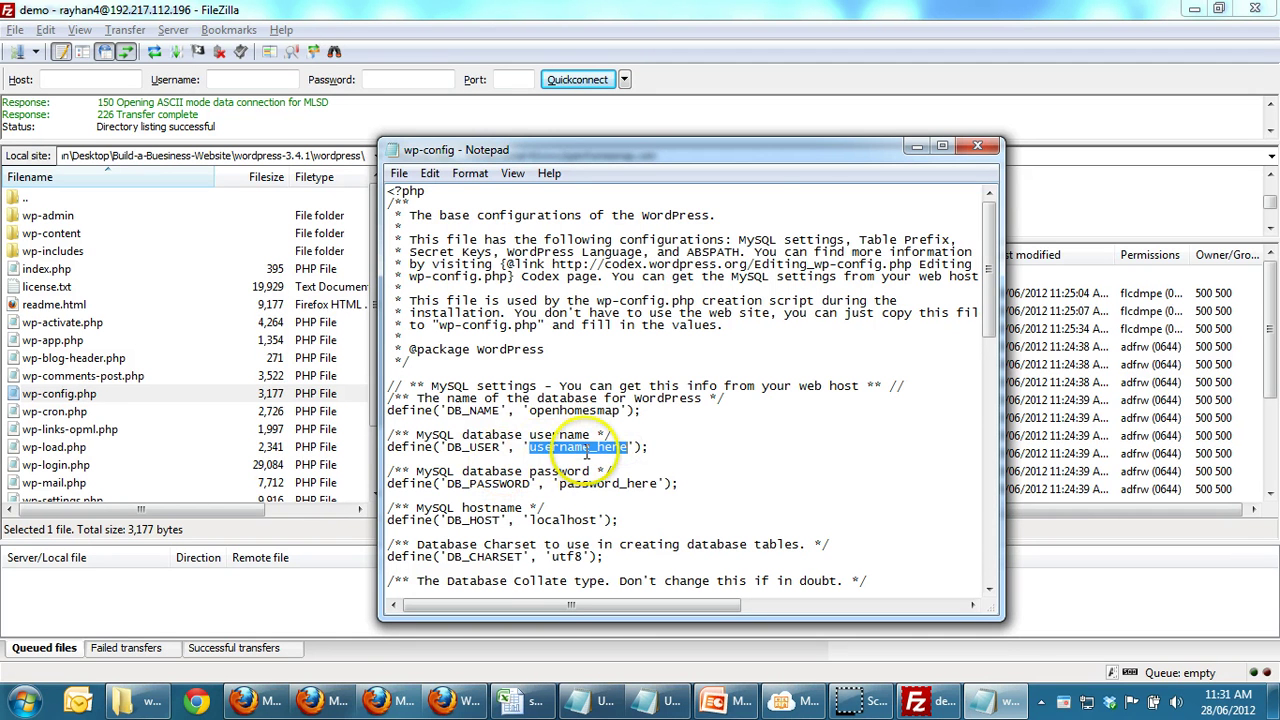
{"action": "type", "text": "demo"}
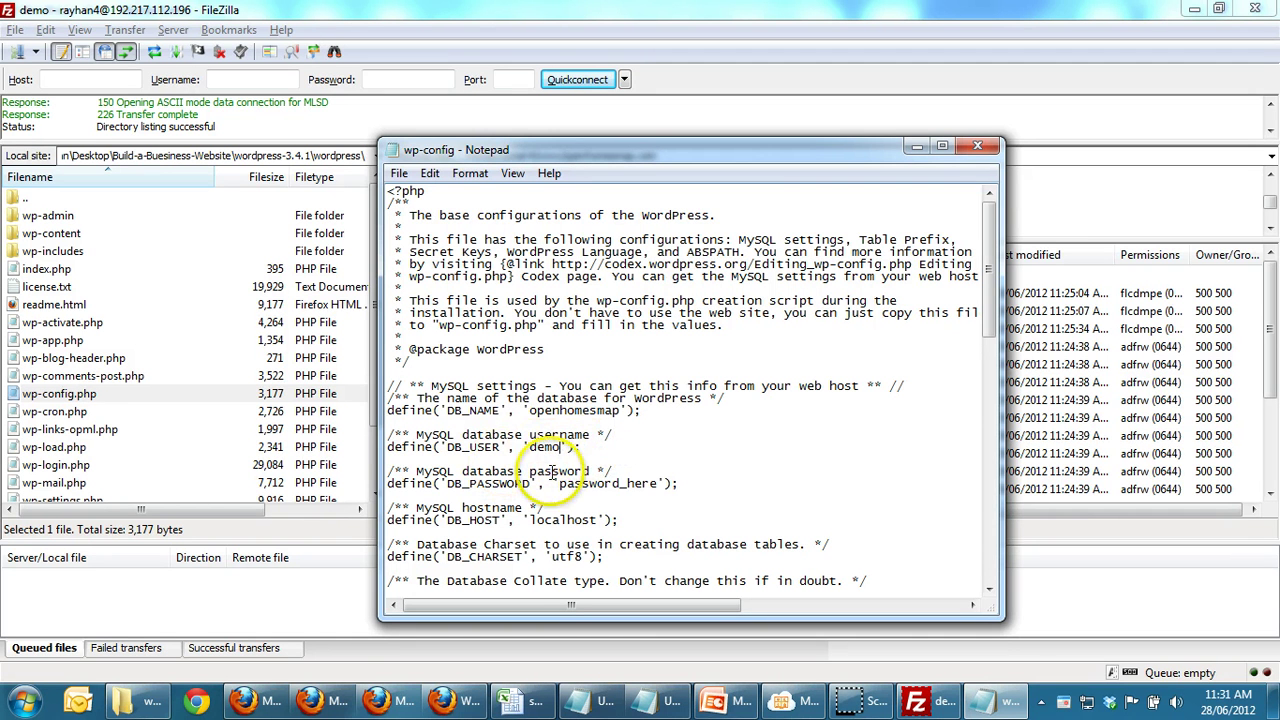
{"action": "left_click_drag", "start_coordinate": [559, 483], "coordinate": [657, 484]}
{"action": "type", "text": "demo"}
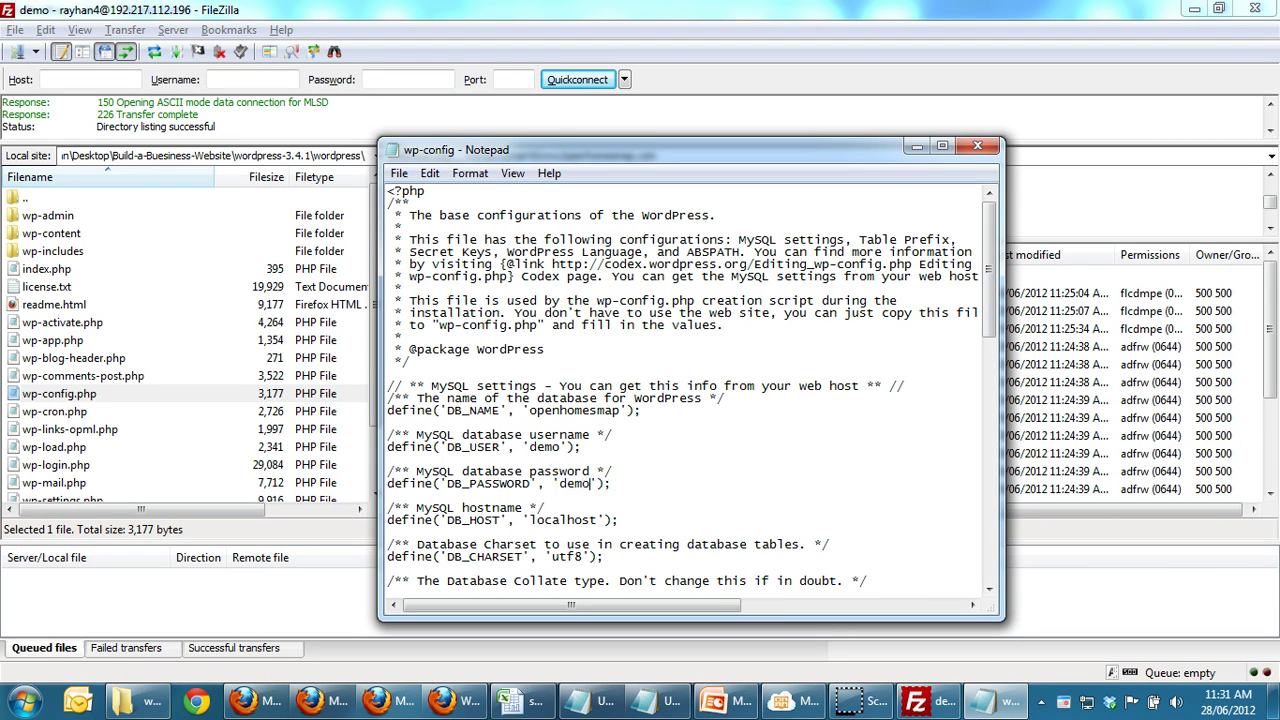
{"action": "type", "text": "123"}
Step: Save the edited wp-config.php and close Notepad
{"action": "left_click", "coordinate": [399, 173]}
{"action": "left_click", "coordinate": [425, 236]}
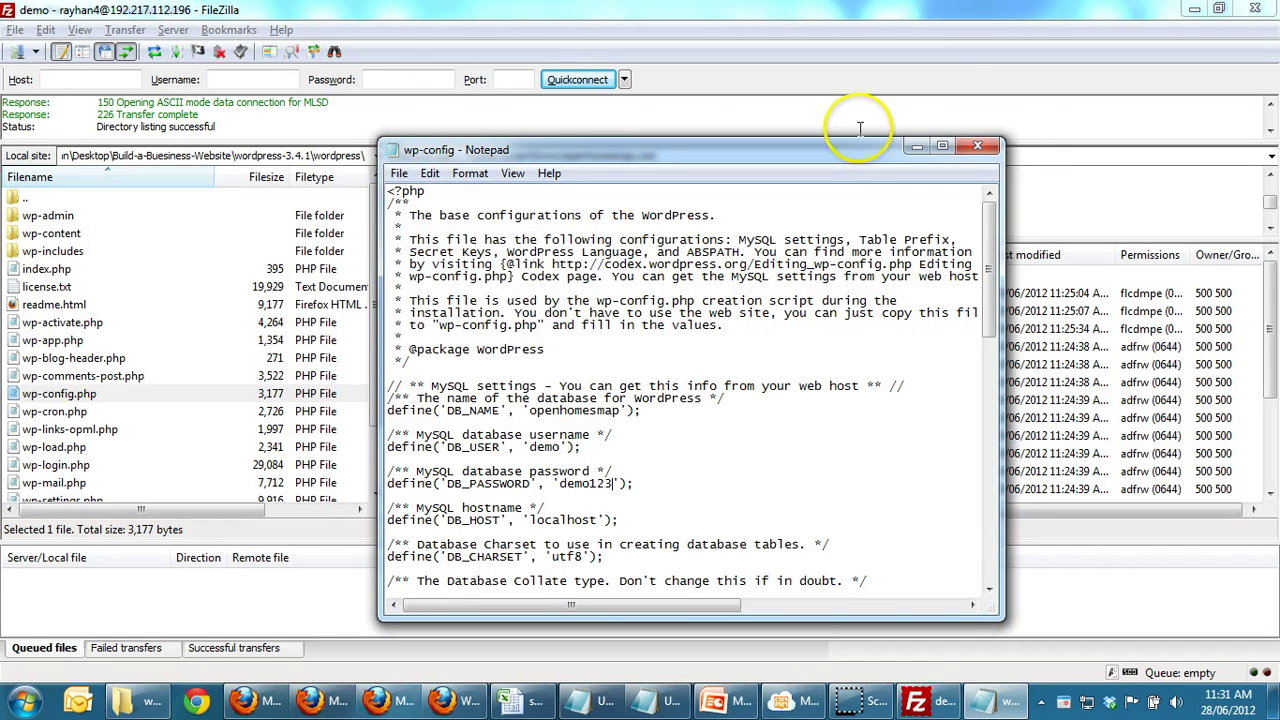
{"action": "left_click", "coordinate": [990, 148]}
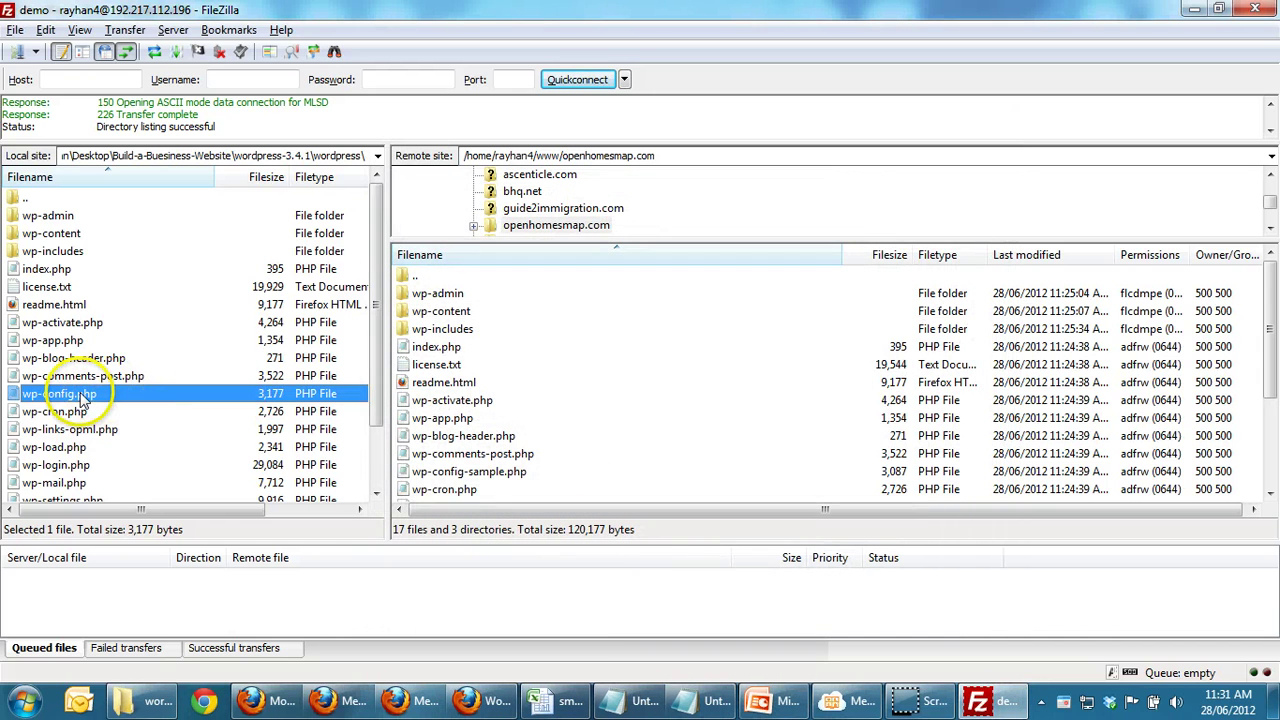
Step: Upload wp-config.php to openhomesmap.com and reload install.php in Firefox to reach the Welcome page
{"action": "left_click_drag", "start_coordinate": [82, 398], "coordinate": [446, 431]}
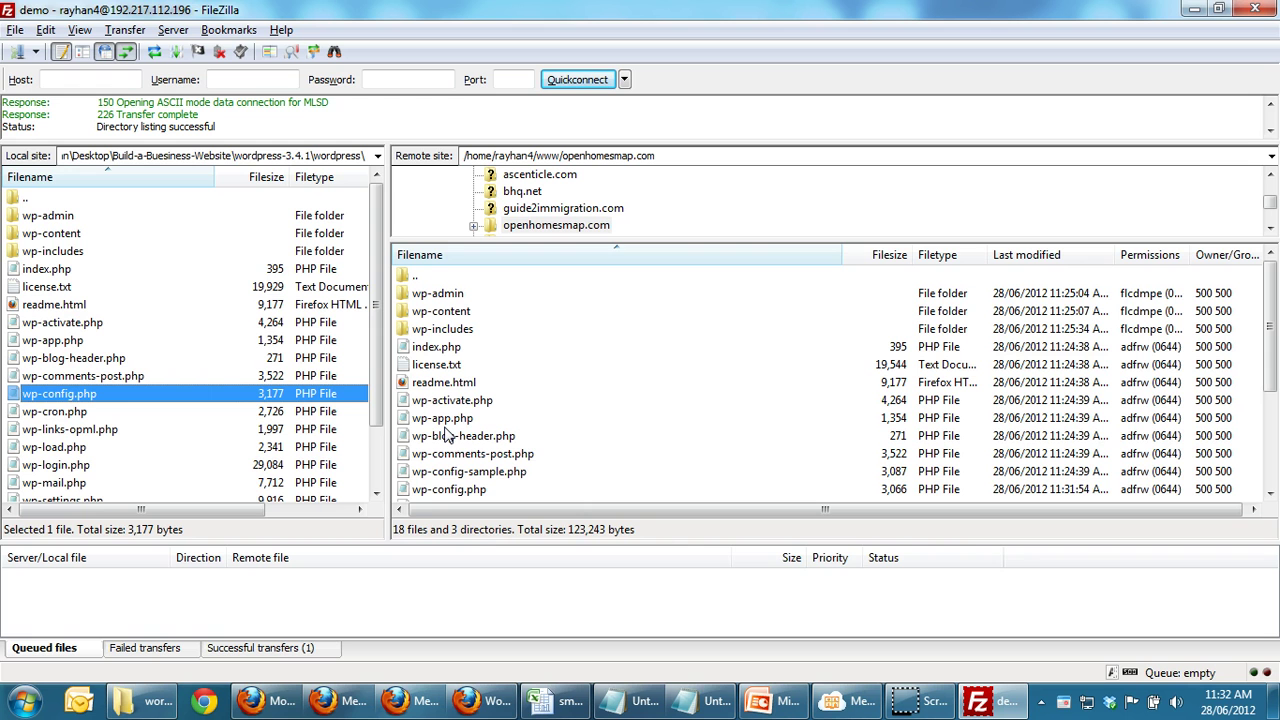
{"action": "left_click", "coordinate": [488, 703]}
{"action": "left_click", "coordinate": [463, 518]}
{"action": "key", "text": "F5"}
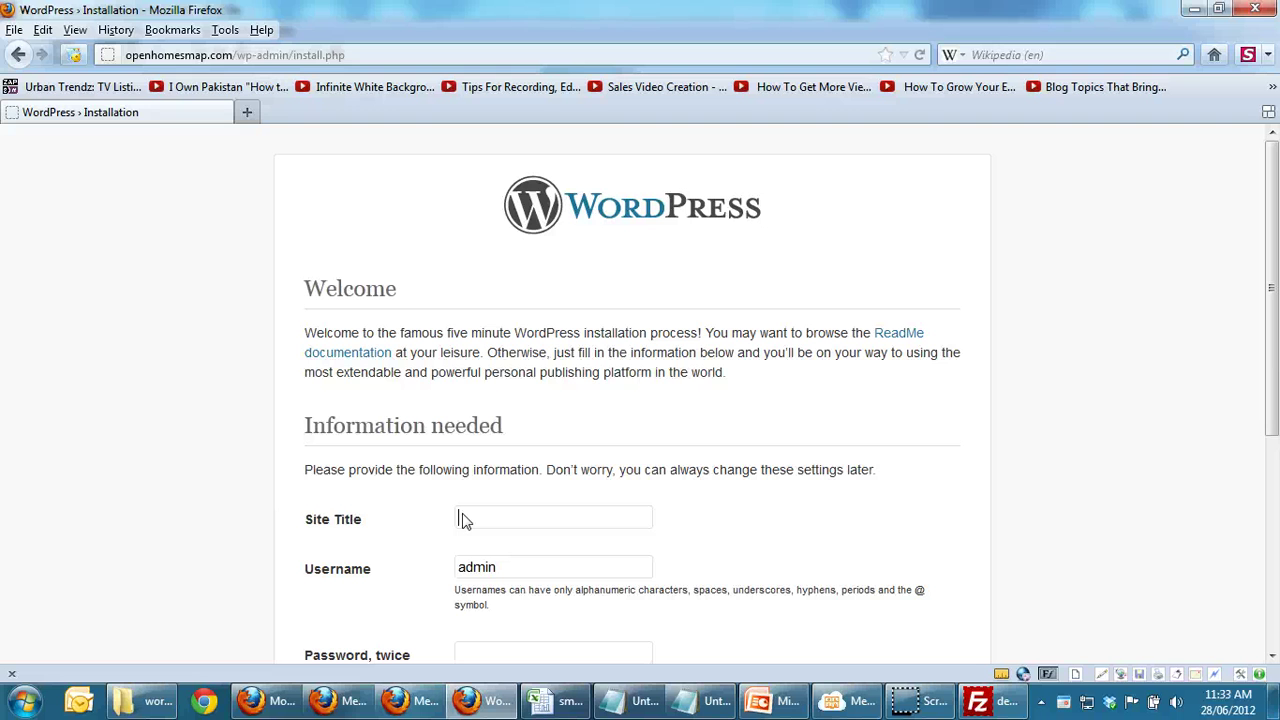
Step: Set the site title to Open Homes Map and the admin username to demo
{"action": "left_click_drag", "start_coordinate": [1274, 344], "coordinate": [1253, 484]}
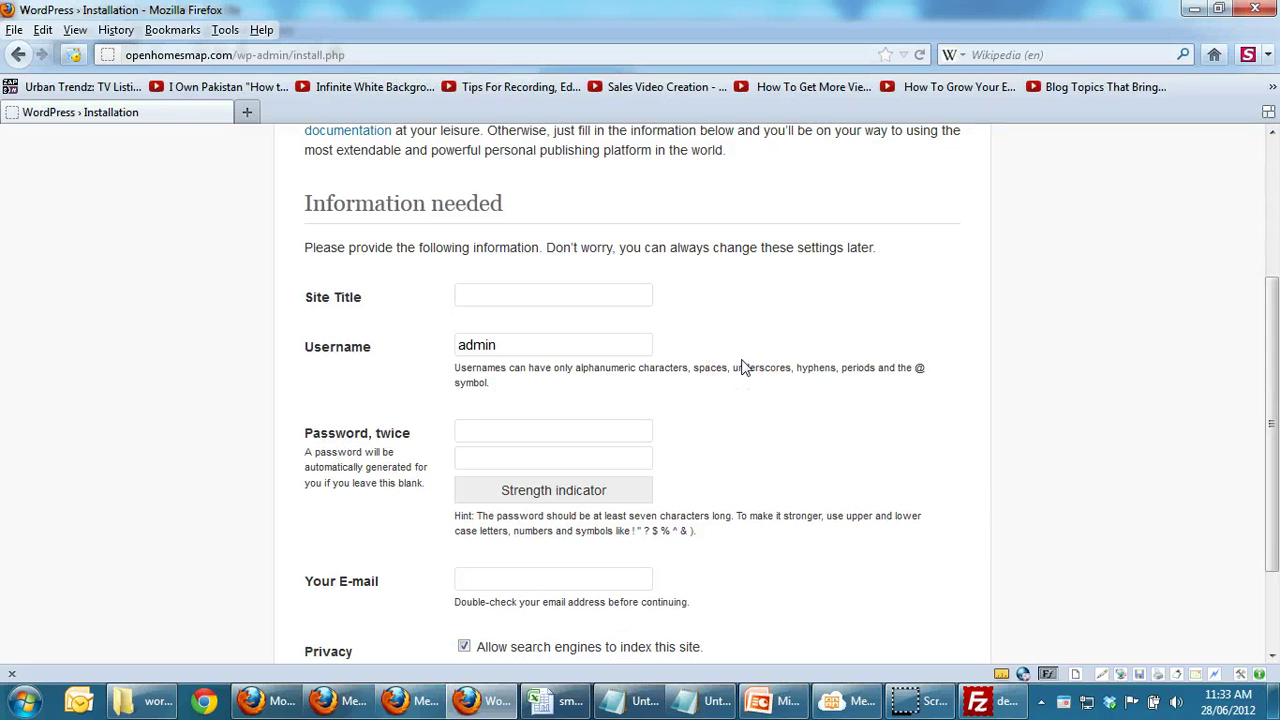
{"action": "type", "text": "Op"}
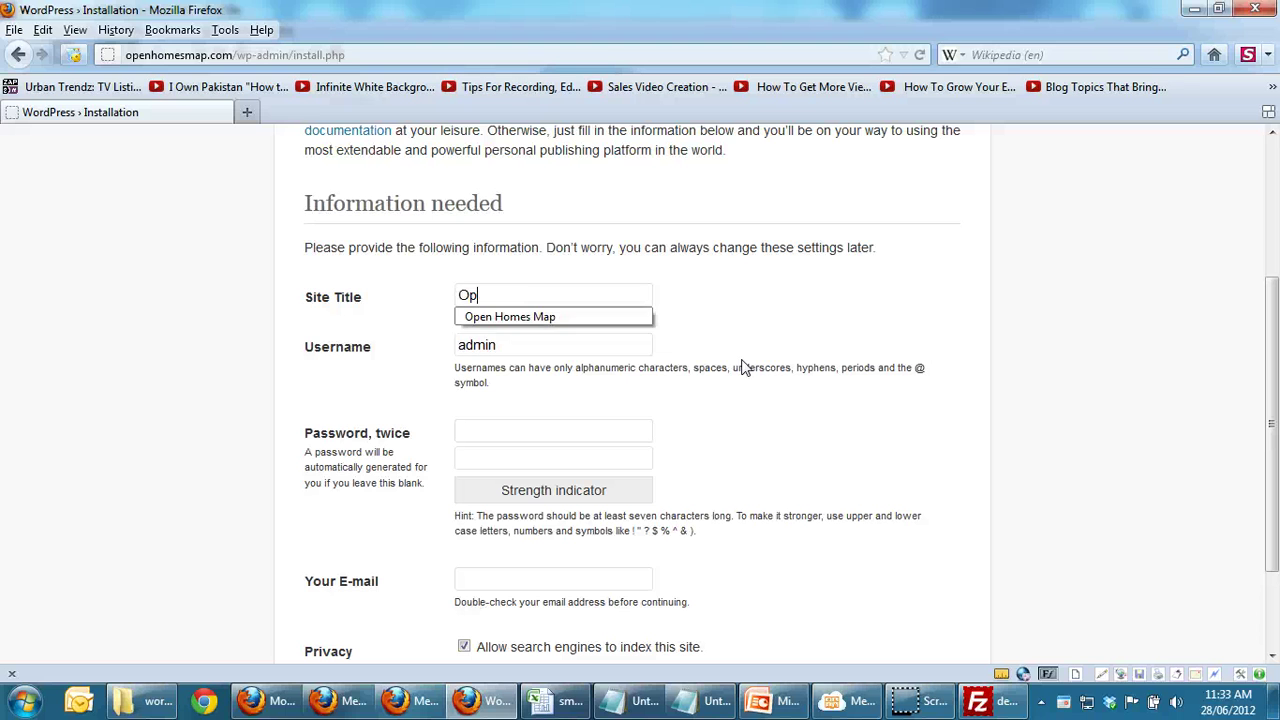
{"action": "key", "text": "Down"}
{"action": "key", "text": "Tab"}
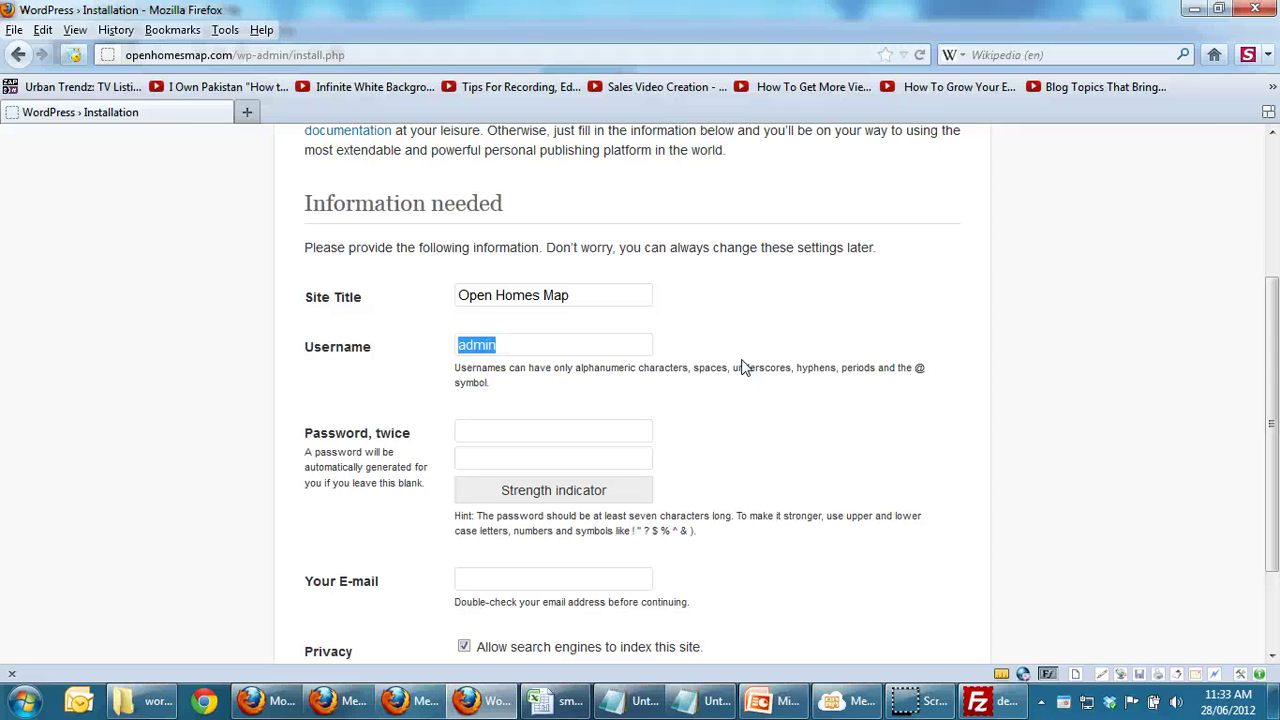
{"action": "type", "text": "demo"}
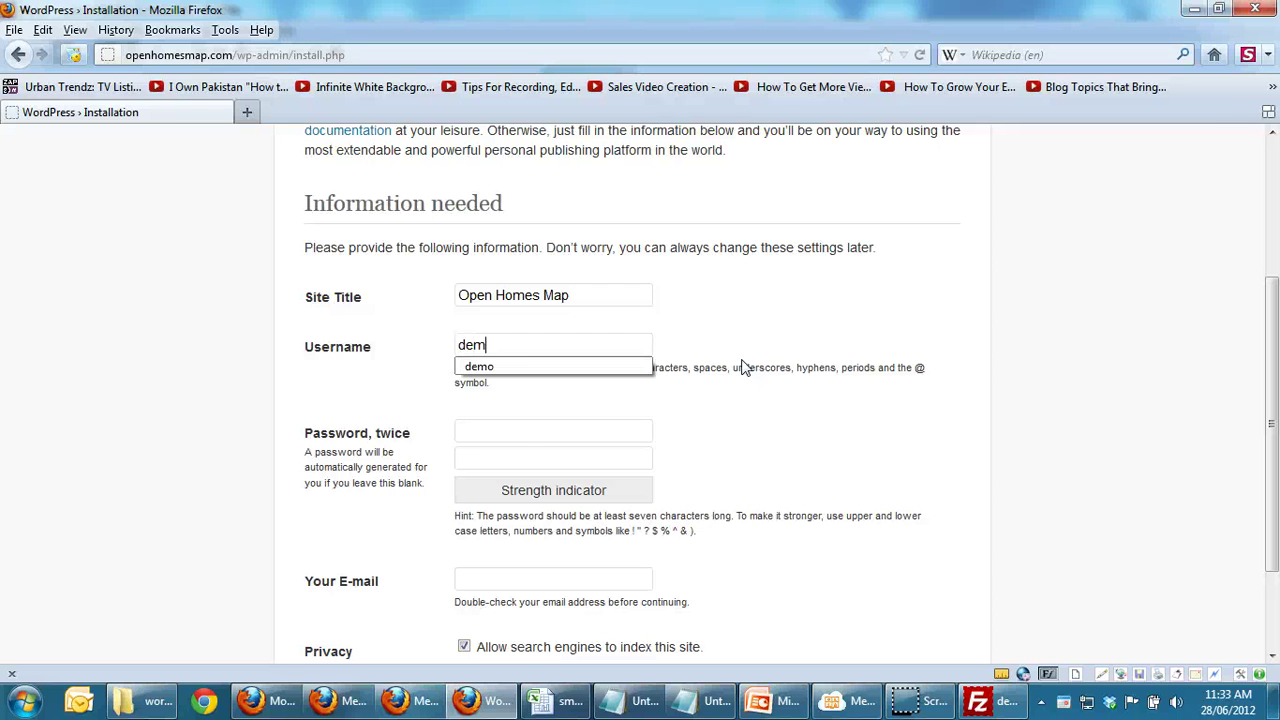
{"action": "key", "text": "Tab"}
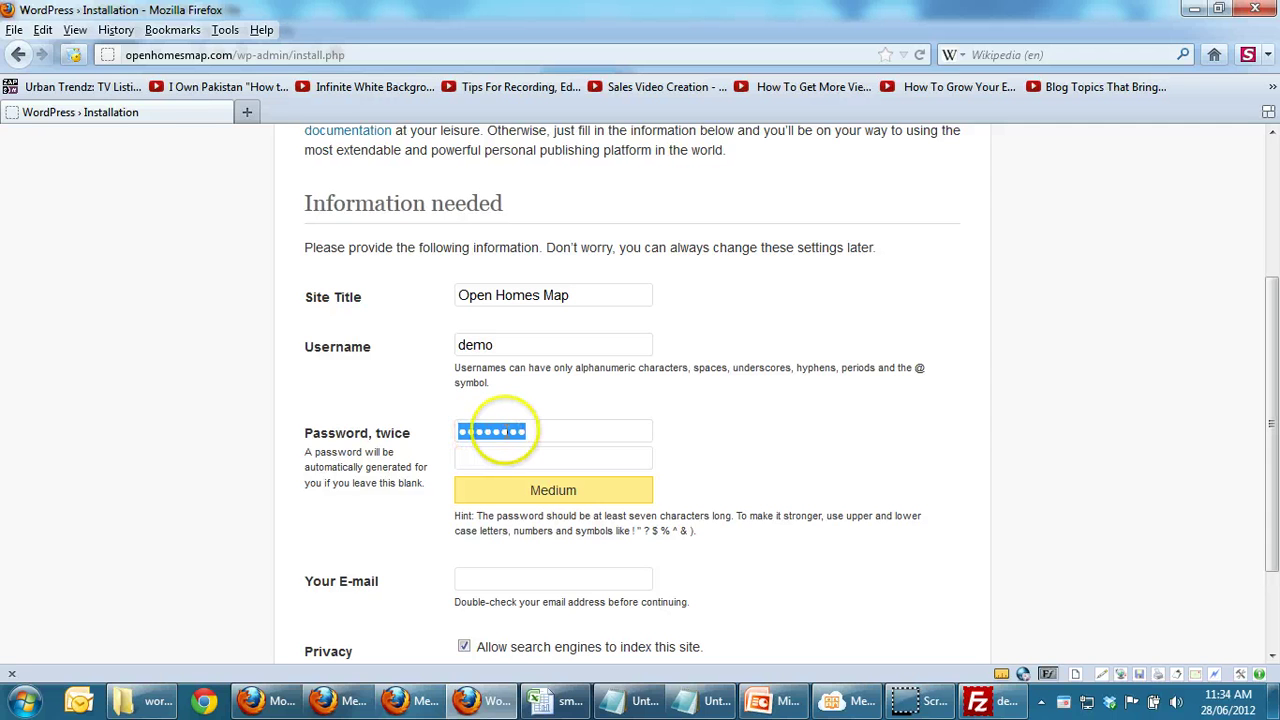
Step: Enter the chosen admin password in both password fields
{"action": "type", "text": "demo123"}
{"action": "key", "text": "Tab"}
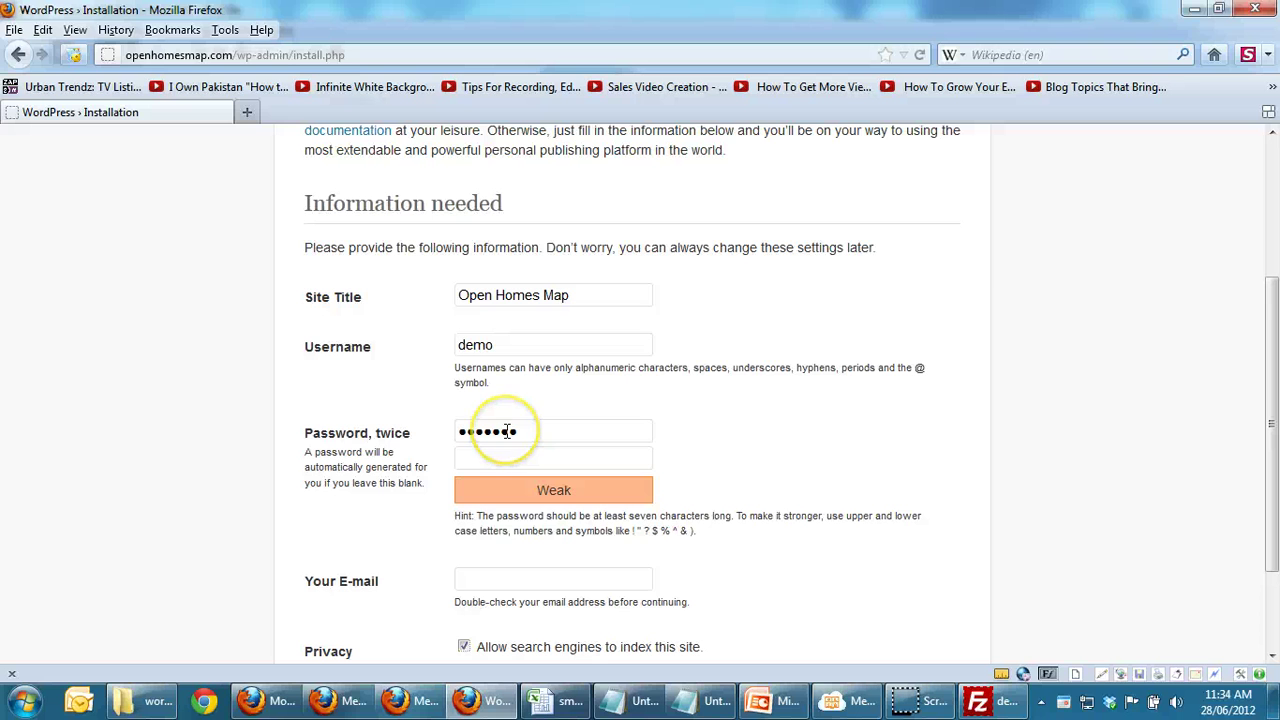
{"action": "left_click", "coordinate": [507, 431]}
{"action": "double_click", "coordinate": [507, 431]}
{"action": "key", "text": "BackSpace"}
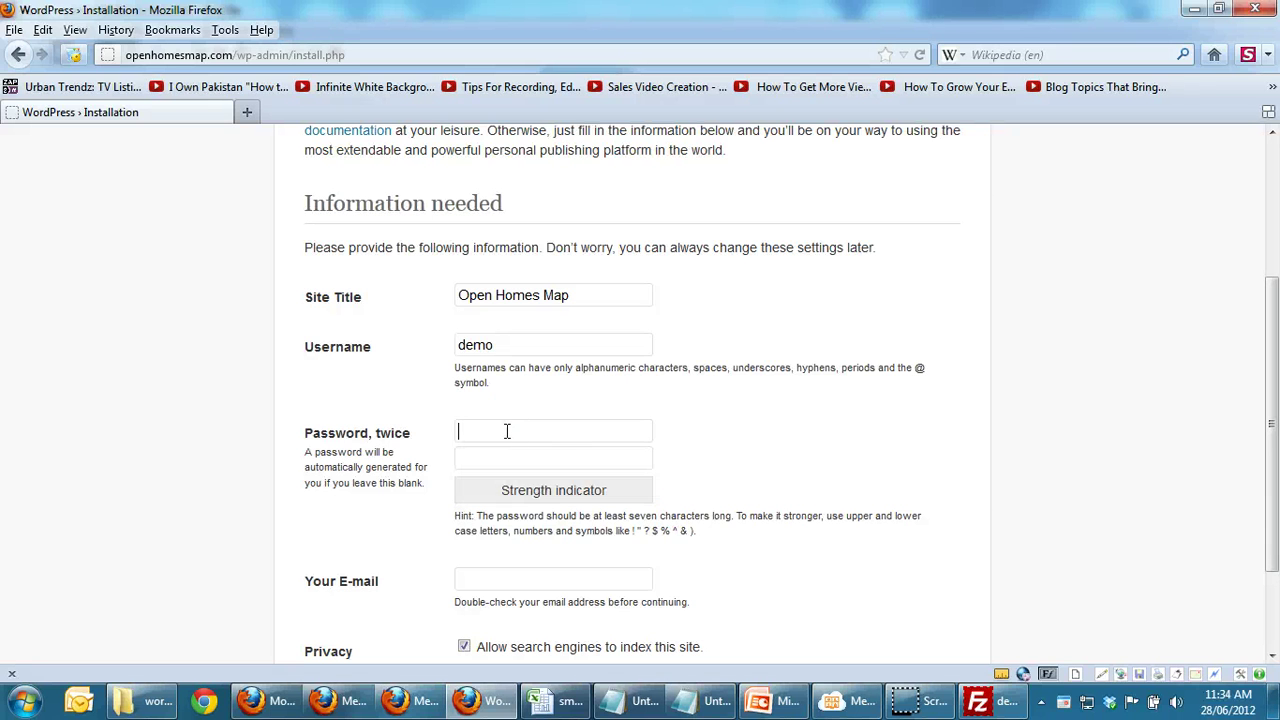
{"action": "type", "text": "demo1234"}
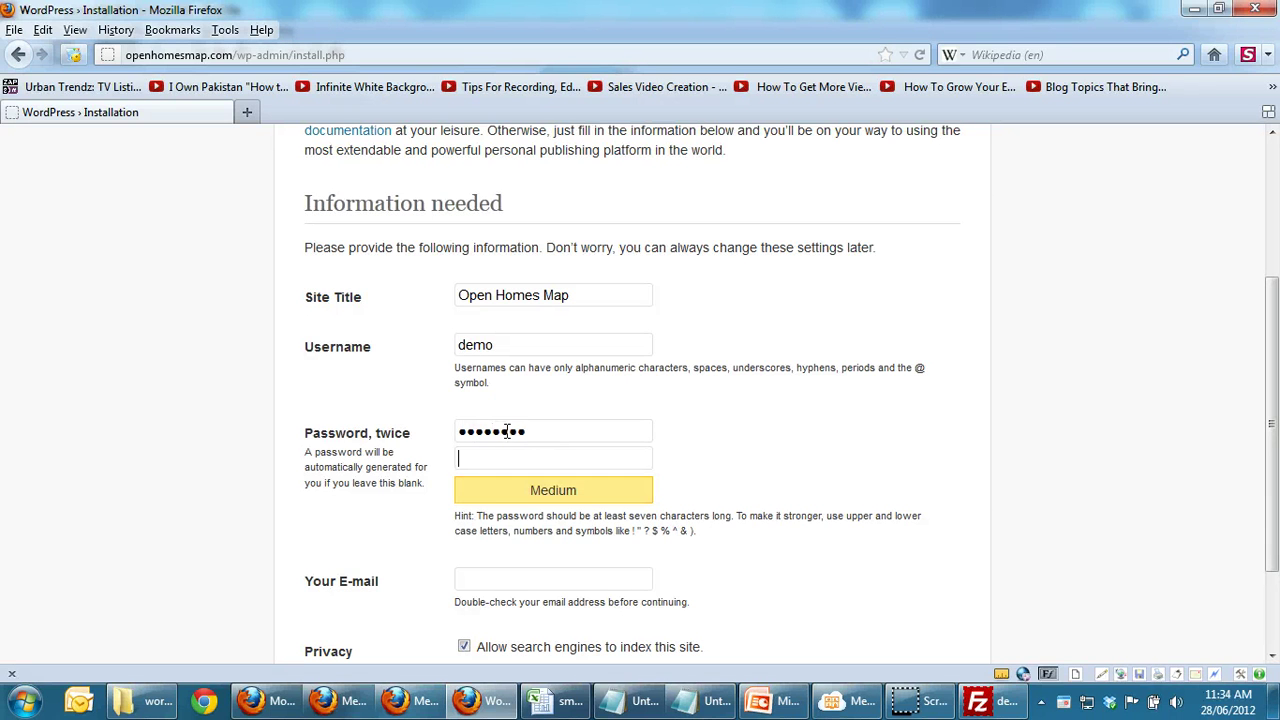
{"action": "key", "text": "Tab"}
{"action": "type", "text": "demo1234"}
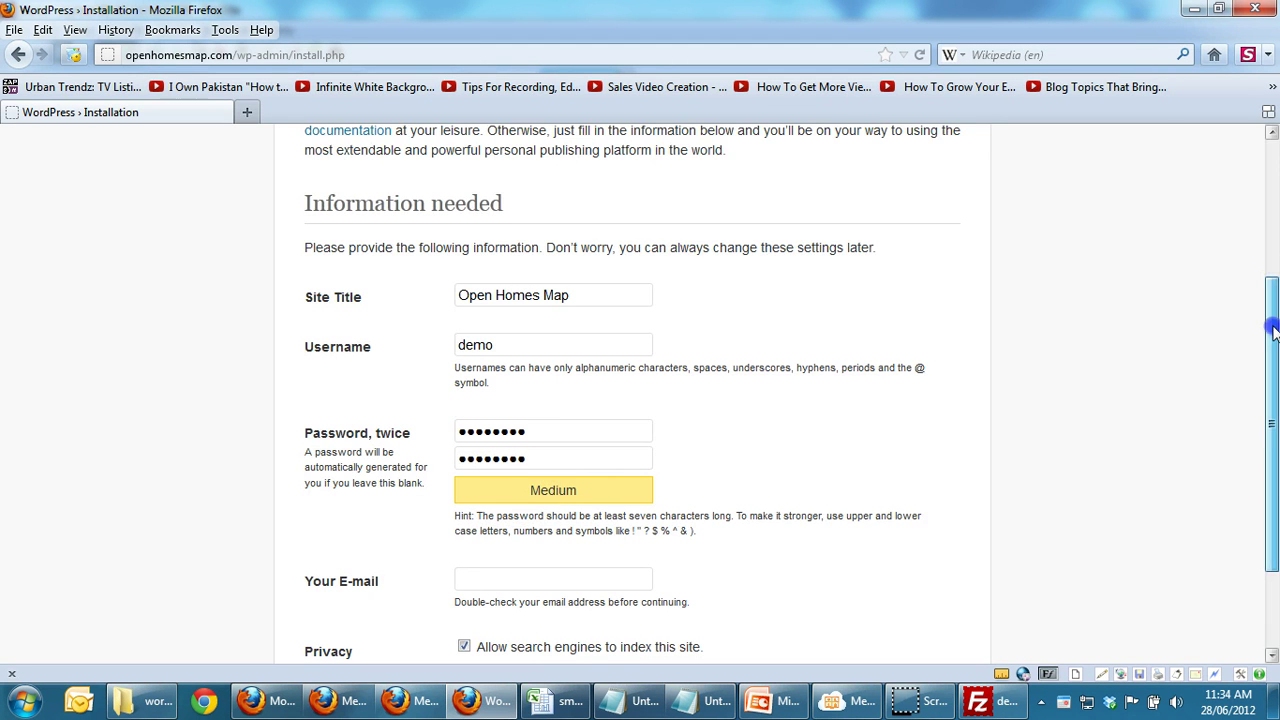
Step: Fill in the admin e-mail address from the browser's suggestion
{"action": "scroll", "coordinate": [1262, 400], "scroll_direction": "down", "scroll_amount": 3}
{"action": "left_click", "coordinate": [464, 458]}
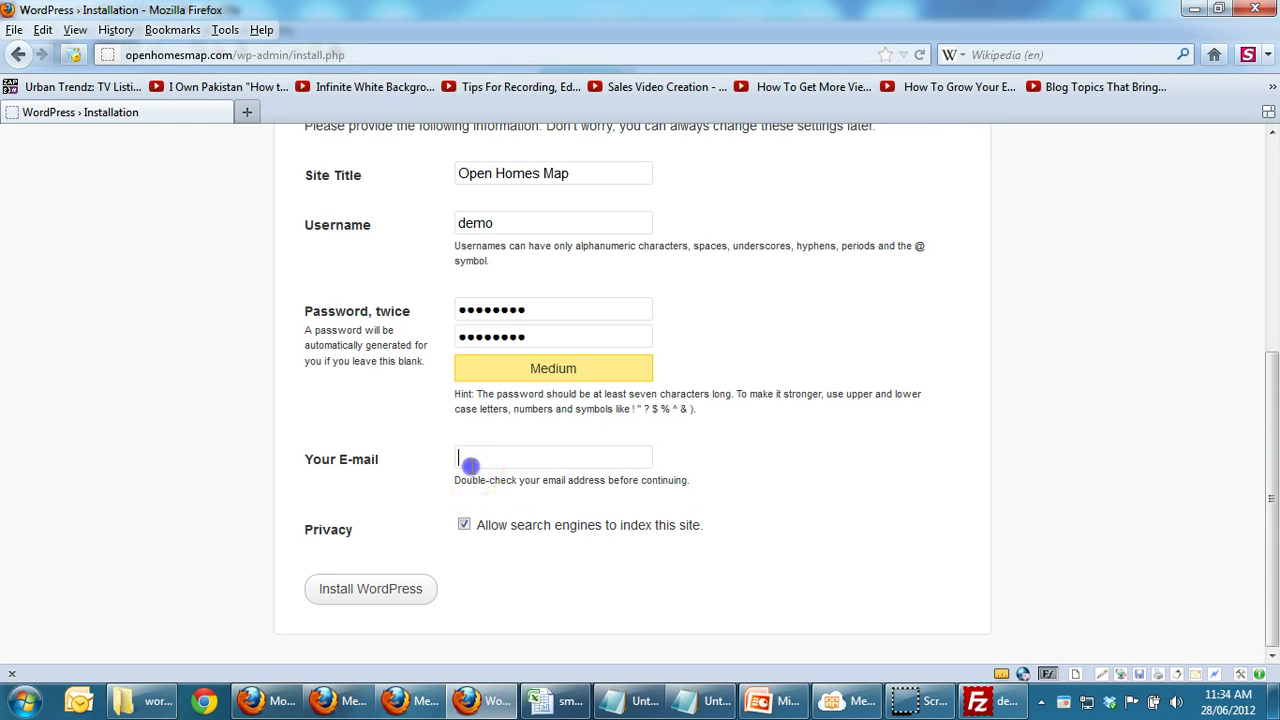
{"action": "type", "text": "rayhan"}
{"action": "key", "text": "Down"}
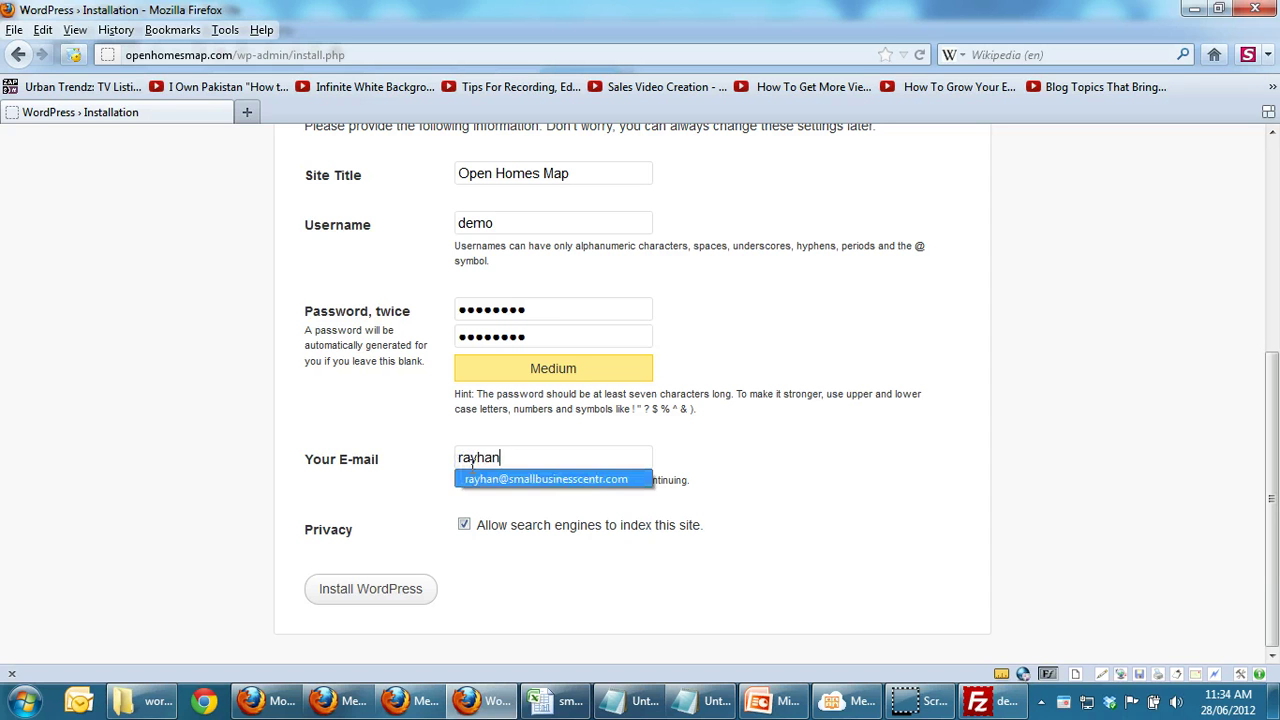
{"action": "key", "text": "Return"}
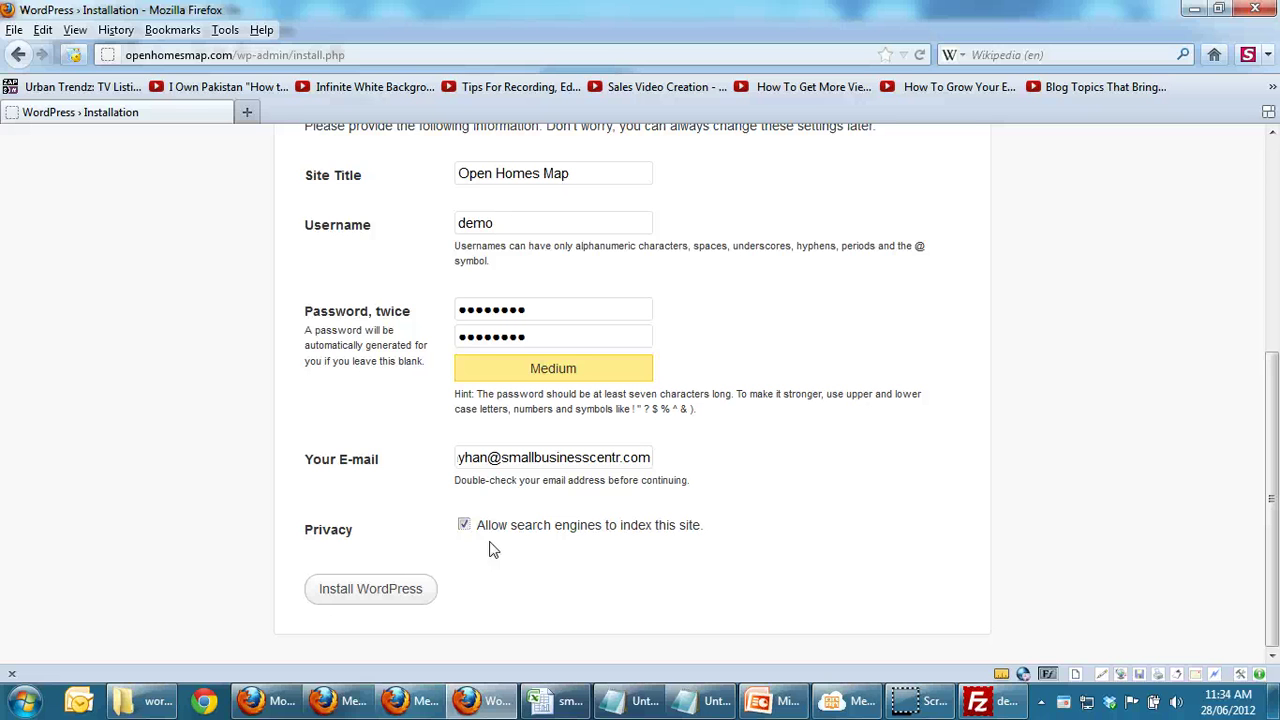
Step: Disallow search engine indexing and run the WordPress installation
{"action": "left_click", "coordinate": [464, 525]}
{"action": "left_click", "coordinate": [398, 592]}
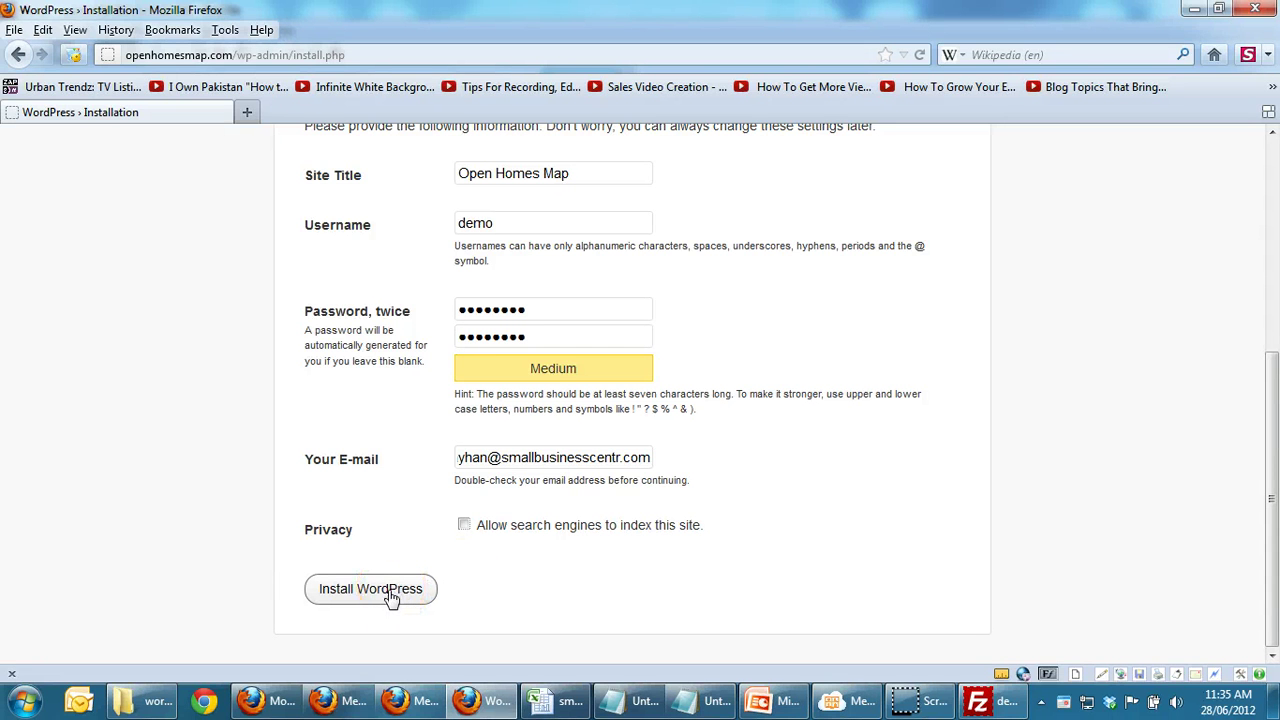
{"action": "left_click", "coordinate": [330, 602]}
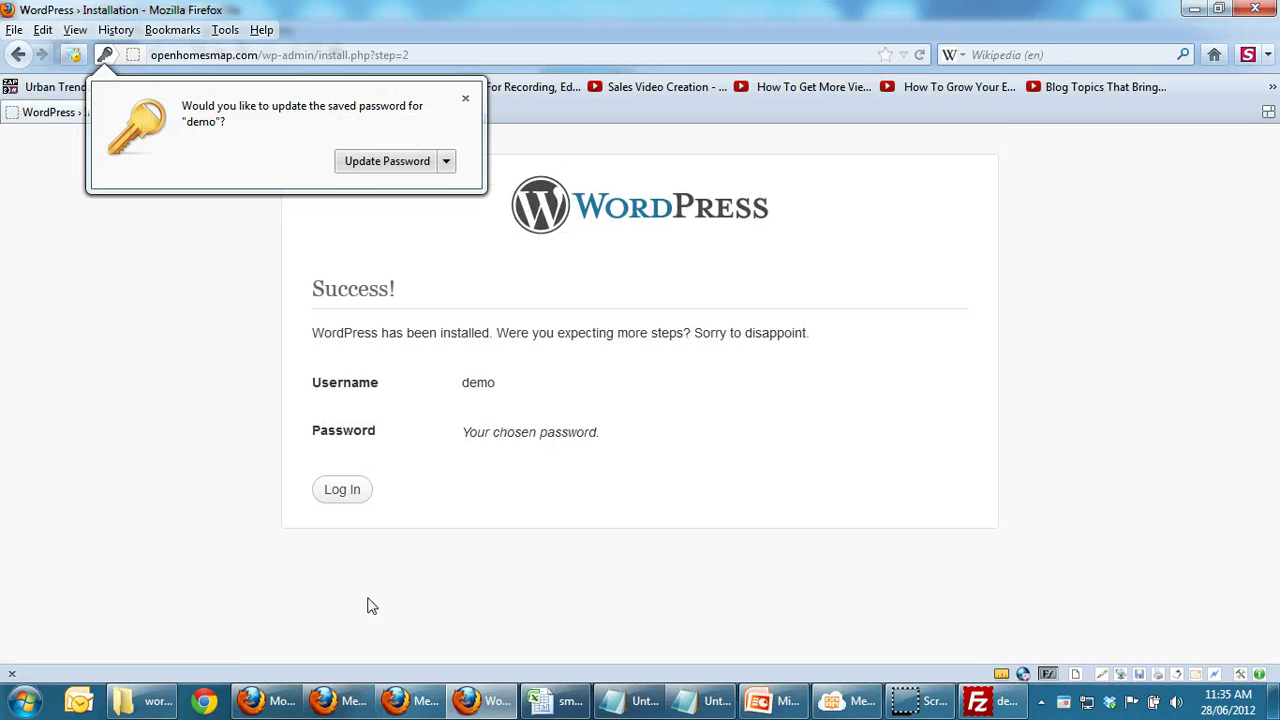
Step: Dismiss the password prompt and load the openhomesmap.com front page without the installer path
{"action": "left_click", "coordinate": [440, 566]}
{"action": "left_click", "coordinate": [377, 542]}
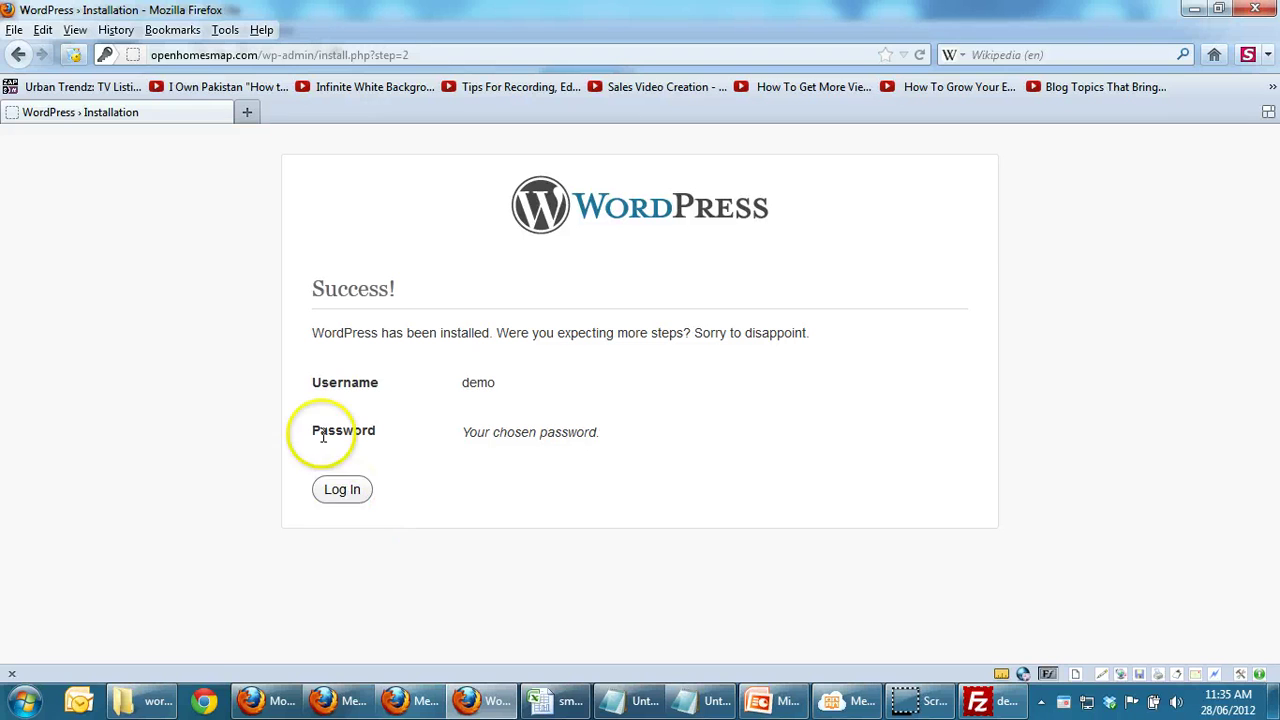
{"action": "left_click_drag", "start_coordinate": [256, 56], "coordinate": [471, 55]}
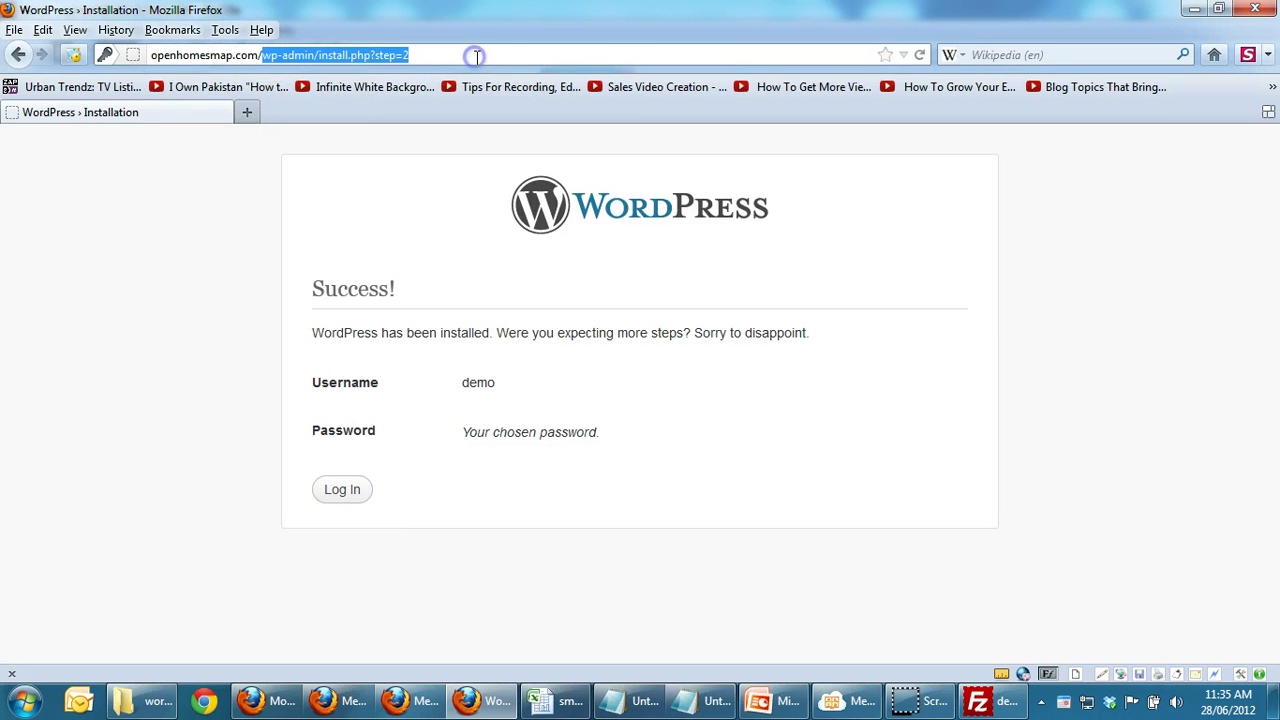
{"action": "key", "text": "BackSpace"}
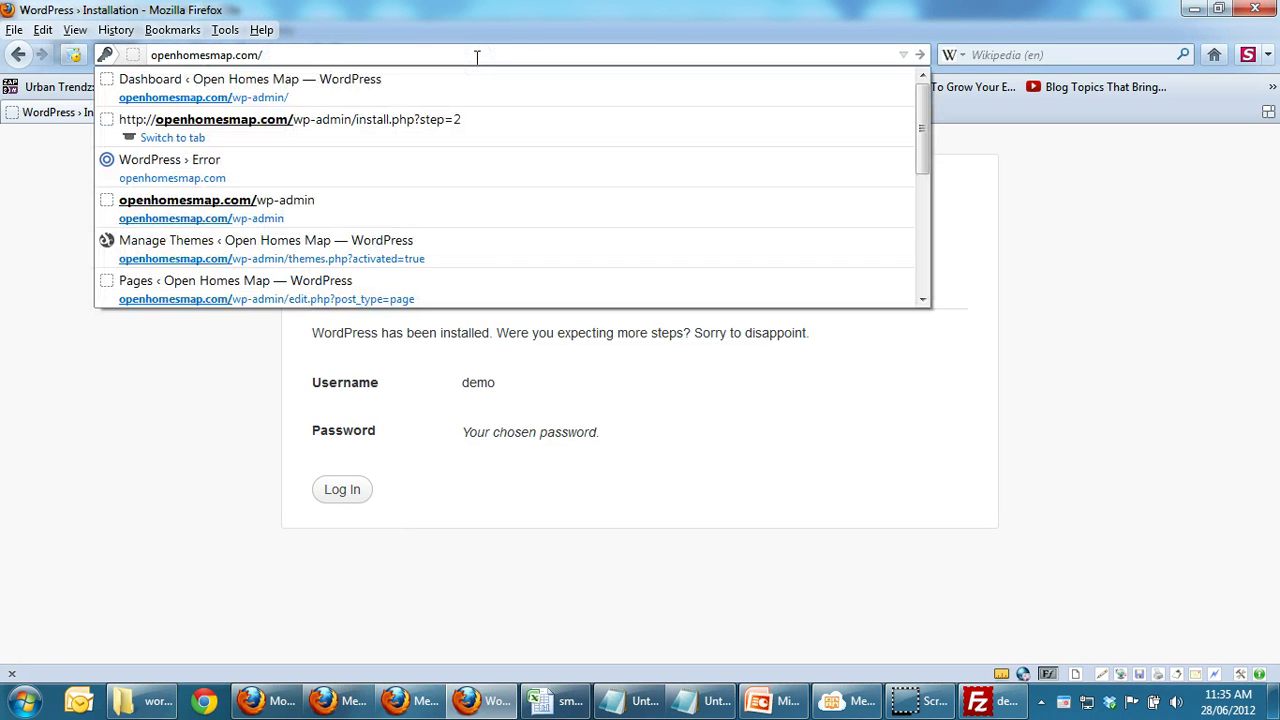
{"action": "key", "text": "Return"}
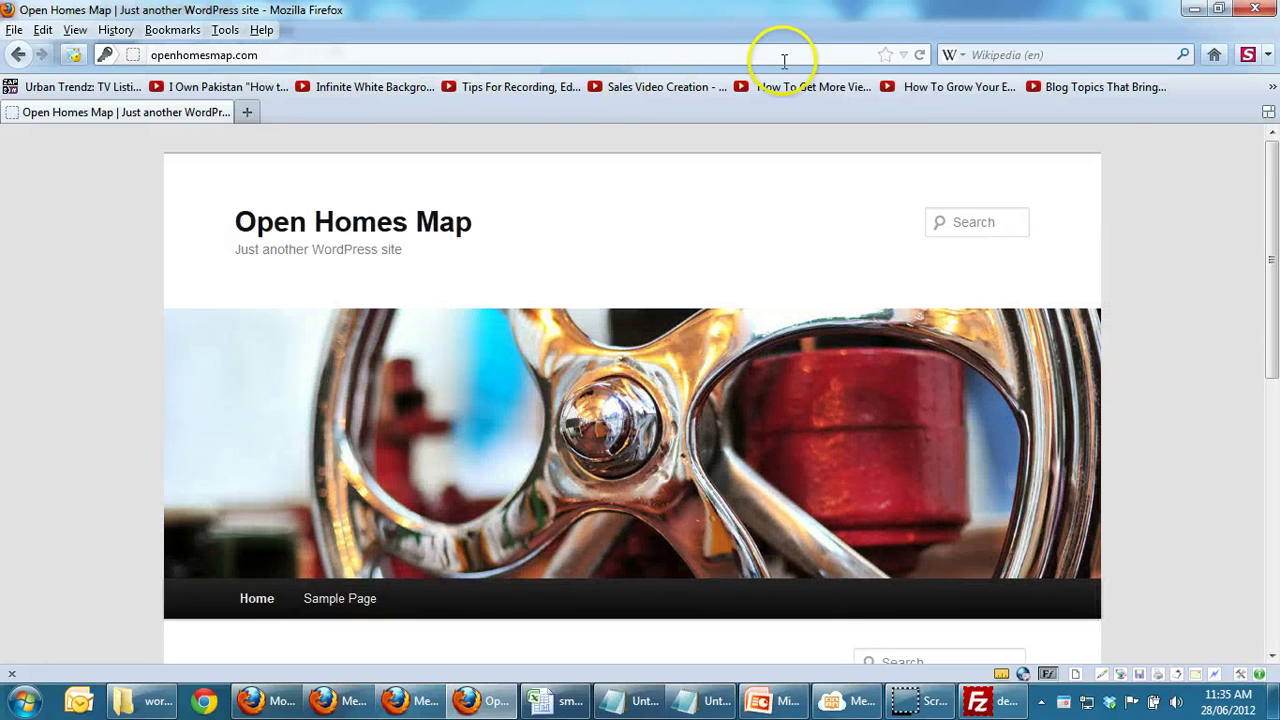
{"action": "left_click_drag", "start_coordinate": [1276, 205], "coordinate": [1276, 160]}
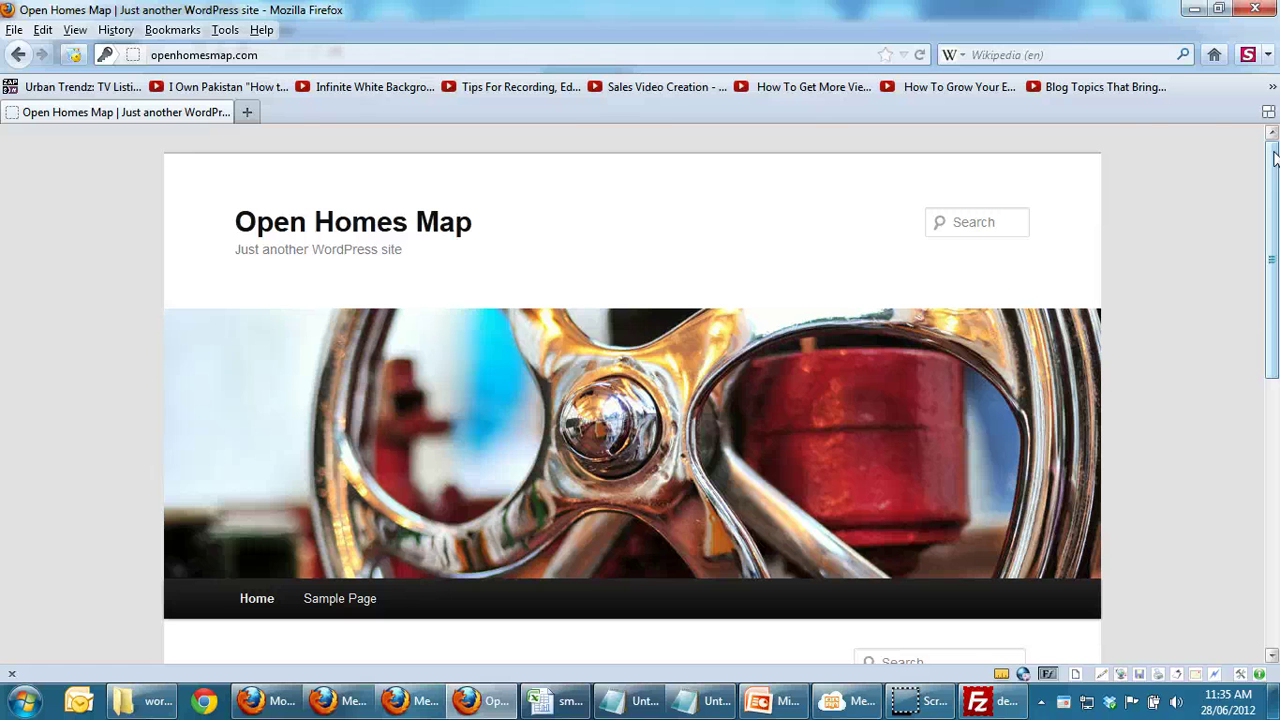
Step: Log in at /wp-admin as demo with the admin password
{"action": "left_click", "coordinate": [301, 57]}
{"action": "left_click", "coordinate": [289, 50]}
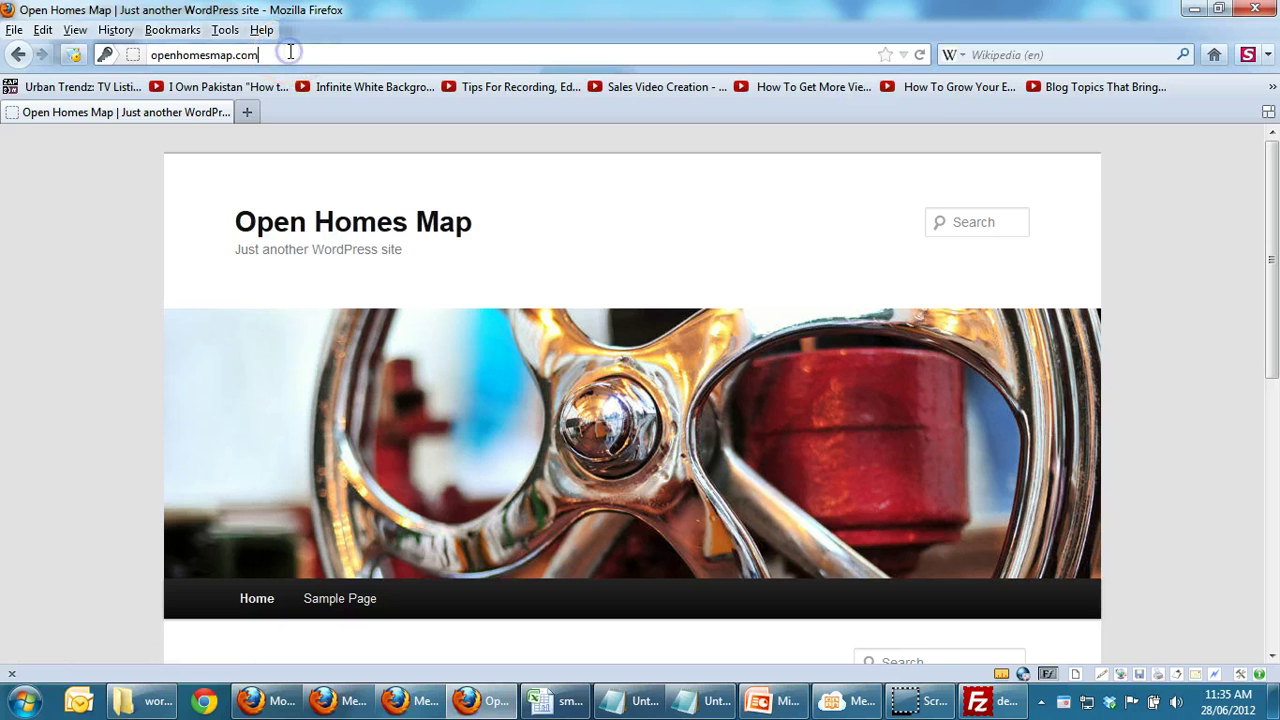
{"action": "type", "text": "/"}
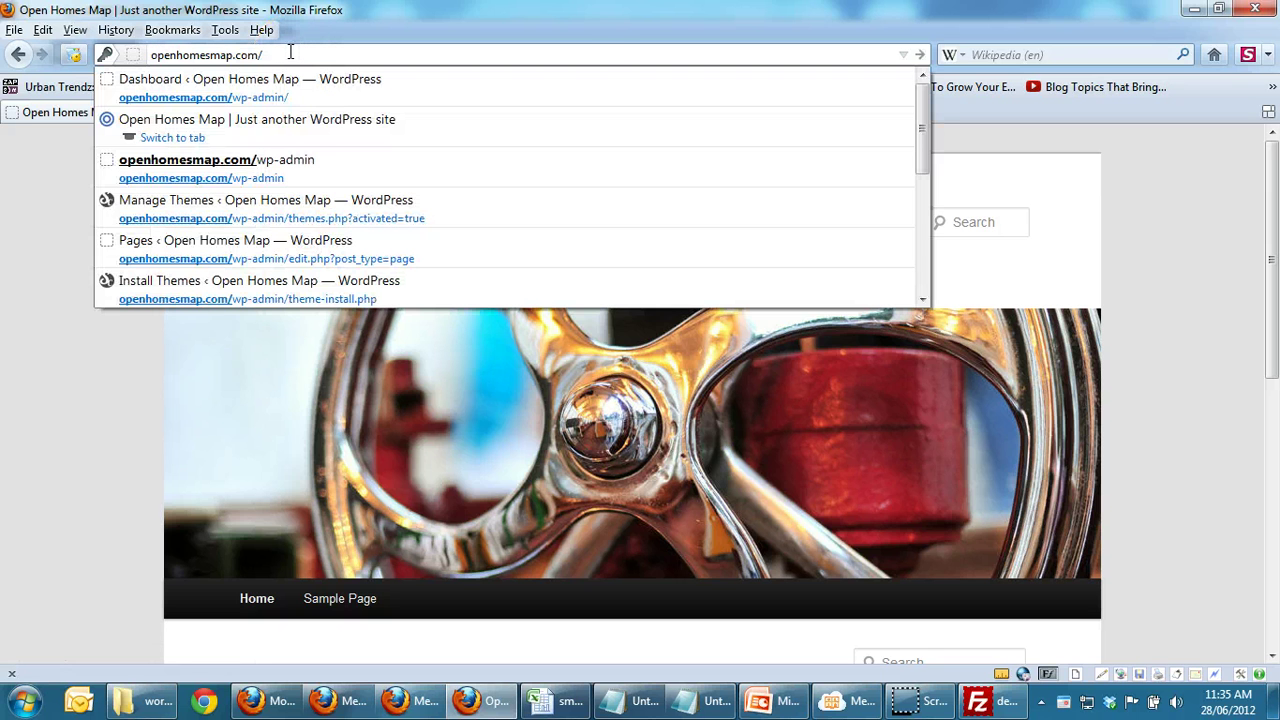
{"action": "type", "text": "wp"}
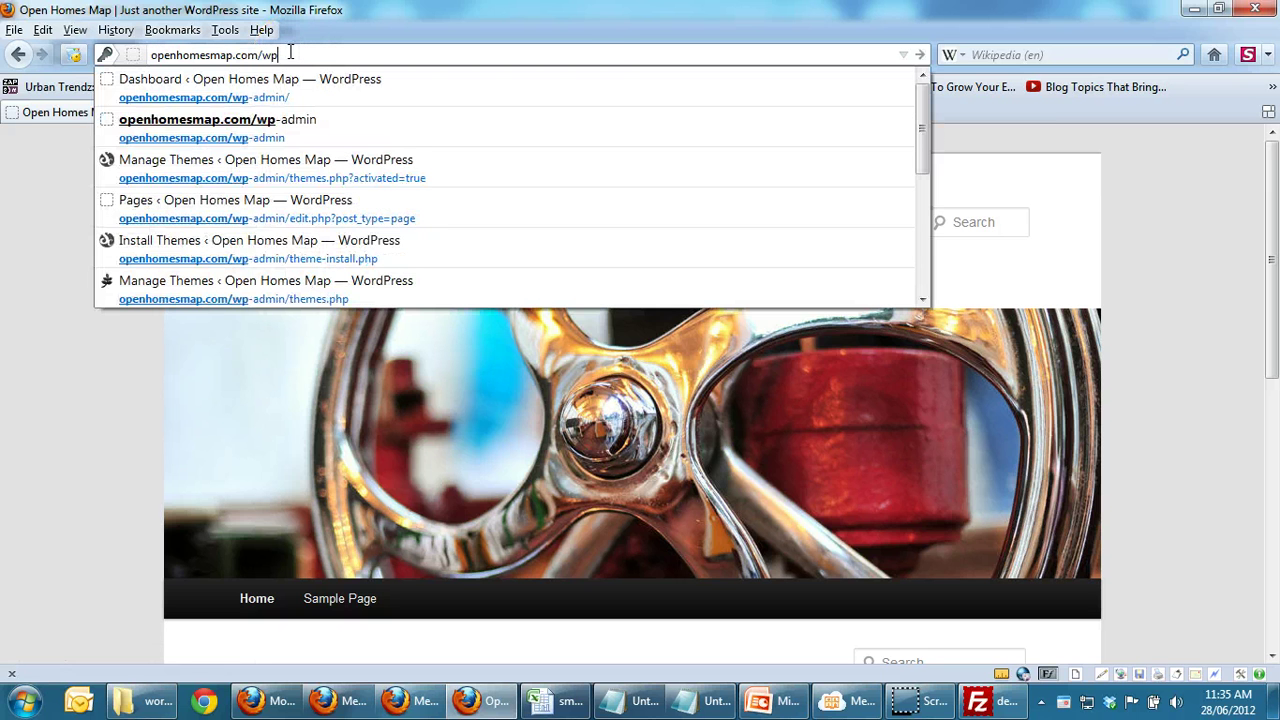
{"action": "type", "text": "-admin"}
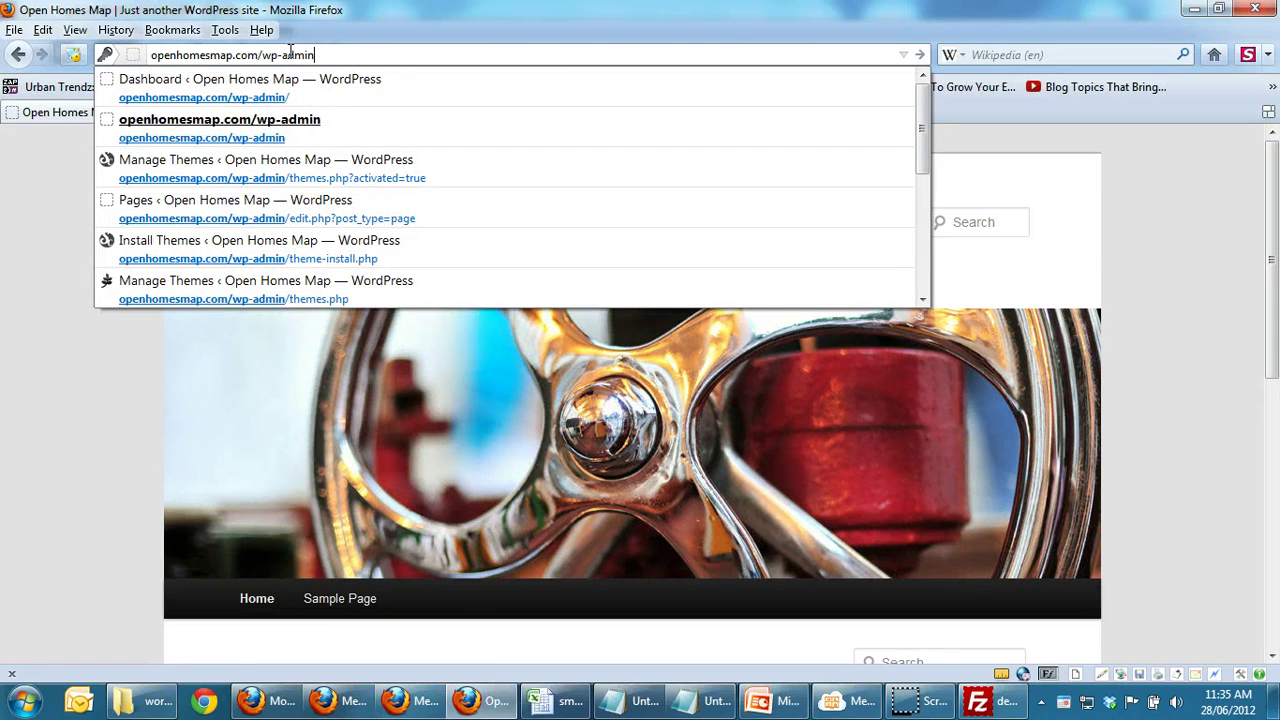
{"action": "key", "text": "Return"}
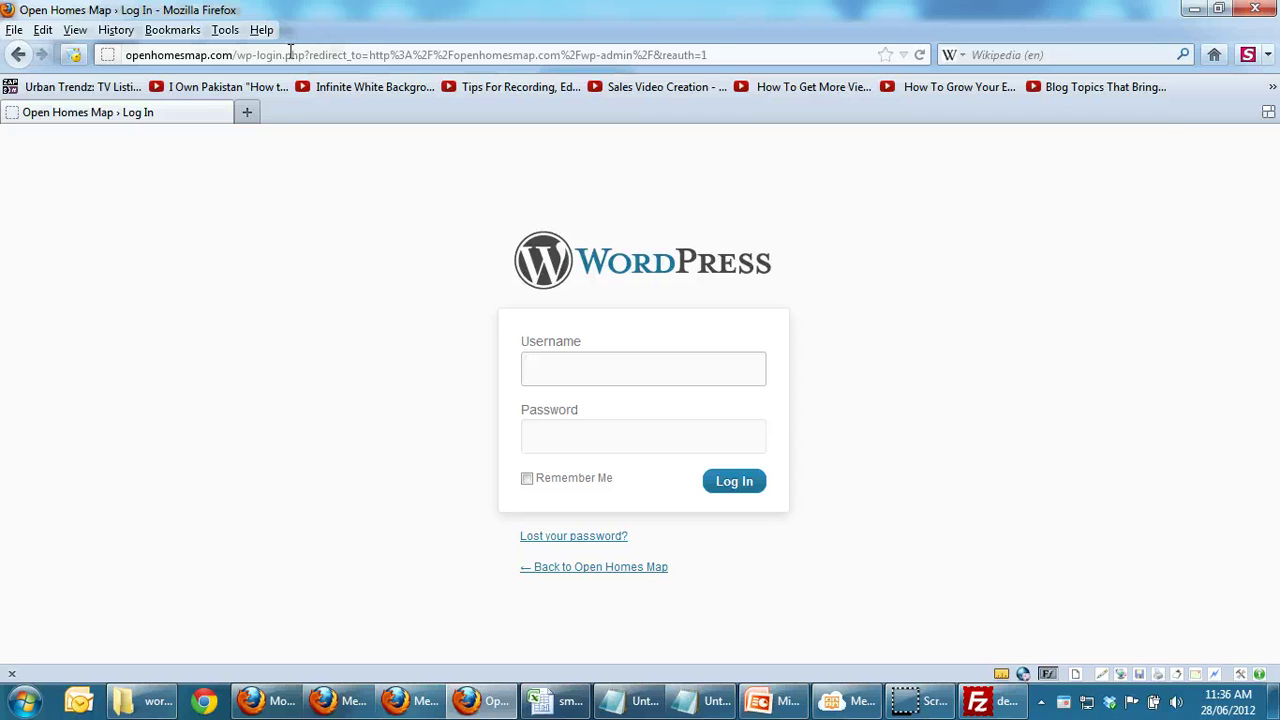
{"action": "type", "text": "demo"}
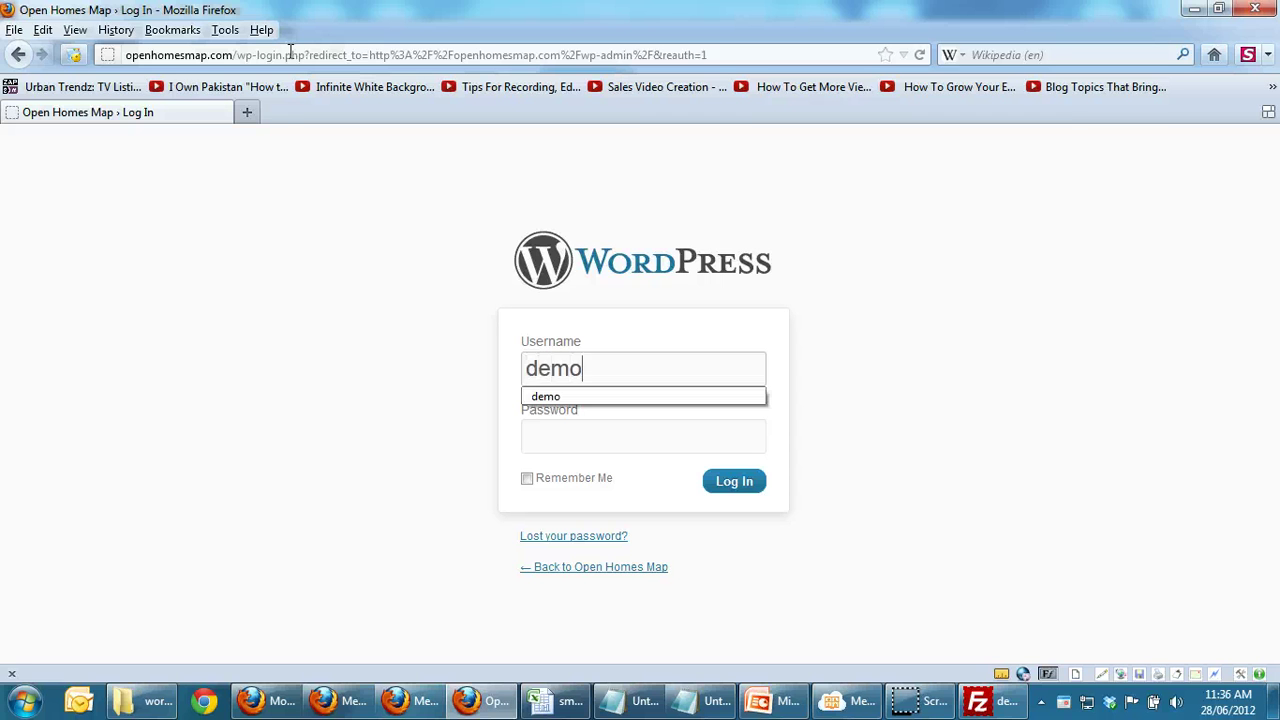
{"action": "key", "text": "Tab"}
{"action": "type", "text": "demodemo"}
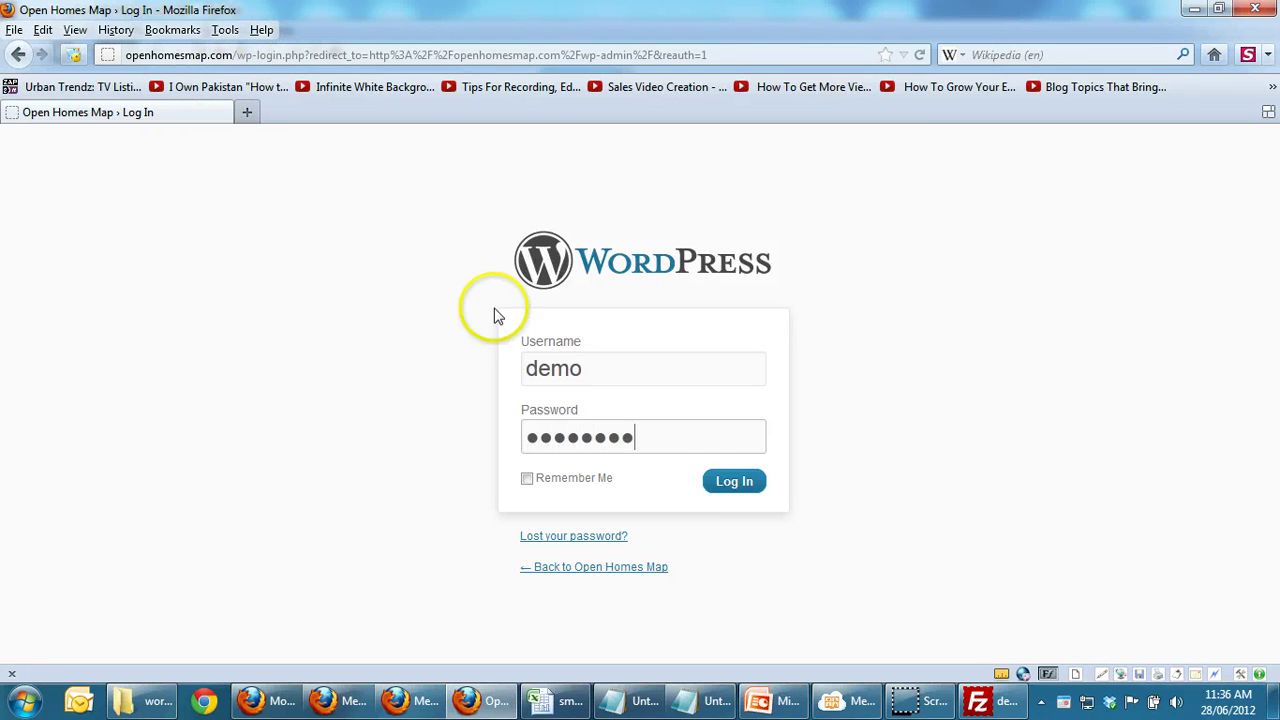
{"action": "left_click", "coordinate": [740, 487]}
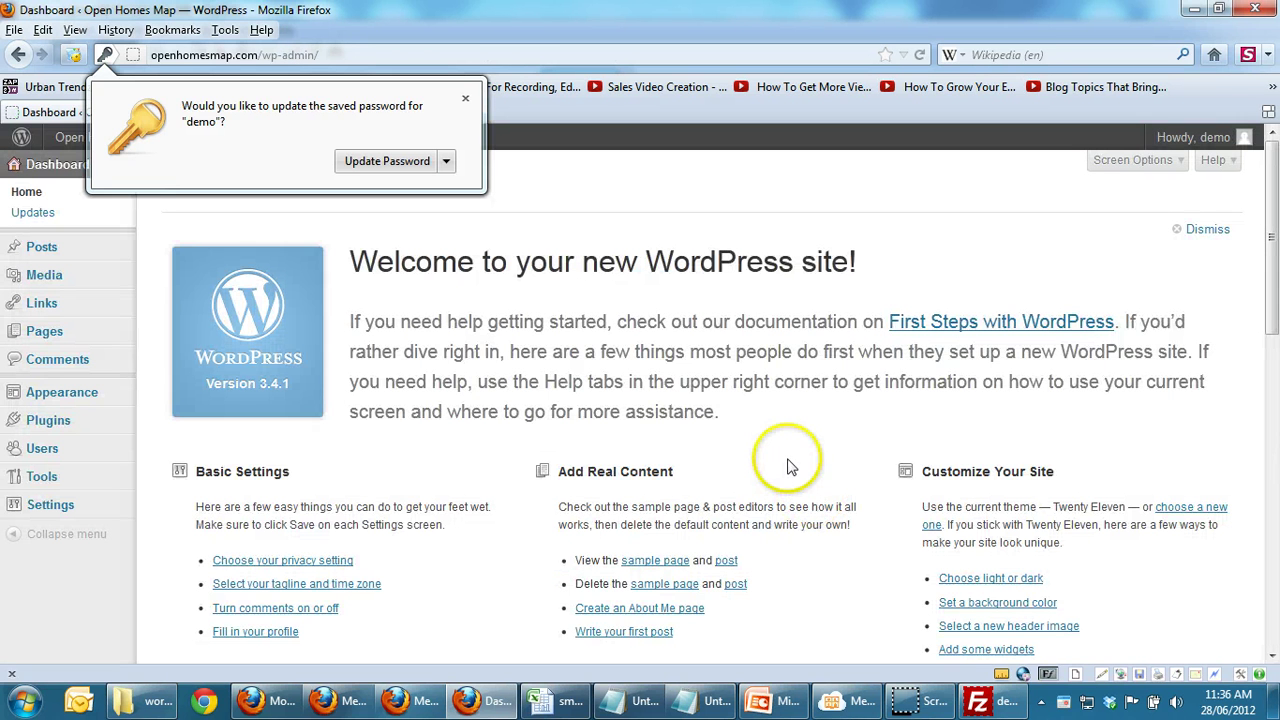
Step: Dismiss Firefox's save-password prompt over the Dashboard
{"action": "left_click", "coordinate": [788, 458]}
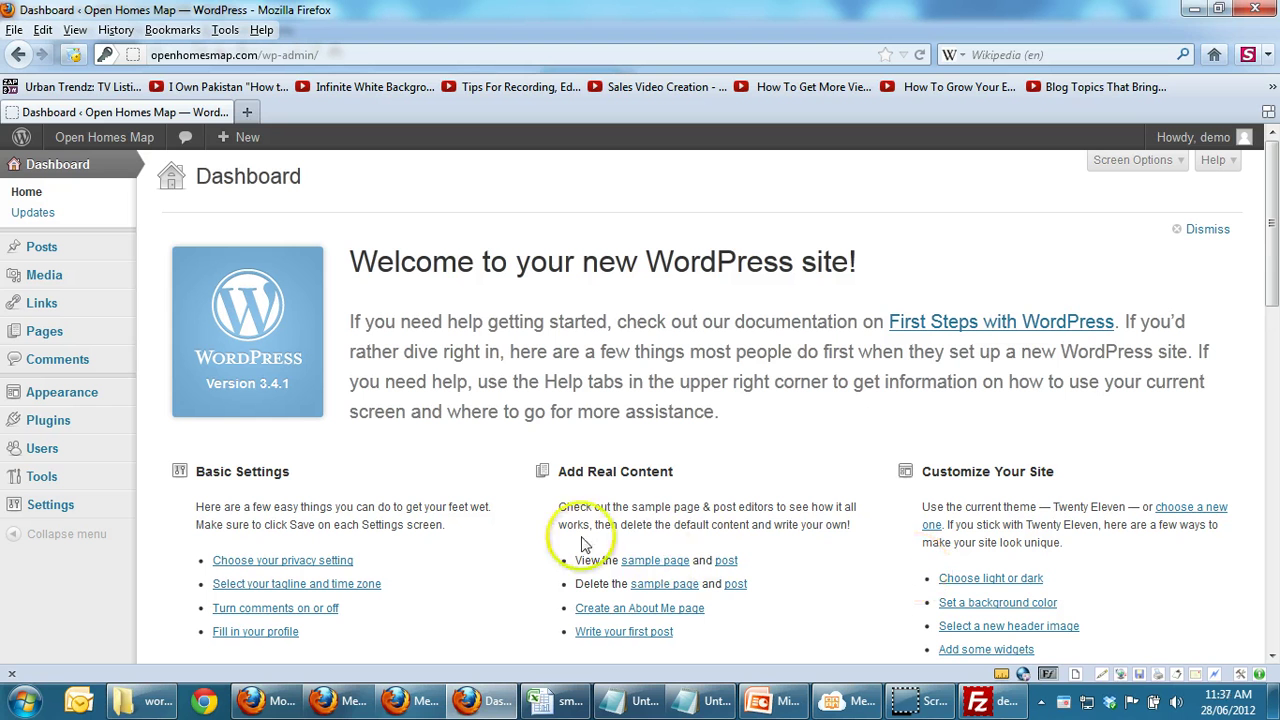
Step: Dismiss the Welcome panel so Right Now and QuickPress move to the top
{"action": "left_click", "coordinate": [1205, 231]}
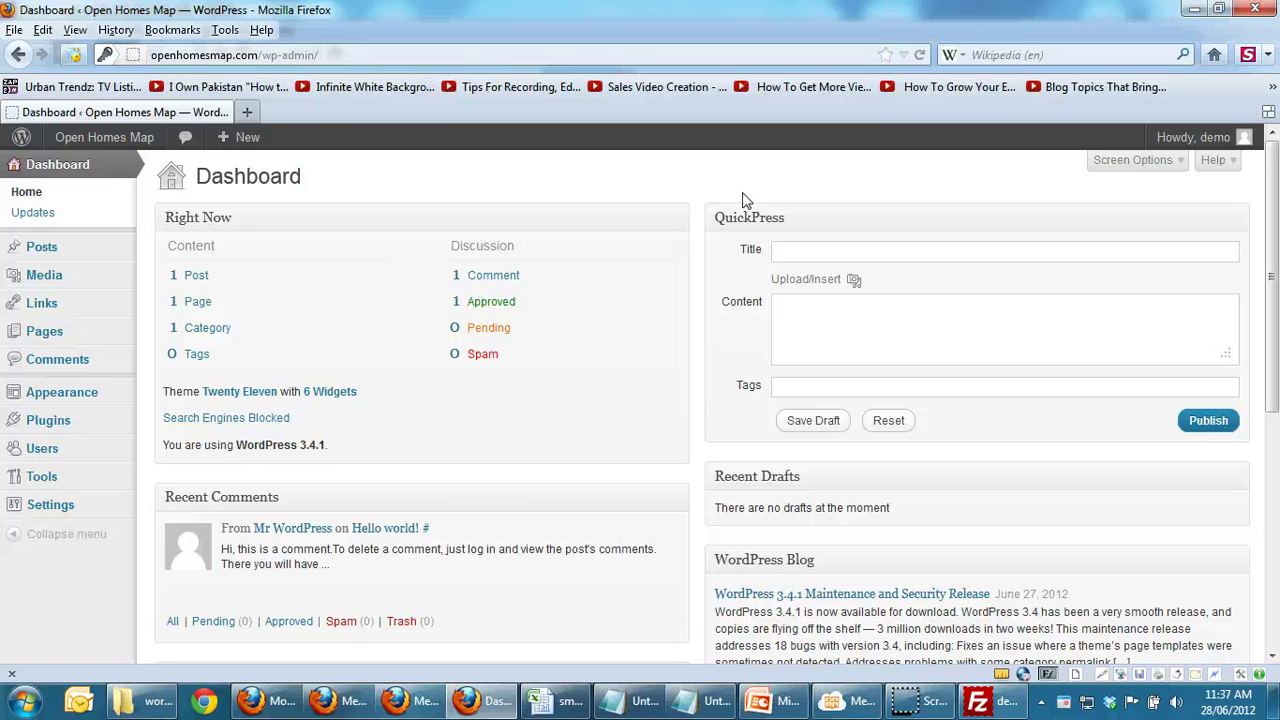
{"action": "left_click", "coordinate": [671, 191]}
{"action": "mouse_move", "coordinate": [105, 140]}
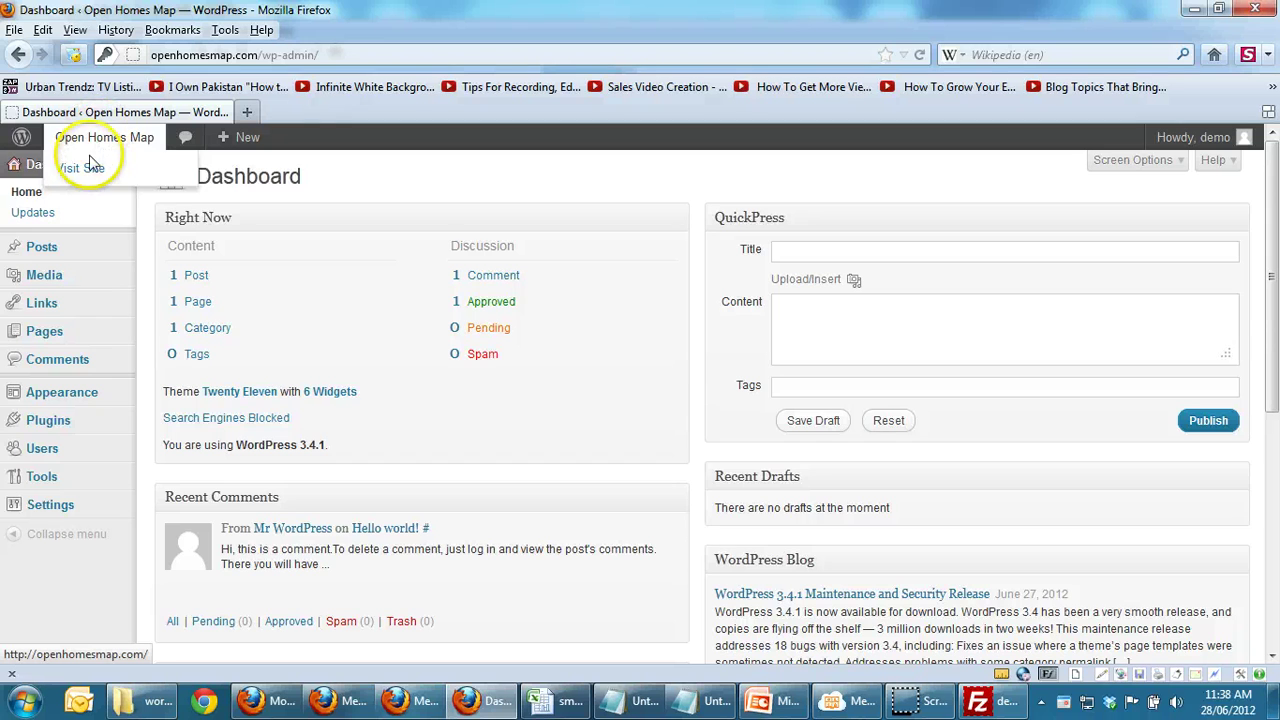
{"action": "left_click", "coordinate": [88, 168]}
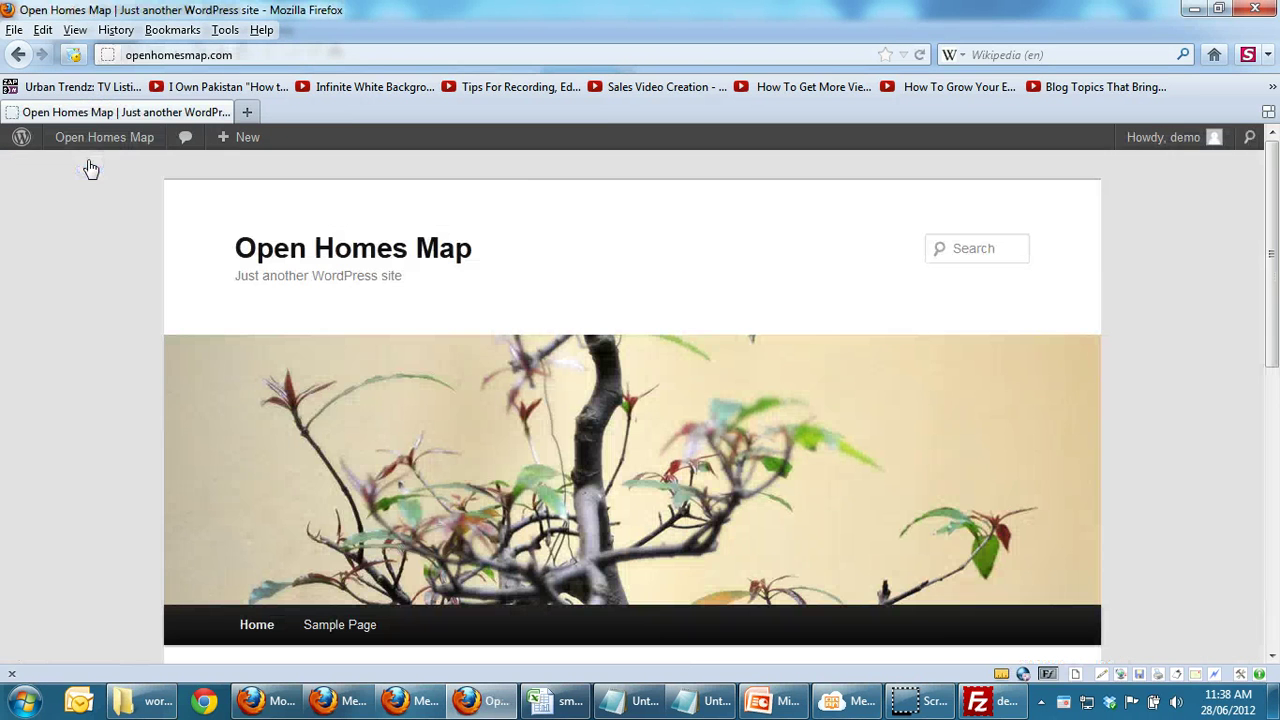
{"action": "mouse_move", "coordinate": [1272, 234]}
{"action": "left_mouse_down"}
{"action": "mouse_move", "coordinate": [1272, 515]}
{"action": "mouse_move", "coordinate": [1272, 228]}
{"action": "left_mouse_up"}
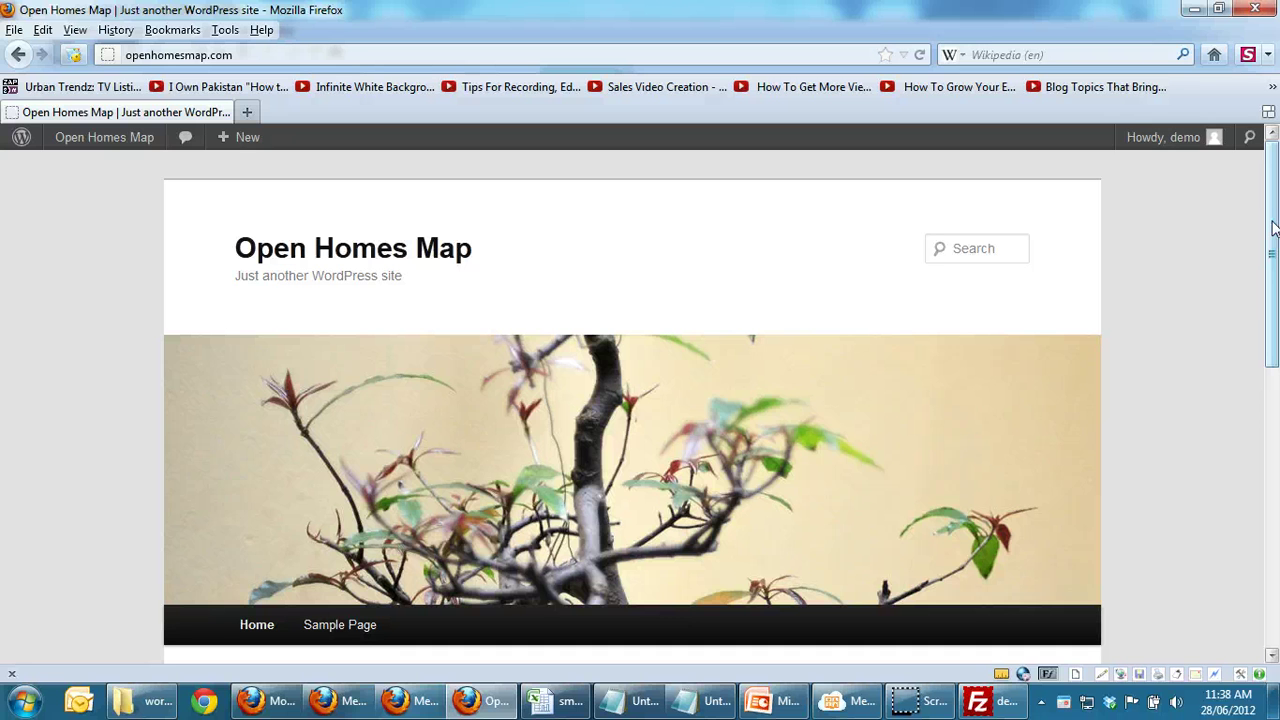
{"action": "left_click", "coordinate": [1209, 283]}
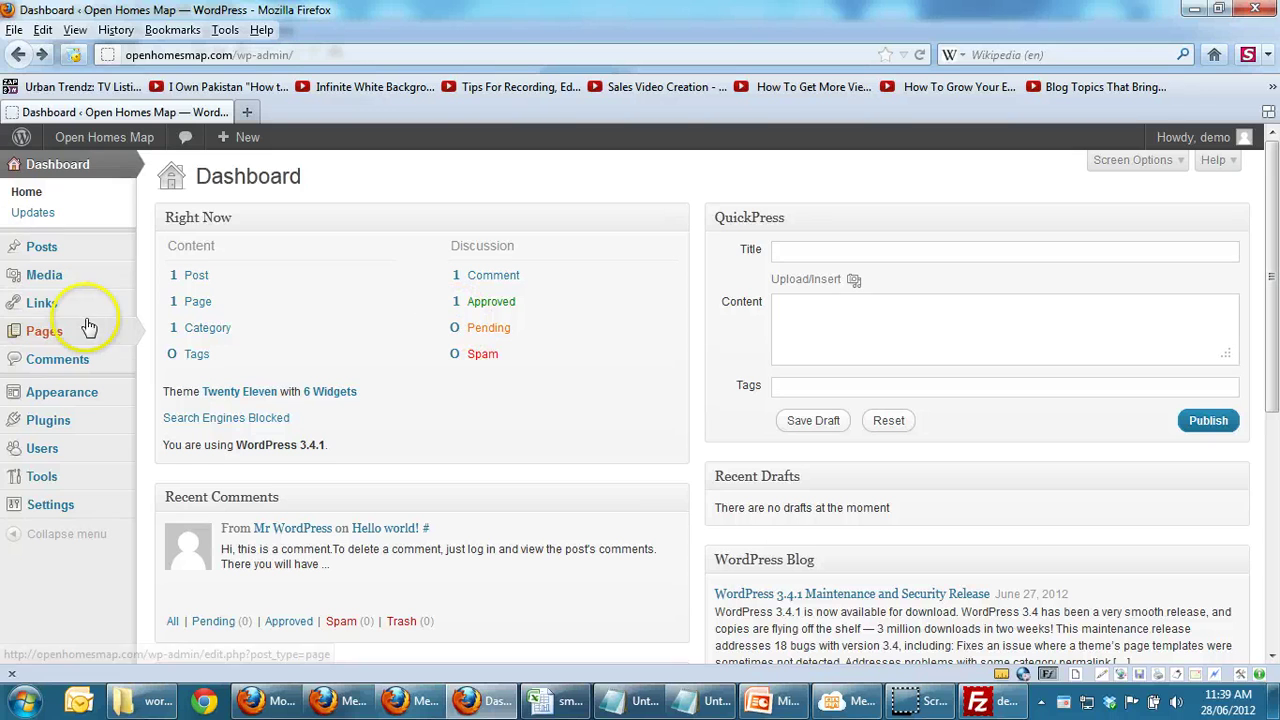
Step: Open the Pages list, then visit the live site from the admin bar
{"action": "mouse_move", "coordinate": [46, 346]}
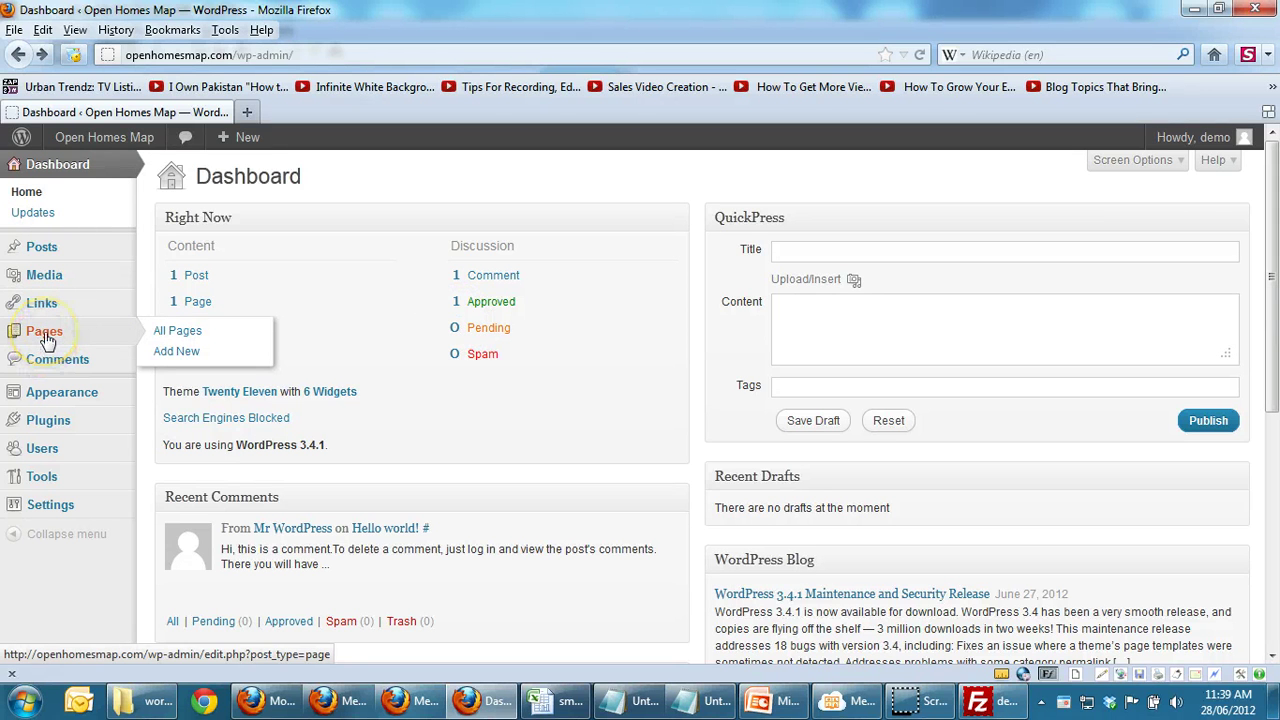
{"action": "left_click", "coordinate": [46, 340]}
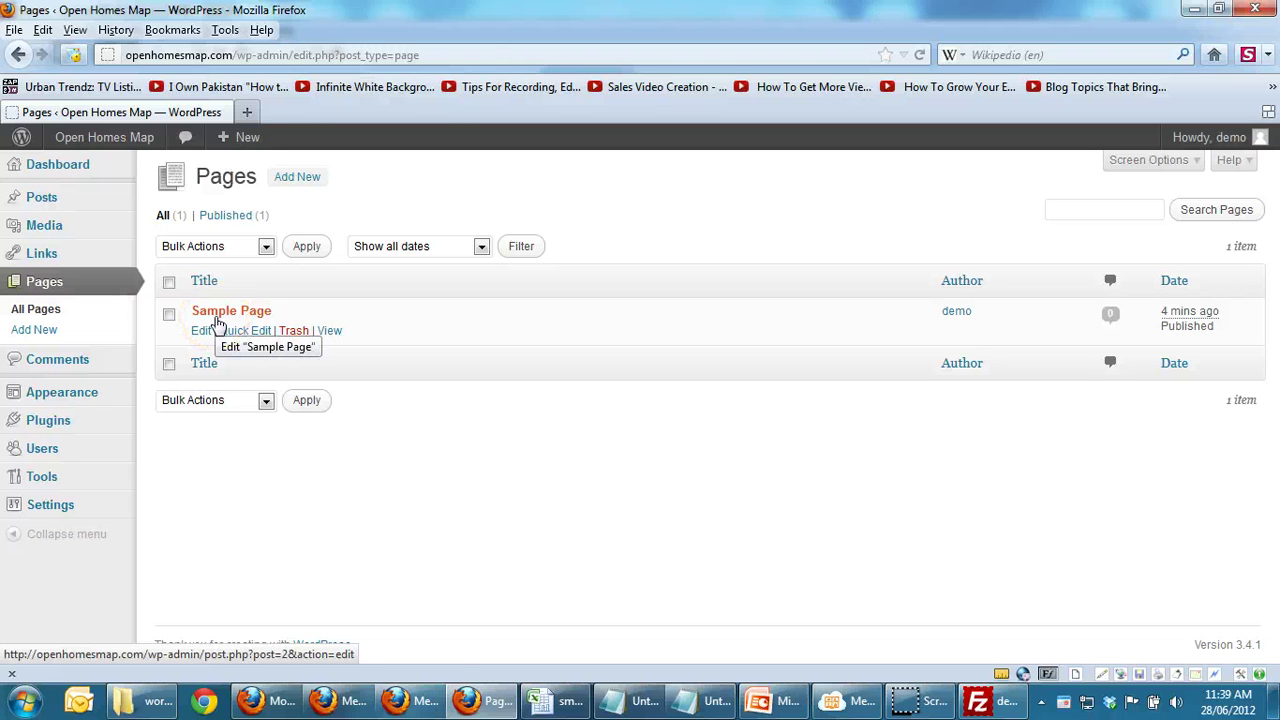
{"action": "mouse_move", "coordinate": [45, 213]}
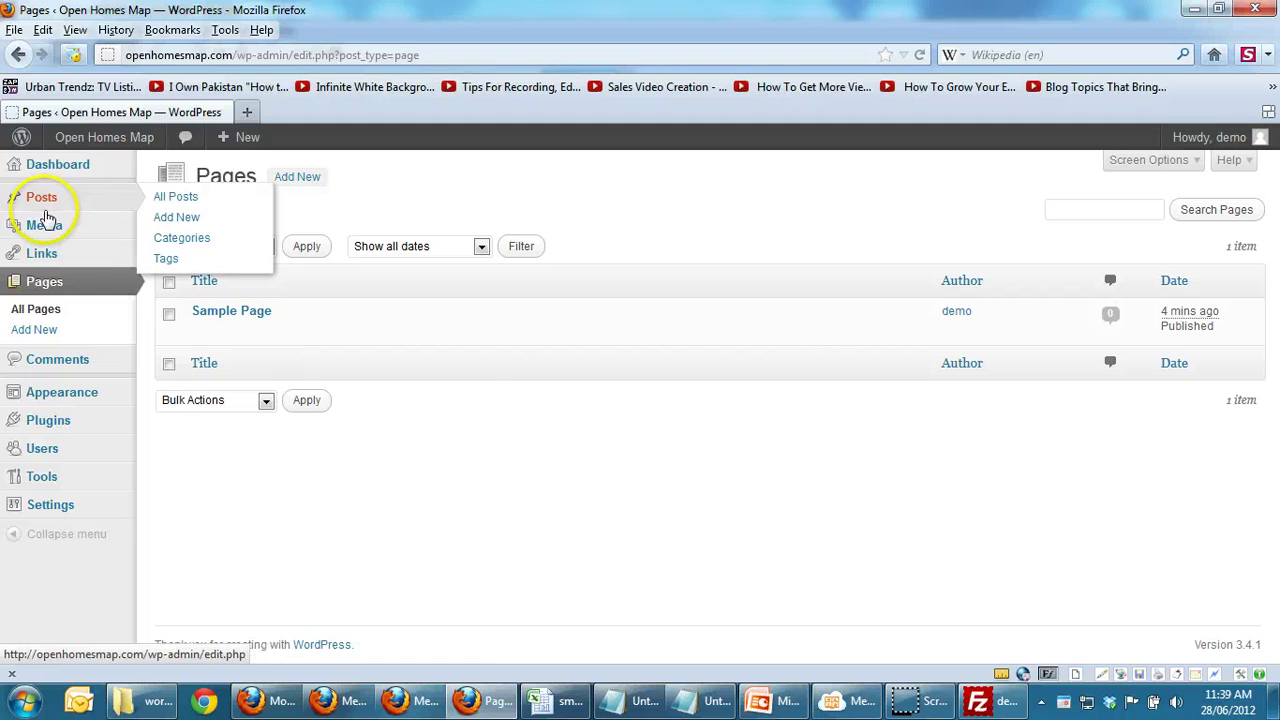
{"action": "mouse_move", "coordinate": [95, 140]}
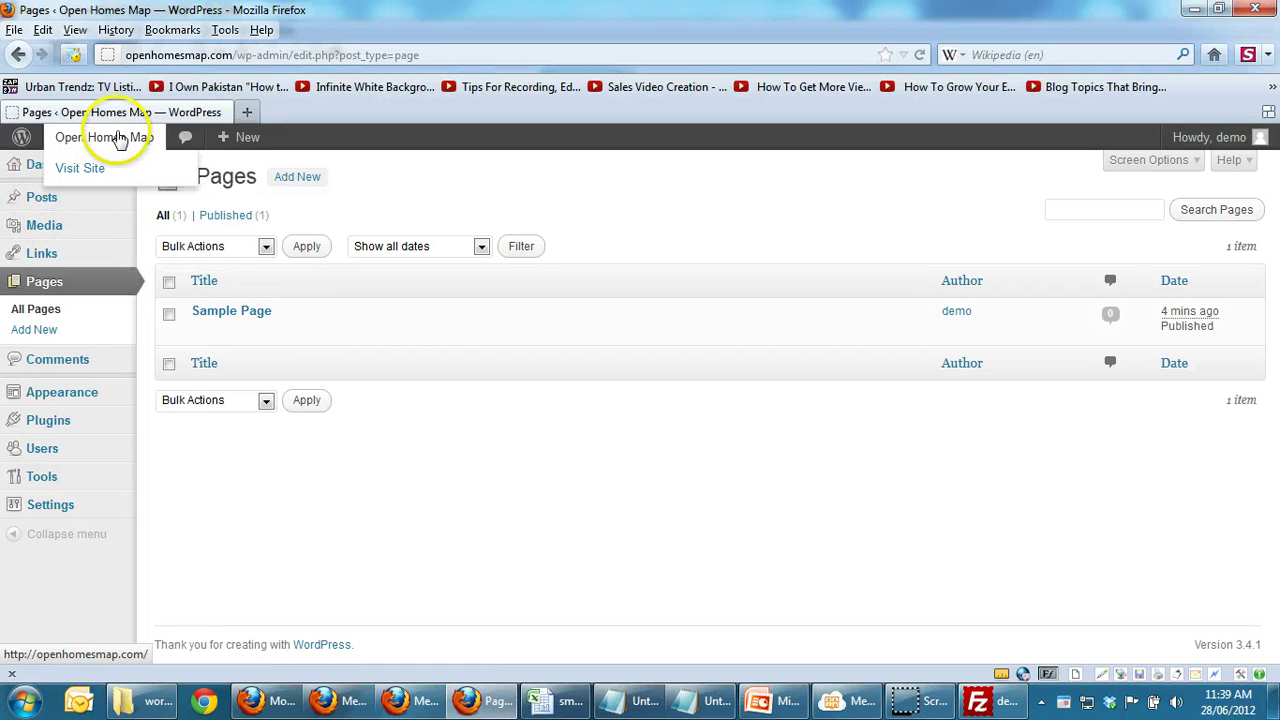
{"action": "left_click", "coordinate": [92, 172]}
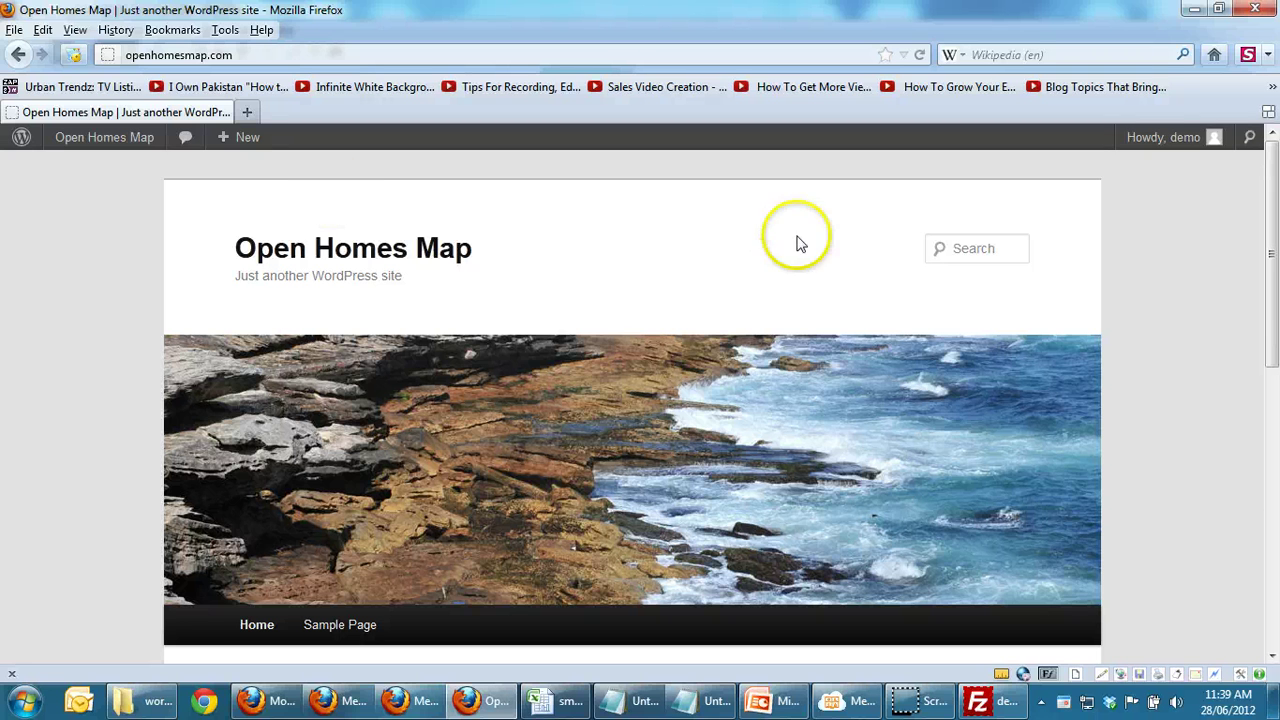
Step: Browse the Sample Page down to its Leave a Reply form, then return to the Dashboard
{"action": "left_click_drag", "start_coordinate": [1272, 226], "coordinate": [1268, 292]}
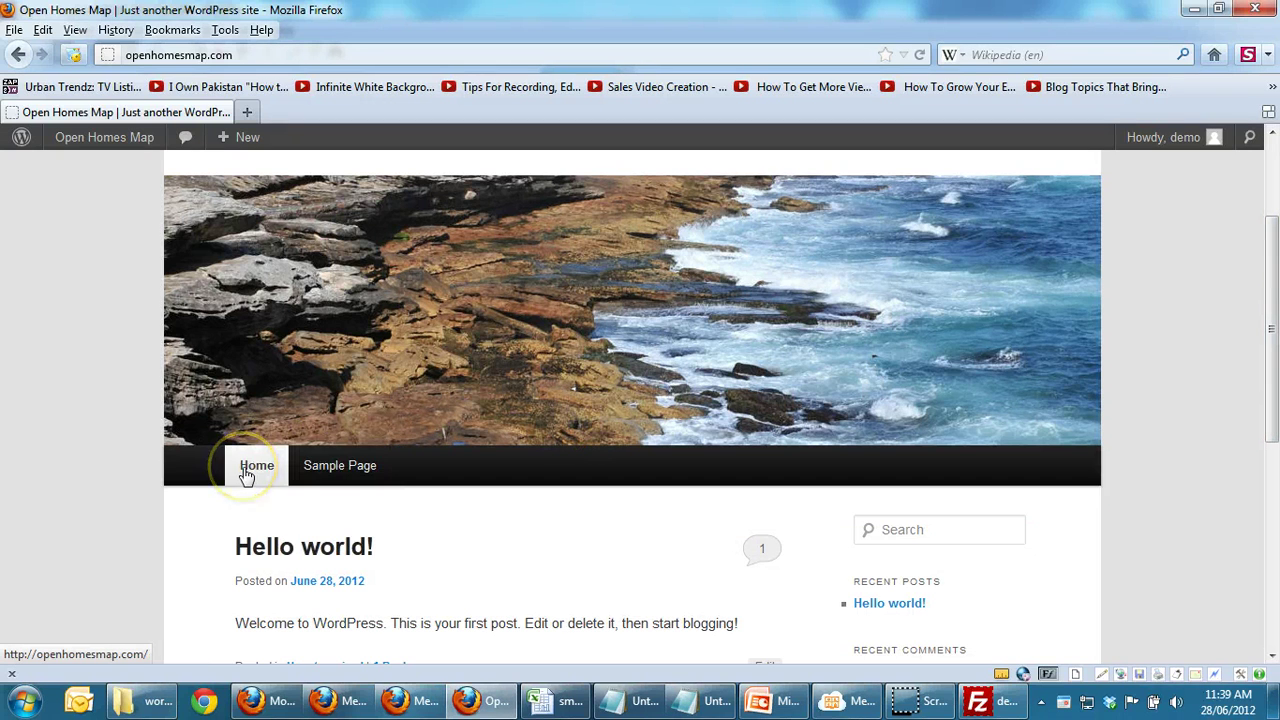
{"action": "left_click", "coordinate": [311, 470]}
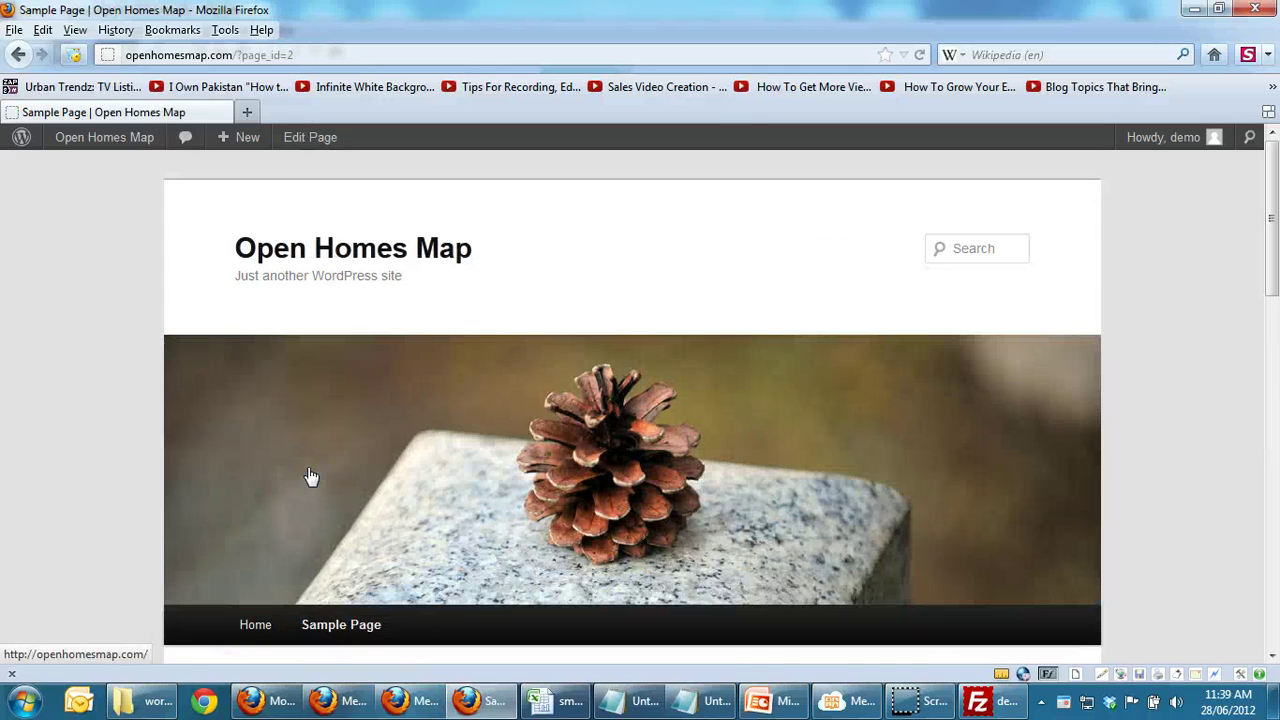
{"action": "left_click", "coordinate": [1275, 235]}
{"action": "left_click_drag", "start_coordinate": [1275, 235], "coordinate": [1273, 404]}
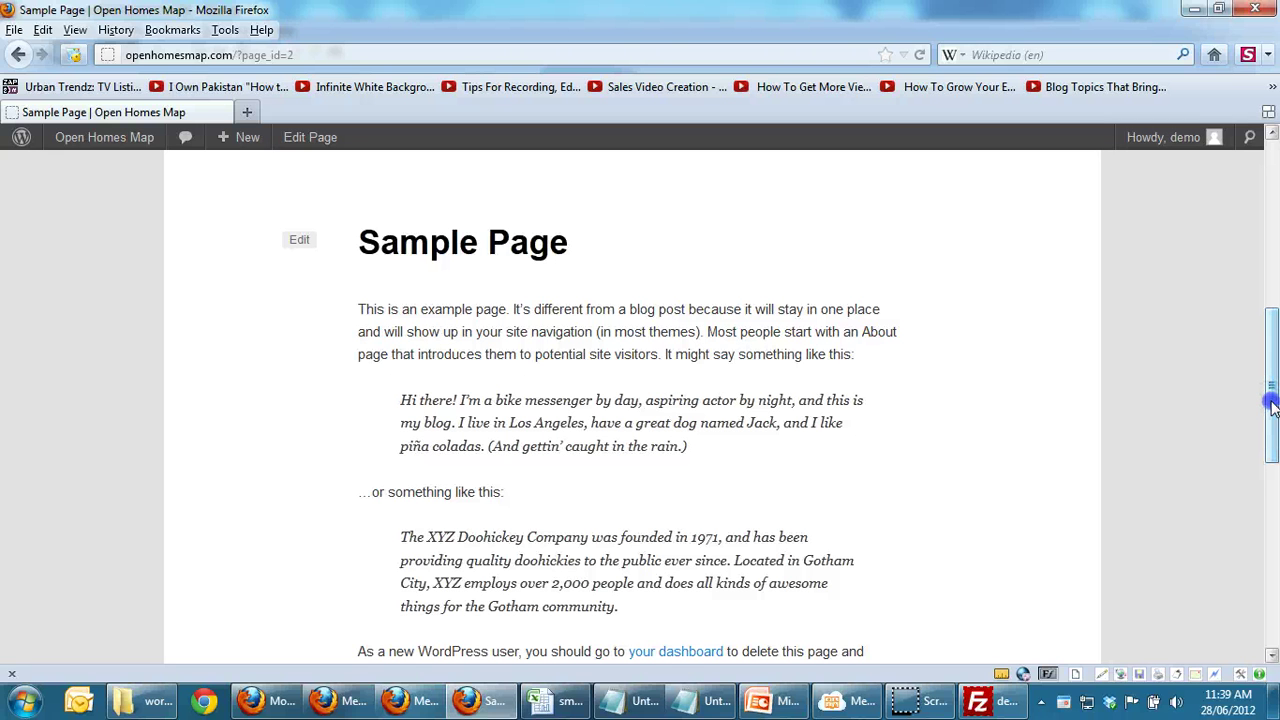
{"action": "left_click_drag", "start_coordinate": [1274, 408], "coordinate": [1266, 551]}
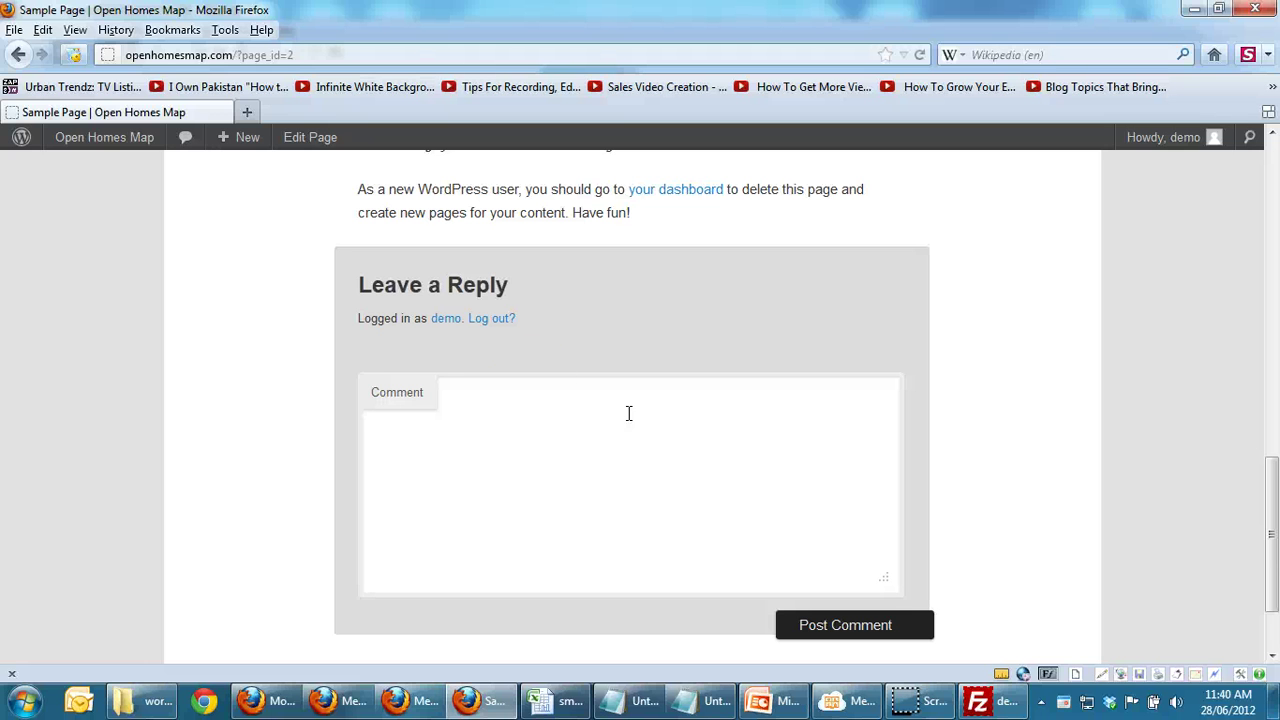
{"action": "left_click", "coordinate": [455, 380]}
{"action": "key", "text": "alt+Left"}
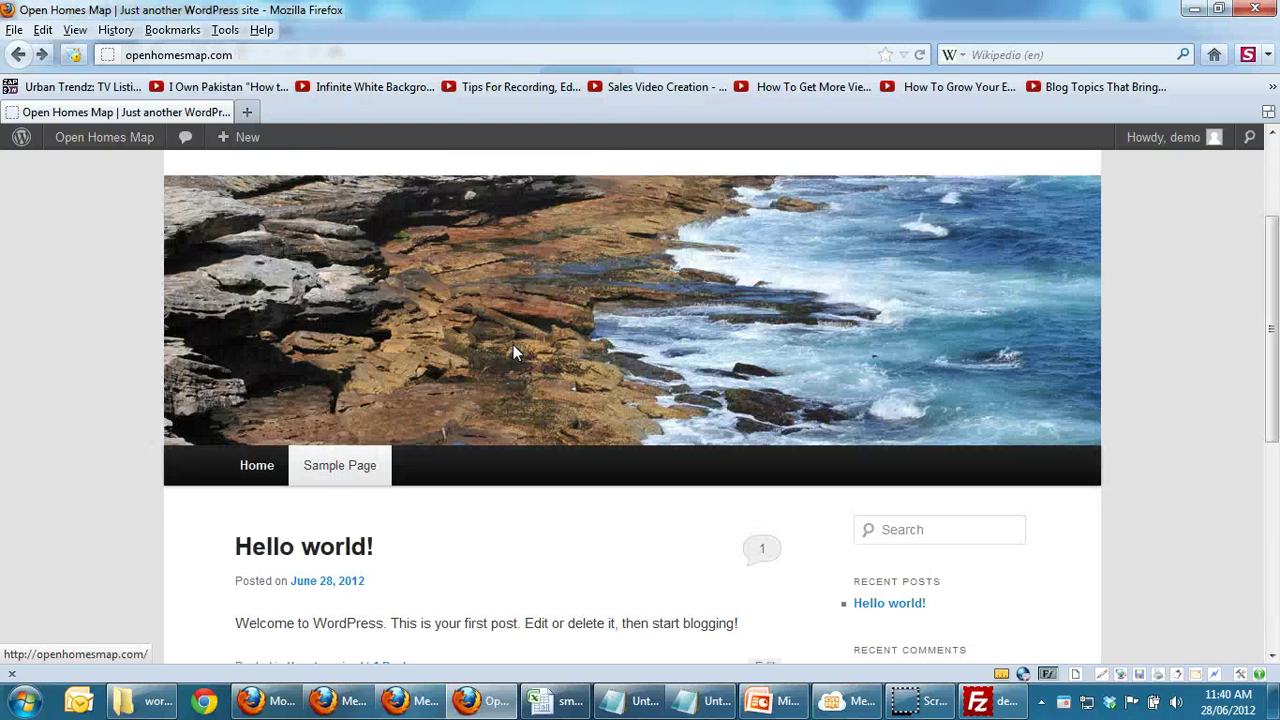
{"action": "mouse_move", "coordinate": [177, 134]}
{"action": "left_click", "coordinate": [137, 140]}
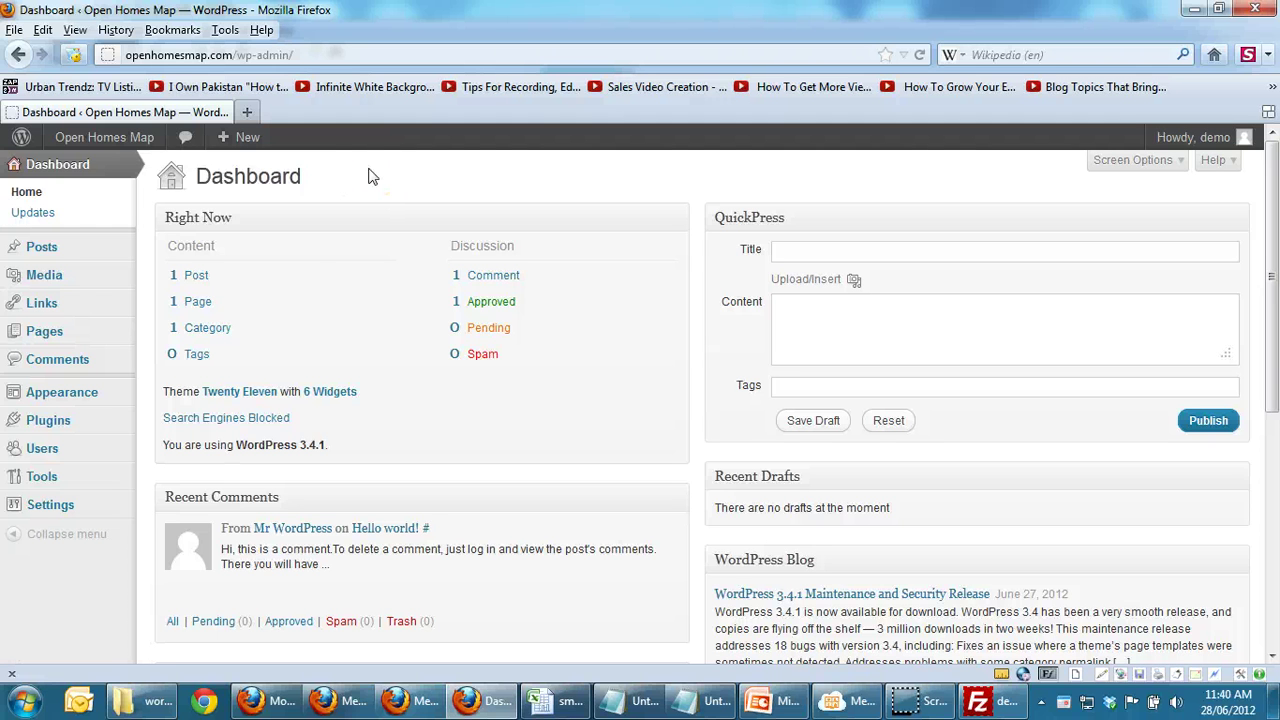
{"action": "left_click", "coordinate": [47, 508]}
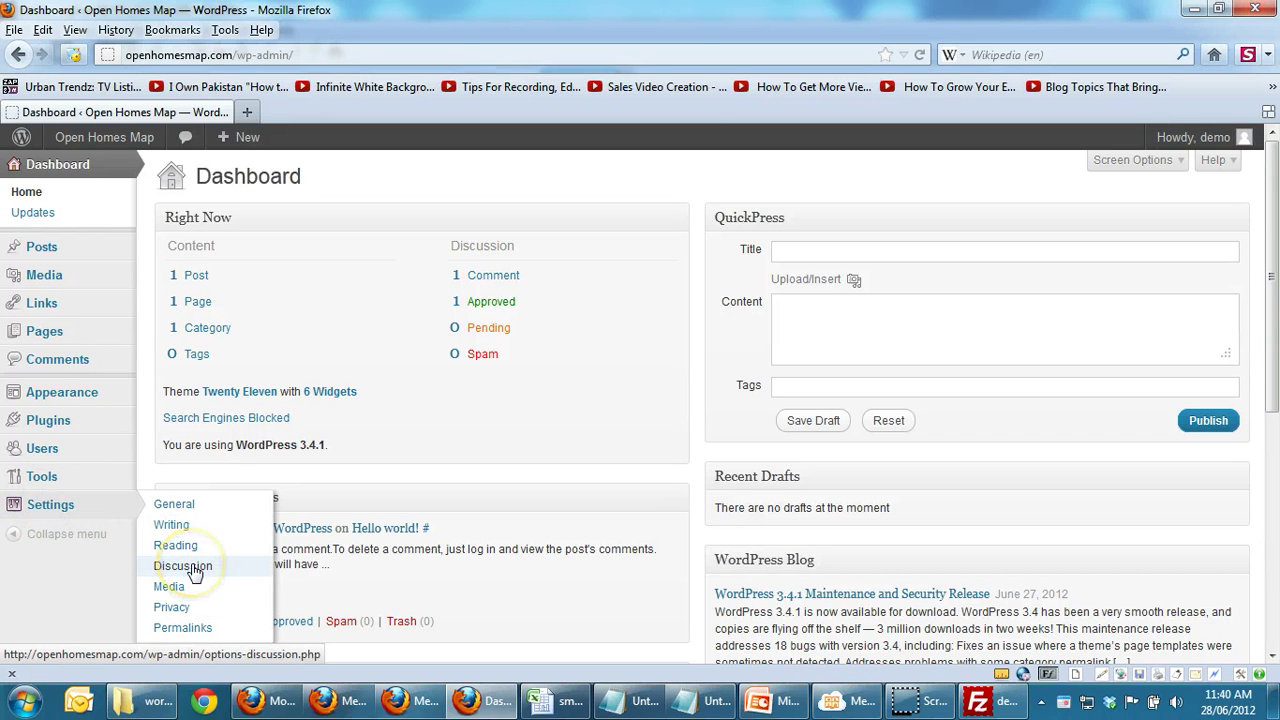
{"action": "left_click", "coordinate": [50, 510]}
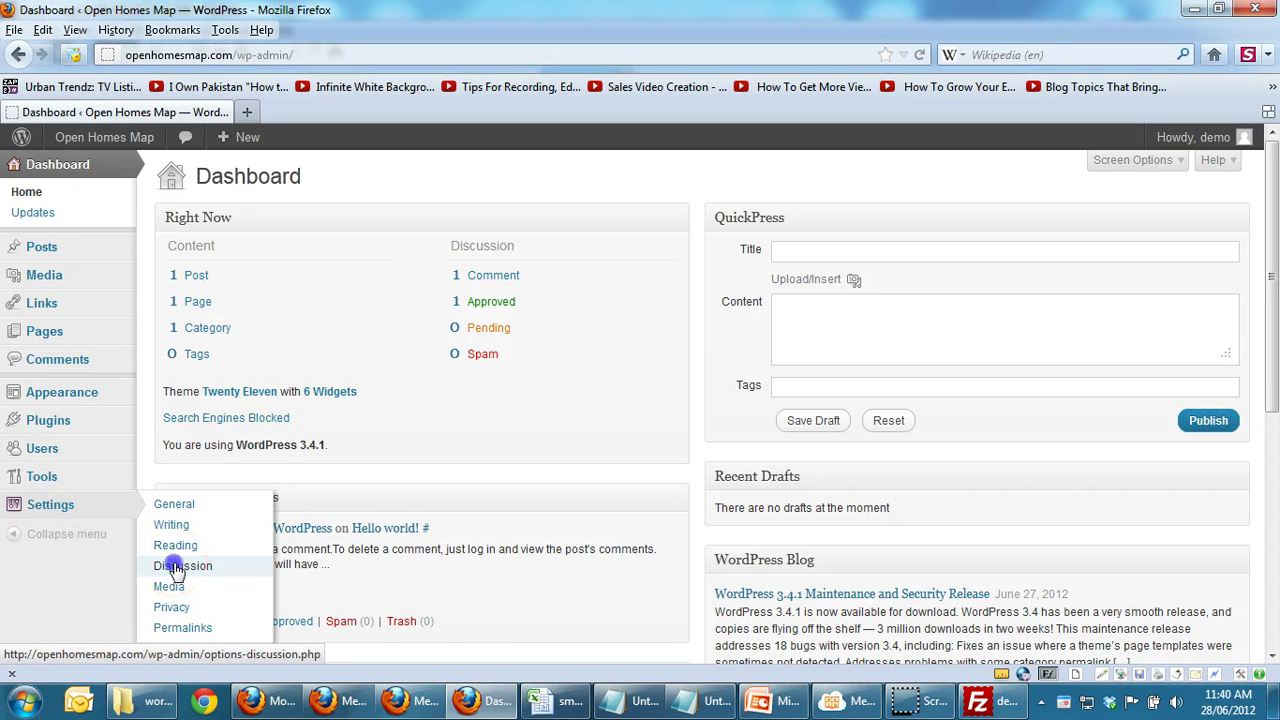
Step: Untick Allow people to post comments on new articles and save Discussion Settings
{"action": "left_click", "coordinate": [176, 566]}
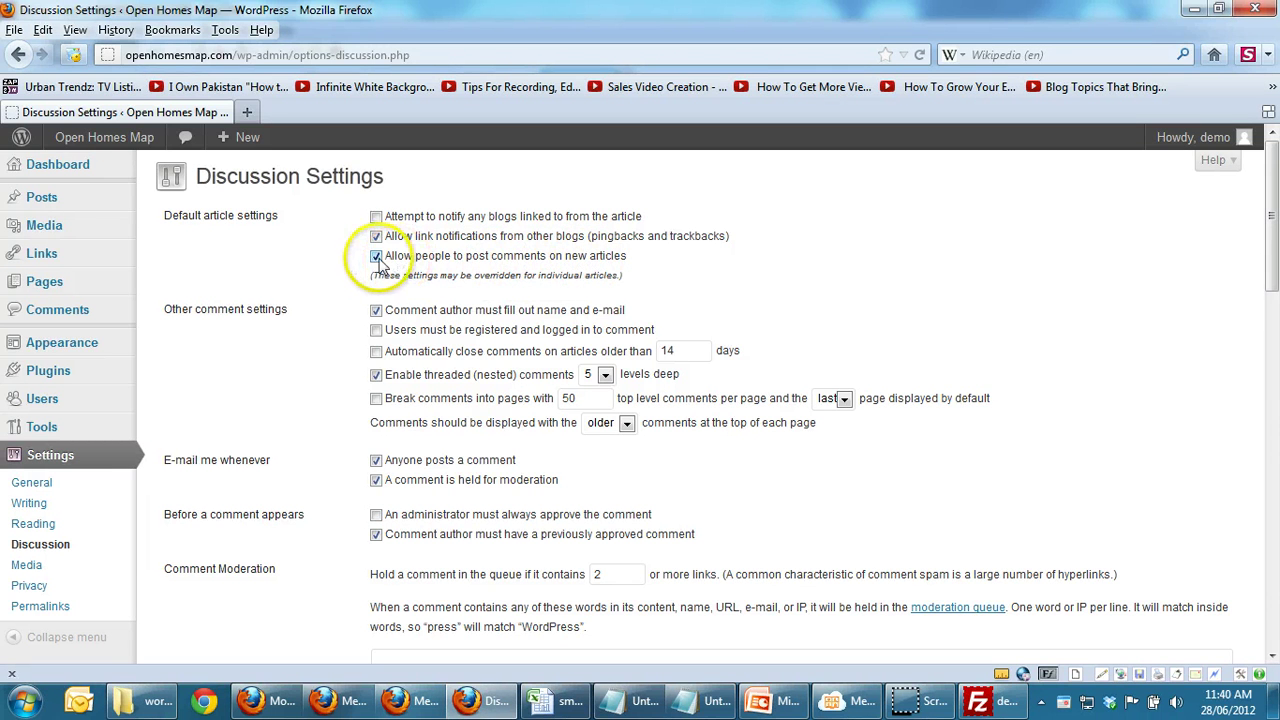
{"action": "left_click", "coordinate": [376, 257]}
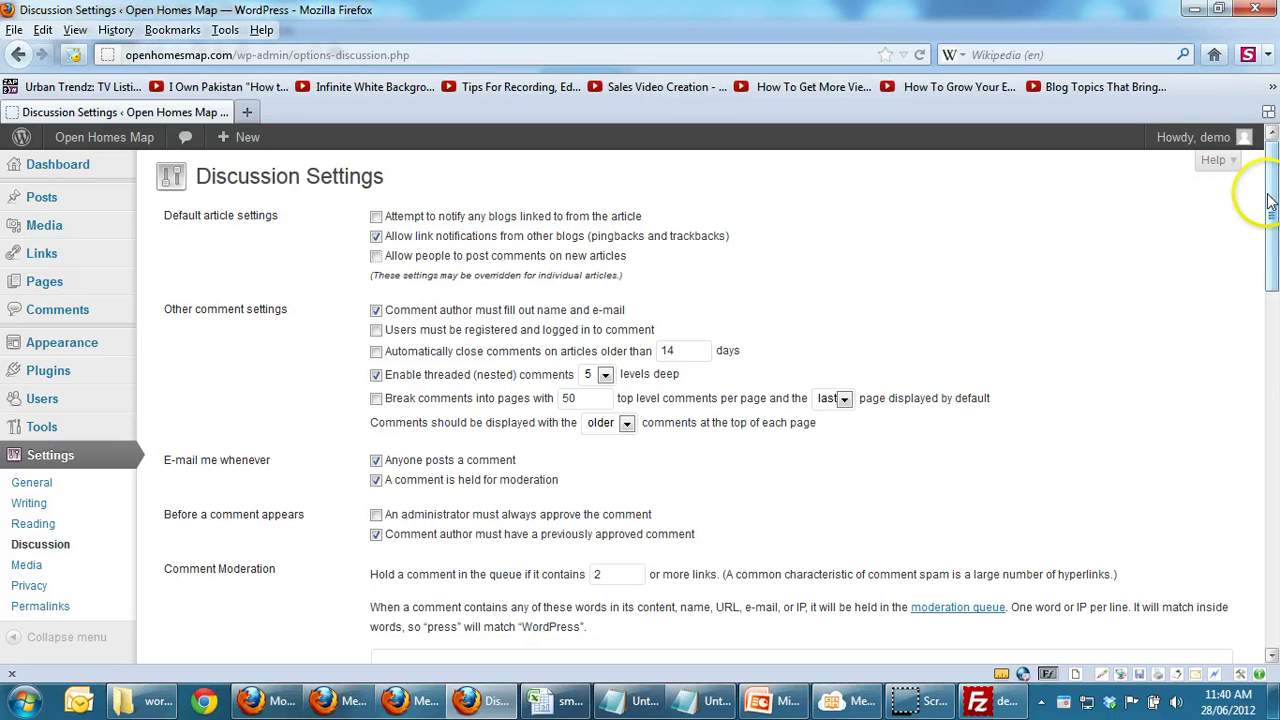
{"action": "left_click_drag", "start_coordinate": [1270, 200], "coordinate": [1268, 570]}
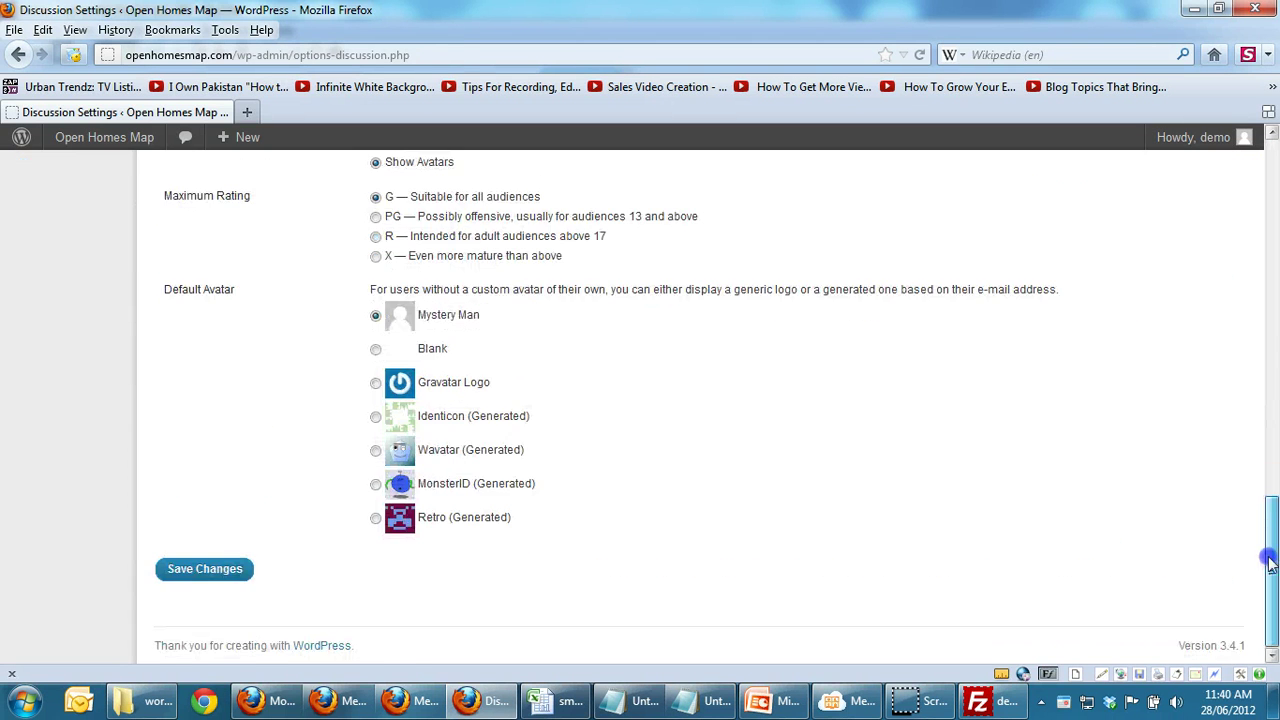
{"action": "left_click", "coordinate": [194, 572]}
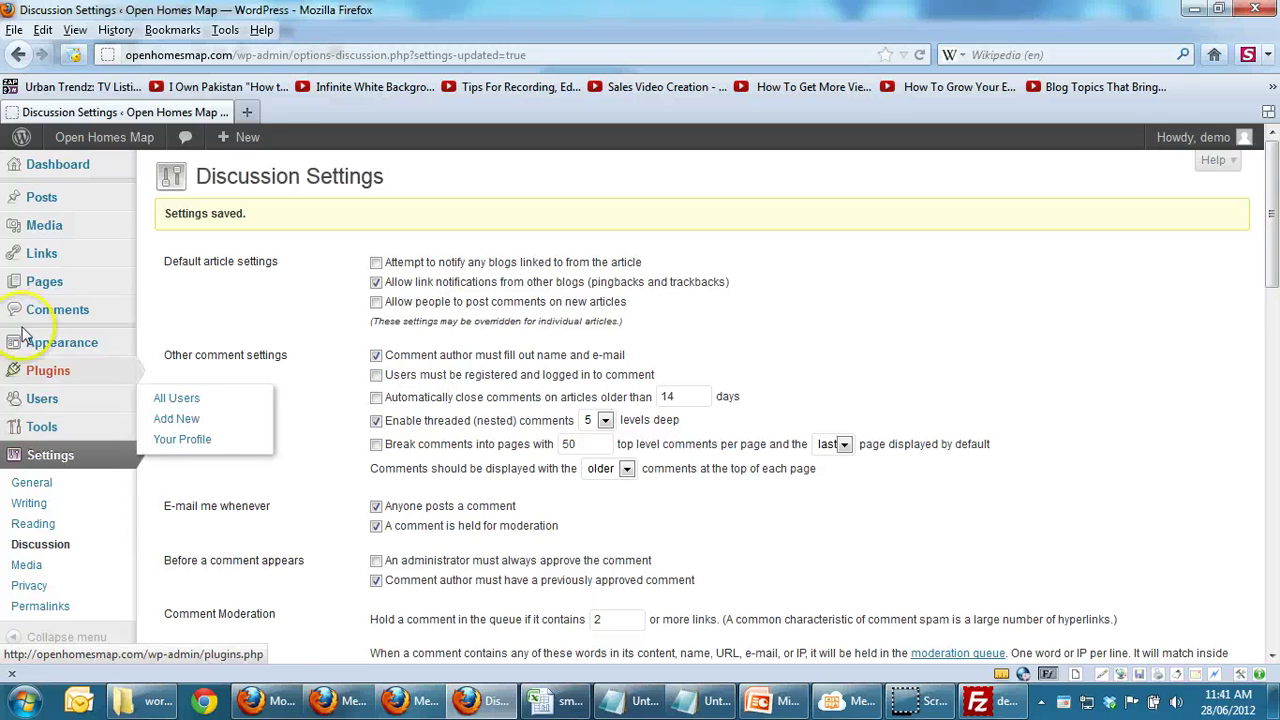
{"action": "mouse_move", "coordinate": [44, 284]}
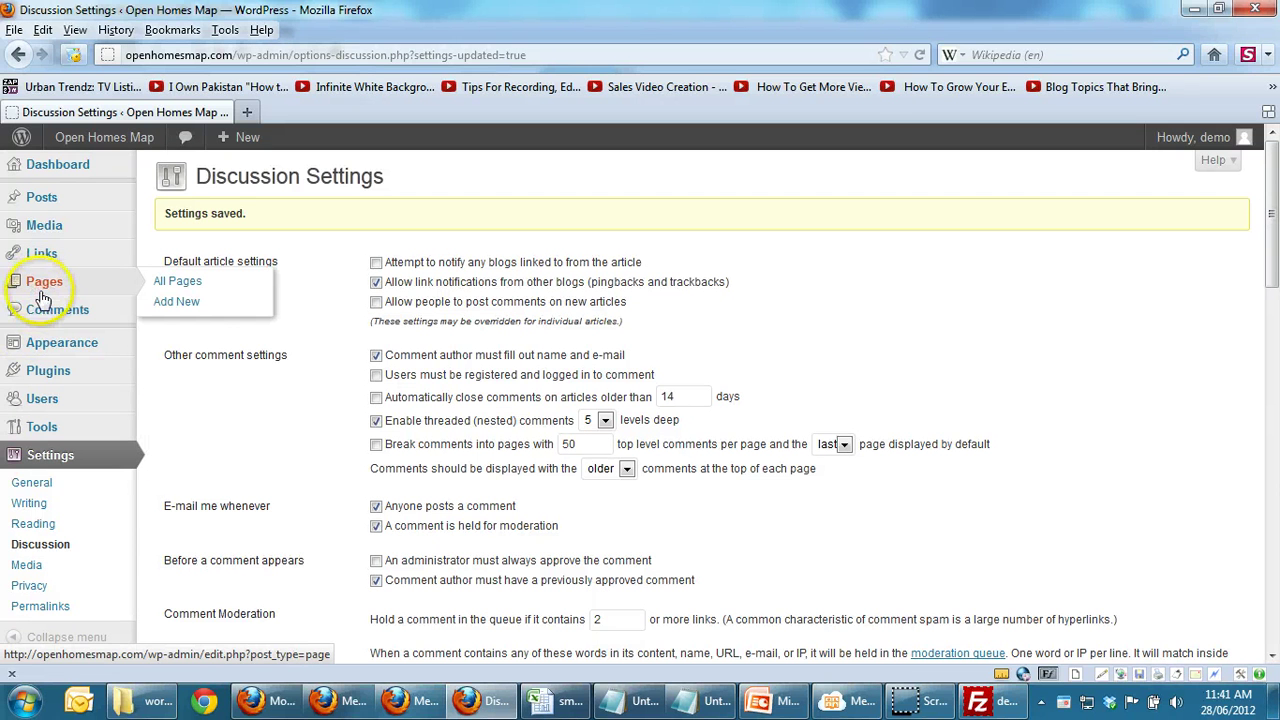
Step: Trash Sample Page and publish a new page titled About Us
{"action": "left_click", "coordinate": [43, 292]}
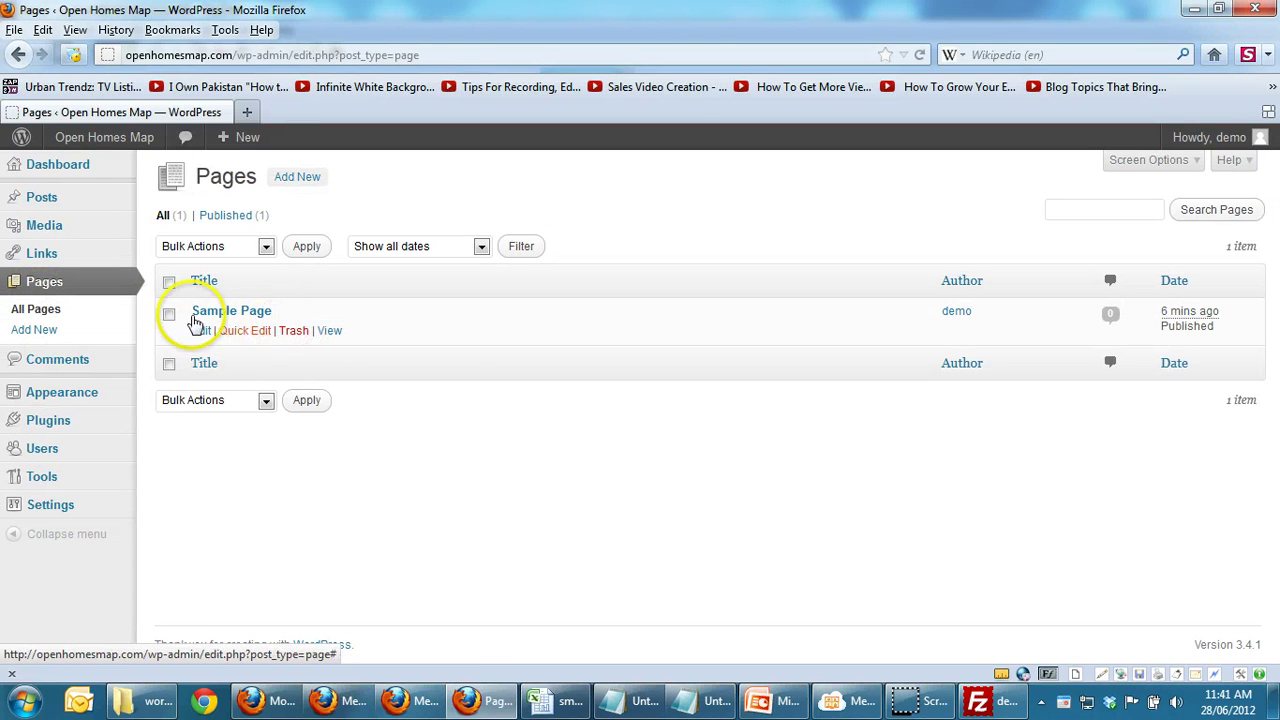
{"action": "left_click", "coordinate": [294, 331]}
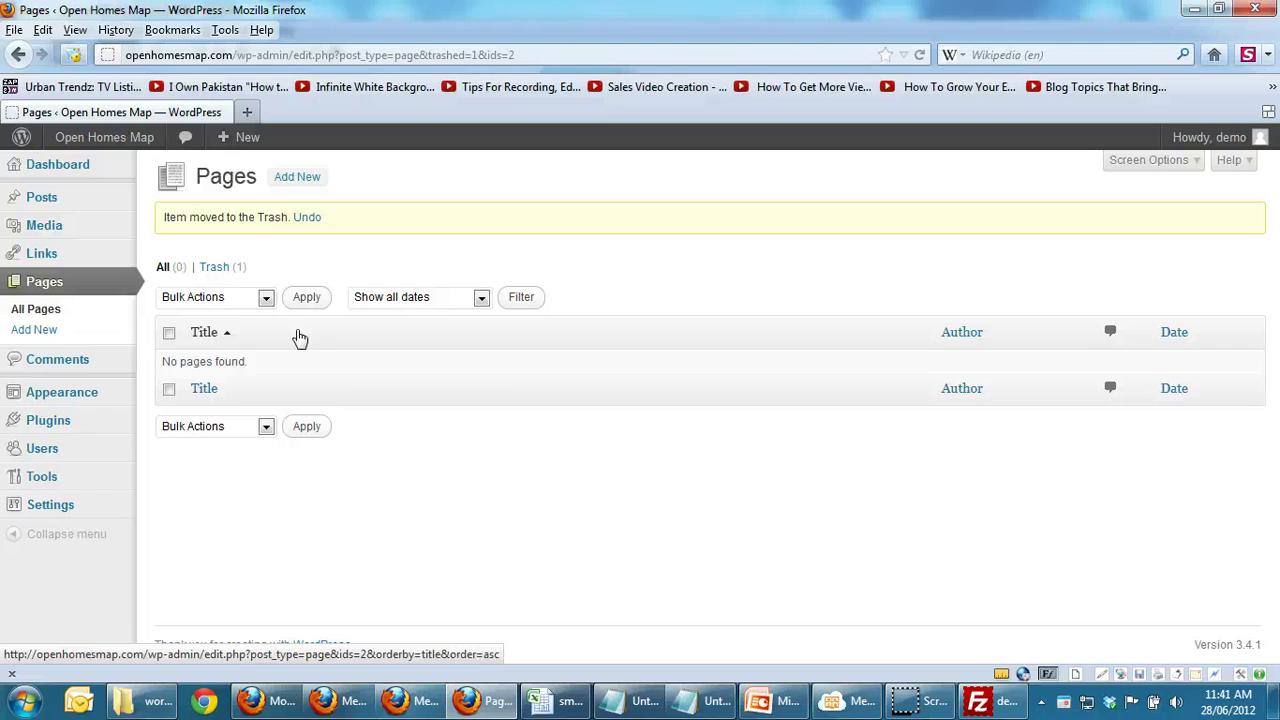
{"action": "left_click", "coordinate": [27, 341]}
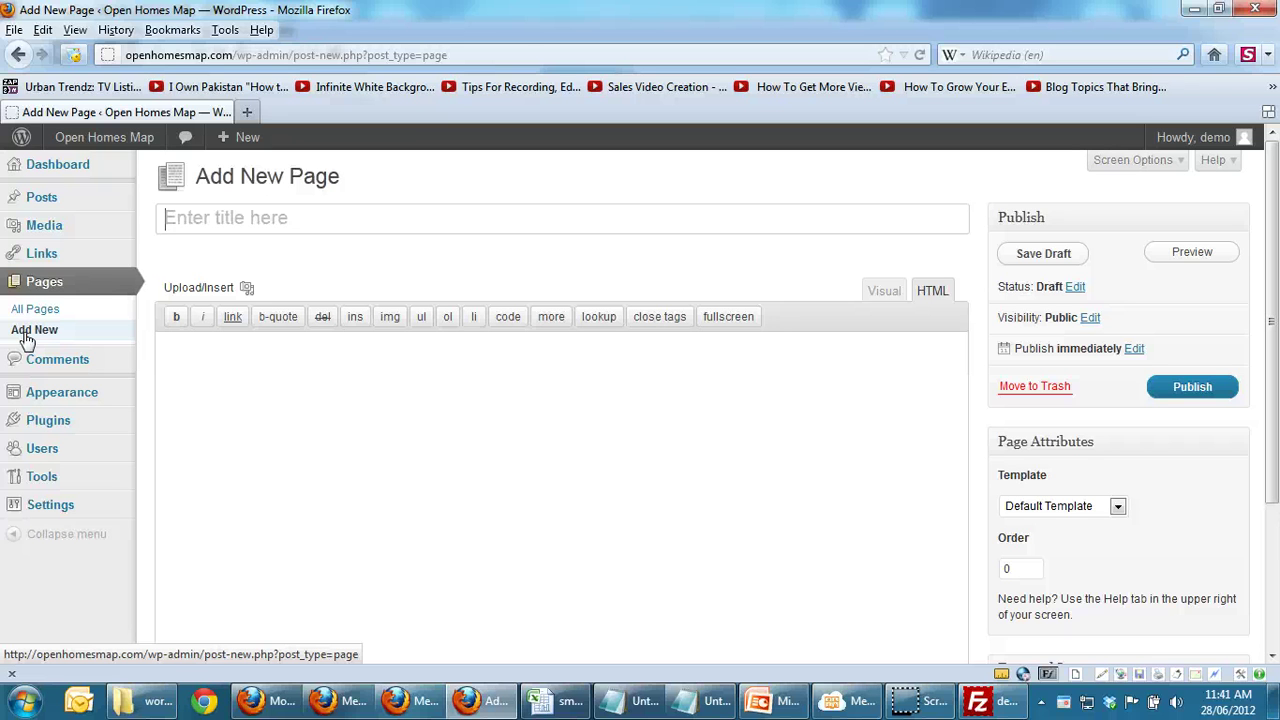
{"action": "type", "text": "About Us"}
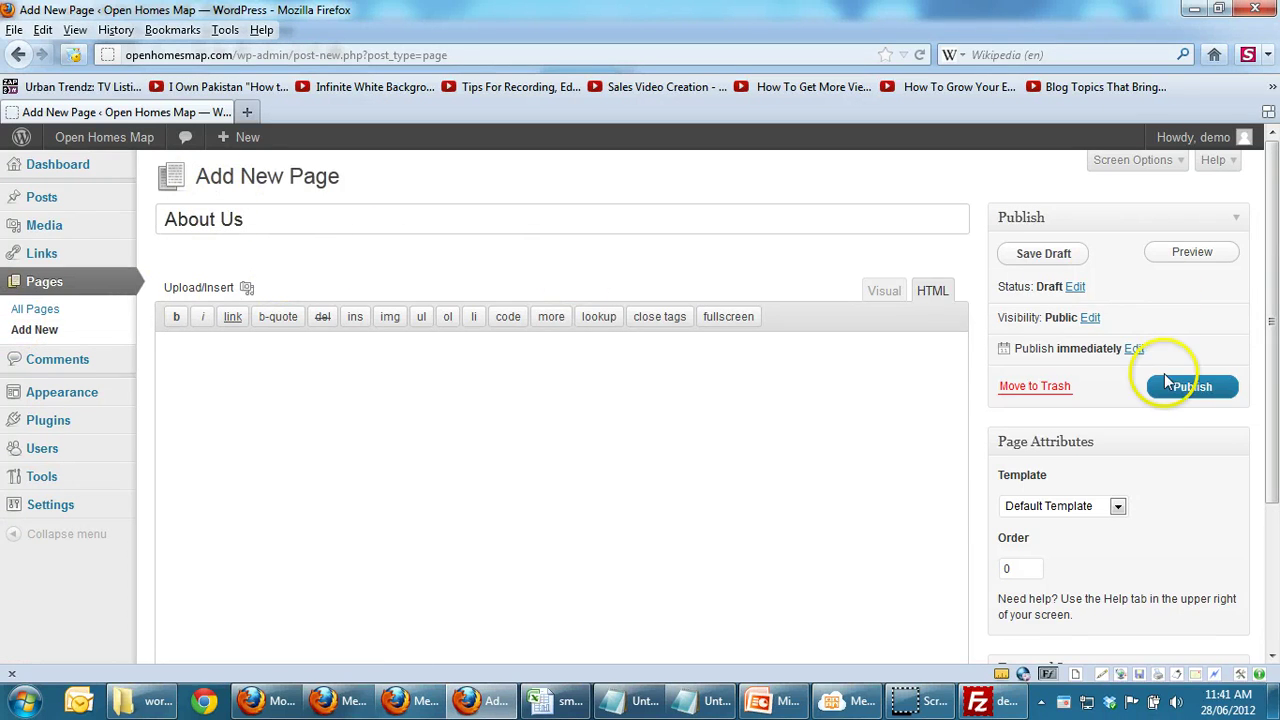
{"action": "left_click", "coordinate": [1173, 386]}
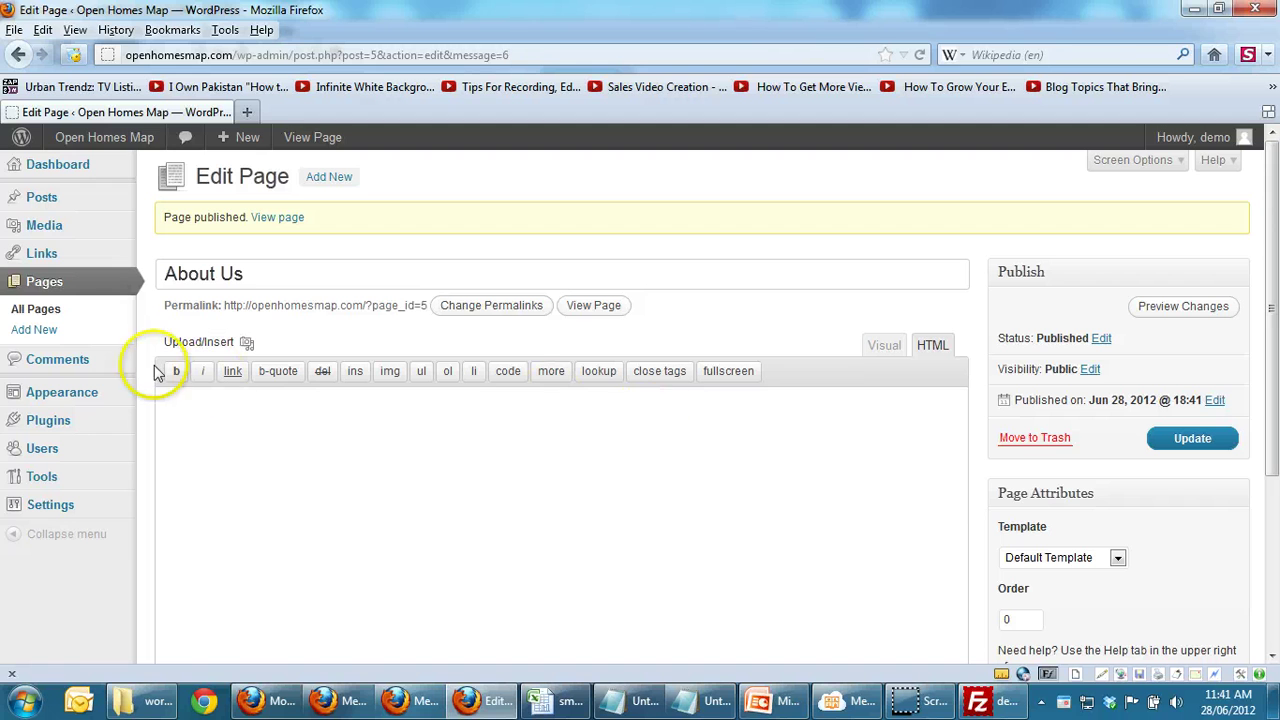
{"action": "left_click", "coordinate": [60, 285]}
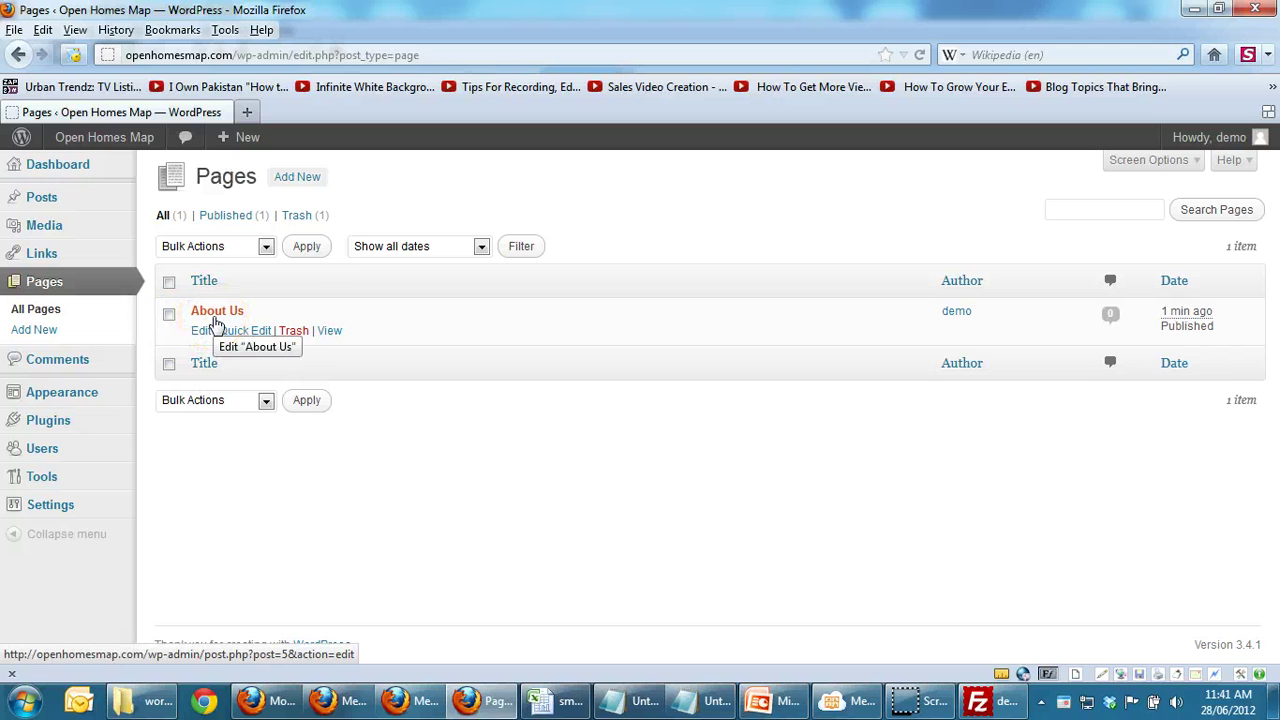
Step: Publish a second new page titled Contact Us and list all pages
{"action": "left_click", "coordinate": [38, 333]}
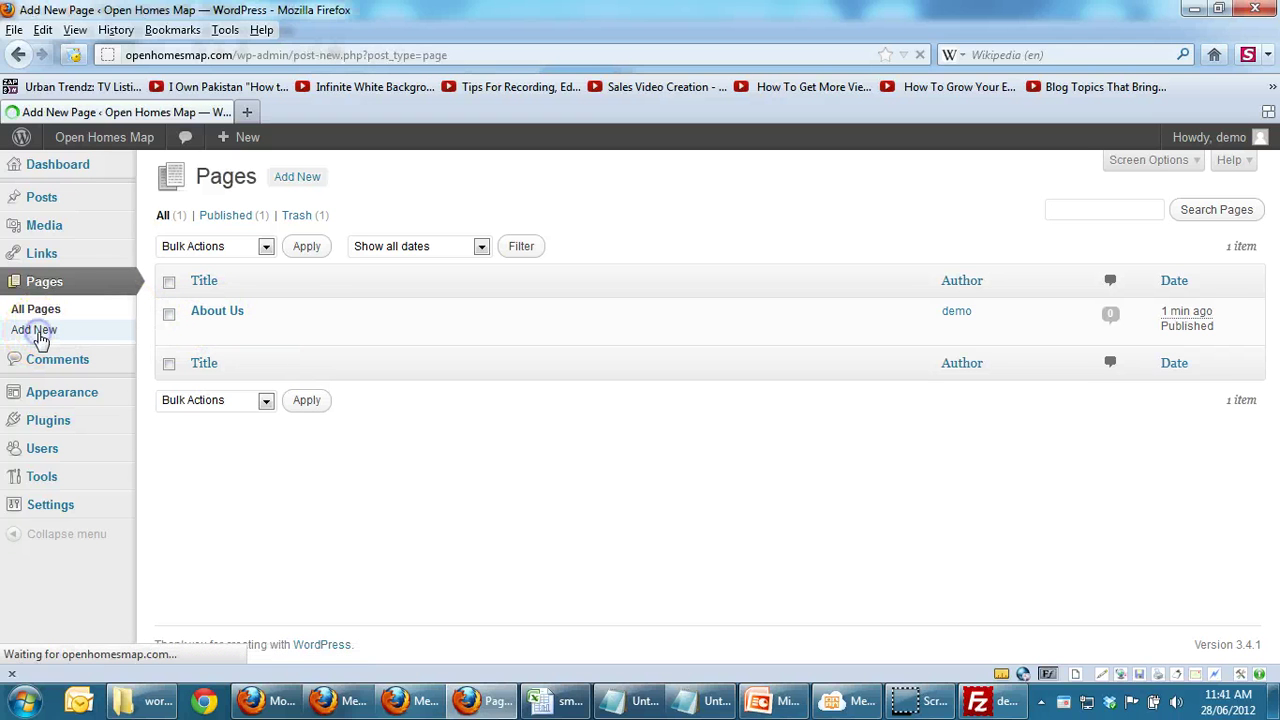
{"action": "left_click", "coordinate": [295, 230]}
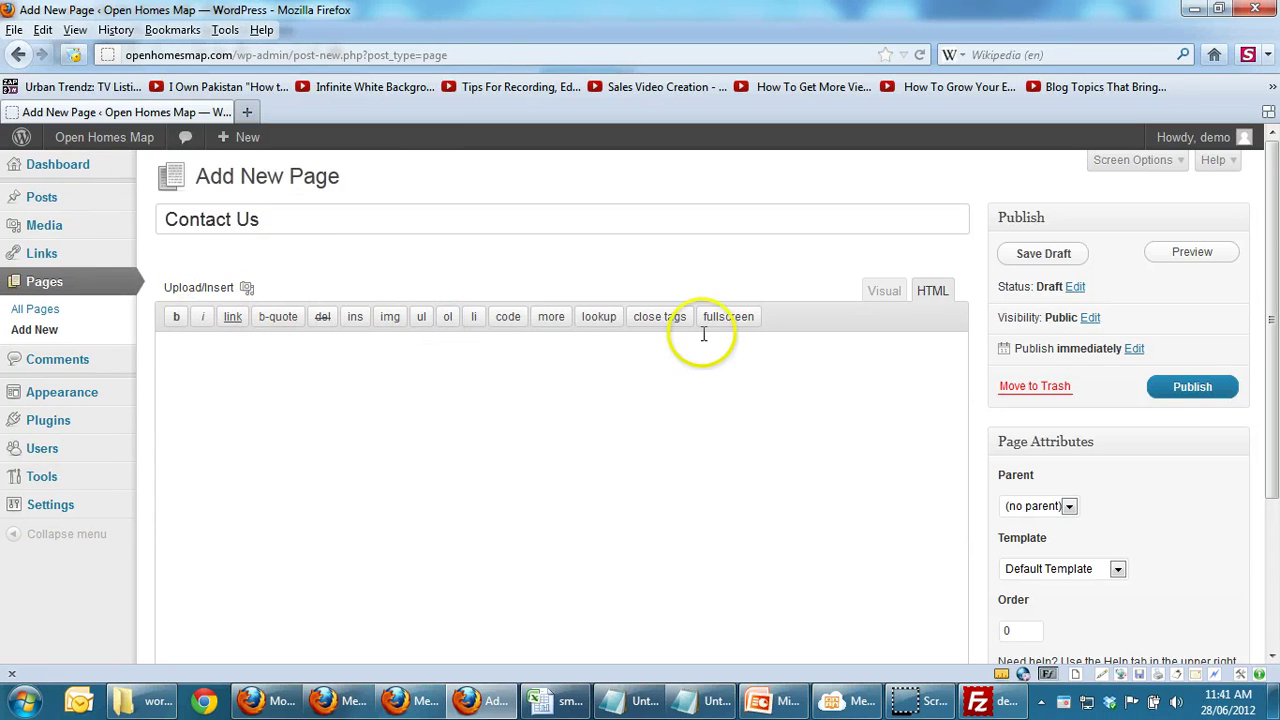
{"action": "left_click", "coordinate": [1191, 391]}
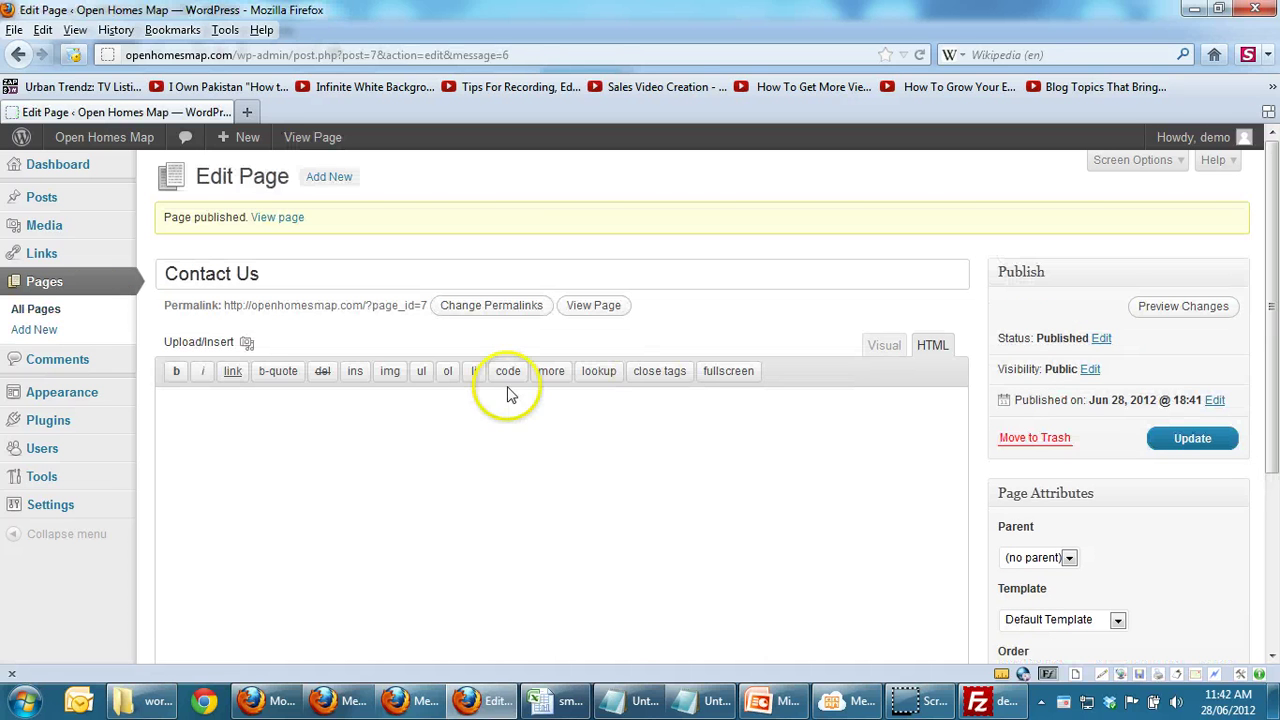
{"action": "left_click", "coordinate": [40, 308]}
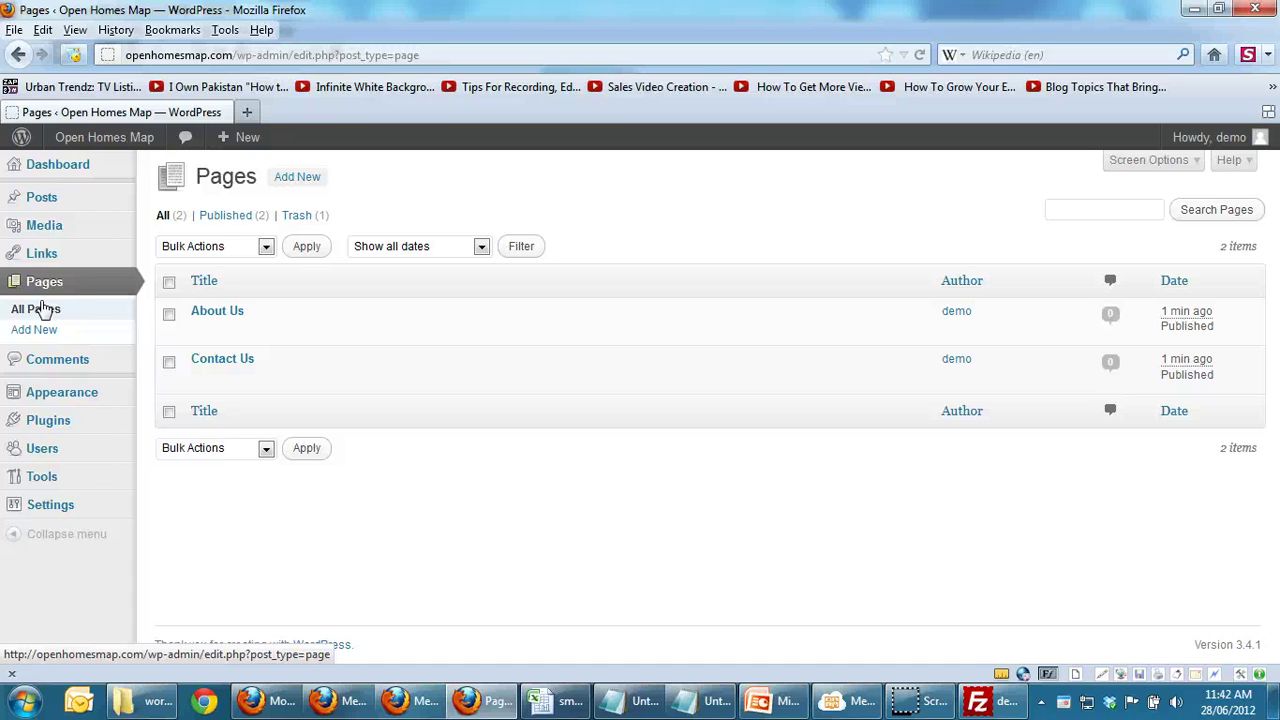
Step: Start a new page titled Vancouver
{"action": "left_click", "coordinate": [36, 331]}
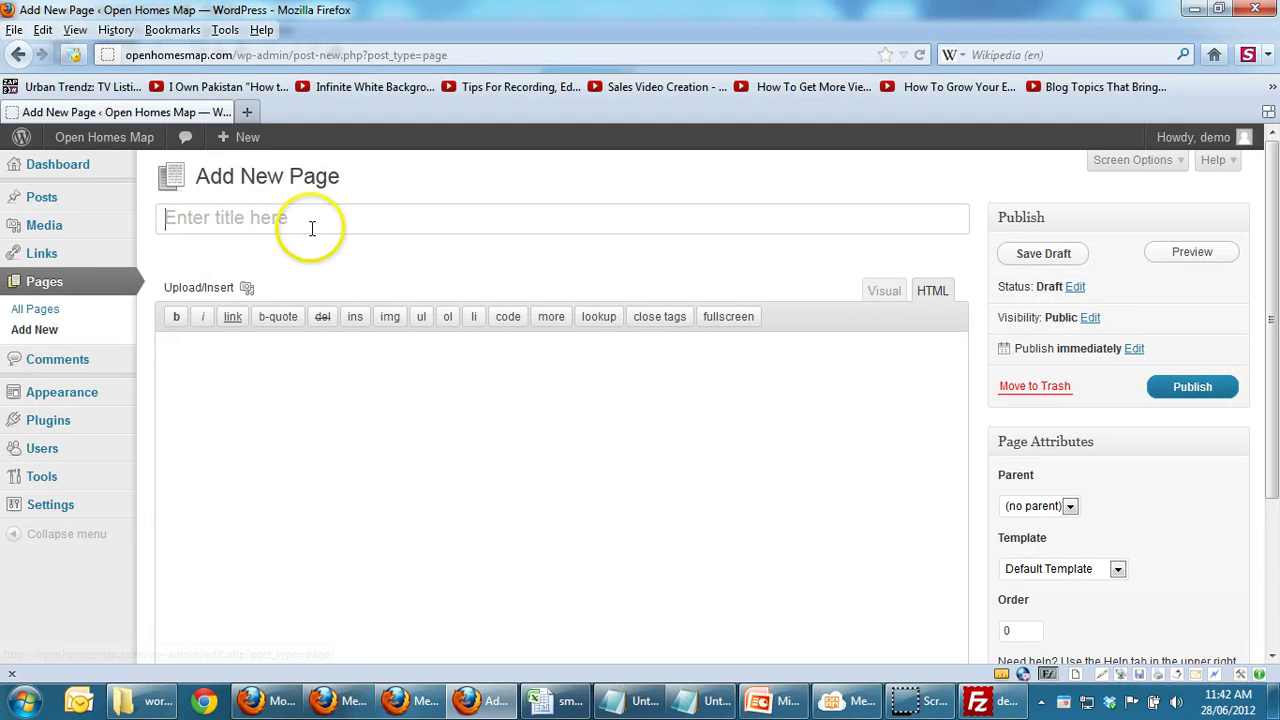
{"action": "left_click", "coordinate": [310, 227]}
{"action": "type", "text": "Vancouver"}
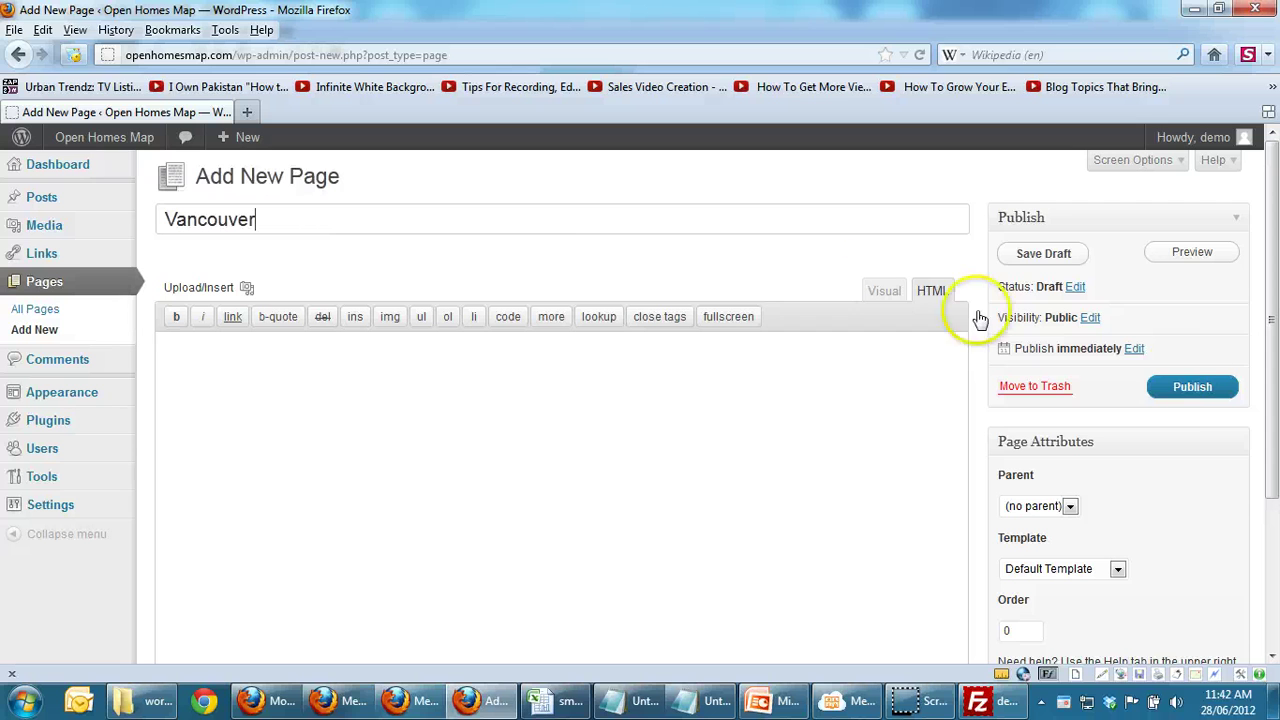
{"action": "left_click", "coordinate": [1190, 388]}
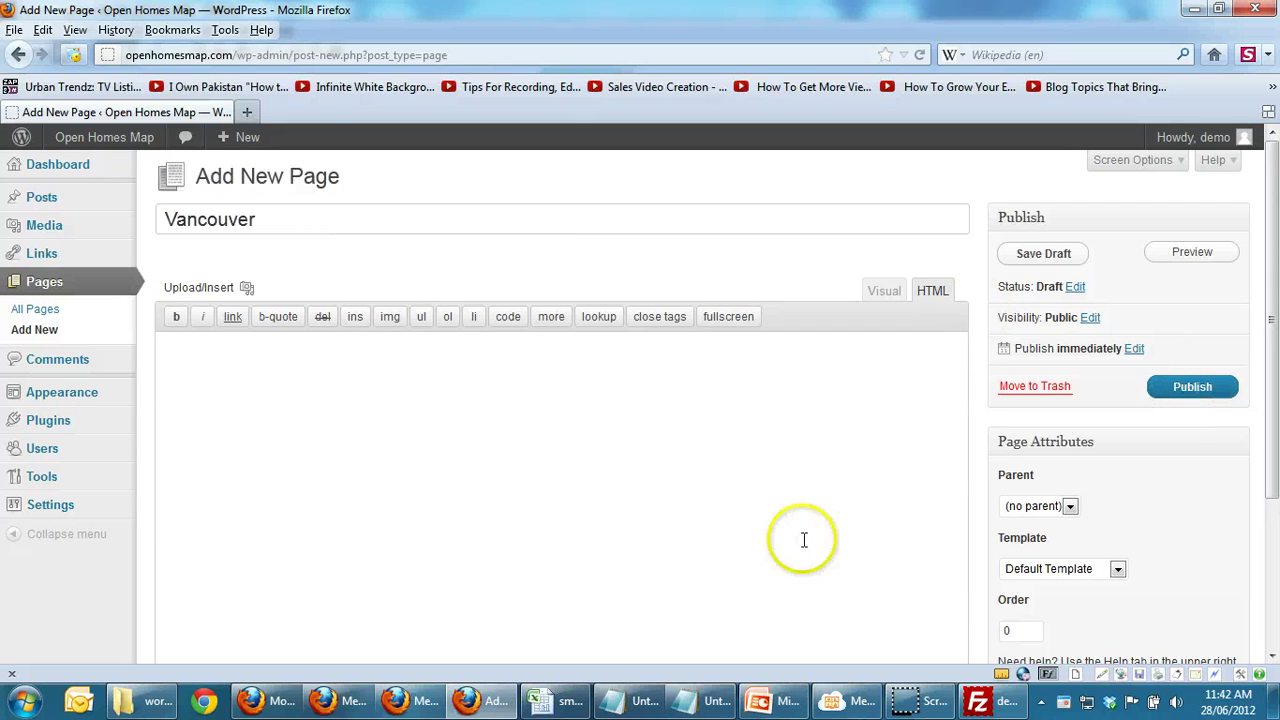
Step: Paste the Vancouver paragraph from Notepad into the page body and publish it
{"action": "left_click", "coordinate": [703, 703]}
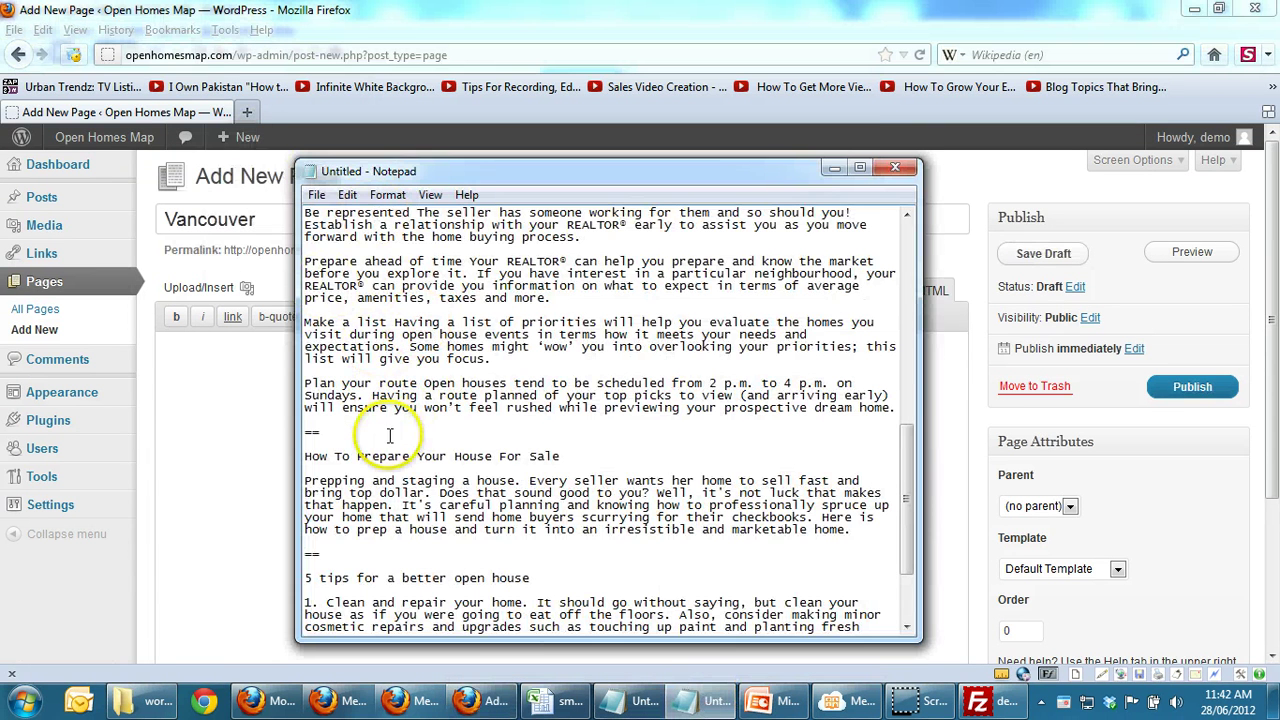
{"action": "left_click_drag", "start_coordinate": [906, 491], "coordinate": [900, 185]}
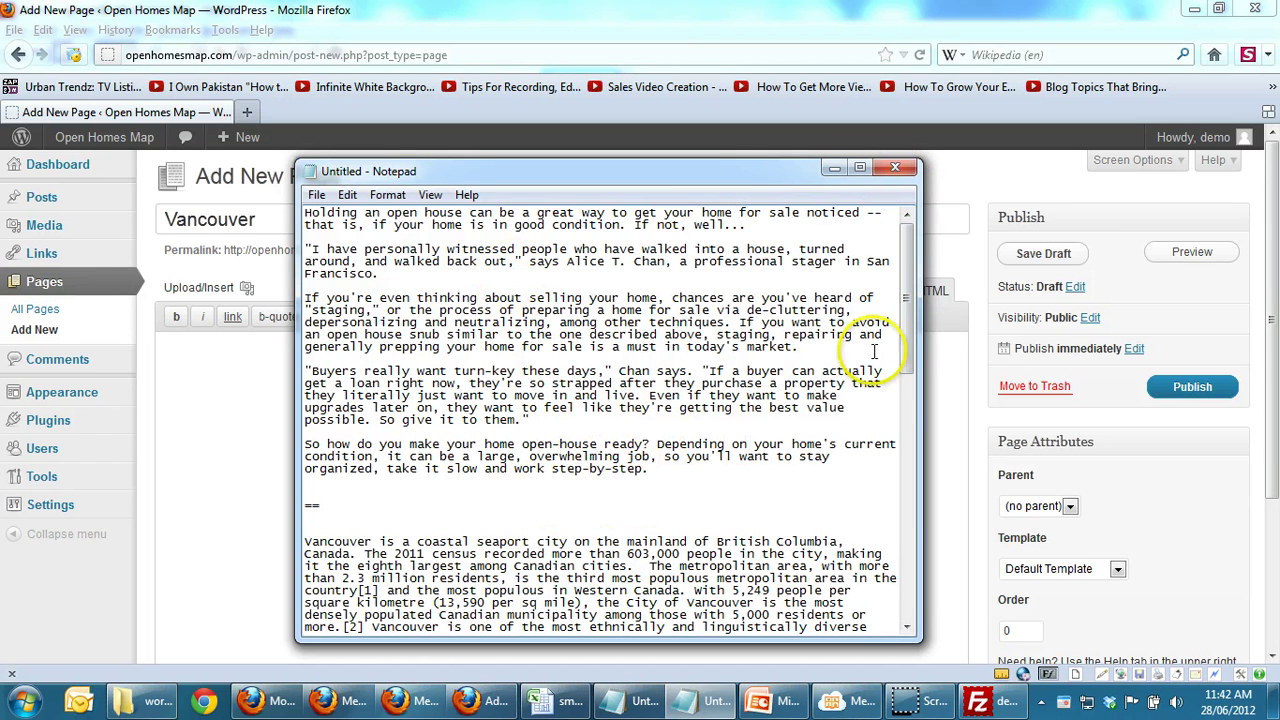
{"action": "scroll", "coordinate": [891, 330], "scroll_direction": "down", "scroll_amount": 6}
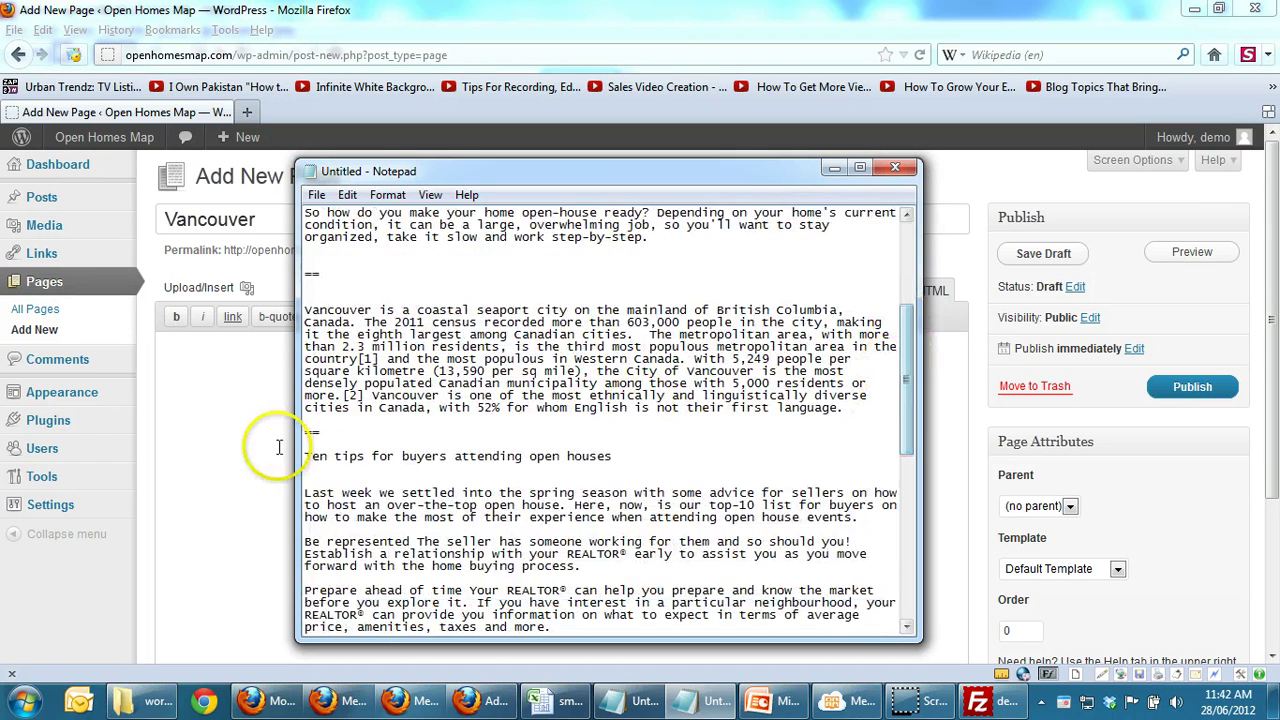
{"action": "left_click", "coordinate": [305, 316]}
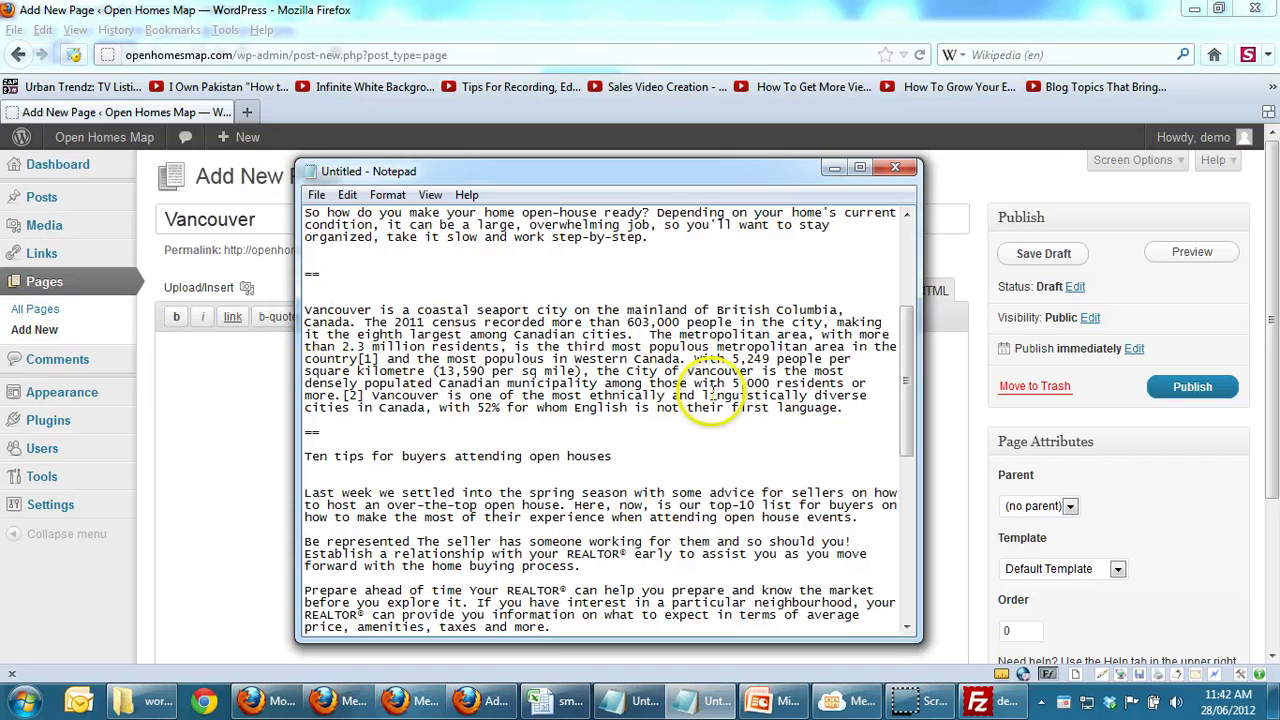
{"action": "left_click", "coordinate": [859, 410], "text": "shift"}
{"action": "key", "text": "ctrl+c"}
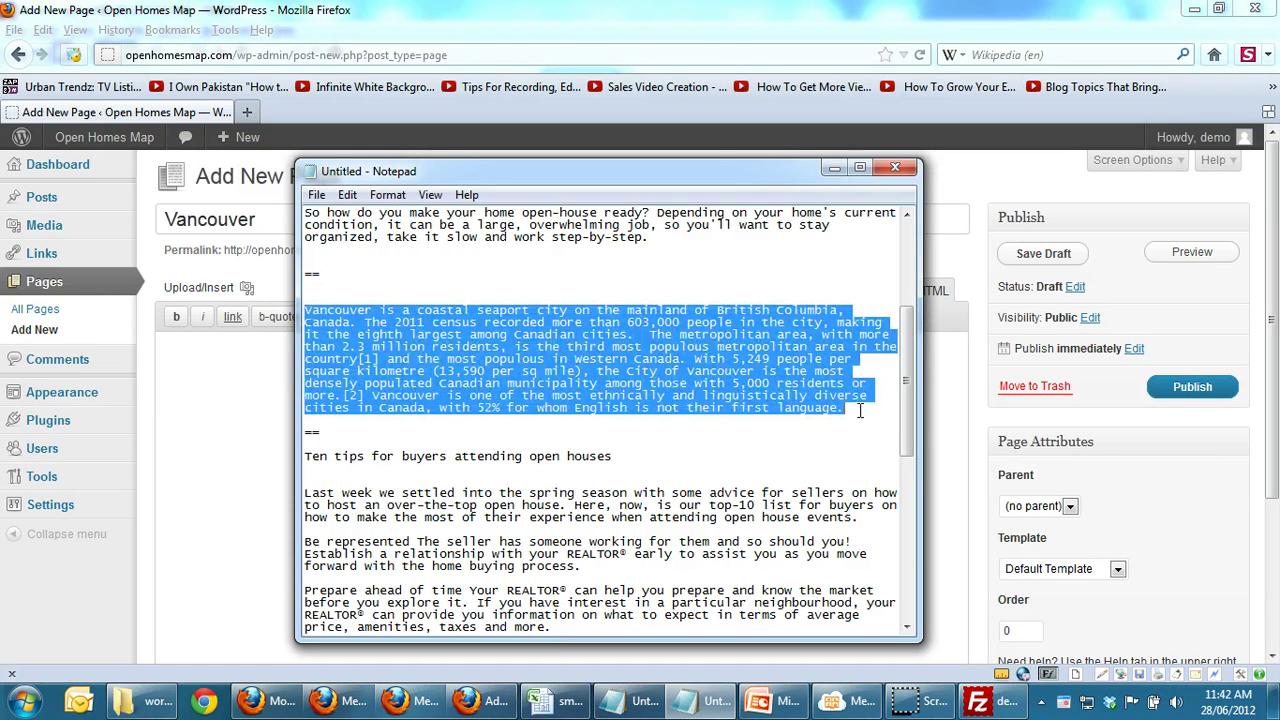
{"action": "key", "text": "alt+Tab"}
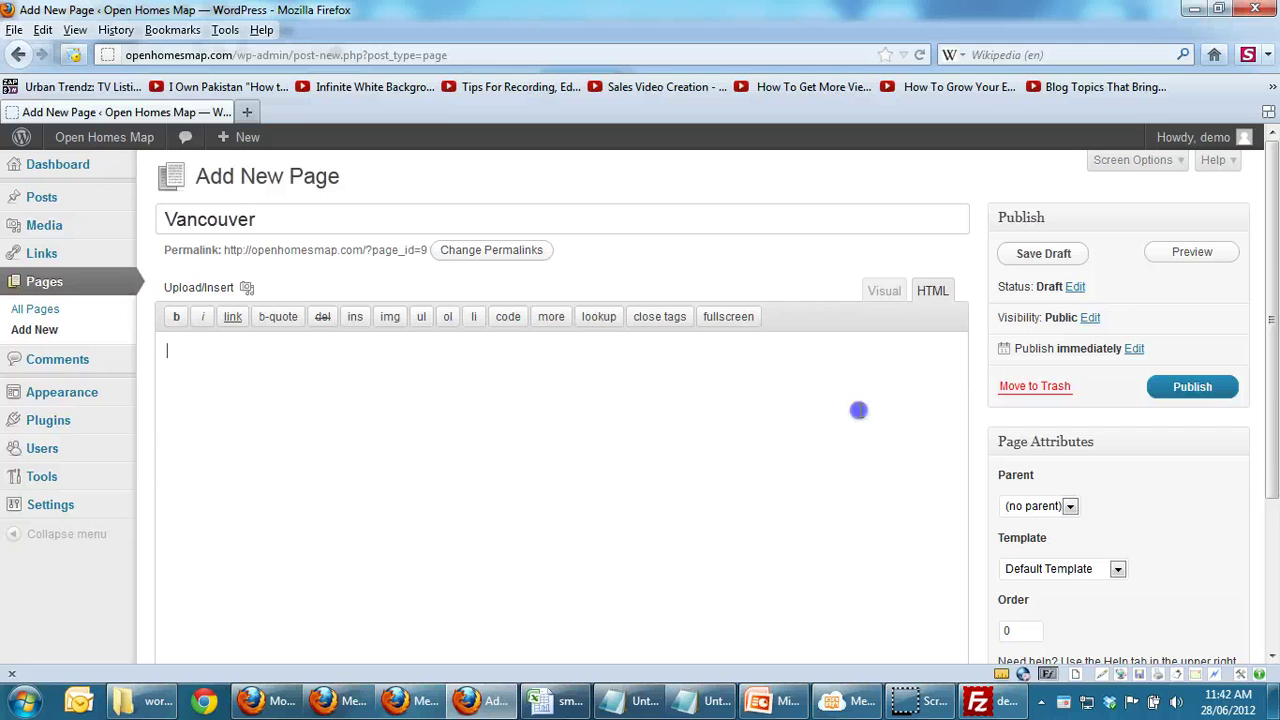
{"action": "key", "text": "ctrl+v"}
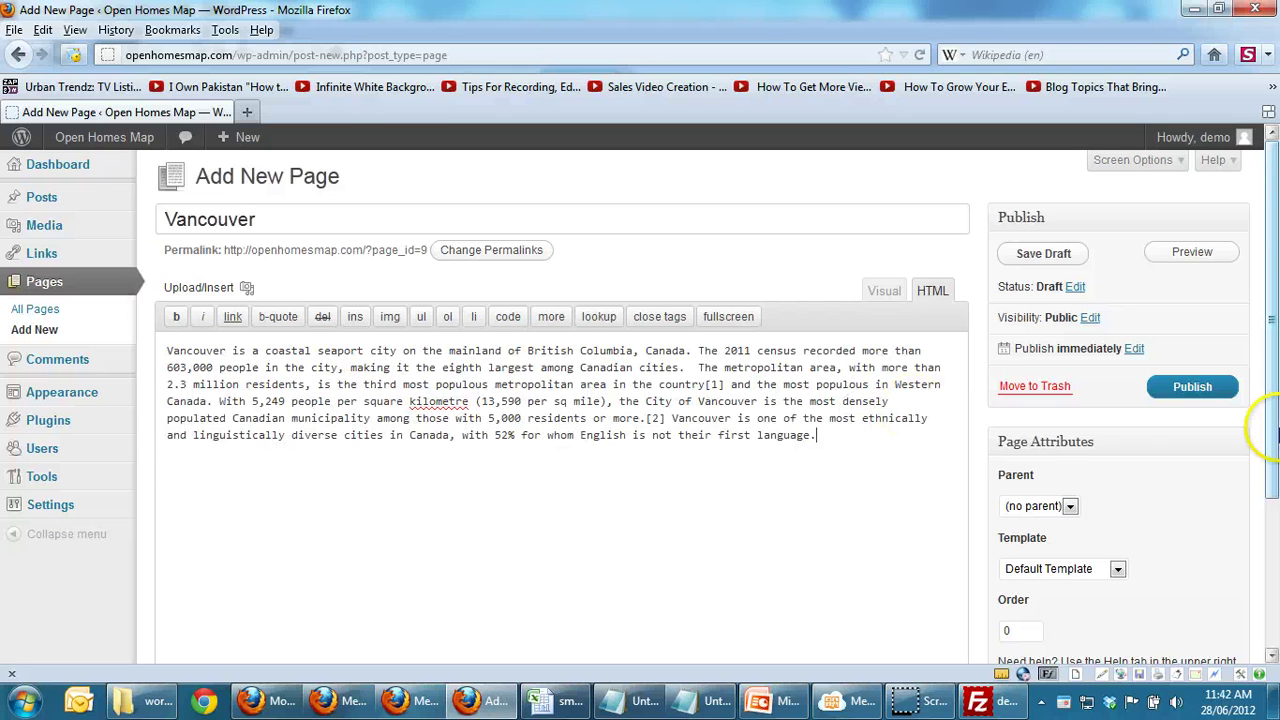
{"action": "left_click", "coordinate": [1178, 390]}
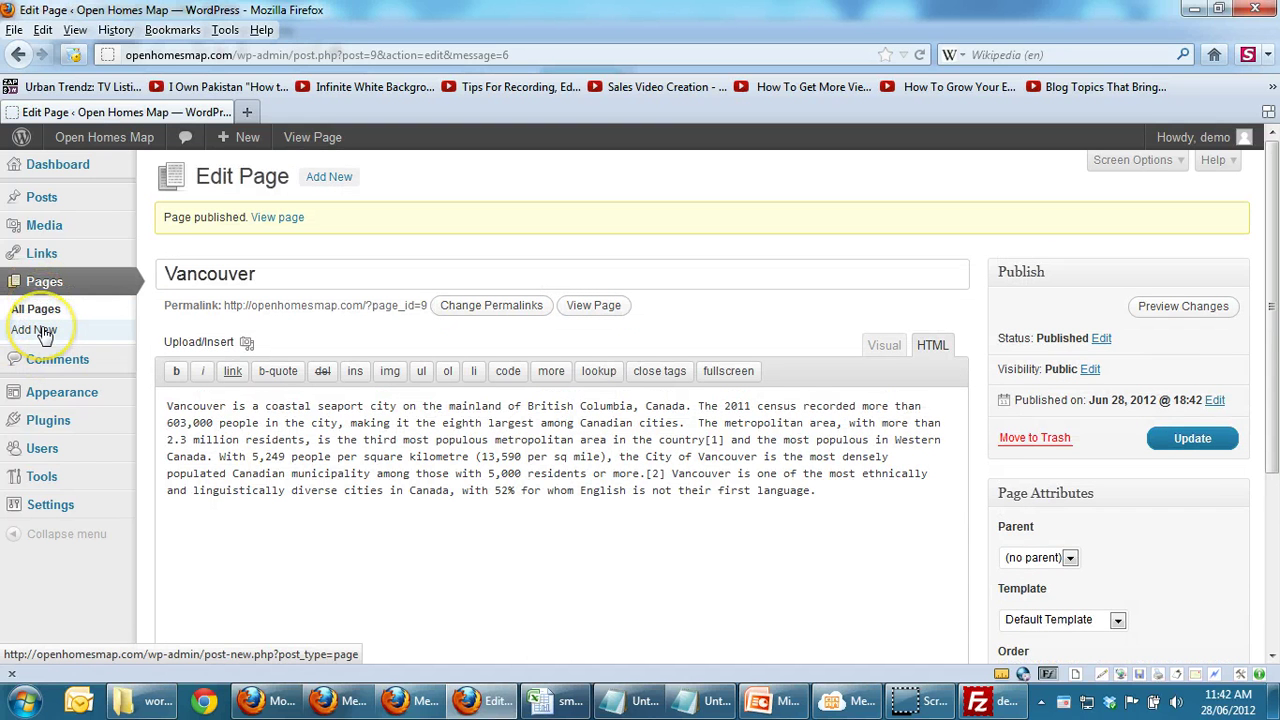
Step: Create and publish new pages titled 'Burnaby' and 'White Rock'
{"action": "left_click", "coordinate": [40, 331]}
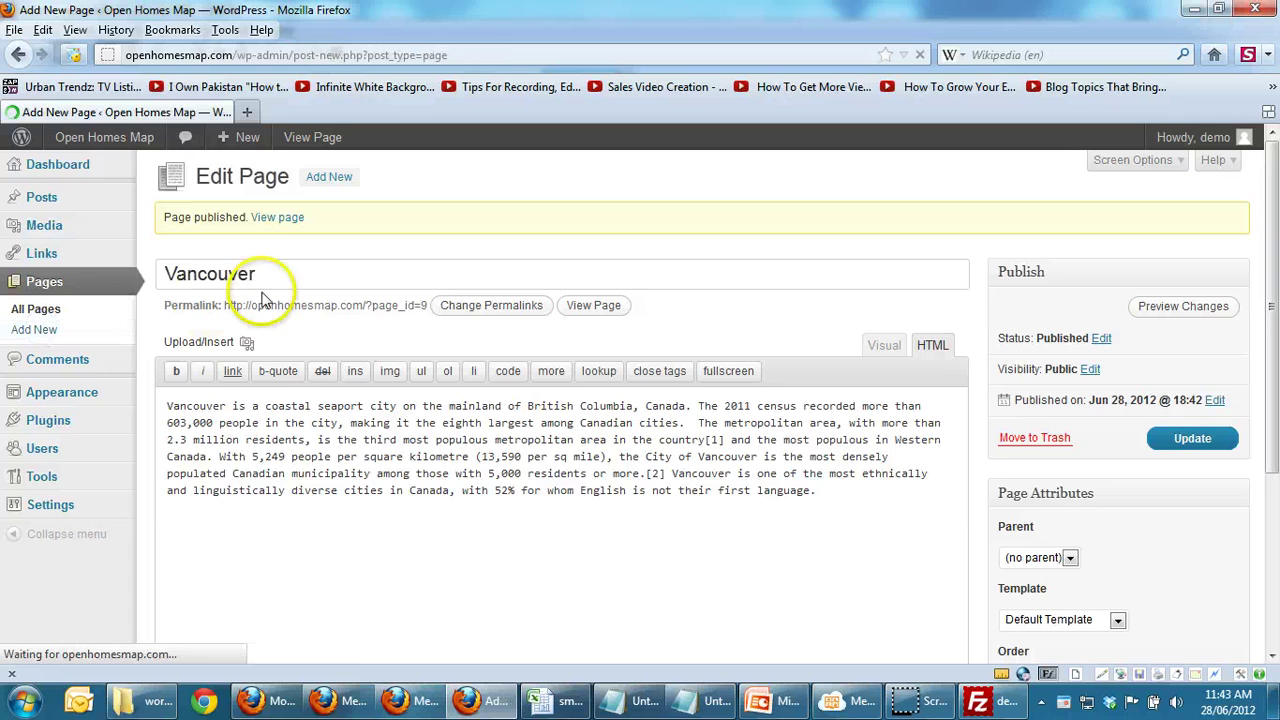
{"action": "type", "text": "Bu"}
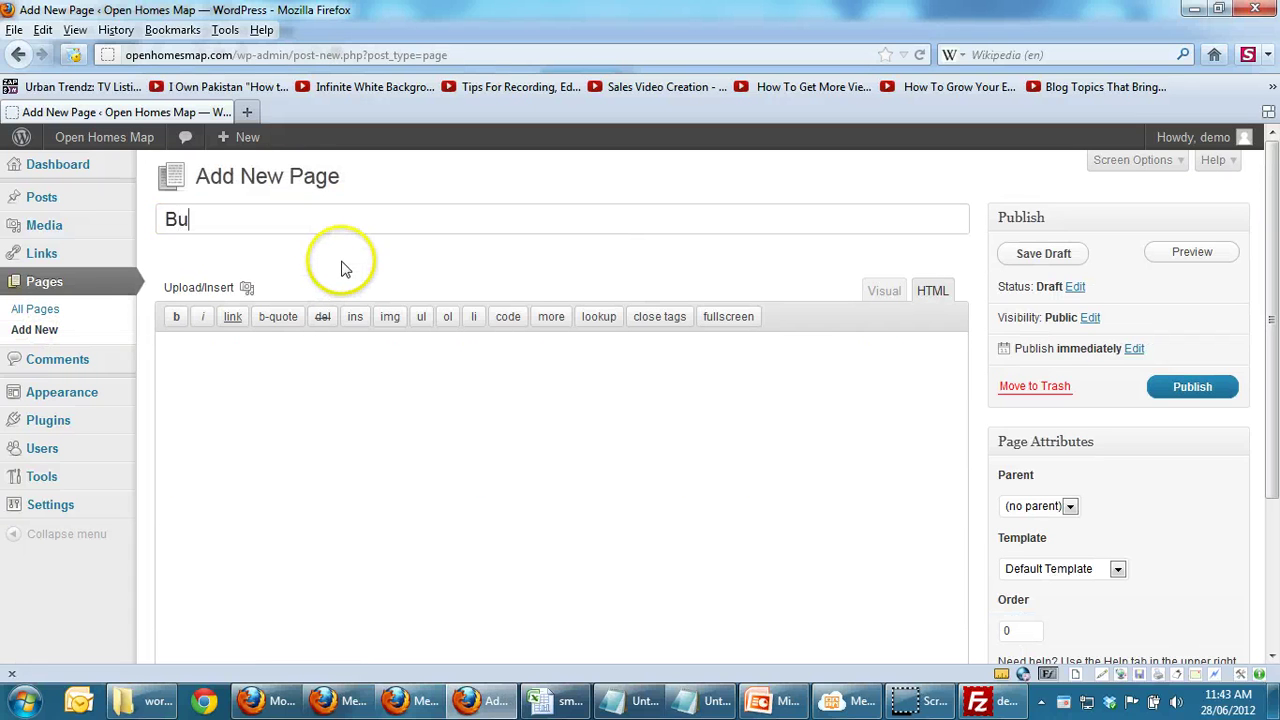
{"action": "type", "text": "rnby"}
{"action": "key", "text": "BackSpace"}
{"action": "left_click", "coordinate": [1192, 390]}
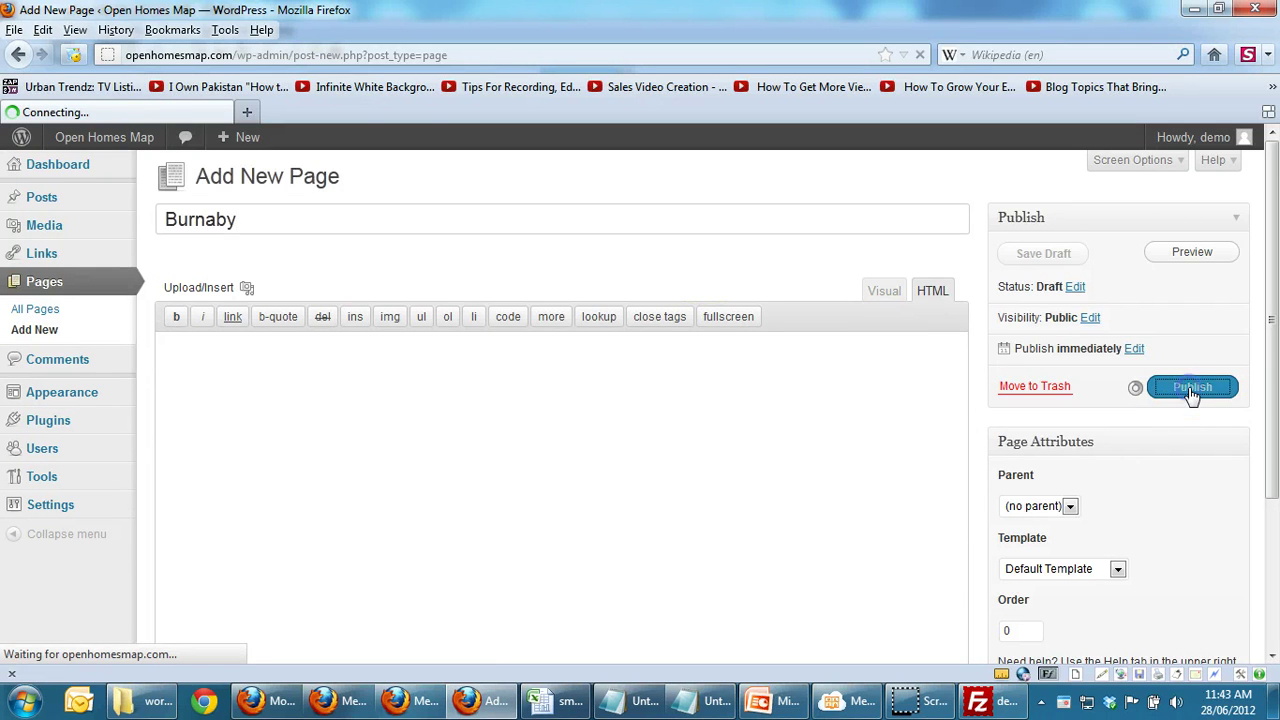
{"action": "left_click", "coordinate": [35, 329]}
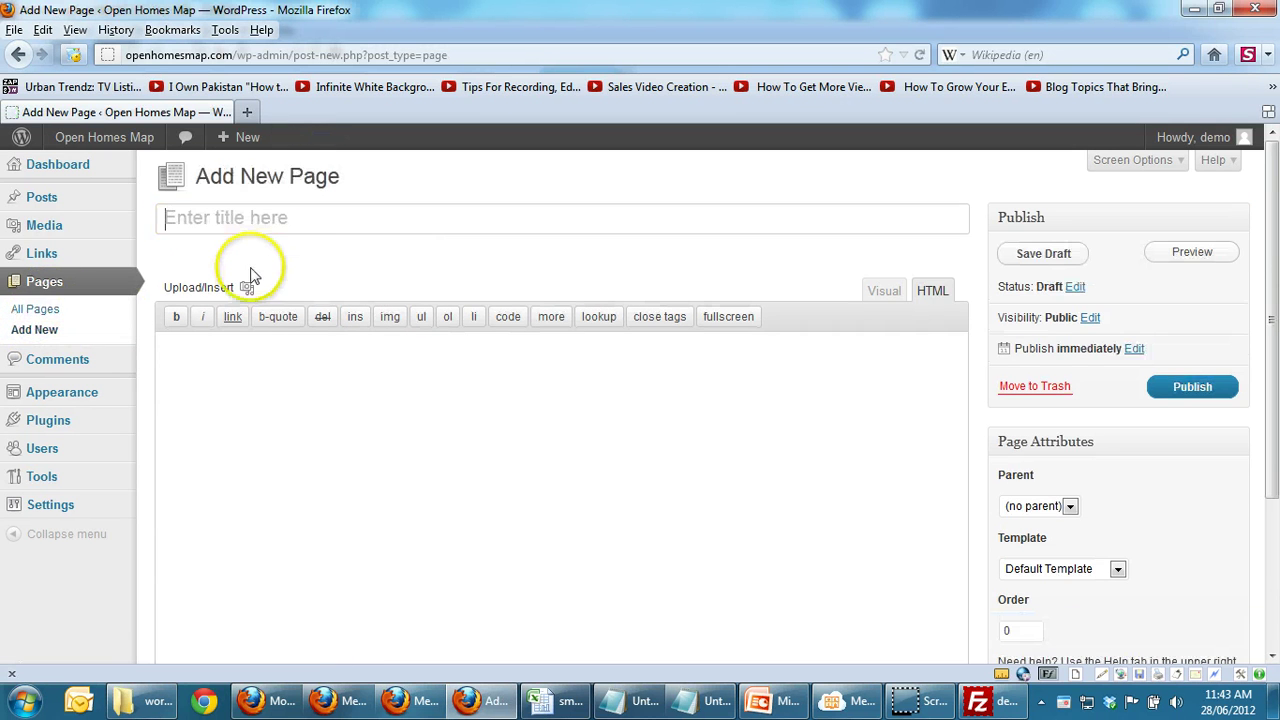
{"action": "left_click", "coordinate": [320, 210]}
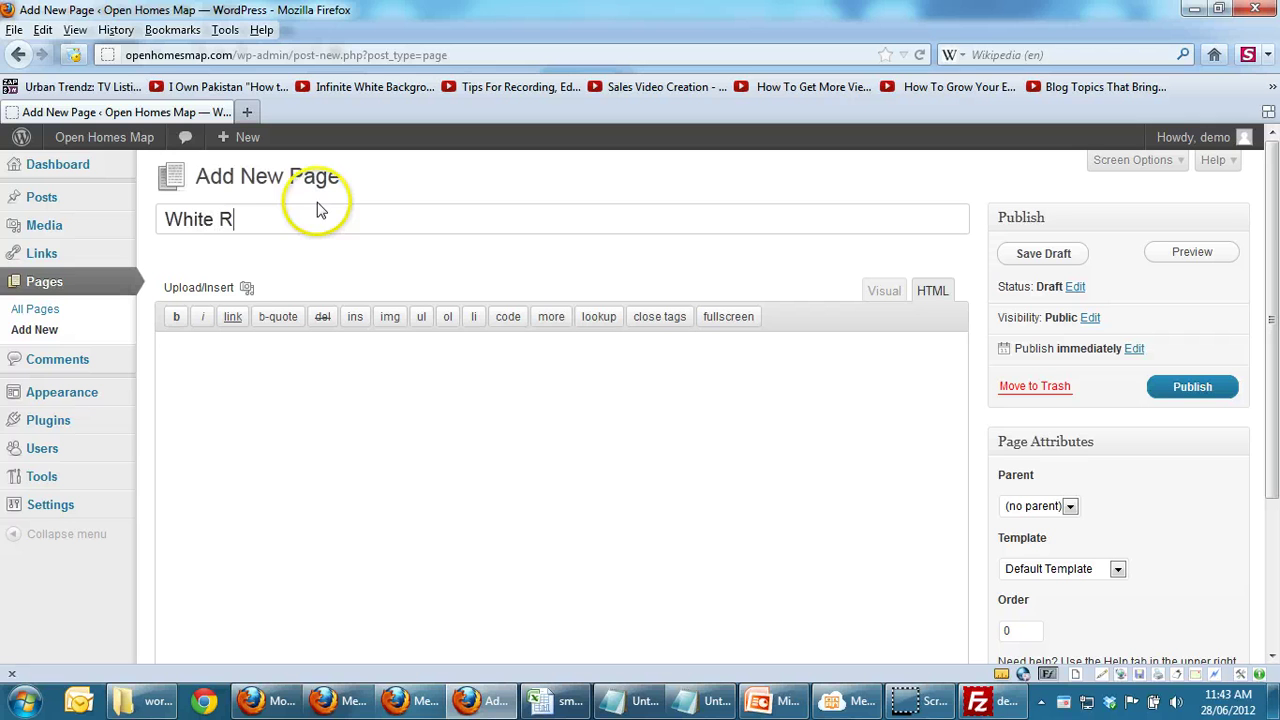
{"action": "left_click", "coordinate": [1200, 387]}
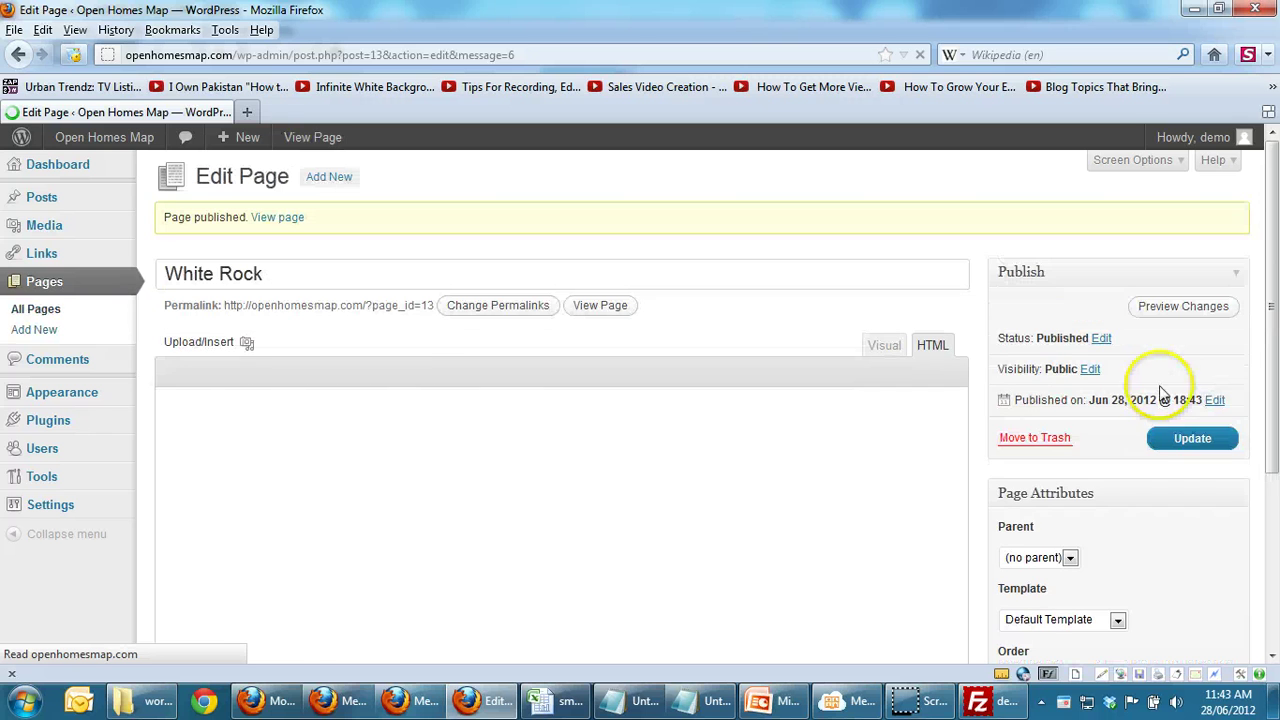
Step: Publish 'Yaletown' and 'Coal Harbour' pages, then view All Pages showing seven published pages
{"action": "left_click", "coordinate": [38, 309]}
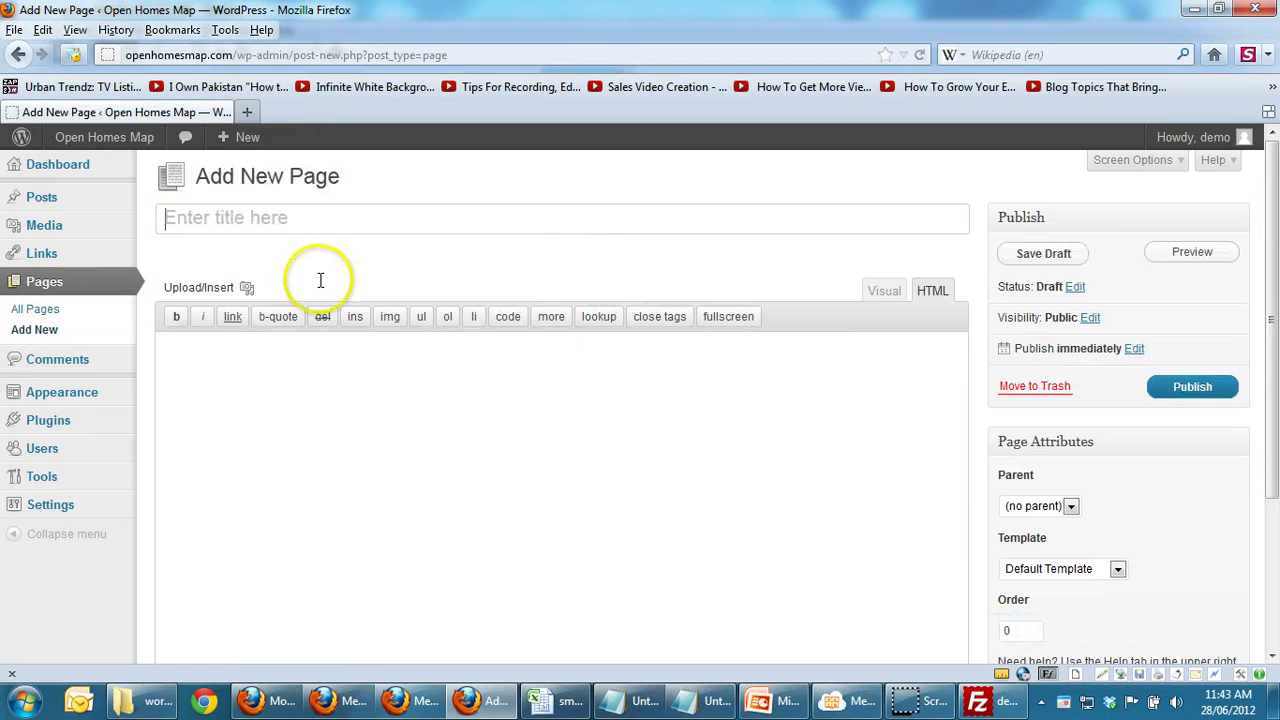
{"action": "type", "text": "Yaletown"}
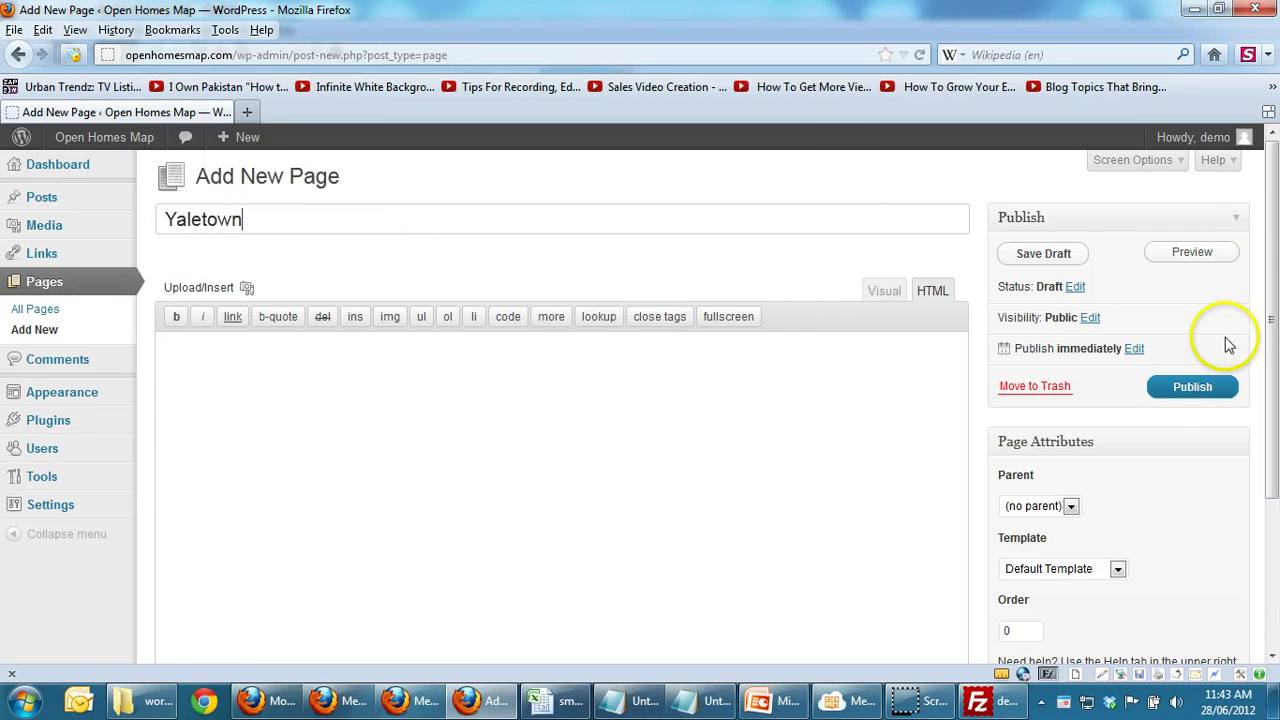
{"action": "left_click", "coordinate": [1172, 388]}
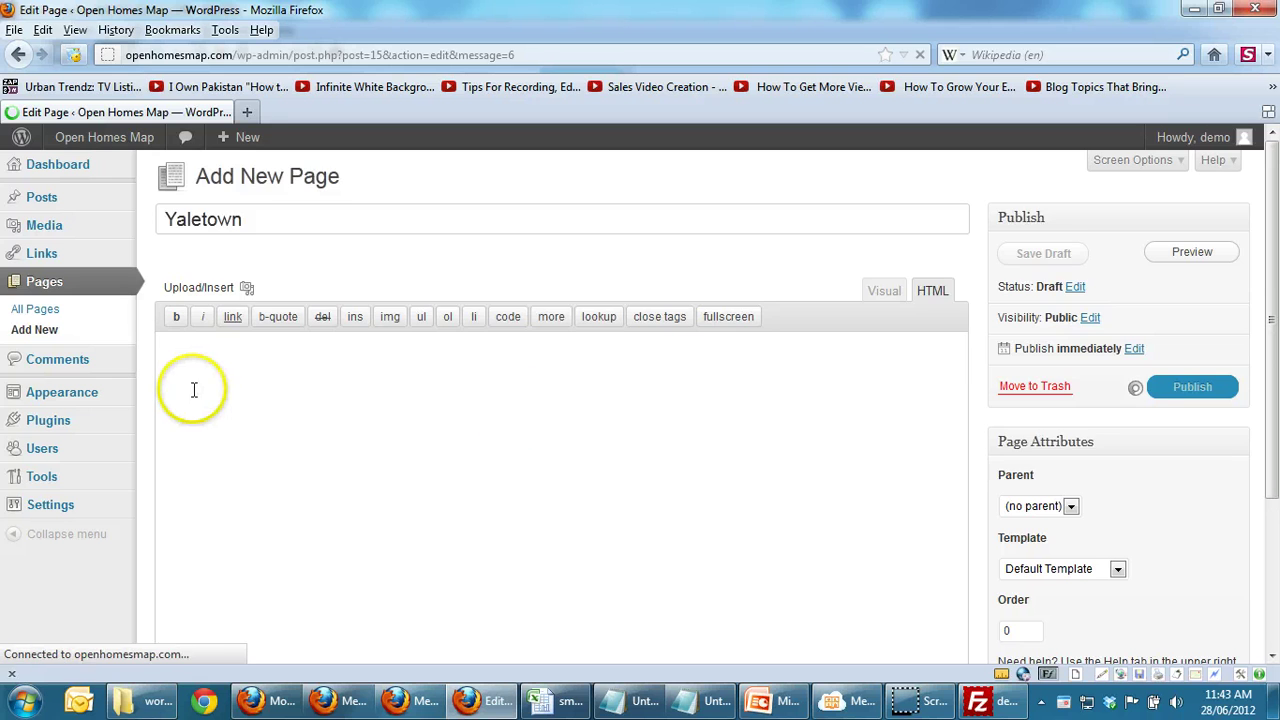
{"action": "left_click", "coordinate": [36, 332]}
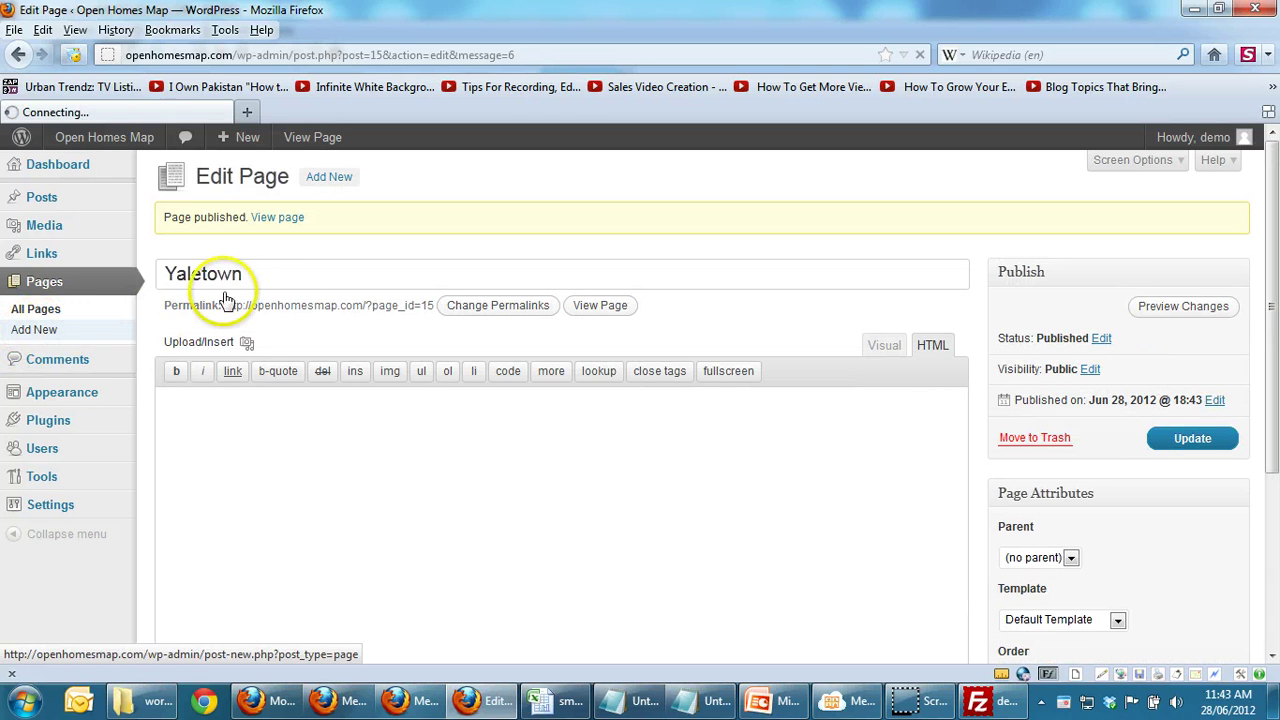
{"action": "type", "text": "Coal Harbour"}
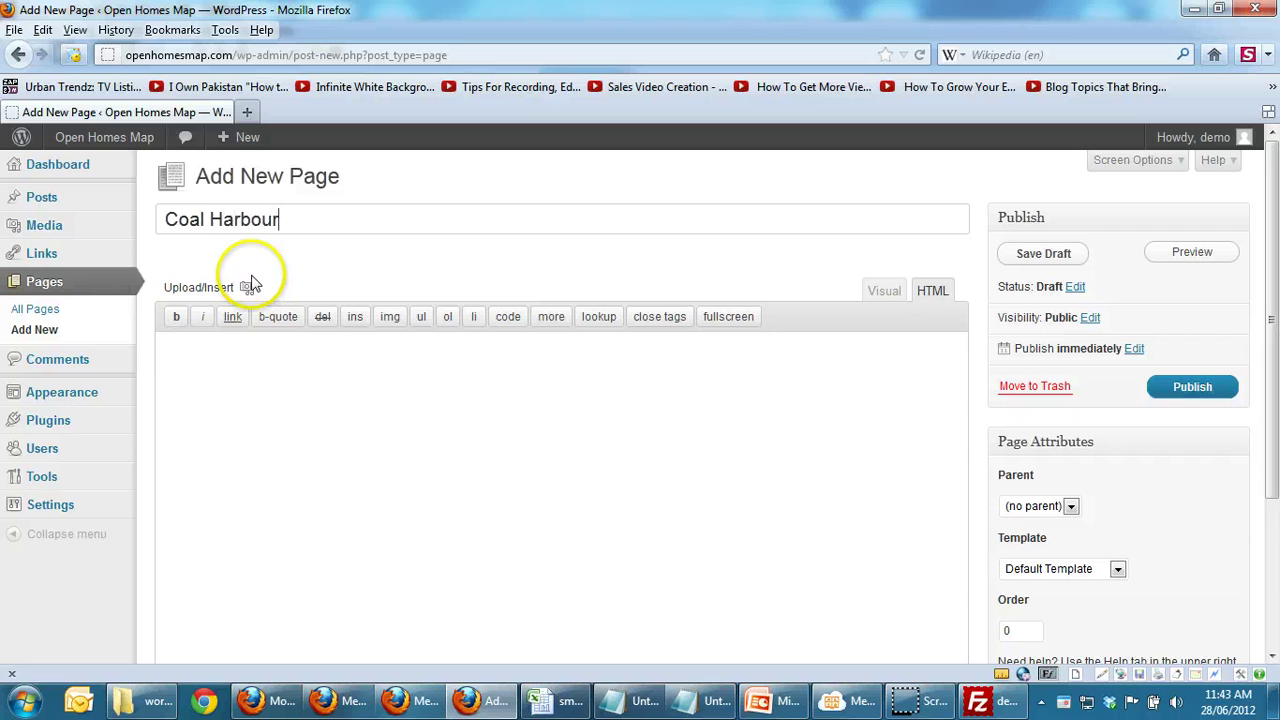
{"action": "left_click", "coordinate": [1192, 388]}
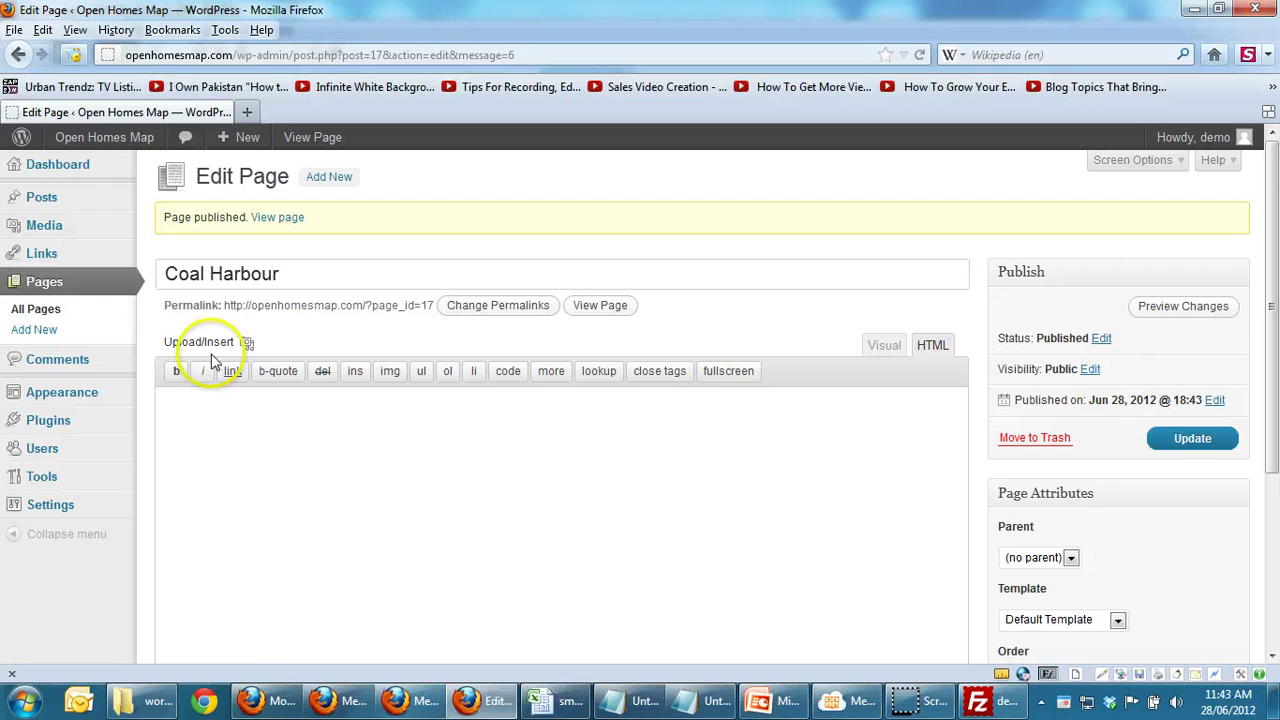
{"action": "left_click", "coordinate": [45, 313]}
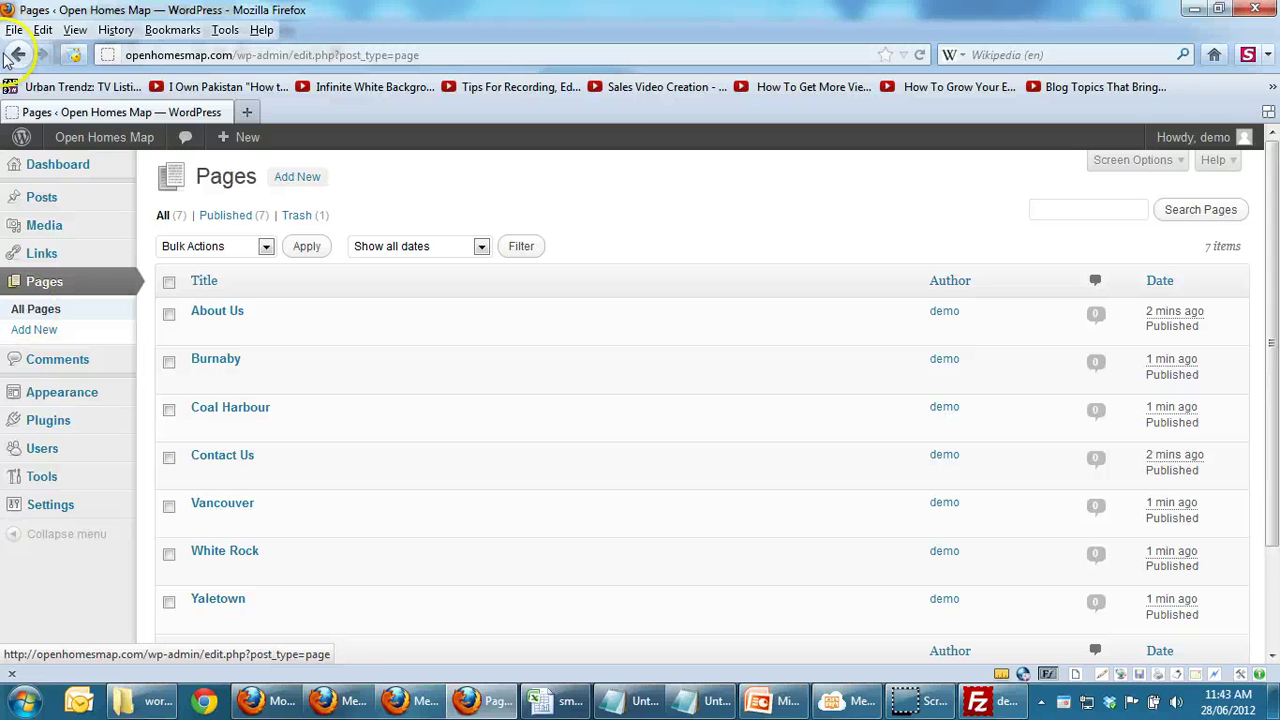
Step: Visit the live Open Homes Map site and read the Vancouver page's coastal seaport paragraph
{"action": "mouse_move", "coordinate": [103, 137]}
{"action": "left_click", "coordinate": [95, 170]}
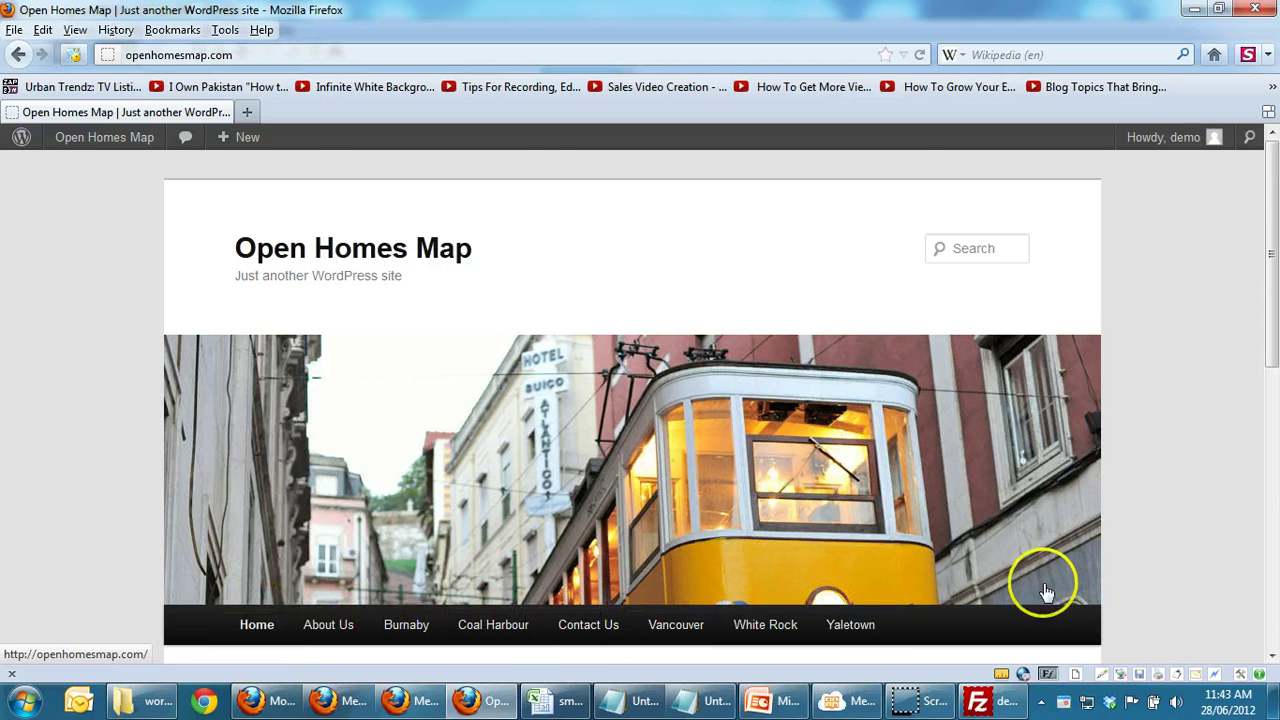
{"action": "scroll", "coordinate": [1258, 214], "scroll_direction": "down", "scroll_amount": 5}
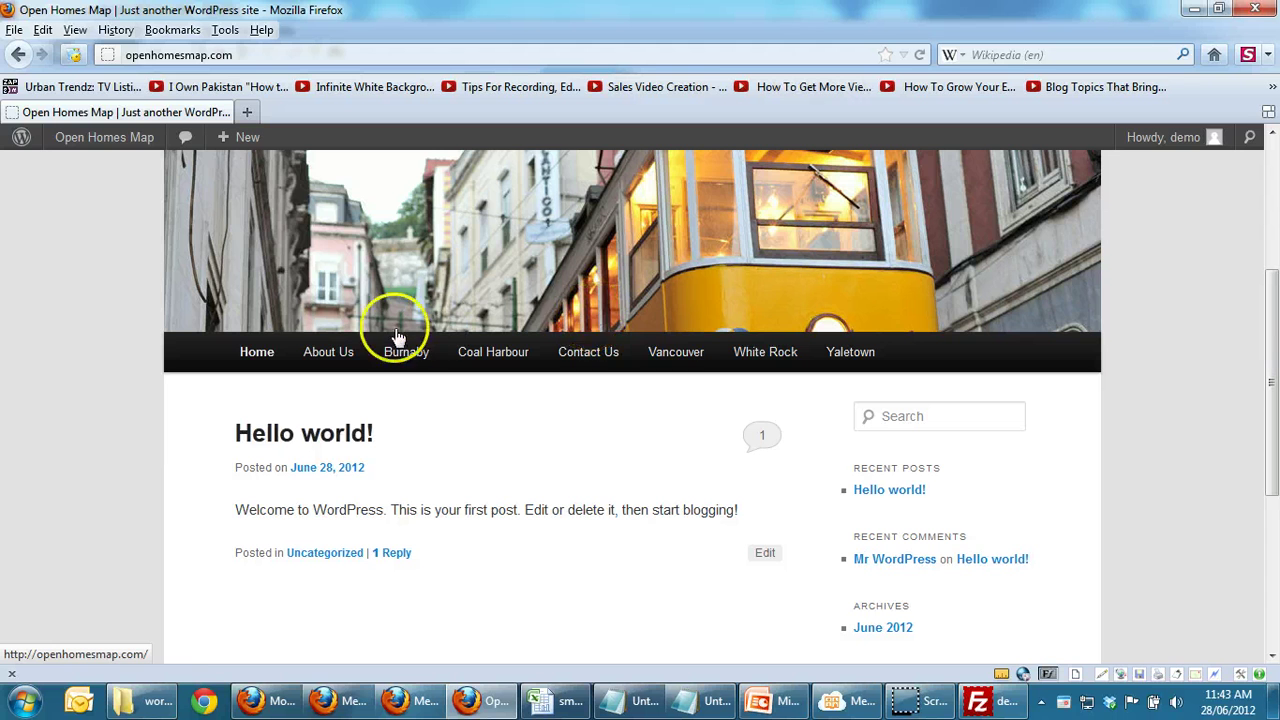
{"action": "left_click", "coordinate": [676, 352]}
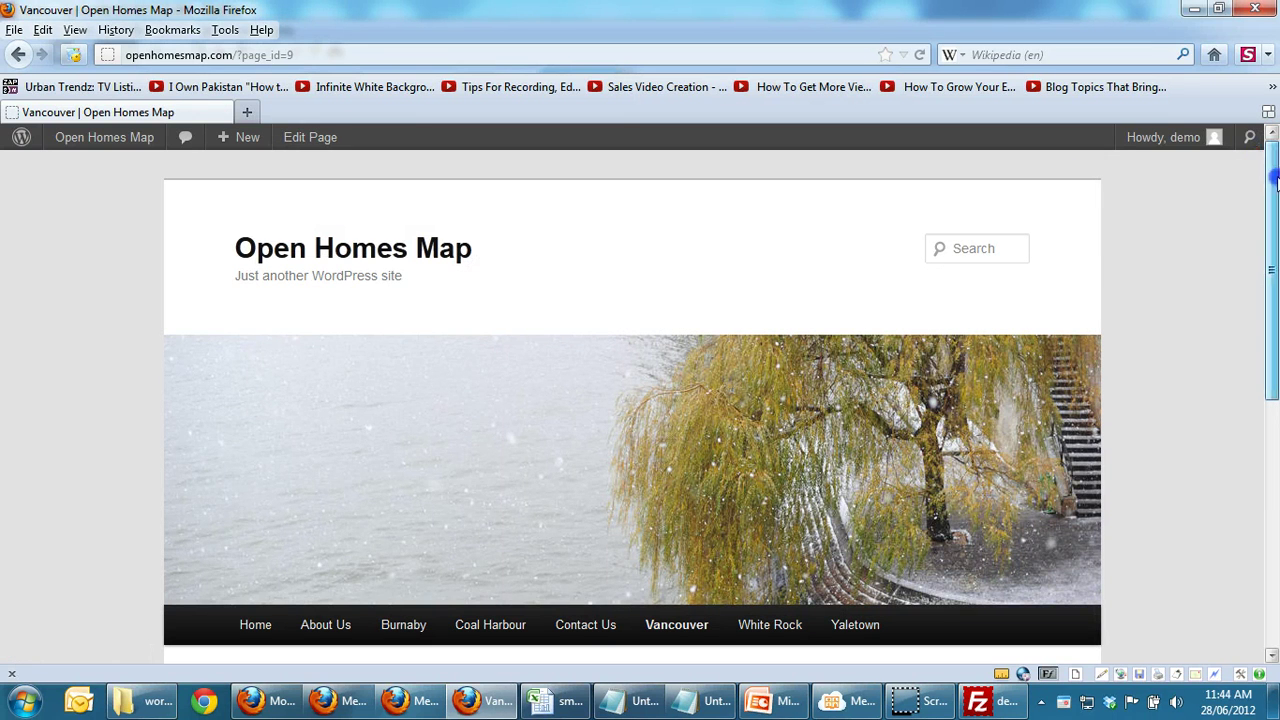
{"action": "left_click_drag", "start_coordinate": [1275, 177], "coordinate": [1245, 423]}
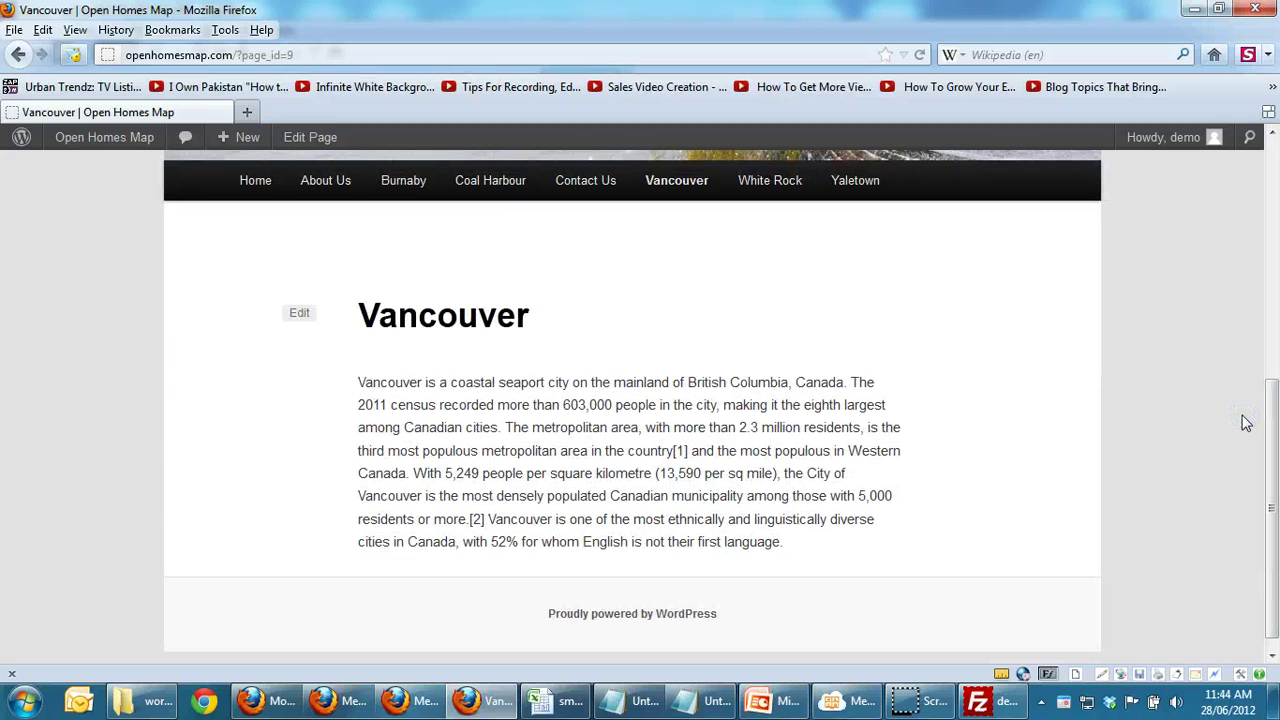
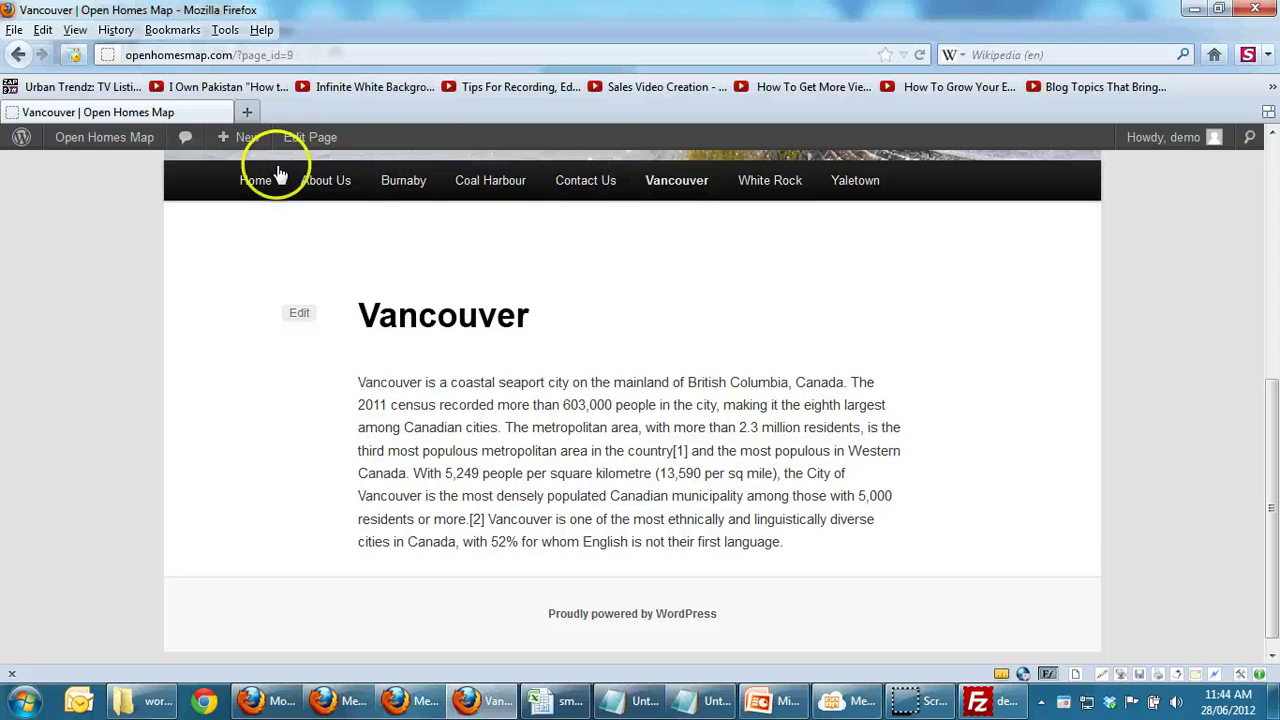
Step: Leave the Vancouver page for the Open Homes Map admin Dashboard
{"action": "left_click", "coordinate": [77, 142]}
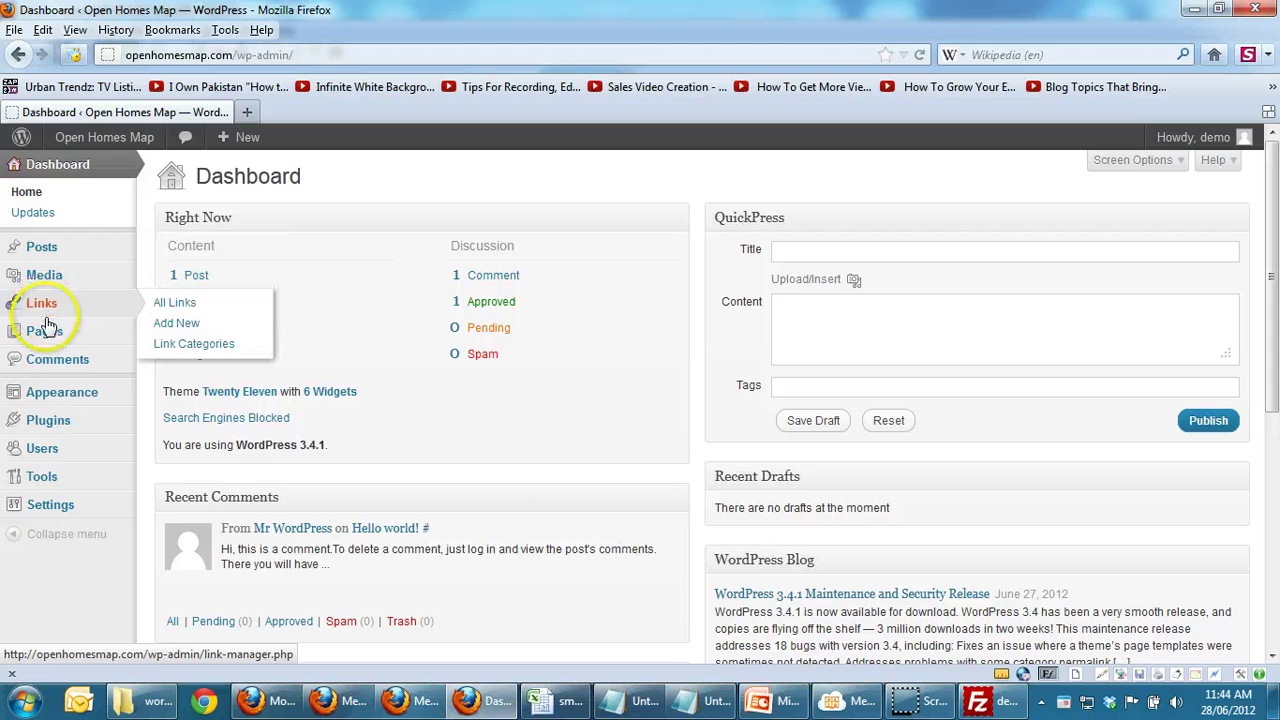
{"action": "mouse_move", "coordinate": [48, 390]}
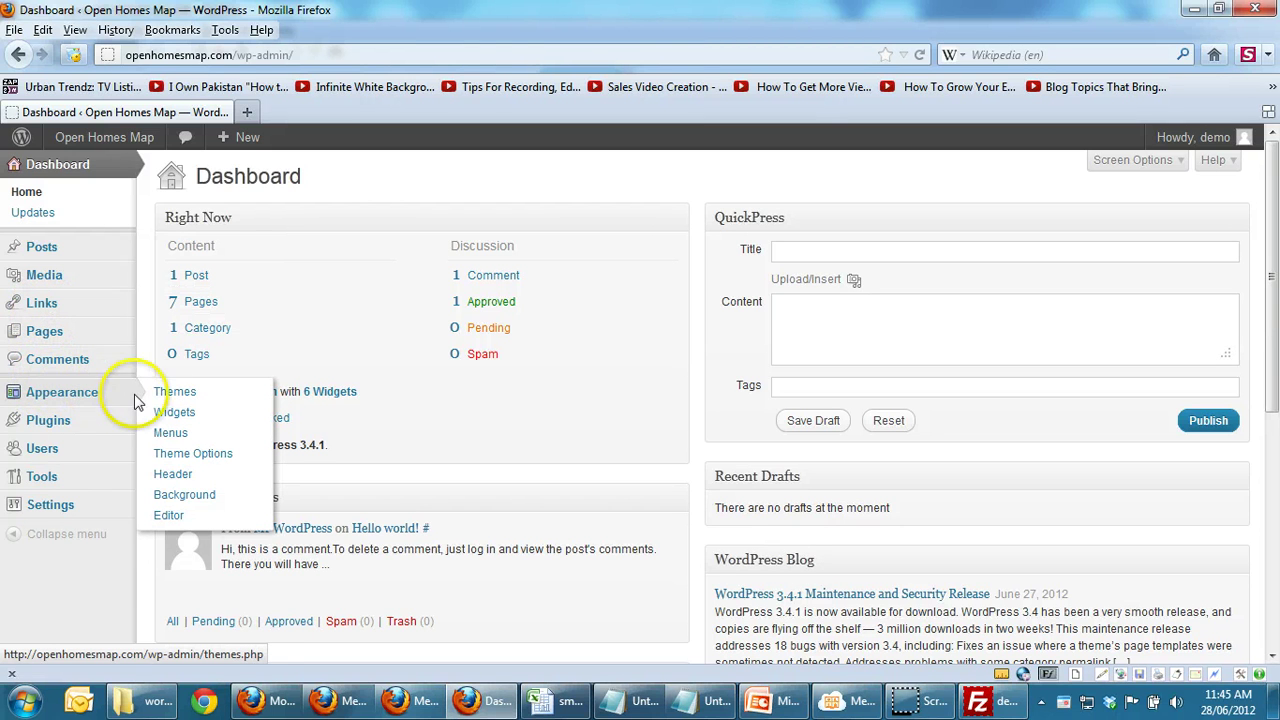
Step: Create a new navigation menu named 'menu' on the Appearance > Menus screen
{"action": "left_click", "coordinate": [172, 435]}
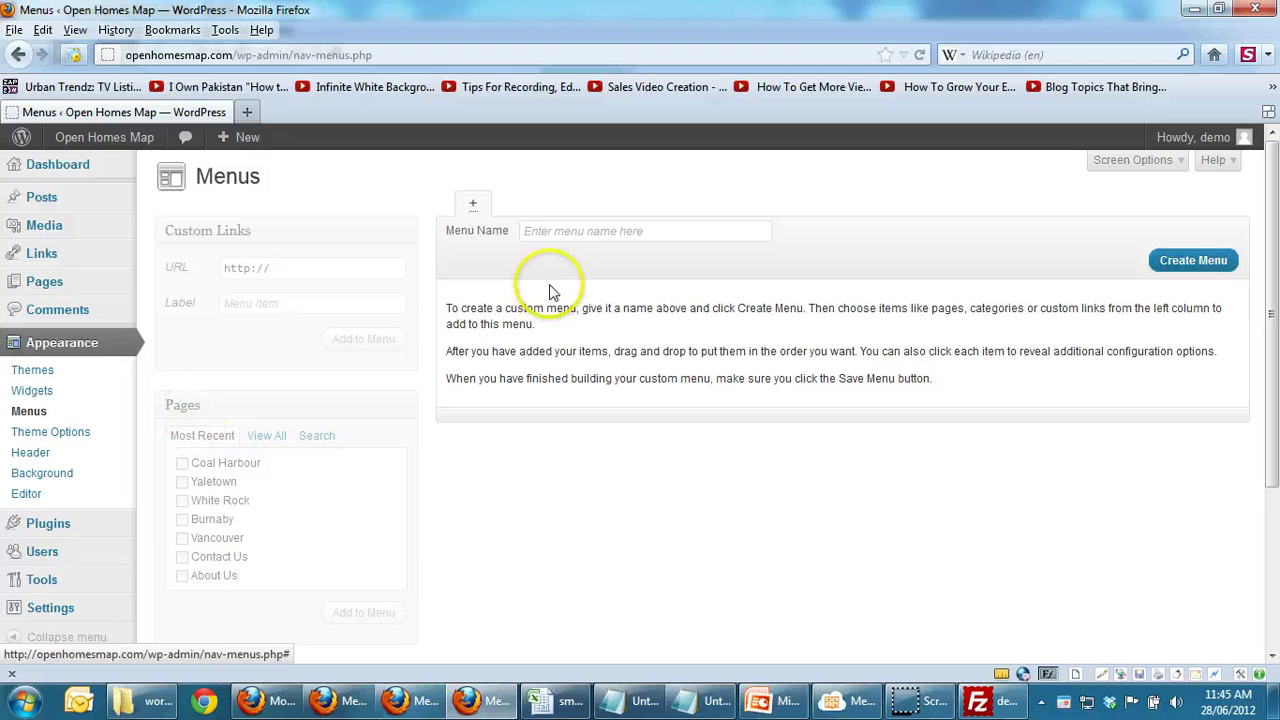
{"action": "left_click", "coordinate": [544, 230]}
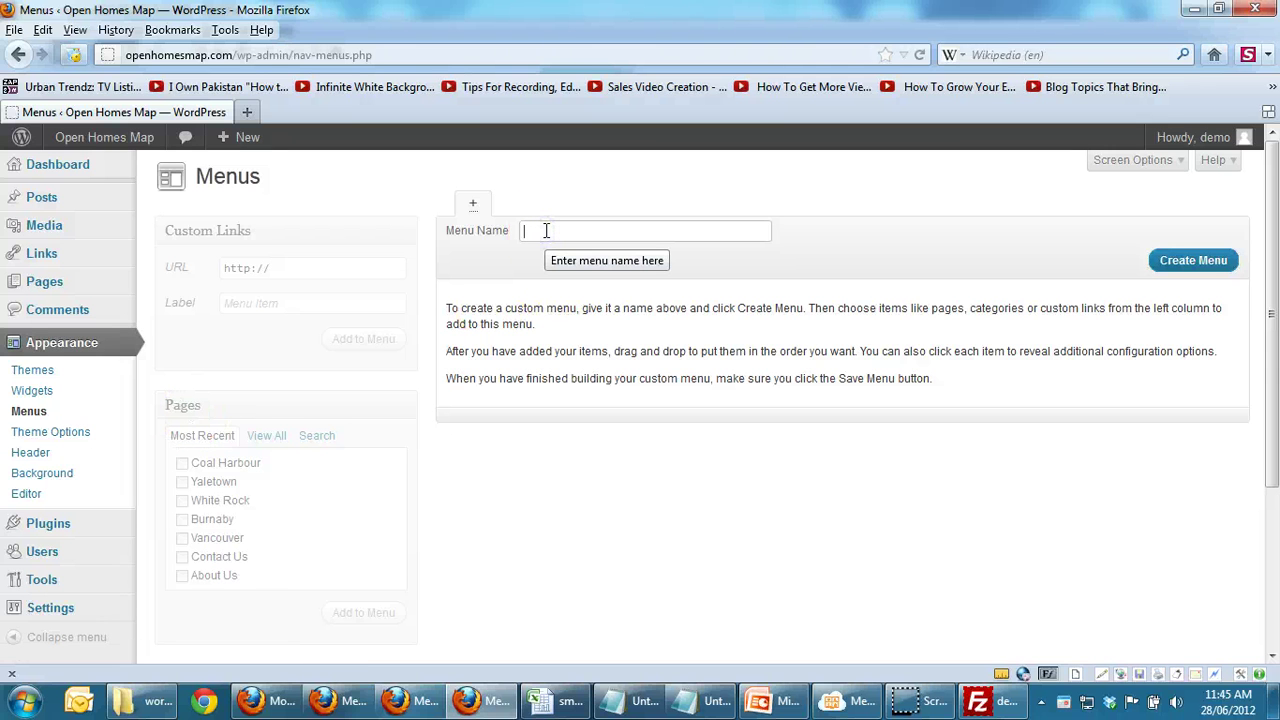
{"action": "type", "text": "menu"}
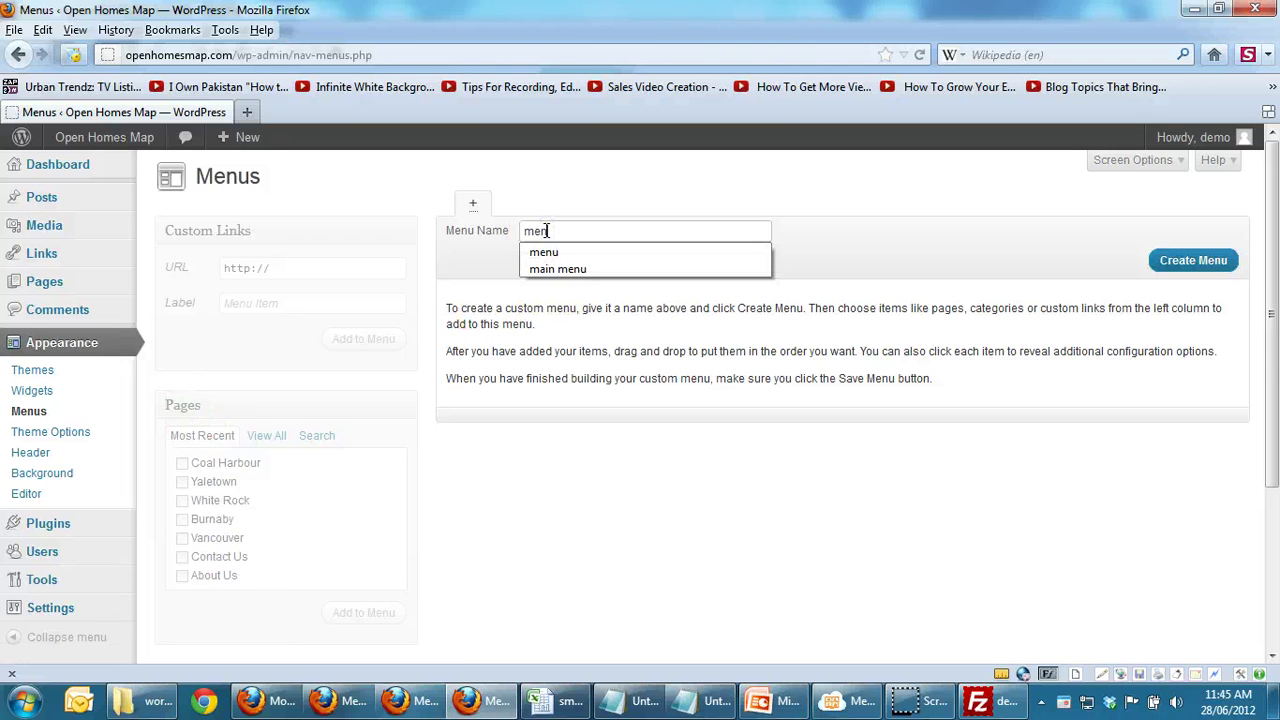
{"action": "left_click", "coordinate": [810, 229]}
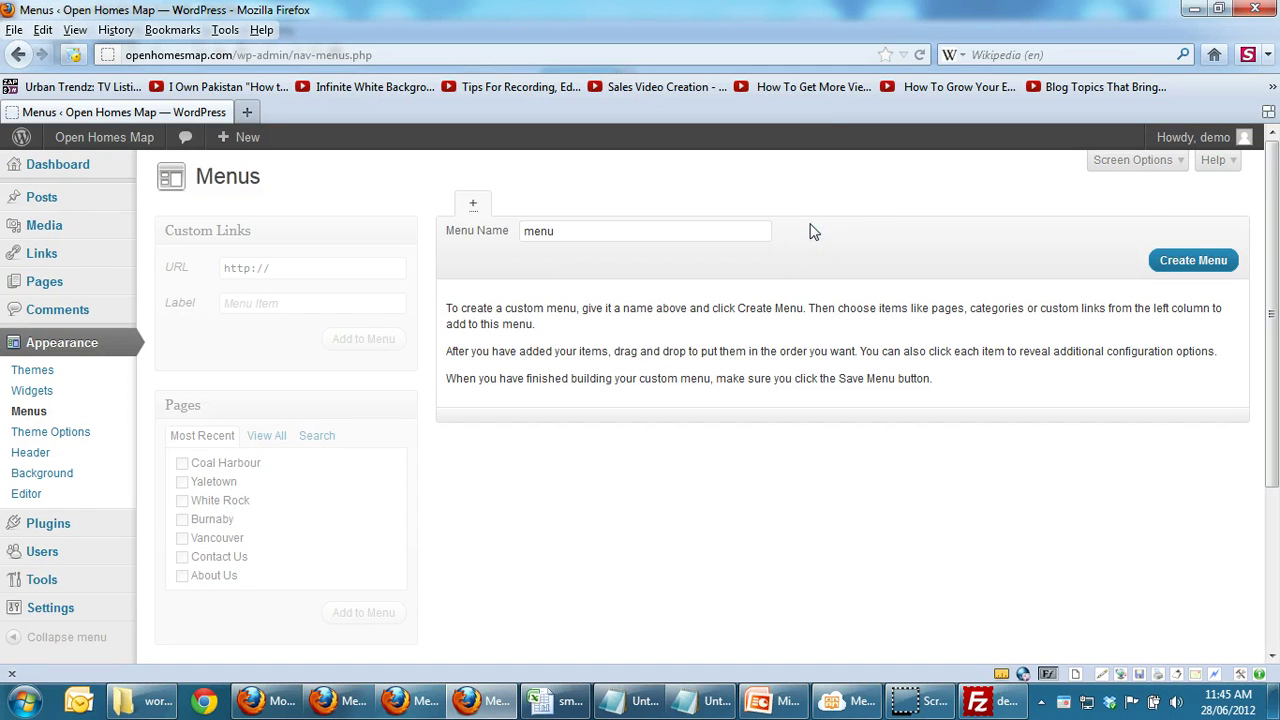
{"action": "left_click", "coordinate": [1190, 261]}
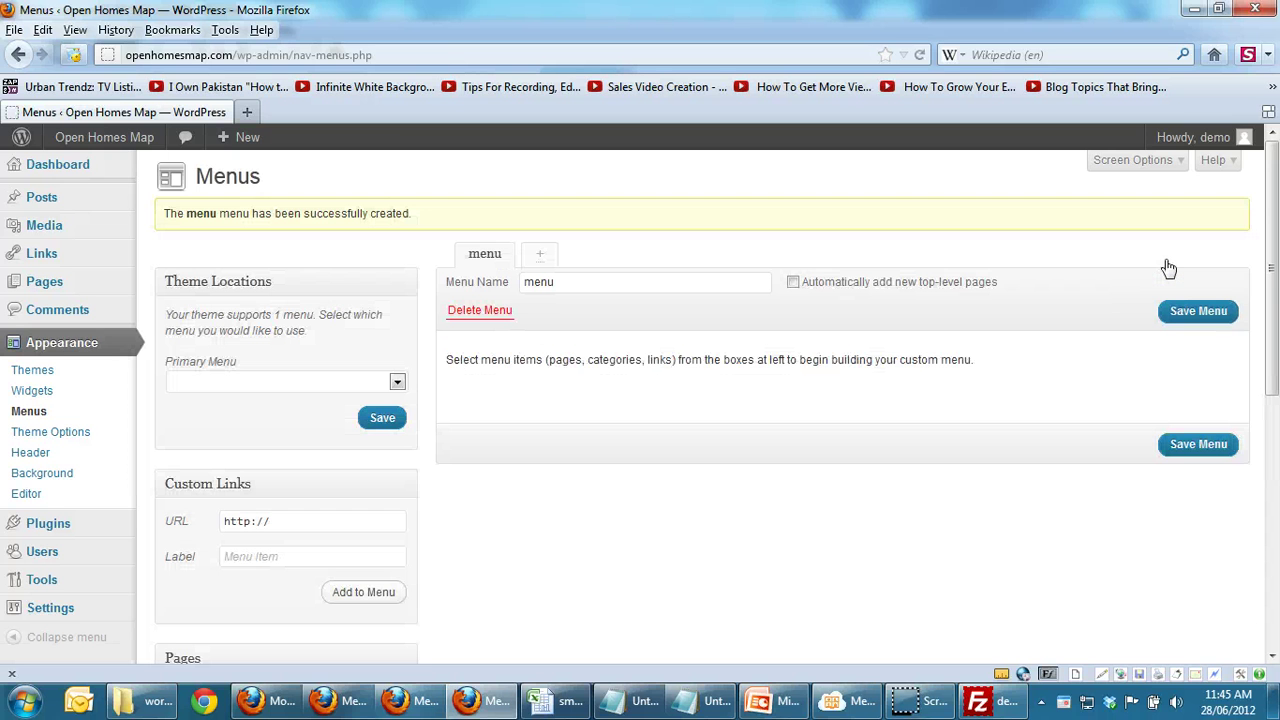
{"action": "left_click_drag", "start_coordinate": [1260, 243], "coordinate": [1266, 428]}
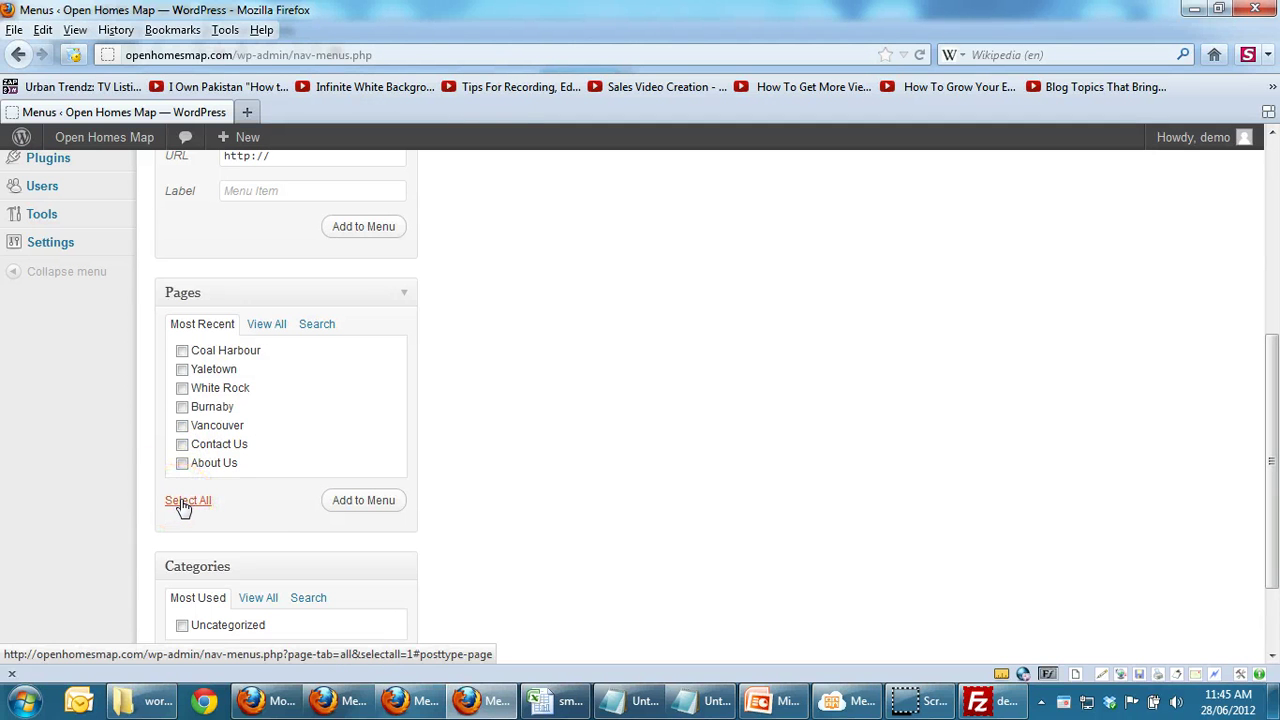
Step: Add all seven pages, Coal Harbour through About Us, as items of 'menu'
{"action": "left_click", "coordinate": [383, 505]}
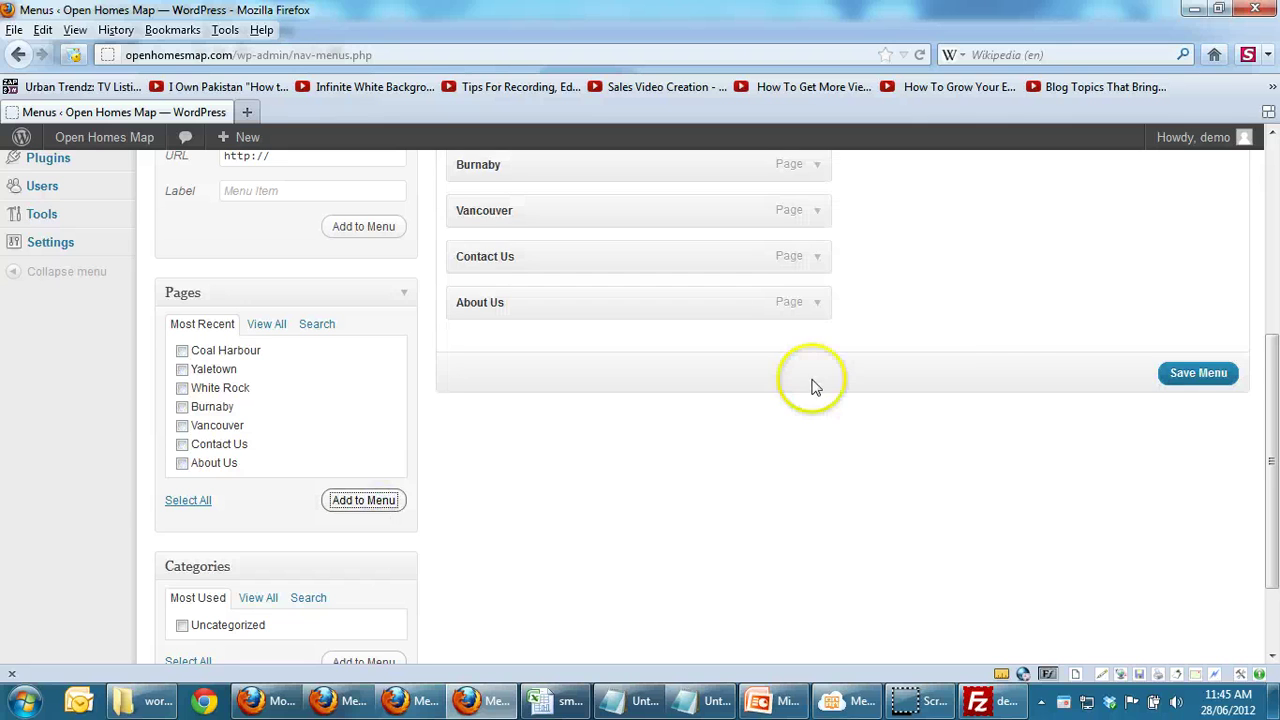
{"action": "left_click_drag", "start_coordinate": [1272, 398], "coordinate": [1237, 200]}
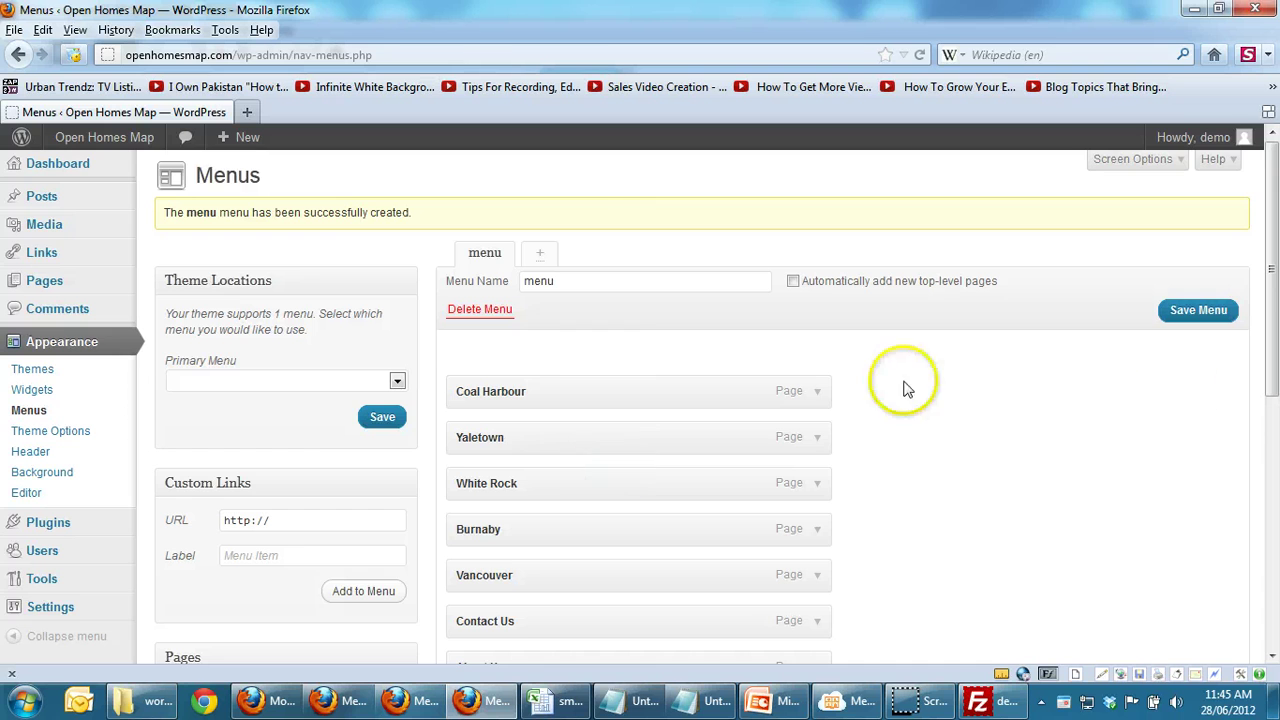
{"action": "left_click_drag", "start_coordinate": [1272, 305], "coordinate": [1273, 370]}
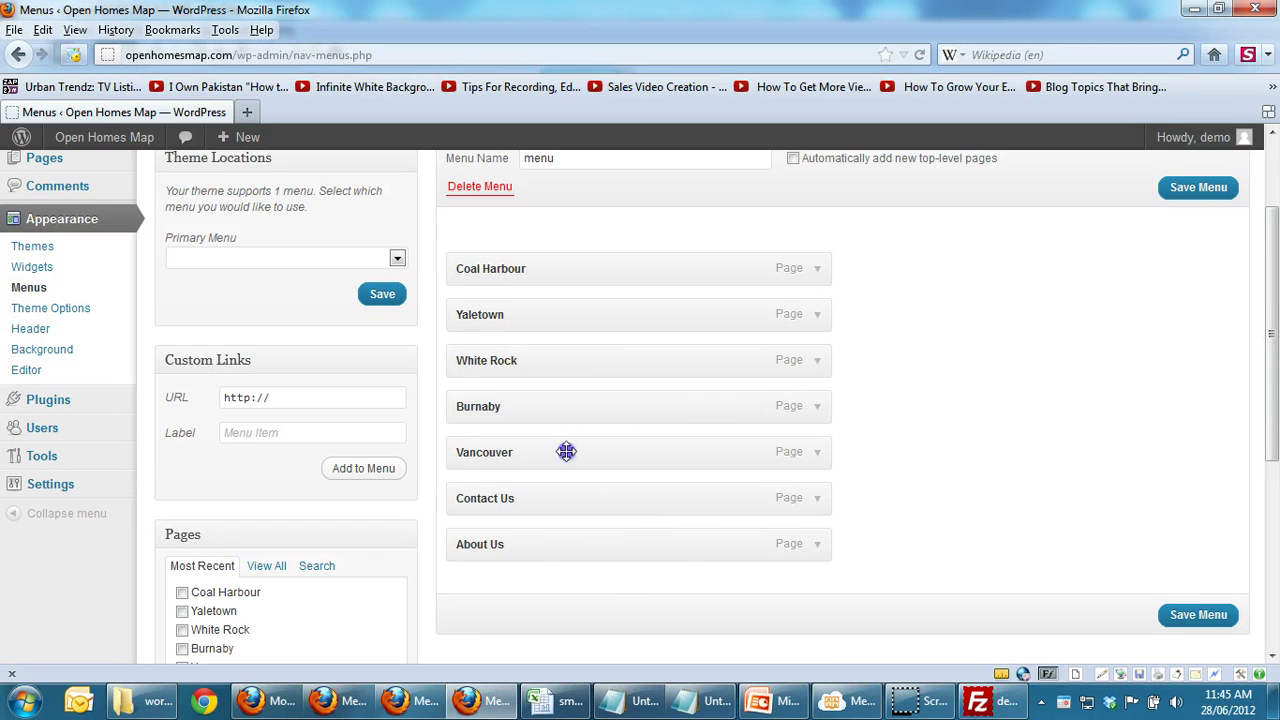
Step: Move Vancouver to the top of the menu, with Burnaby and White Rock after it
{"action": "left_click_drag", "start_coordinate": [566, 452], "coordinate": [566, 243]}
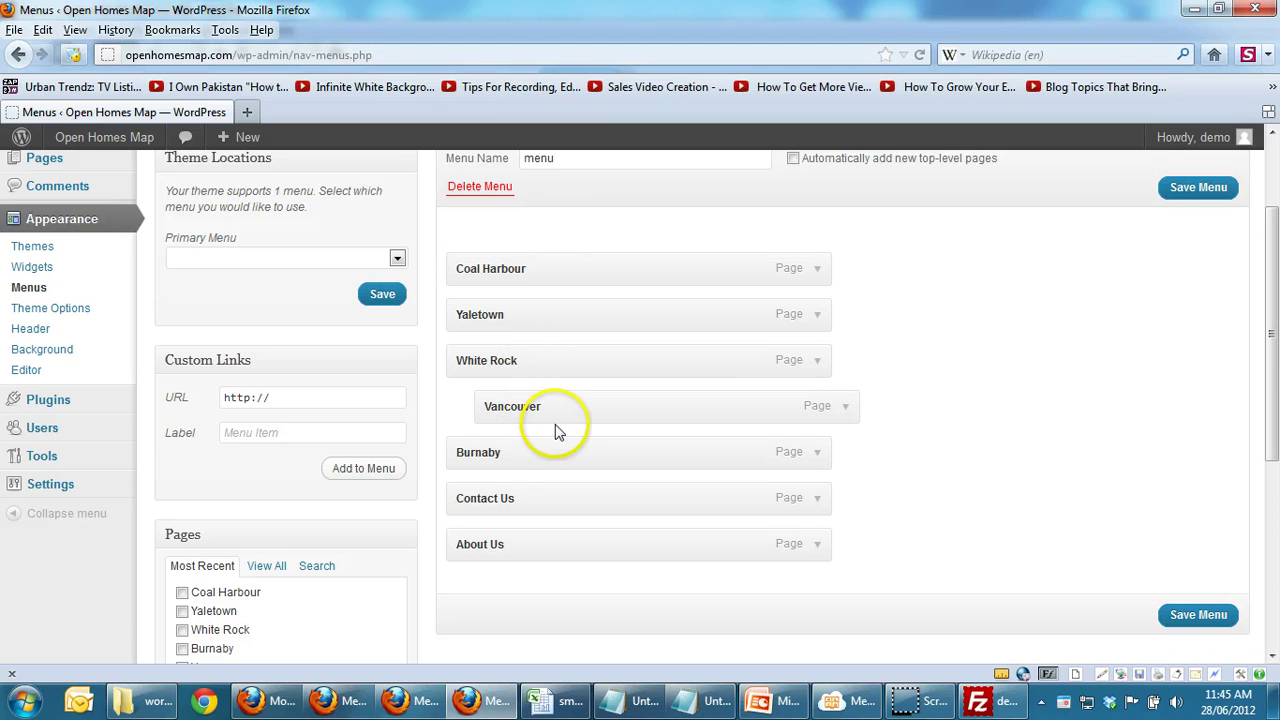
{"action": "left_click_drag", "start_coordinate": [558, 408], "coordinate": [538, 238]}
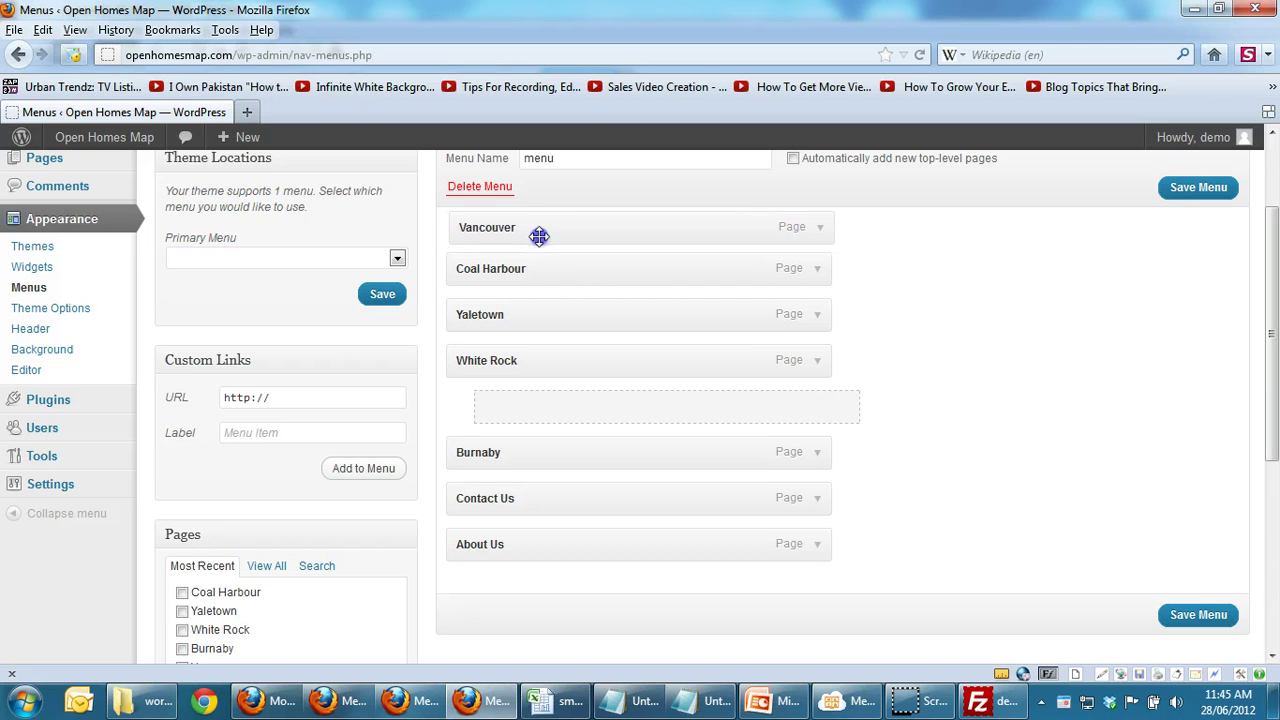
{"action": "left_click_drag", "start_coordinate": [543, 408], "coordinate": [505, 268]}
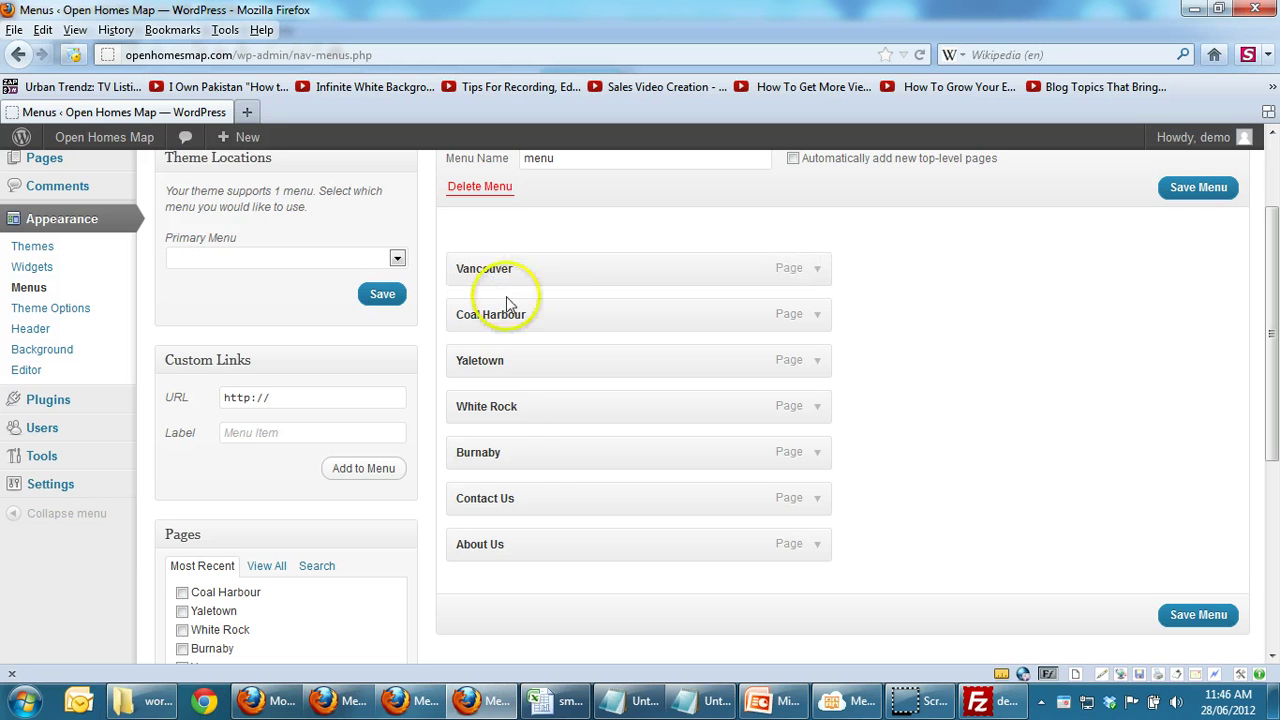
{"action": "left_click_drag", "start_coordinate": [527, 440], "coordinate": [528, 315]}
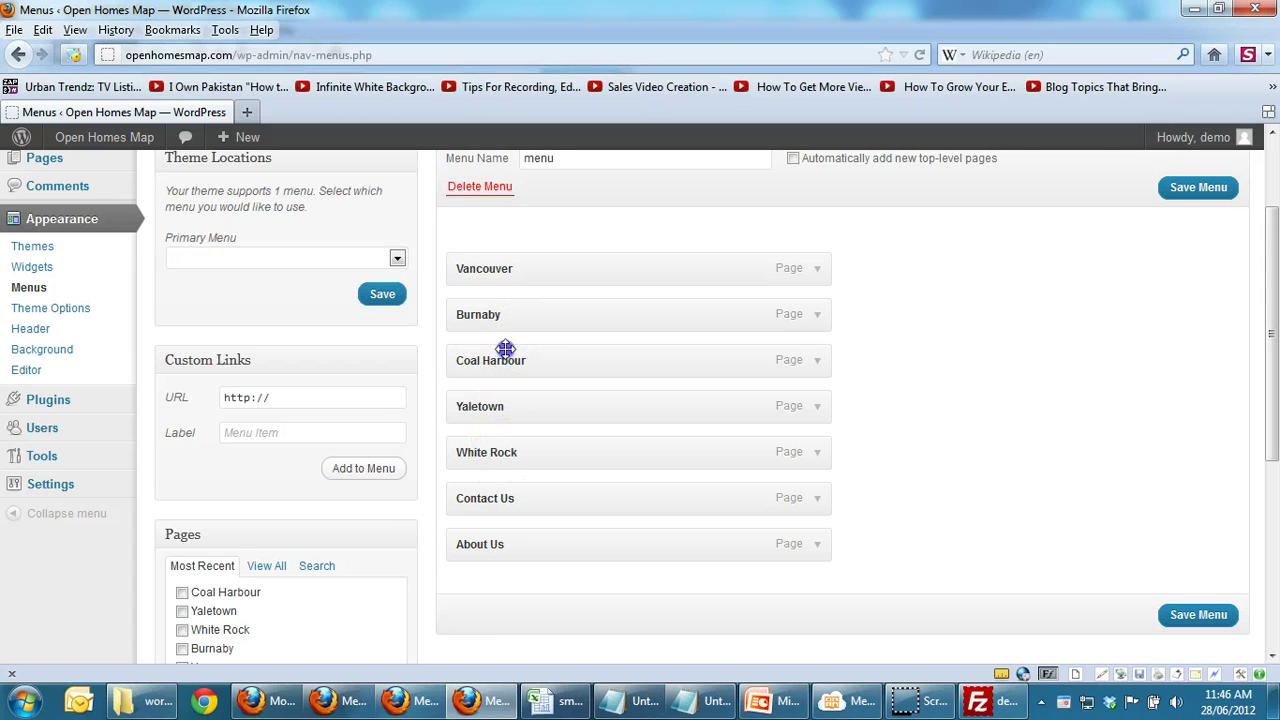
{"action": "mouse_move", "coordinate": [505, 348]}
{"action": "left_mouse_down"}
{"action": "mouse_move", "coordinate": [503, 337]}
{"action": "mouse_move", "coordinate": [491, 366]}
{"action": "mouse_move", "coordinate": [505, 366]}
{"action": "left_mouse_up"}
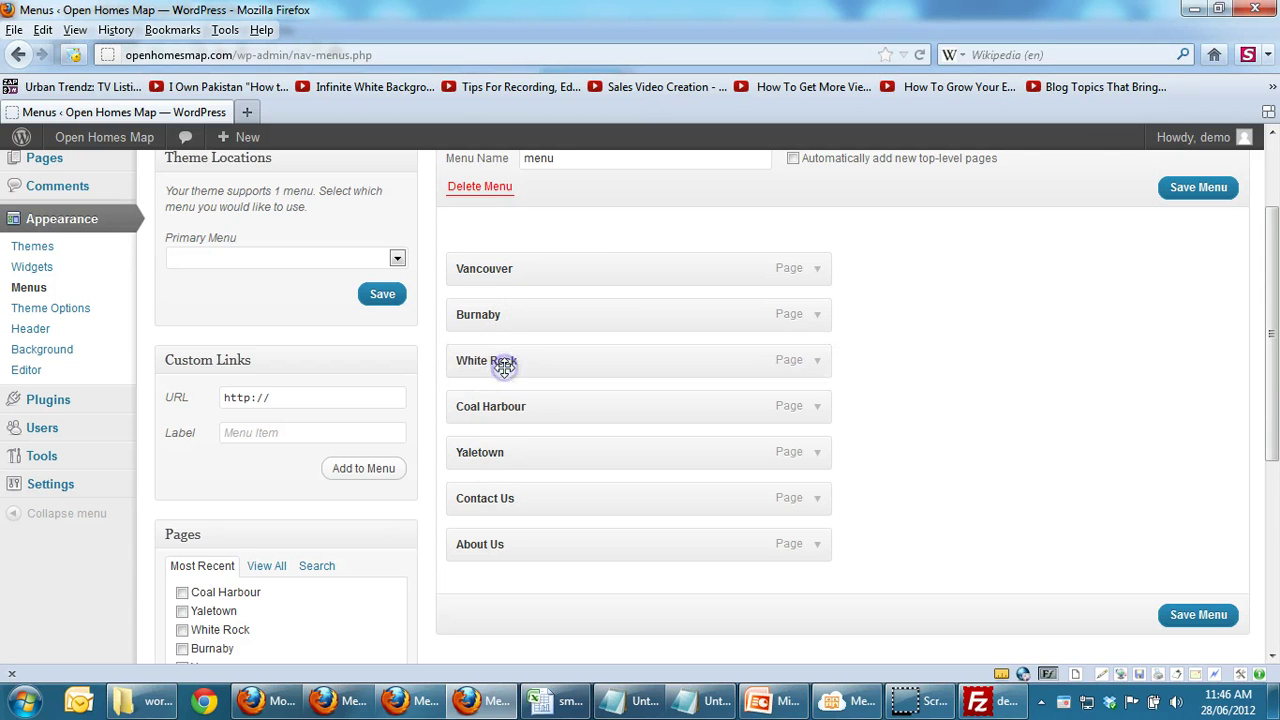
{"action": "left_click", "coordinate": [504, 420]}
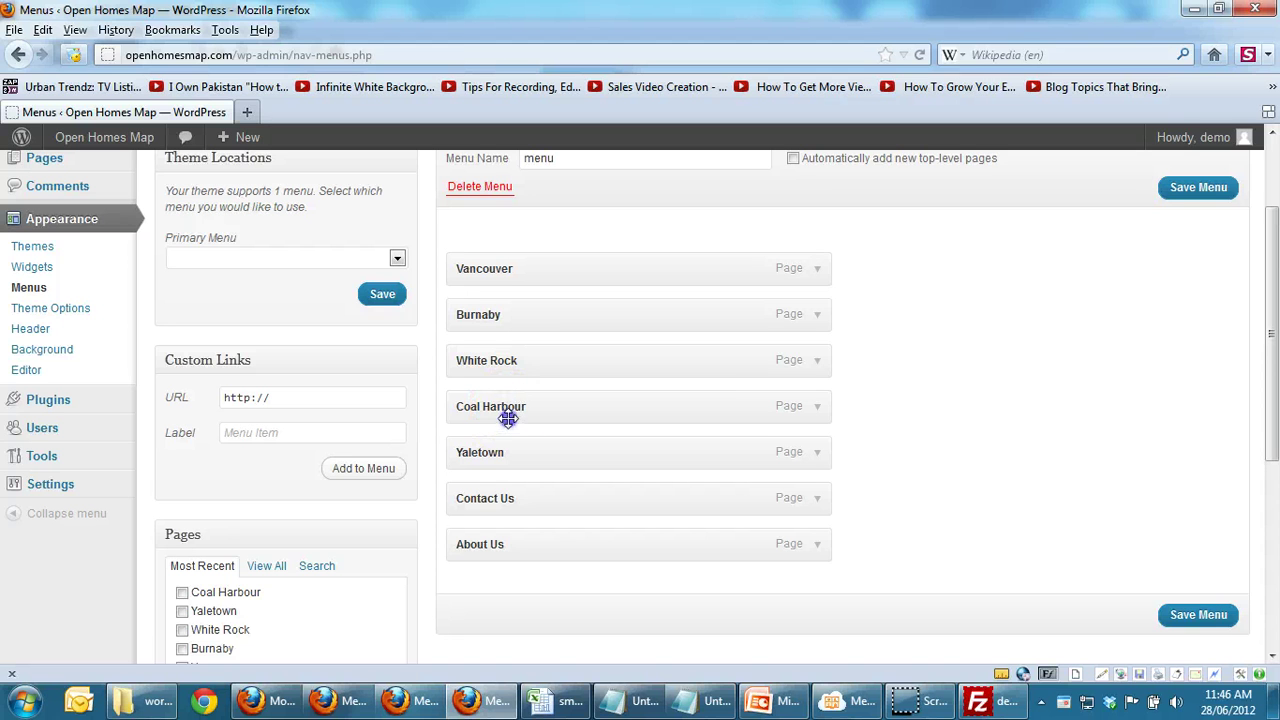
Step: Nest Coal Harbour and Yaletown as sub-items under Vancouver
{"action": "left_click_drag", "start_coordinate": [508, 419], "coordinate": [538, 325]}
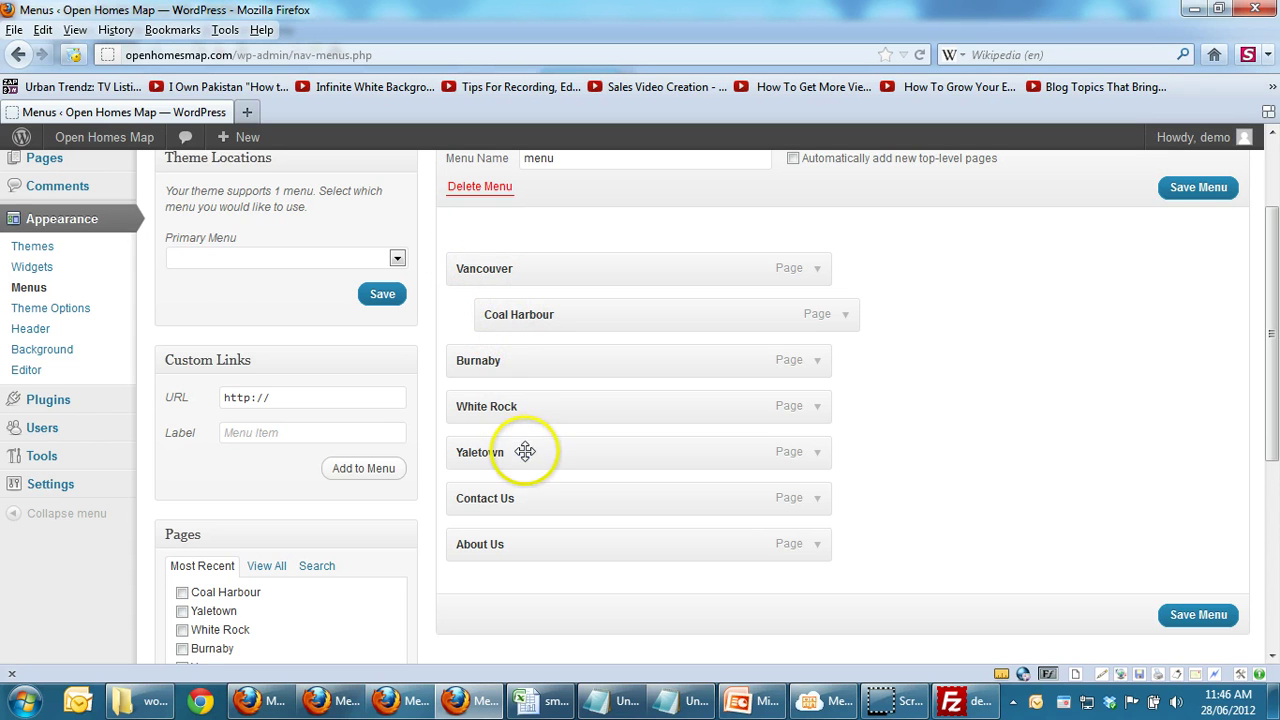
{"action": "left_click_drag", "start_coordinate": [523, 449], "coordinate": [550, 363]}
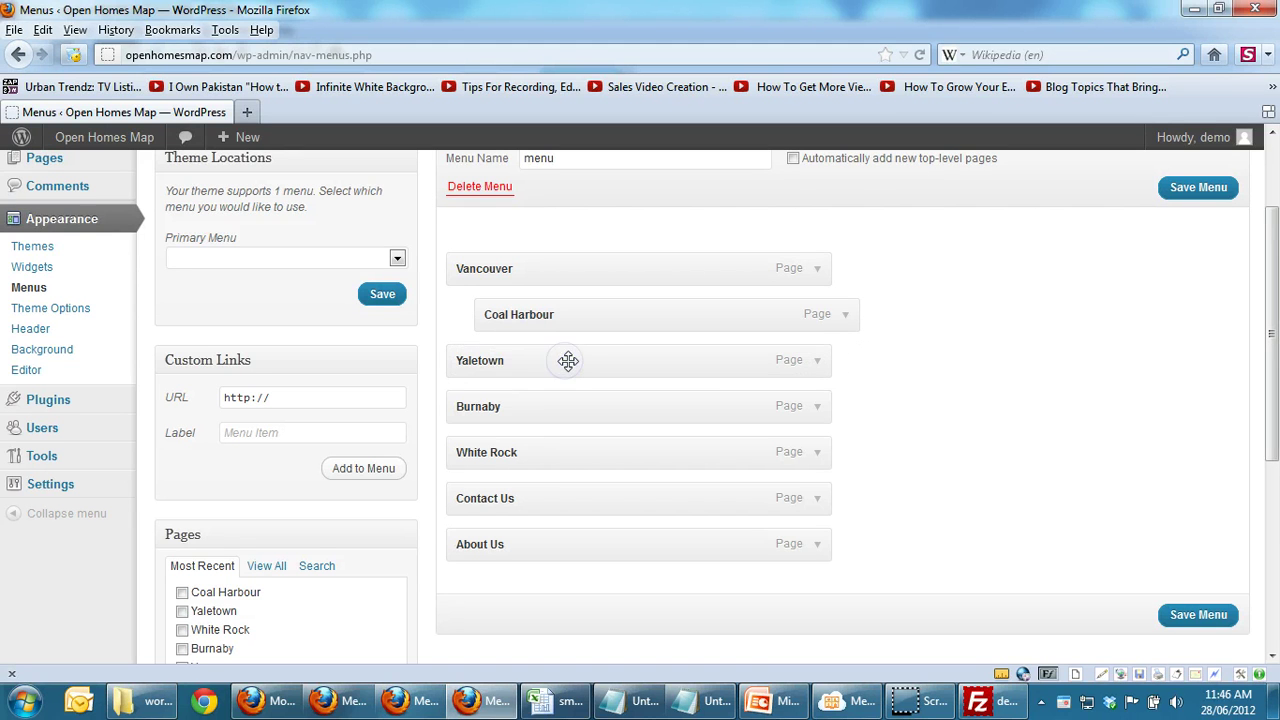
{"action": "left_click_drag", "start_coordinate": [607, 357], "coordinate": [656, 367]}
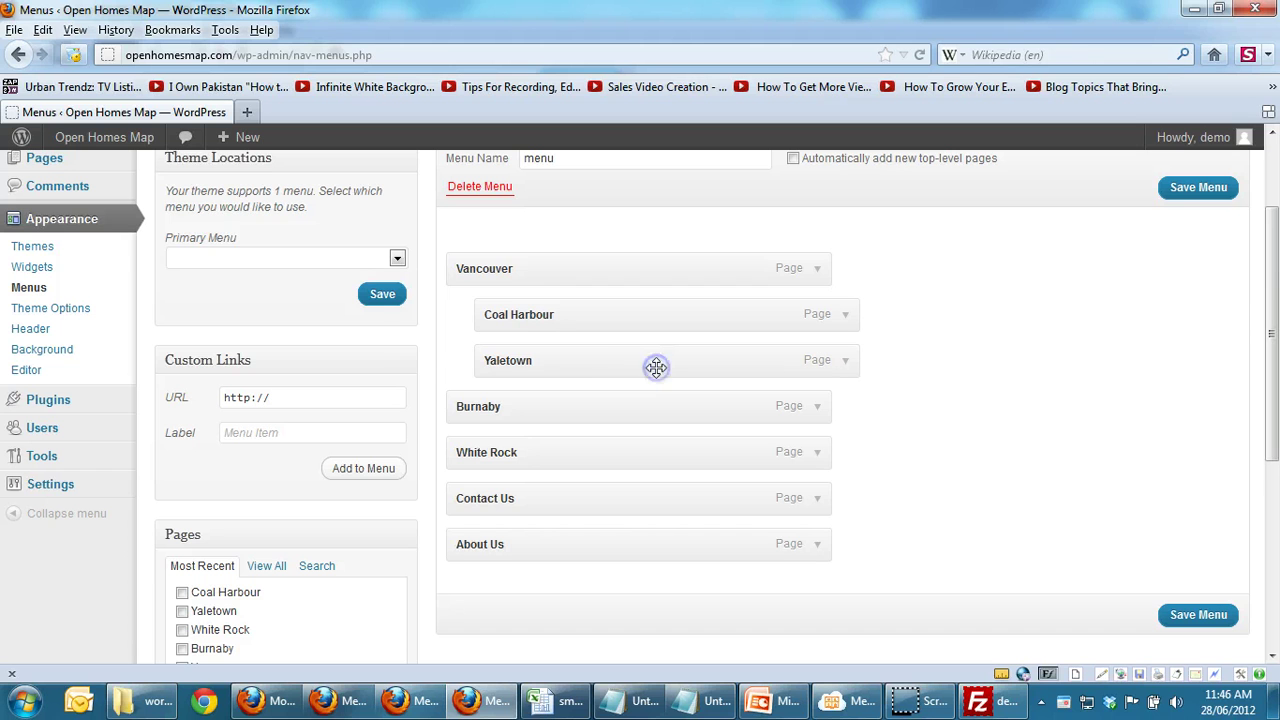
{"action": "left_click_drag", "start_coordinate": [494, 257], "coordinate": [501, 262]}
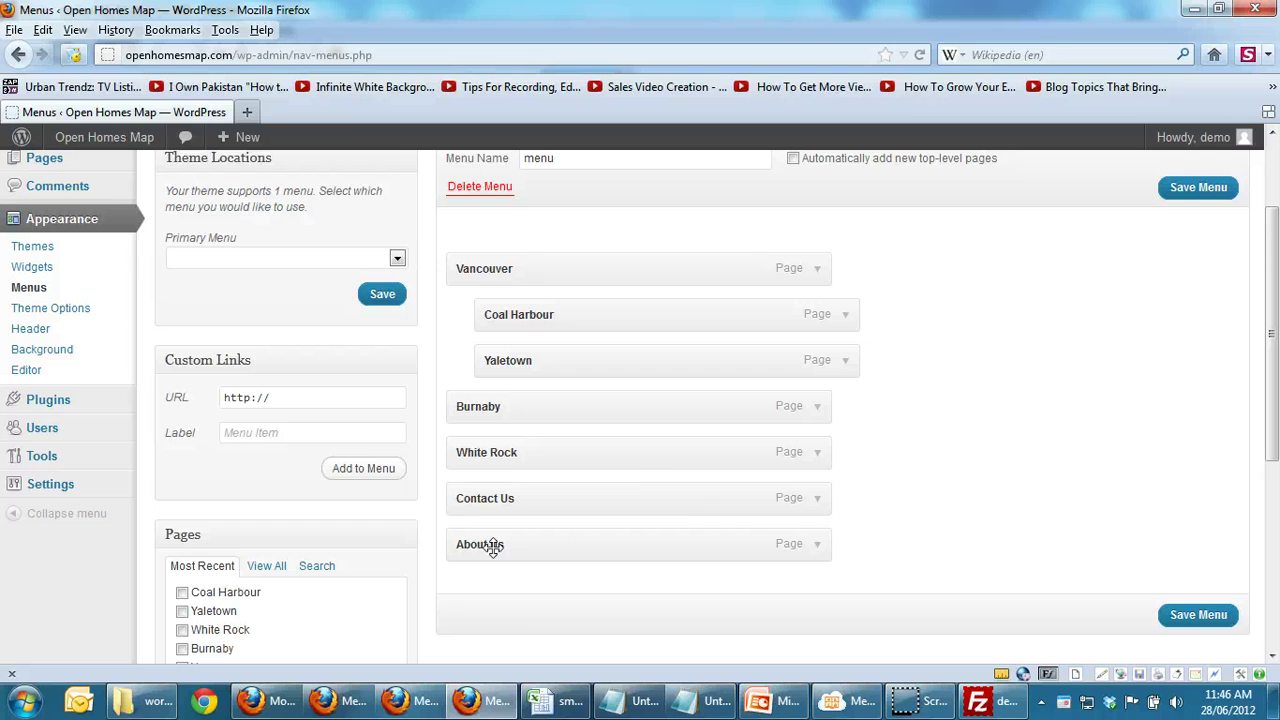
Step: Save the reordered menu, check the live home page, and return to the Dashboard
{"action": "left_click", "coordinate": [1188, 618]}
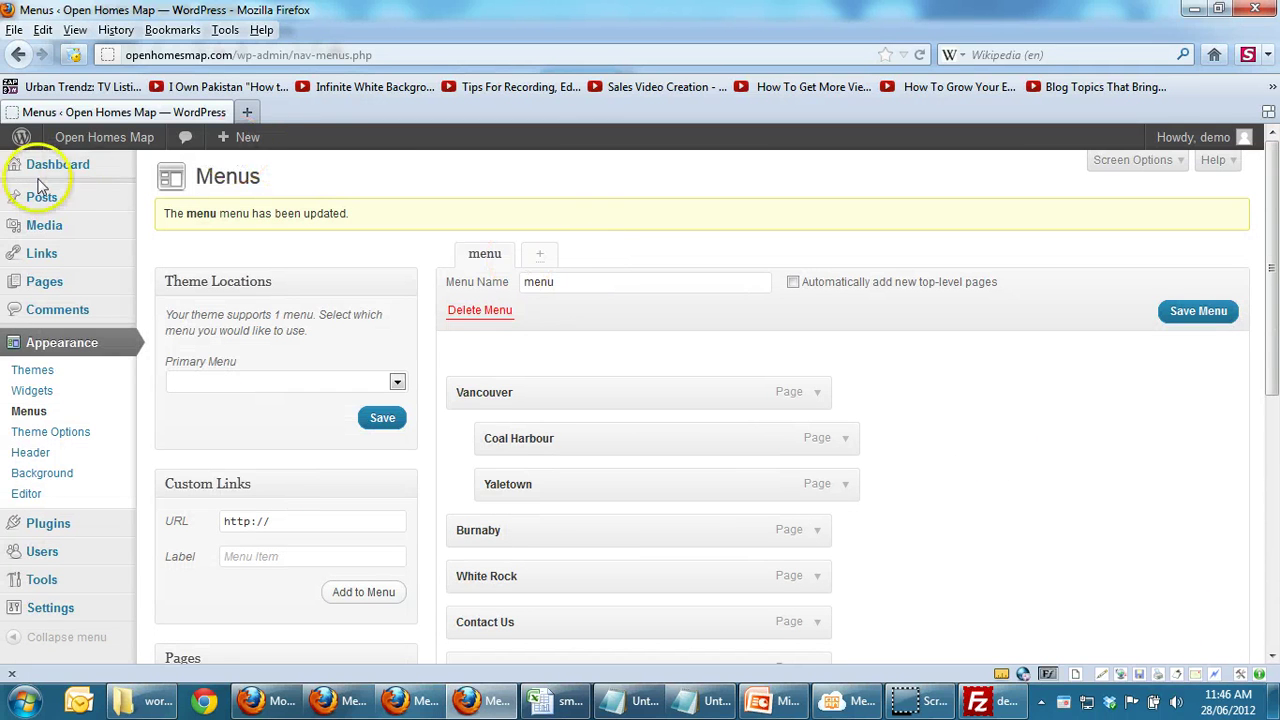
{"action": "mouse_move", "coordinate": [82, 145]}
{"action": "left_click", "coordinate": [87, 167]}
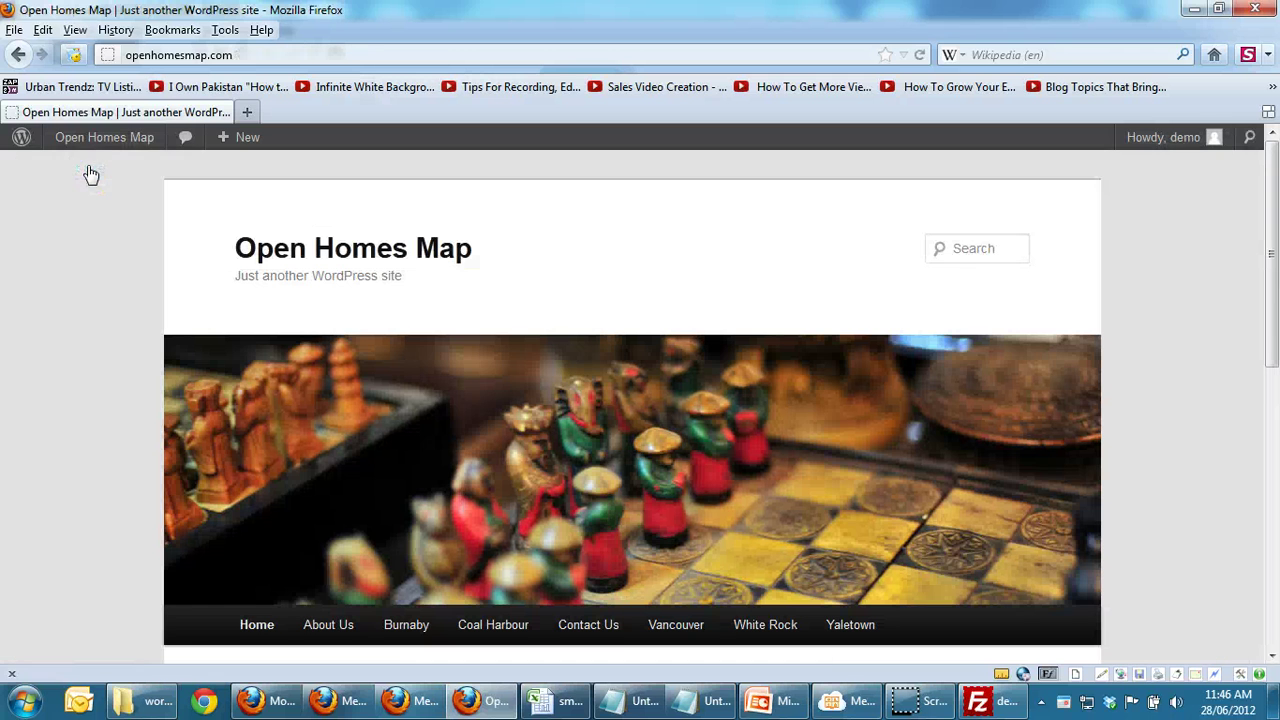
{"action": "left_click", "coordinate": [298, 605]}
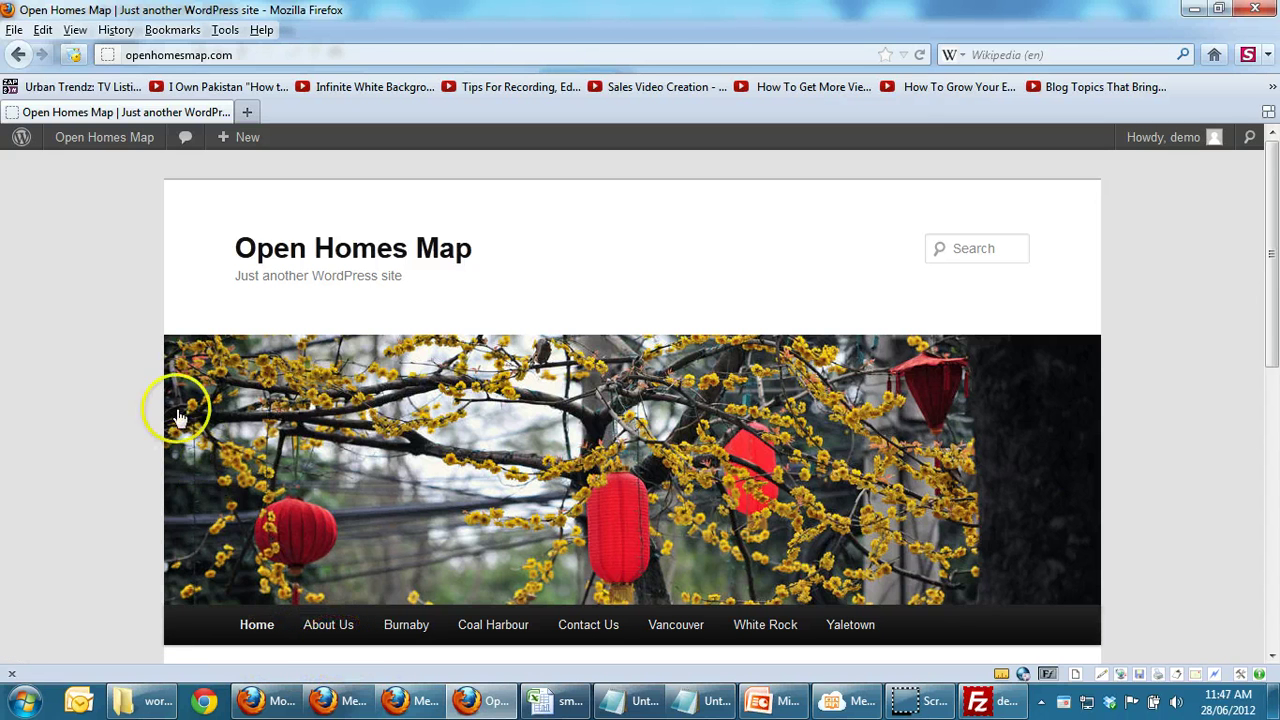
{"action": "mouse_move", "coordinate": [110, 140]}
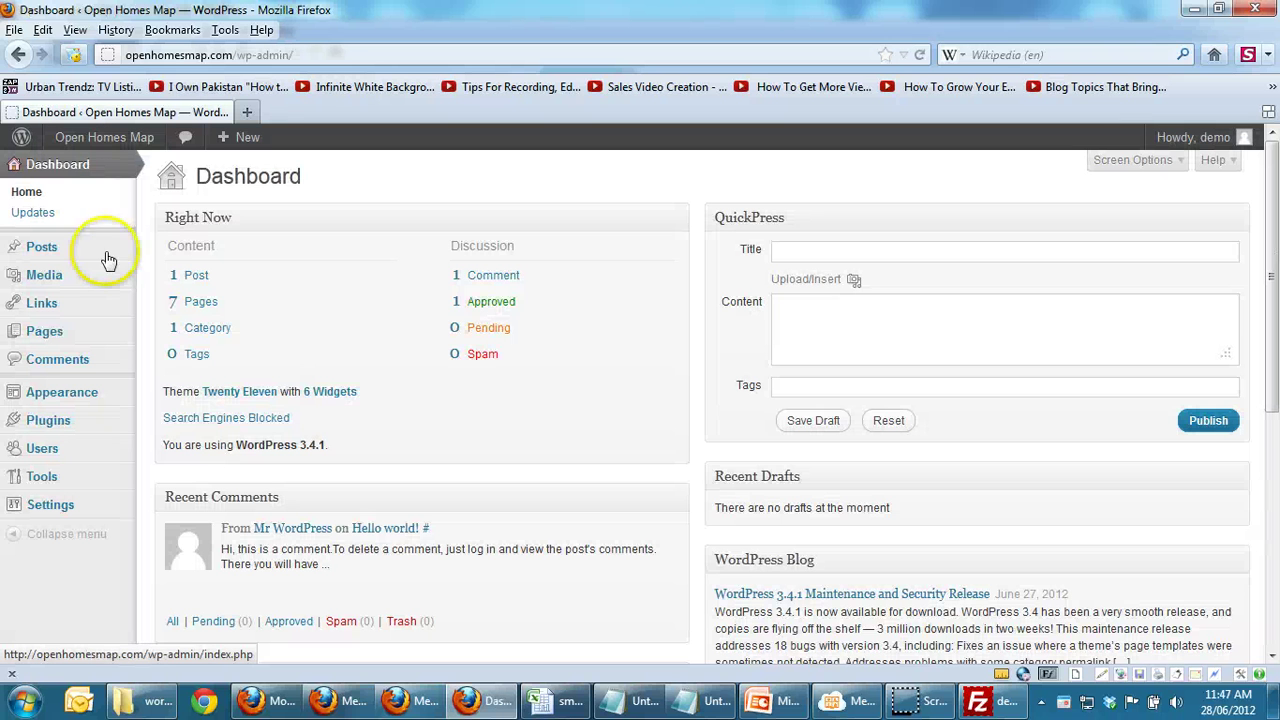
Step: Assign 'menu' to the Primary Menu theme location and save the setting
{"action": "mouse_move", "coordinate": [35, 395]}
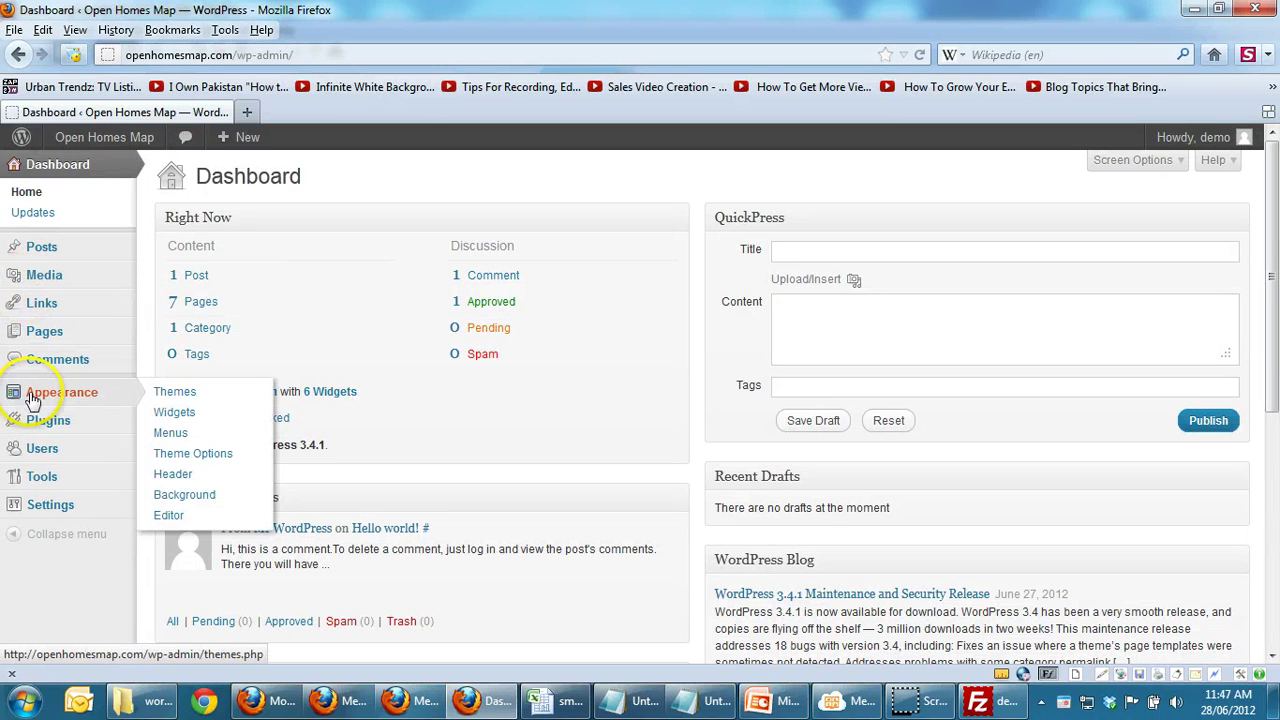
{"action": "left_click", "coordinate": [170, 433]}
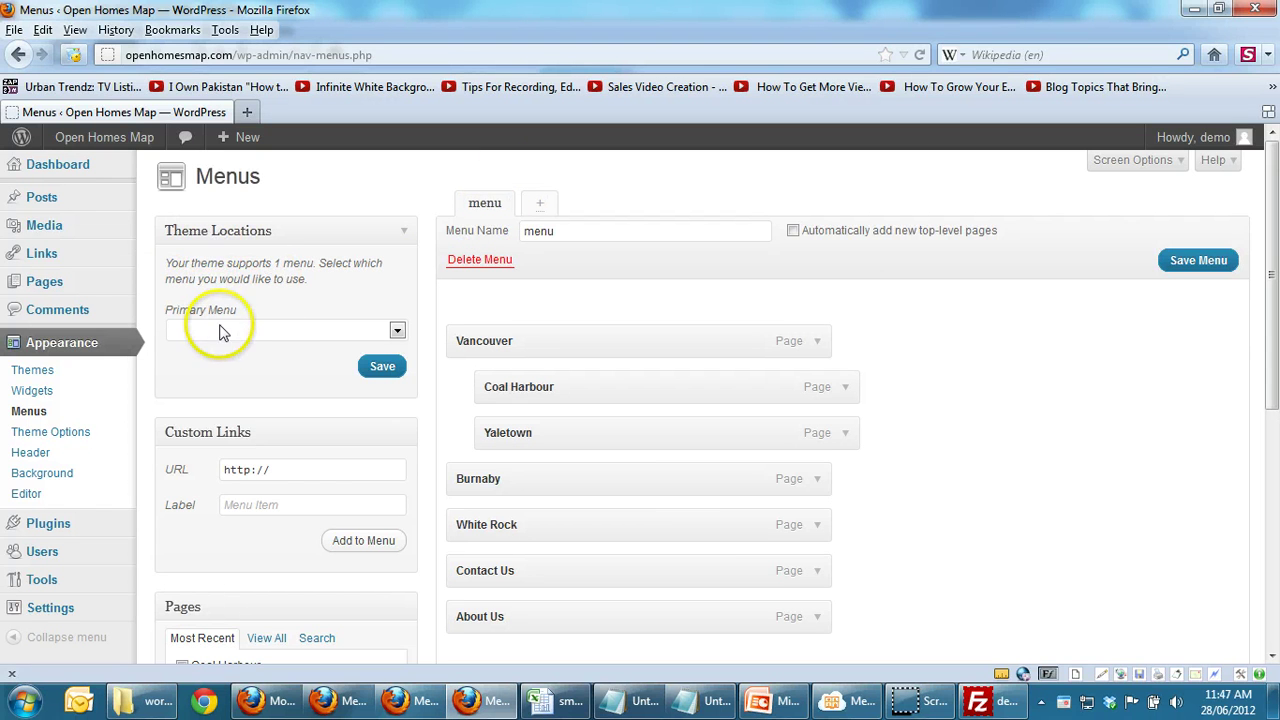
{"action": "left_click", "coordinate": [214, 330]}
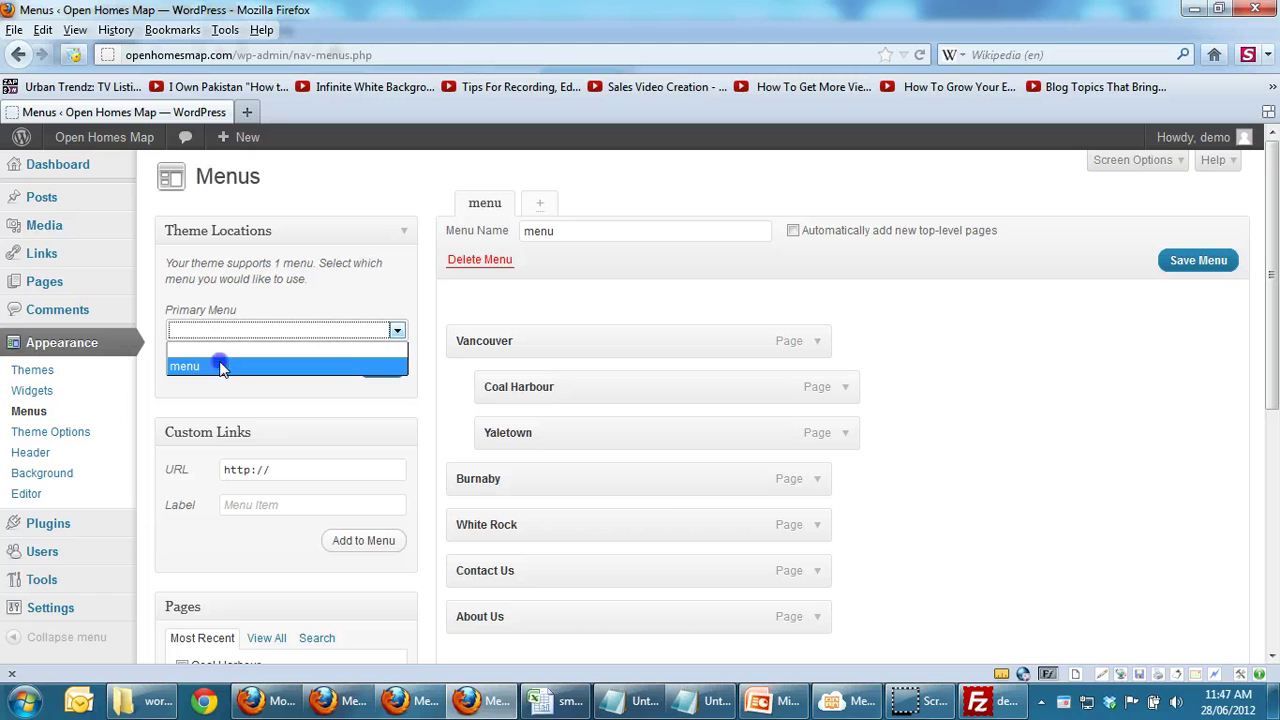
{"action": "left_click", "coordinate": [222, 367]}
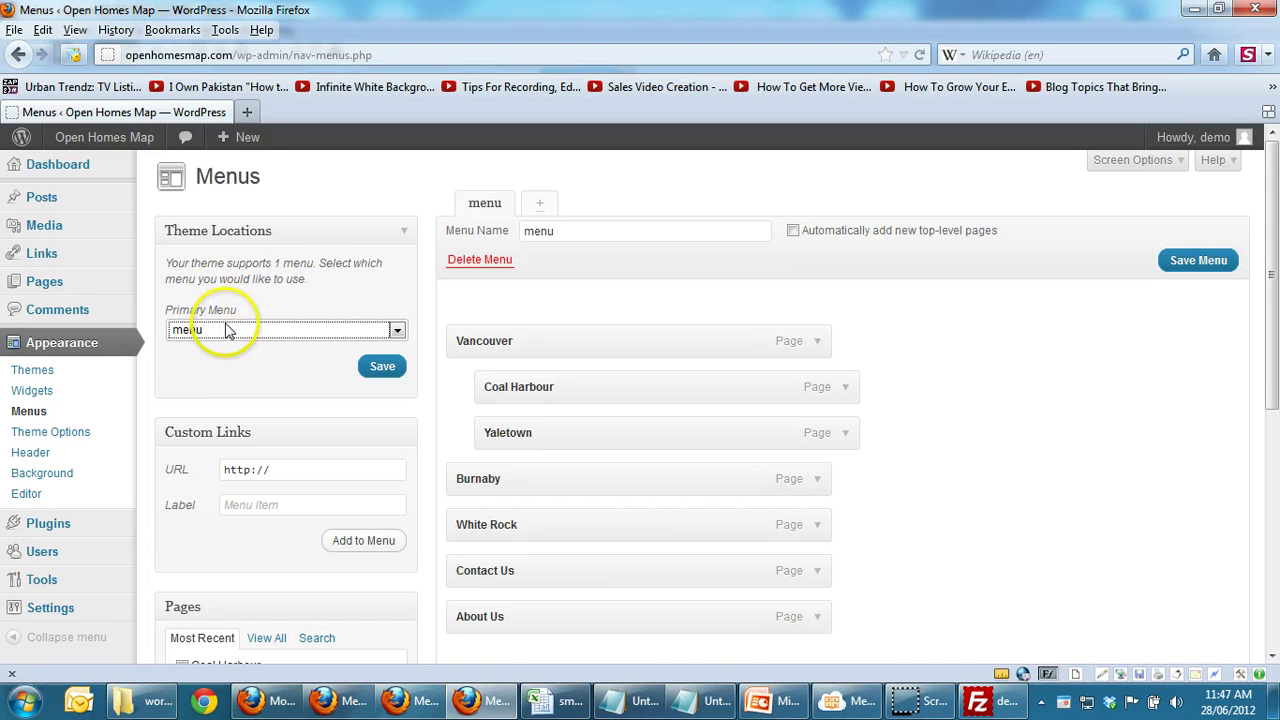
{"action": "left_click", "coordinate": [393, 370]}
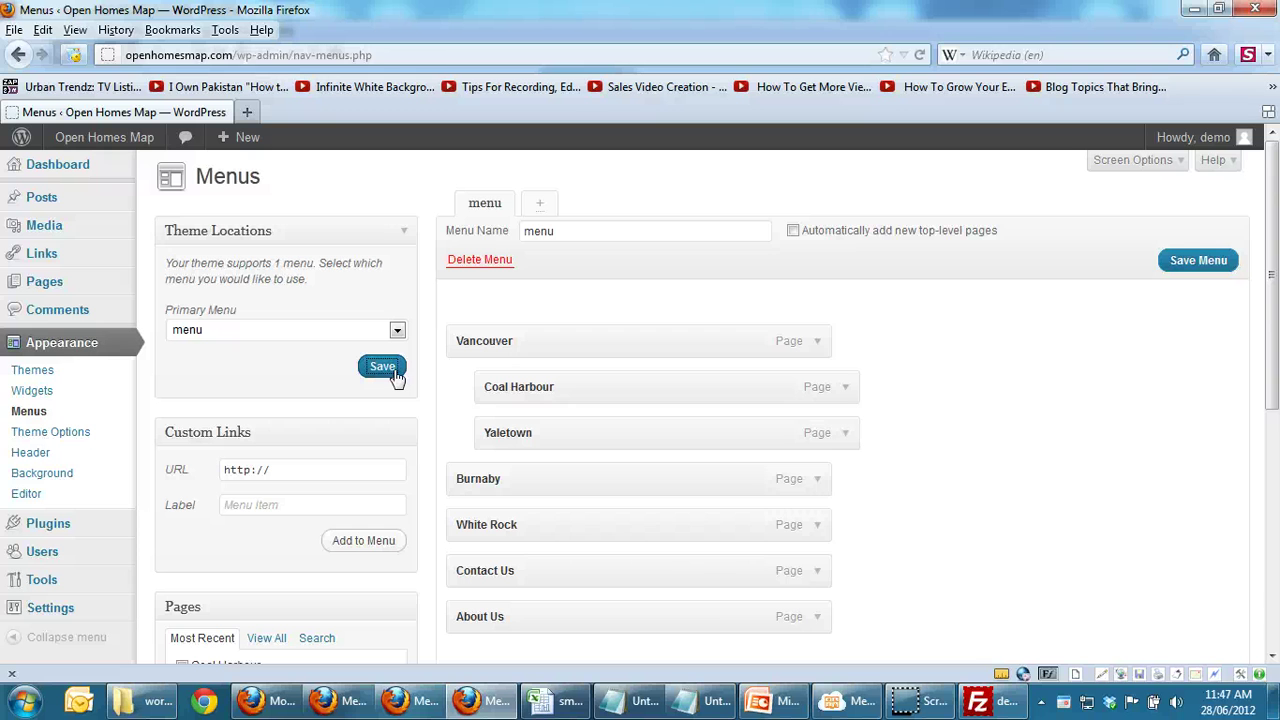
{"action": "left_click", "coordinate": [382, 367]}
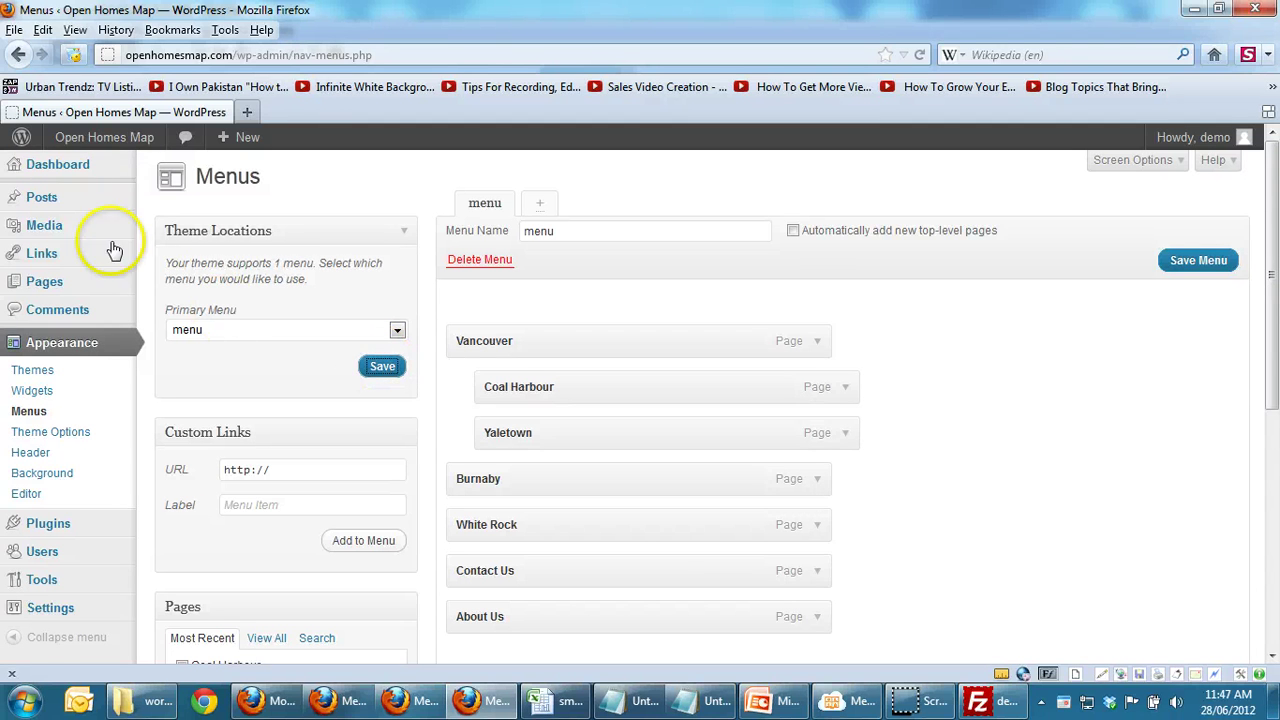
Step: Check the live site's Vancouver, Burnaby, White Rock, Contact Us and About Us navigation, then return to the Dashboard
{"action": "mouse_move", "coordinate": [65, 145]}
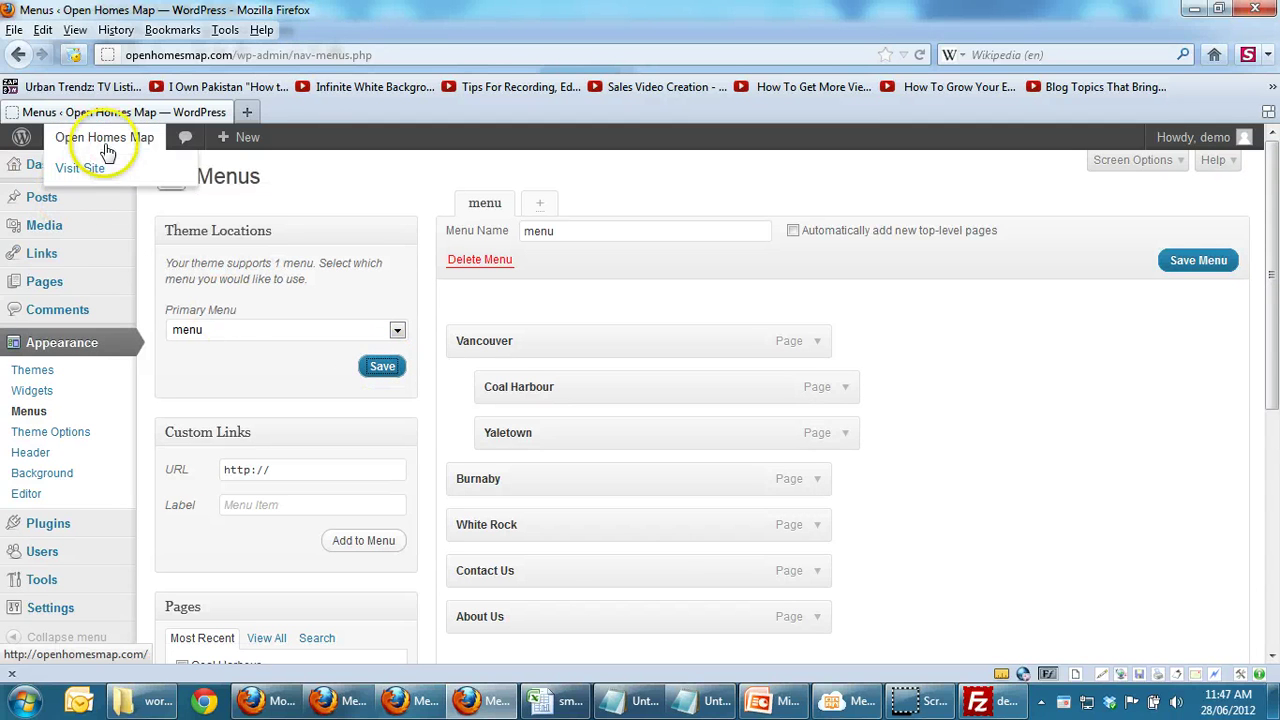
{"action": "left_click", "coordinate": [84, 168]}
{"action": "mouse_move", "coordinate": [253, 657]}
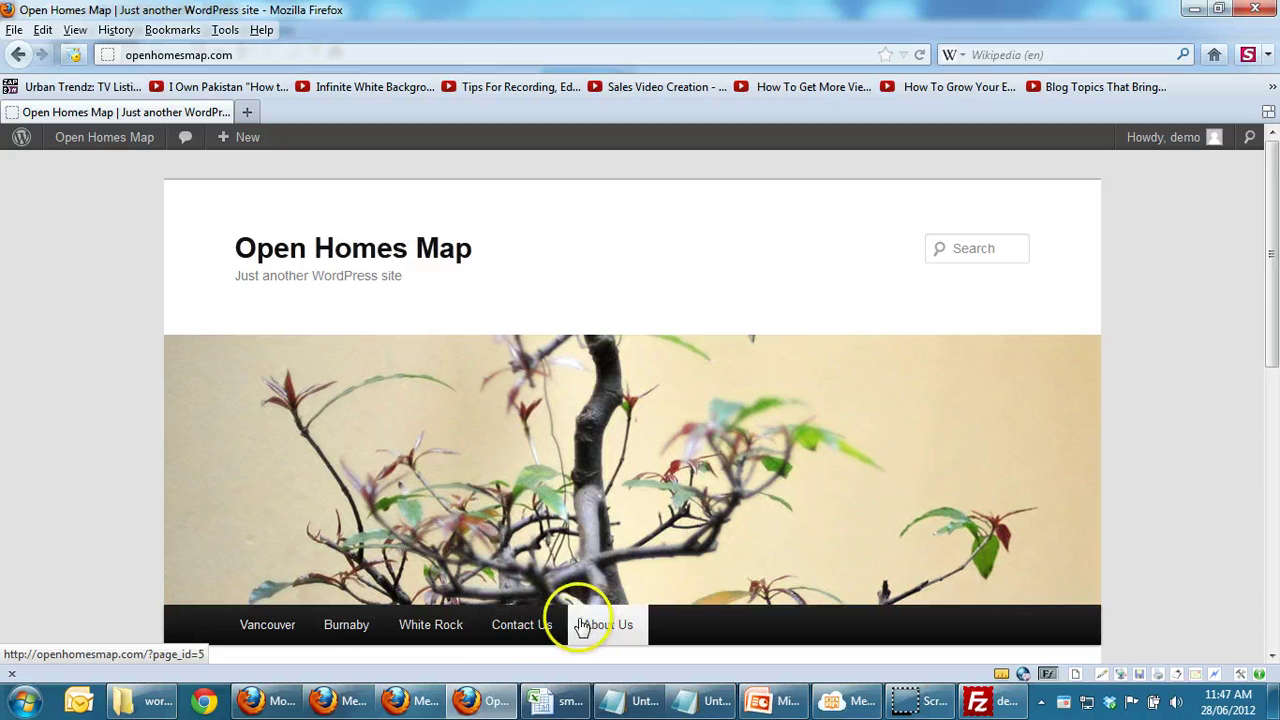
{"action": "left_click_drag", "start_coordinate": [1270, 266], "coordinate": [1273, 345]}
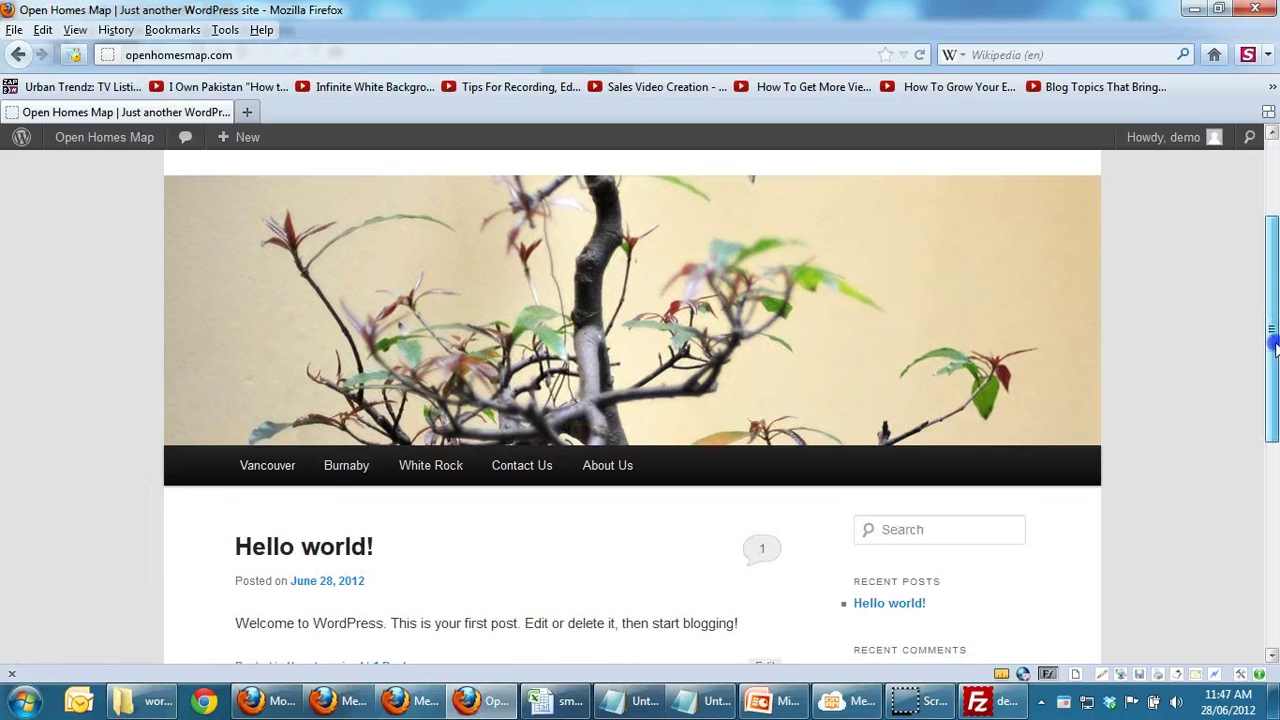
{"action": "mouse_move", "coordinate": [270, 472]}
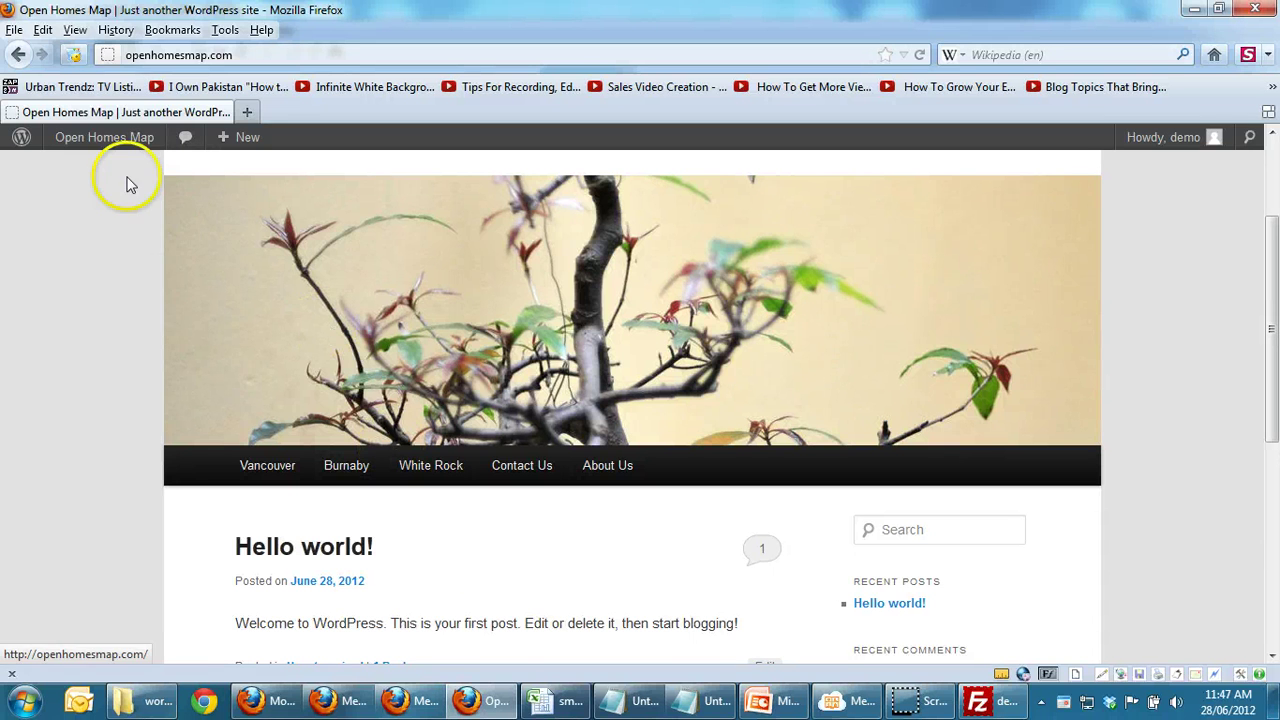
{"action": "left_click", "coordinate": [118, 142]}
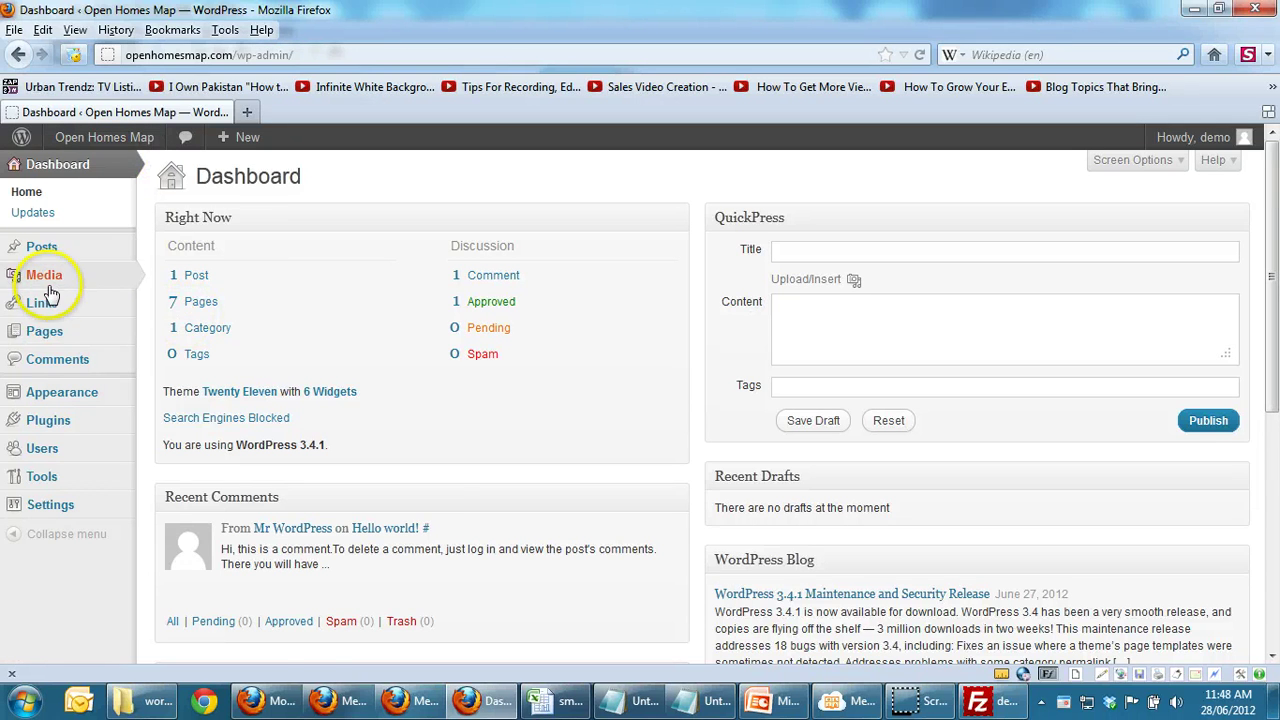
Step: Open a new blank Firefox window with Ctrl+N
{"action": "mouse_move", "coordinate": [52, 332]}
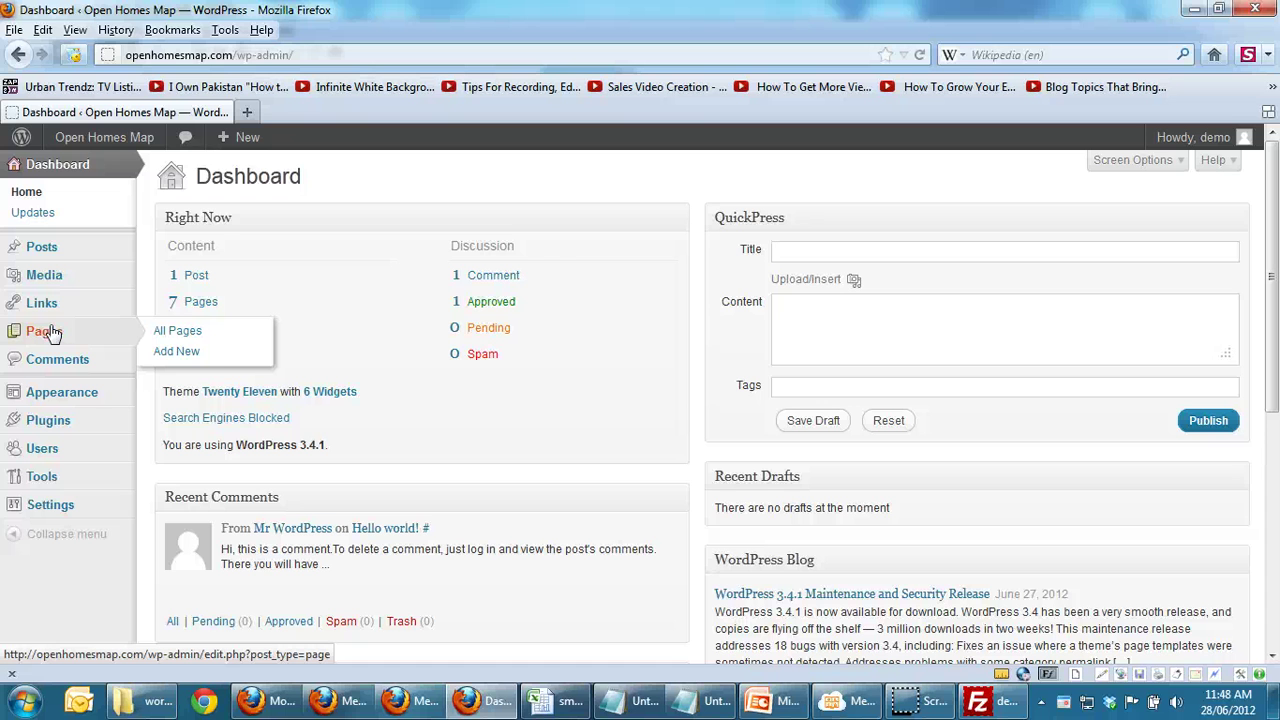
{"action": "key", "text": "ctrl+n"}
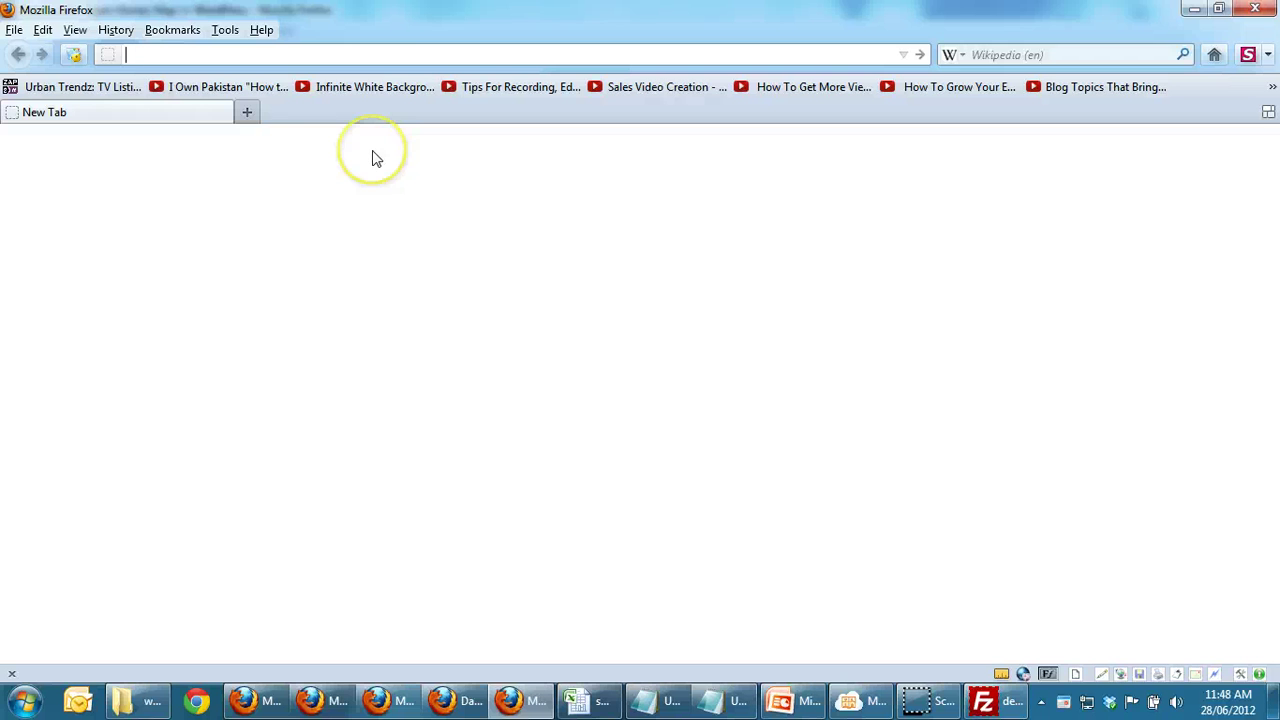
Step: Search google.ca for 'white rock' and scroll through the results
{"action": "type", "text": "google"}
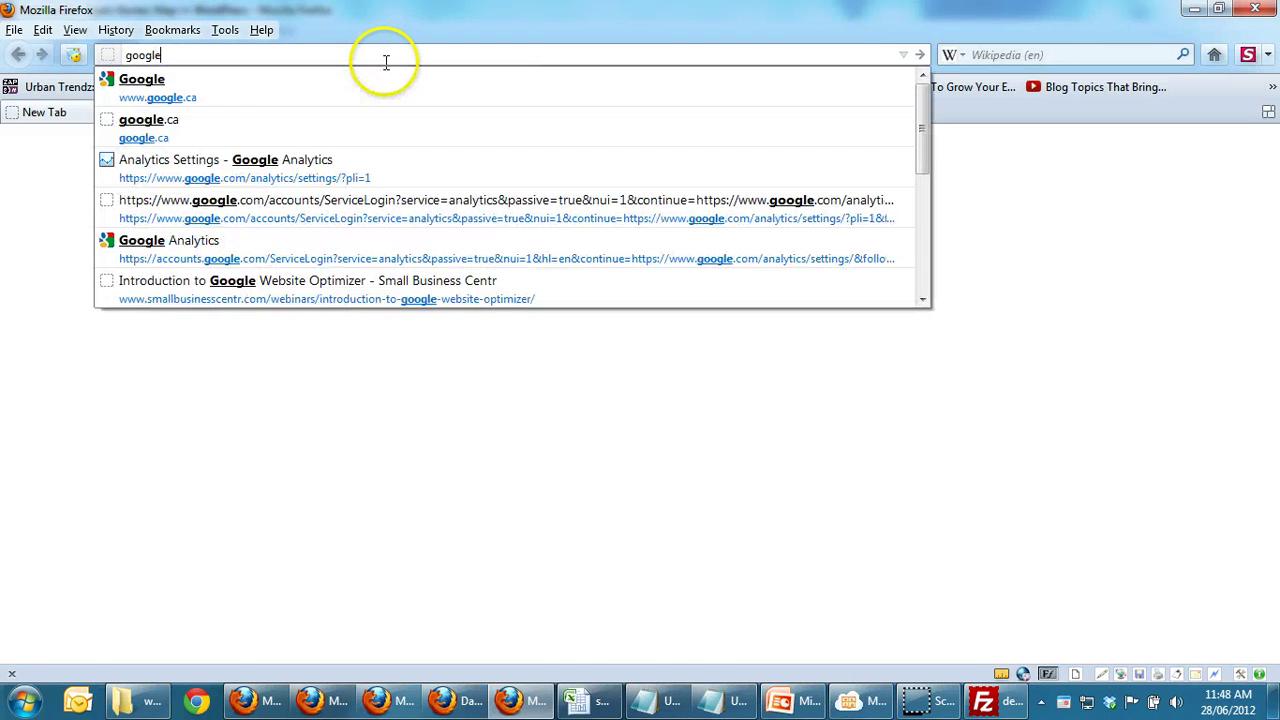
{"action": "key", "text": "Down"}
{"action": "key", "text": "Return"}
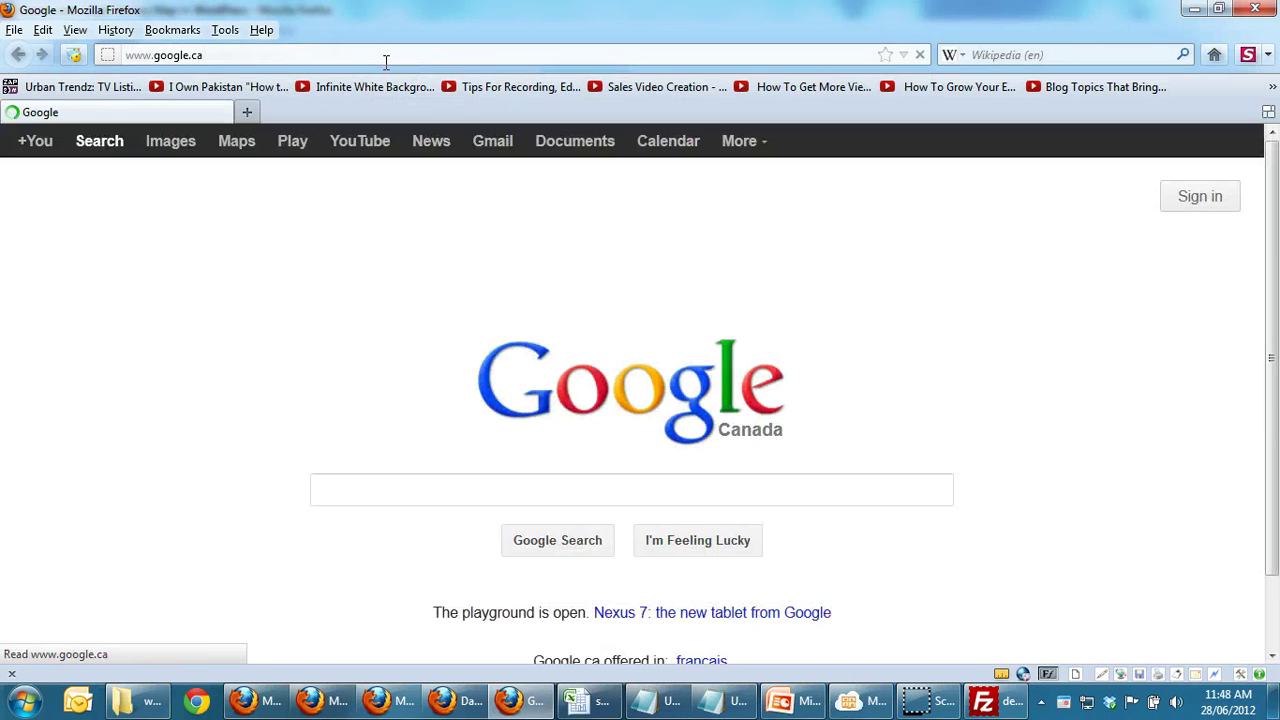
{"action": "type", "text": "white rock"}
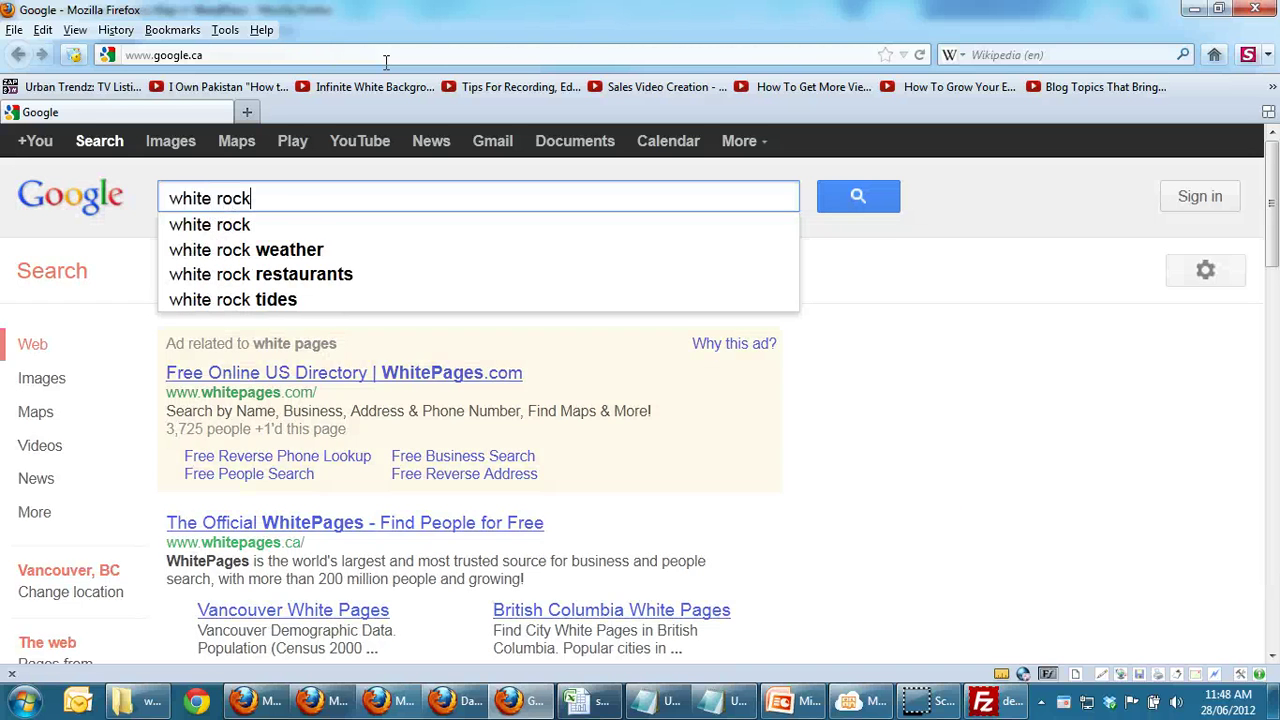
{"action": "key", "text": "Return"}
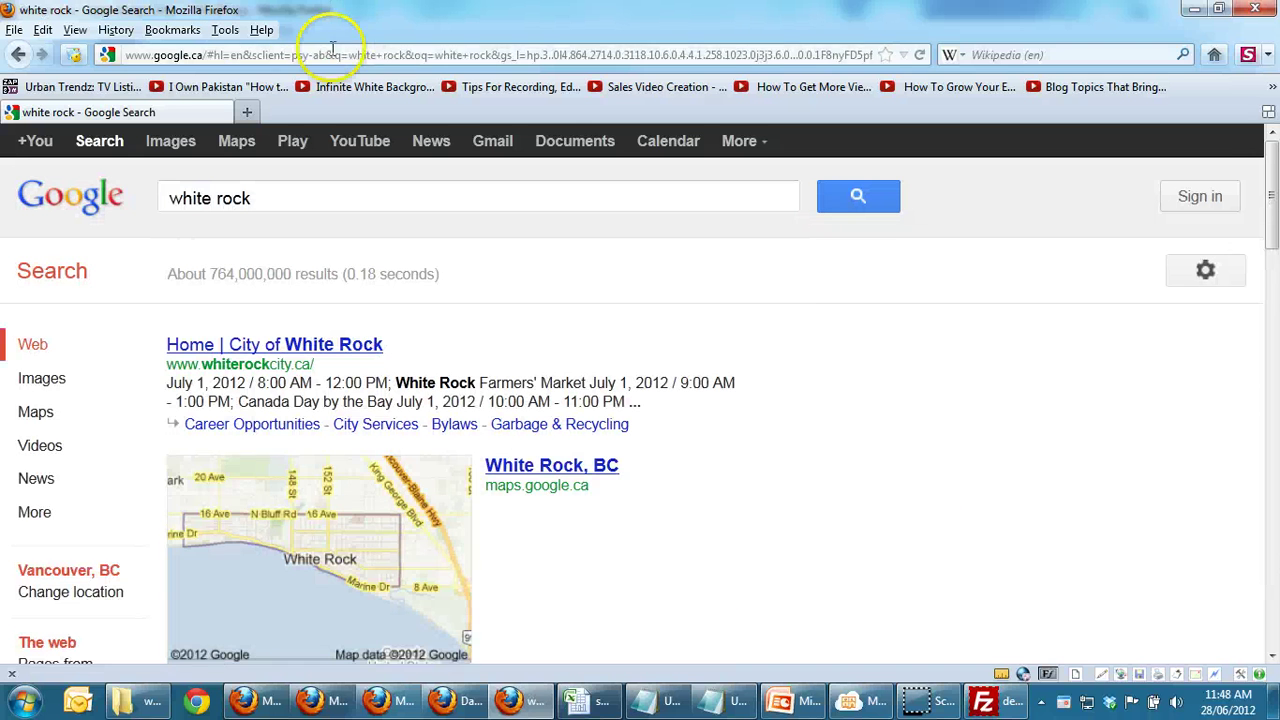
{"action": "left_click_drag", "start_coordinate": [1270, 200], "coordinate": [1271, 306]}
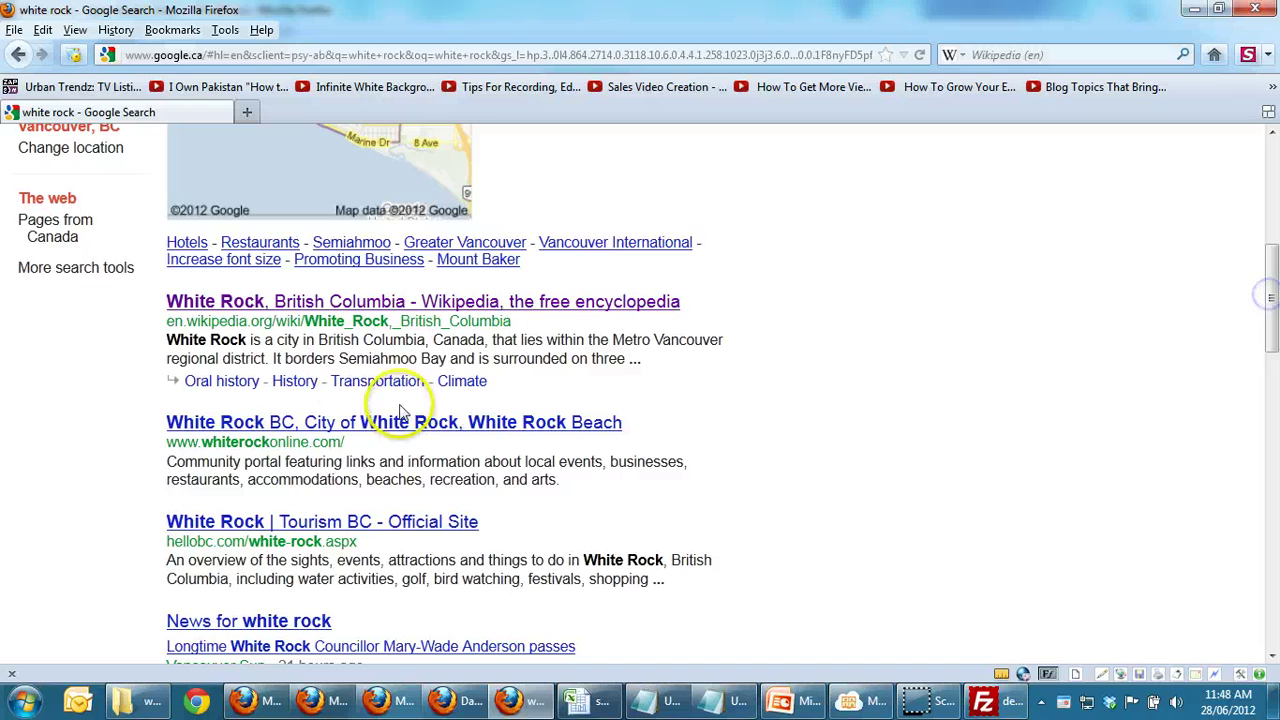
Step: Copy the White Rock Wikipedia article's intro paragraphs, then open the WordPress Pages list
{"action": "left_click", "coordinate": [300, 310]}
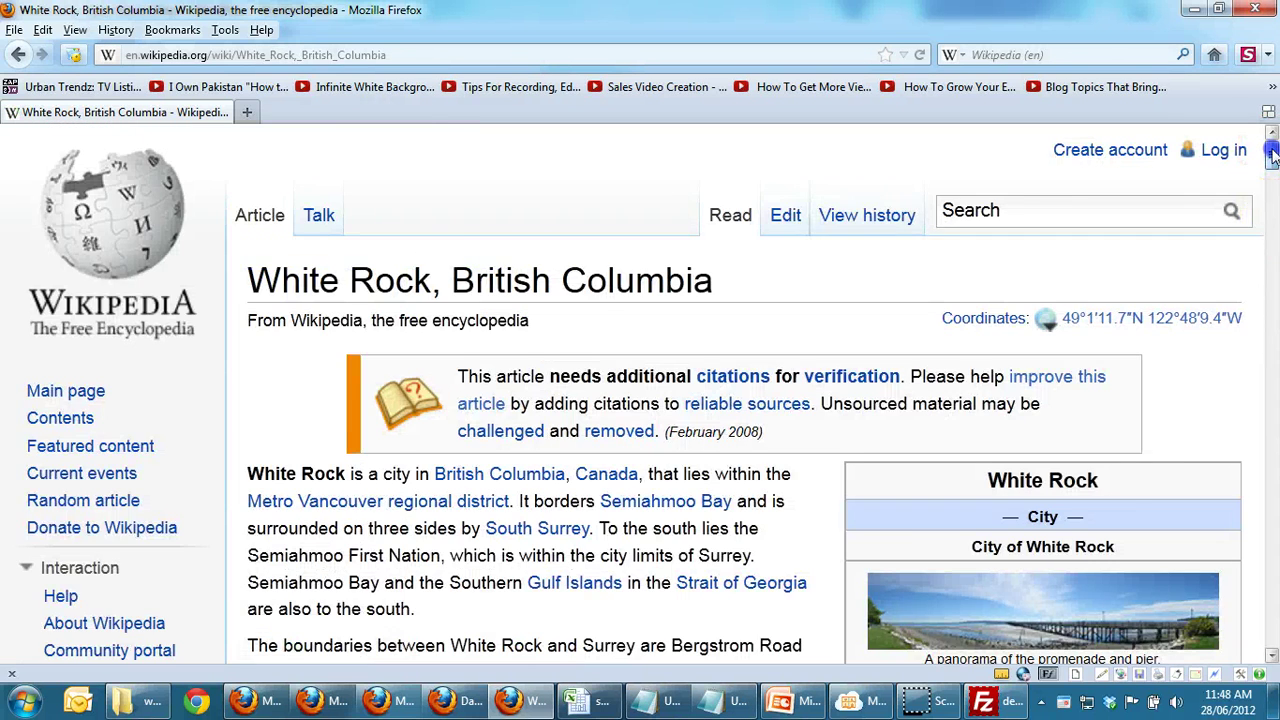
{"action": "mouse_move", "coordinate": [1271, 150]}
{"action": "left_mouse_down"}
{"action": "mouse_move", "coordinate": [1271, 187]}
{"action": "mouse_move", "coordinate": [1270, 170]}
{"action": "left_mouse_up"}
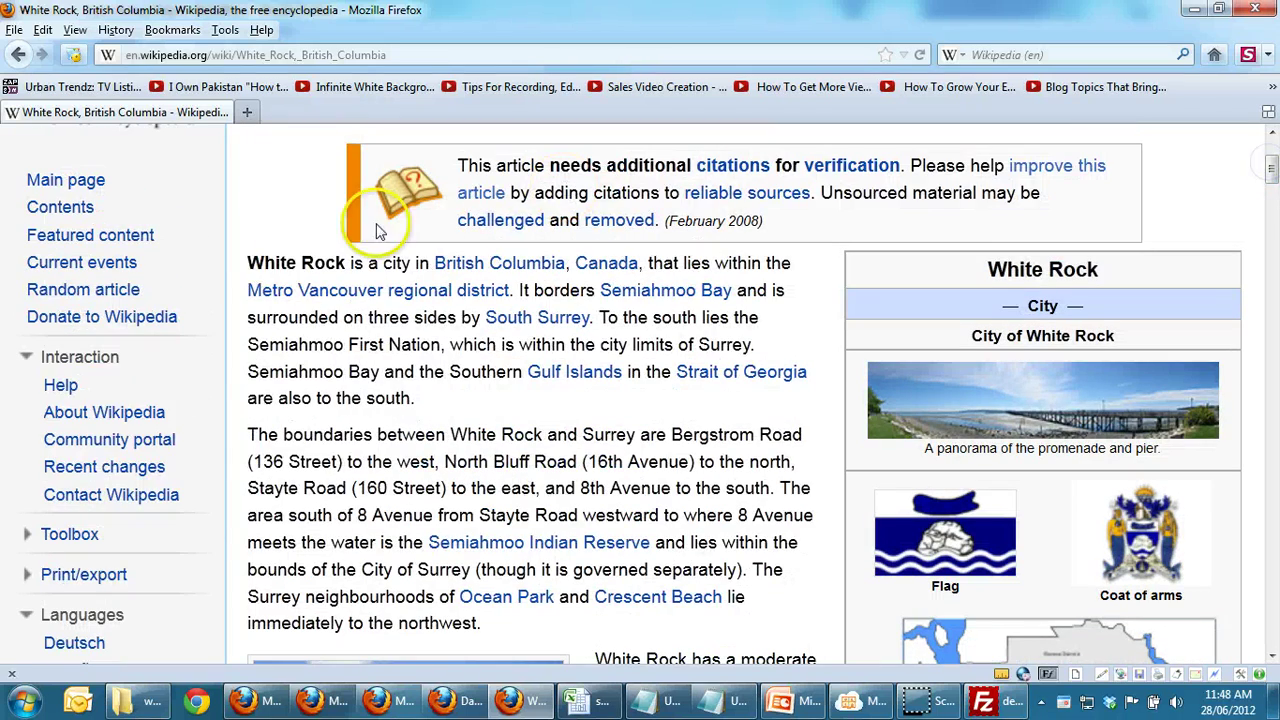
{"action": "left_click_drag", "start_coordinate": [247, 262], "coordinate": [398, 638]}
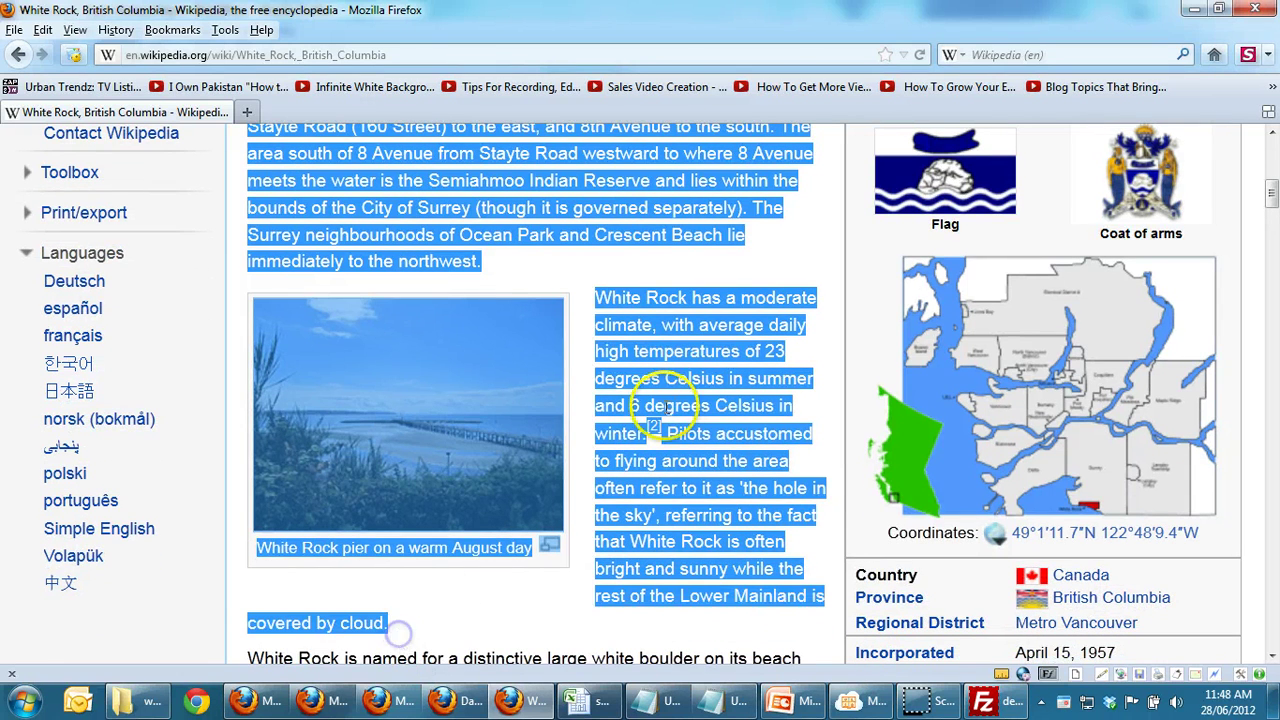
{"action": "right_click", "coordinate": [703, 420]}
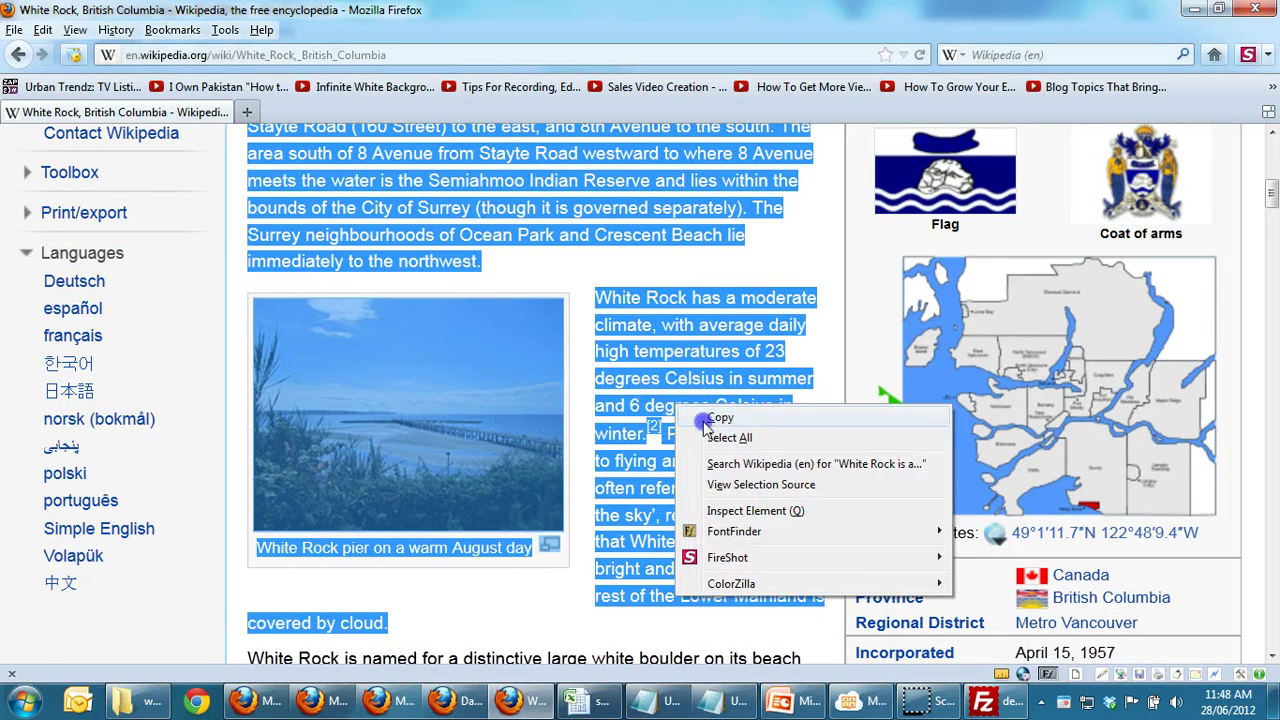
{"action": "left_click", "coordinate": [707, 424]}
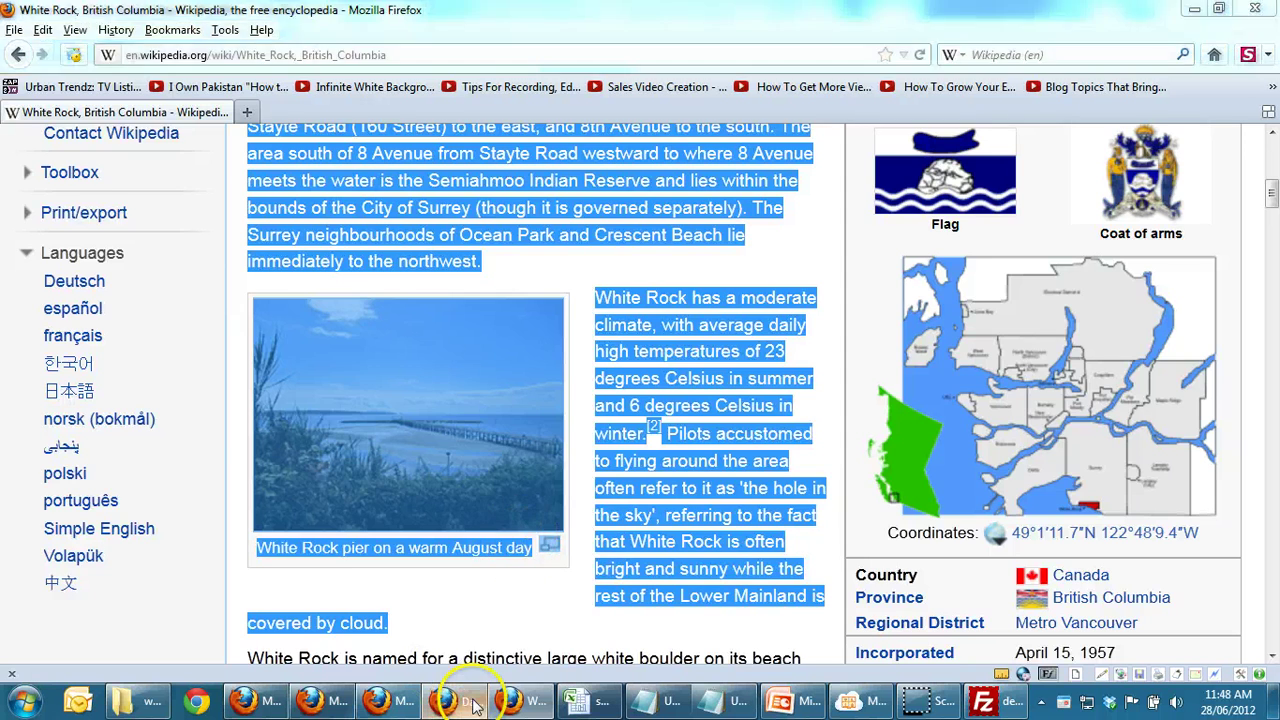
{"action": "left_click", "coordinate": [474, 706]}
{"action": "left_click", "coordinate": [52, 336]}
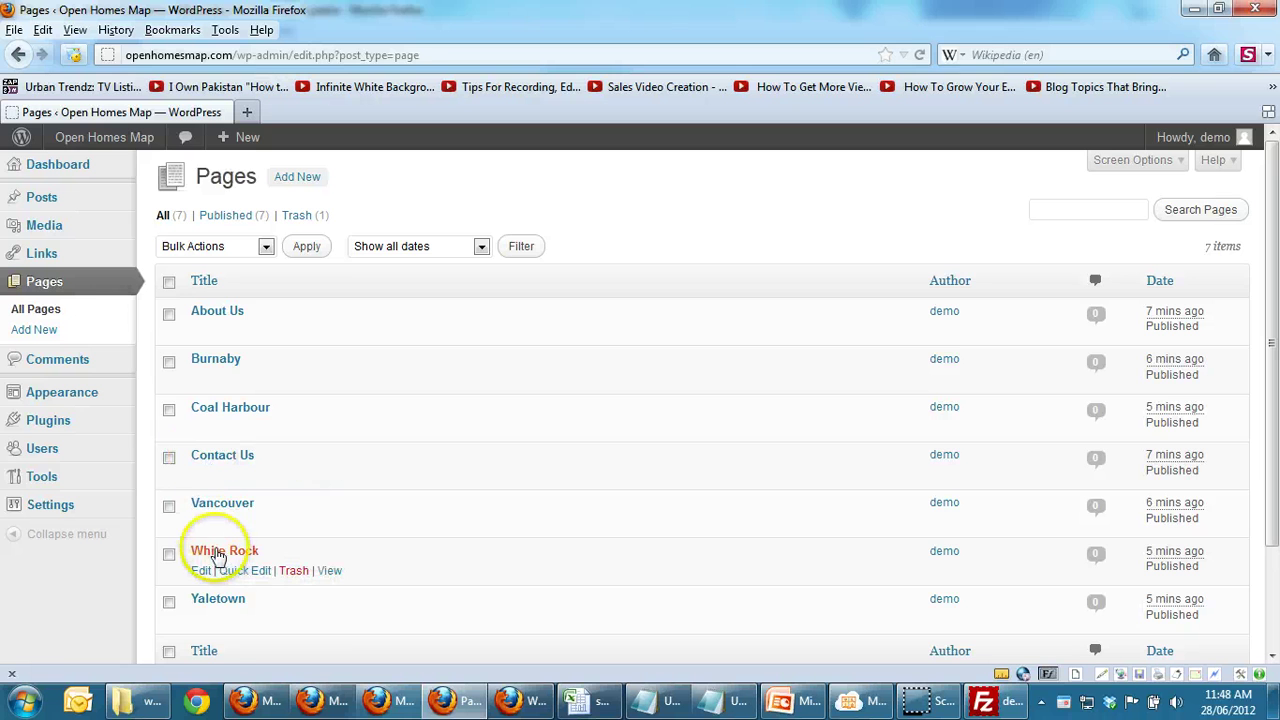
Step: Paste the copied White Rock text into the page body, then delete that plain-text paste
{"action": "left_click", "coordinate": [219, 553]}
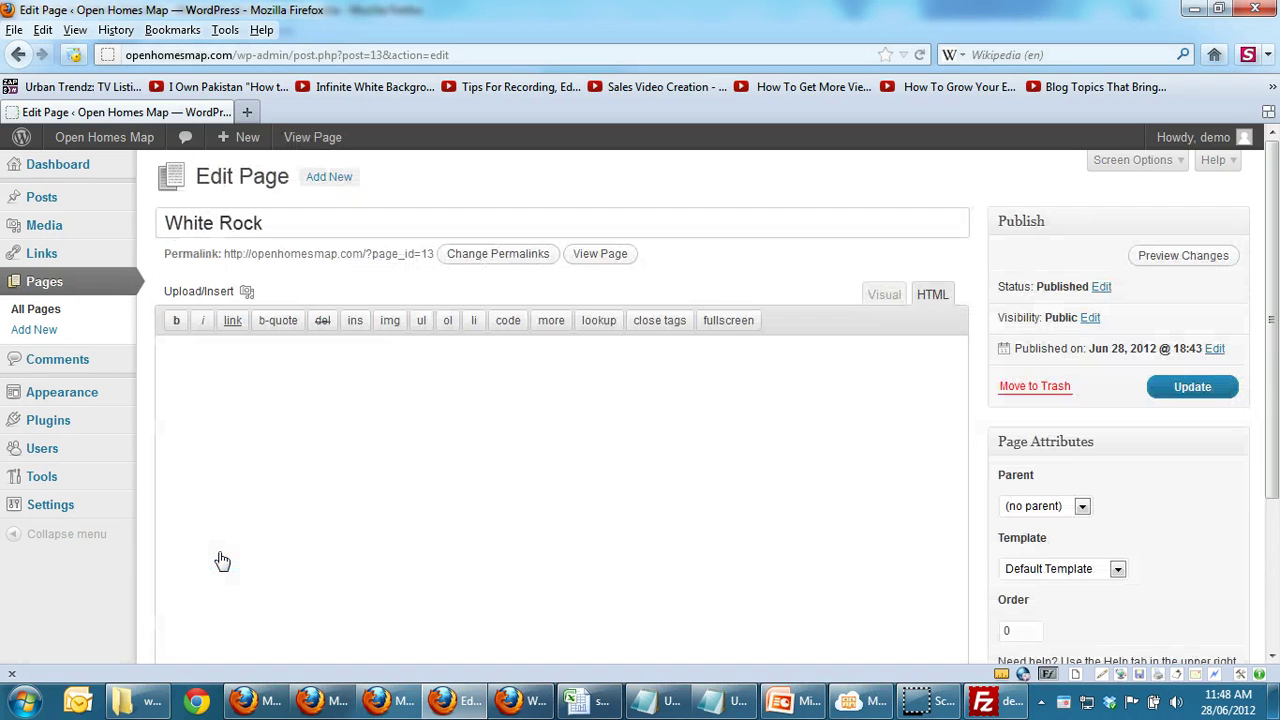
{"action": "left_click", "coordinate": [275, 472]}
{"action": "right_click", "coordinate": [276, 472]}
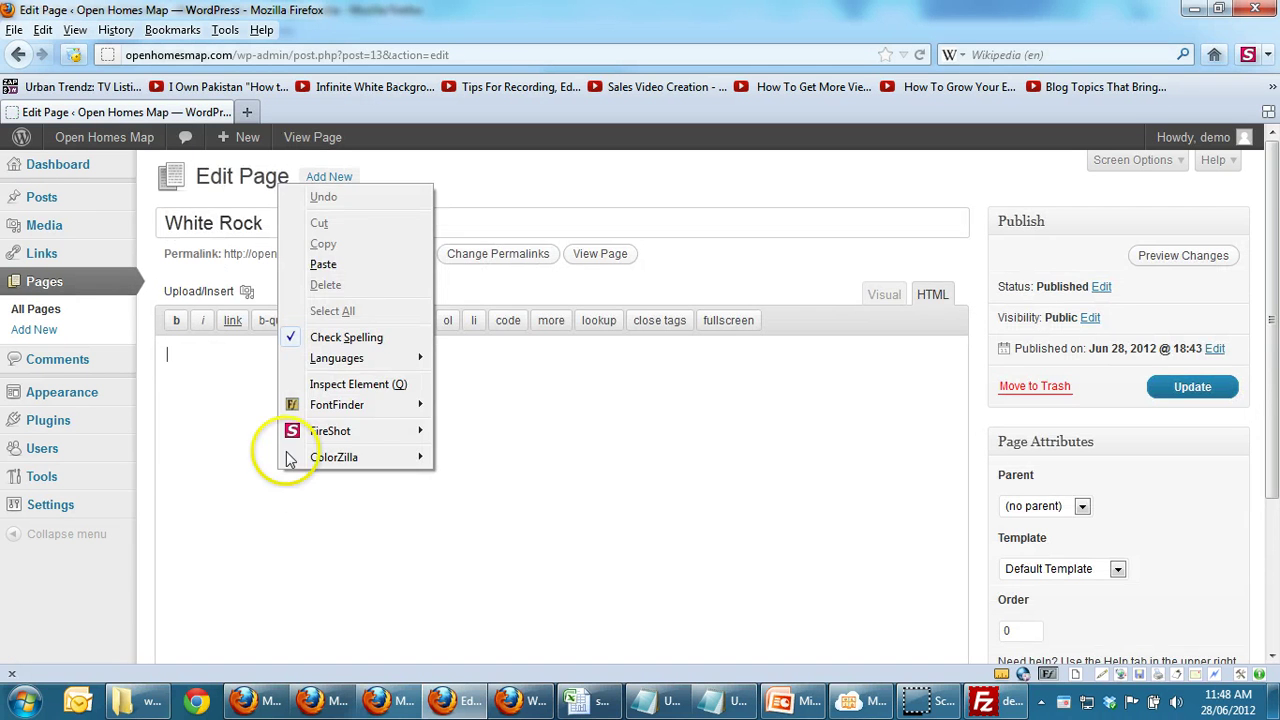
{"action": "left_click", "coordinate": [345, 265]}
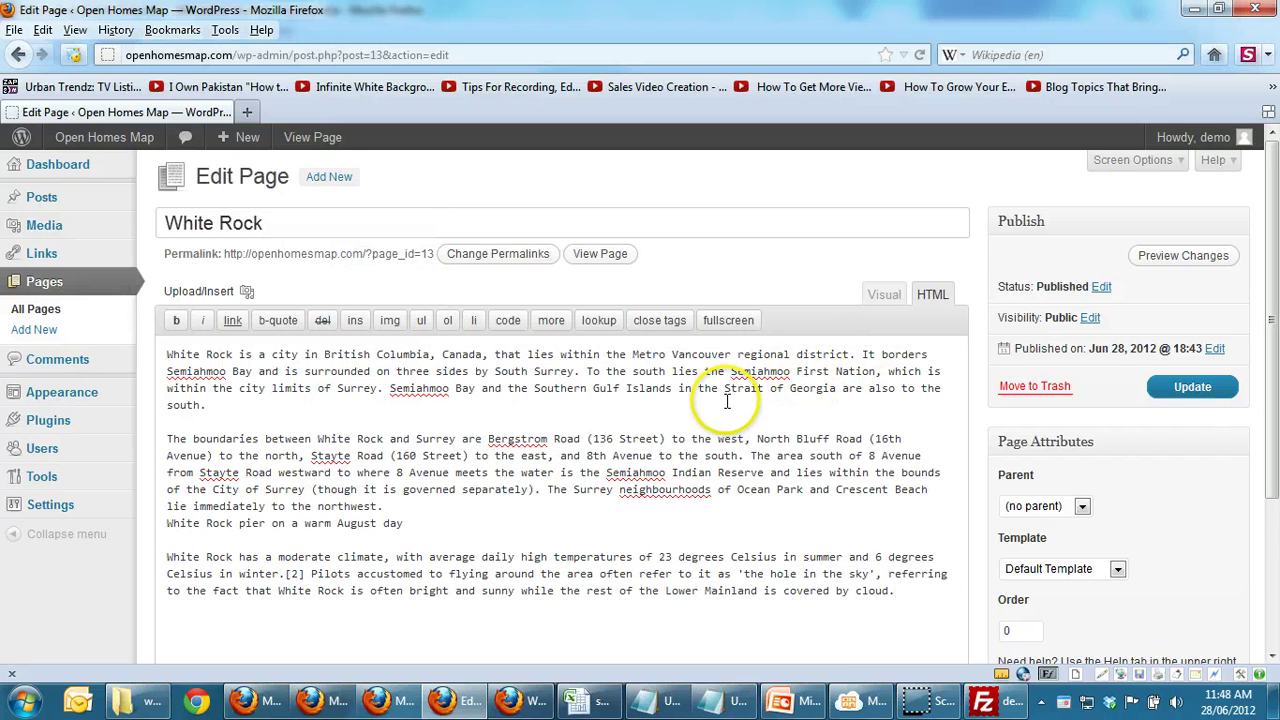
{"action": "key", "text": "ctrl+a"}
{"action": "key", "text": "Delete"}
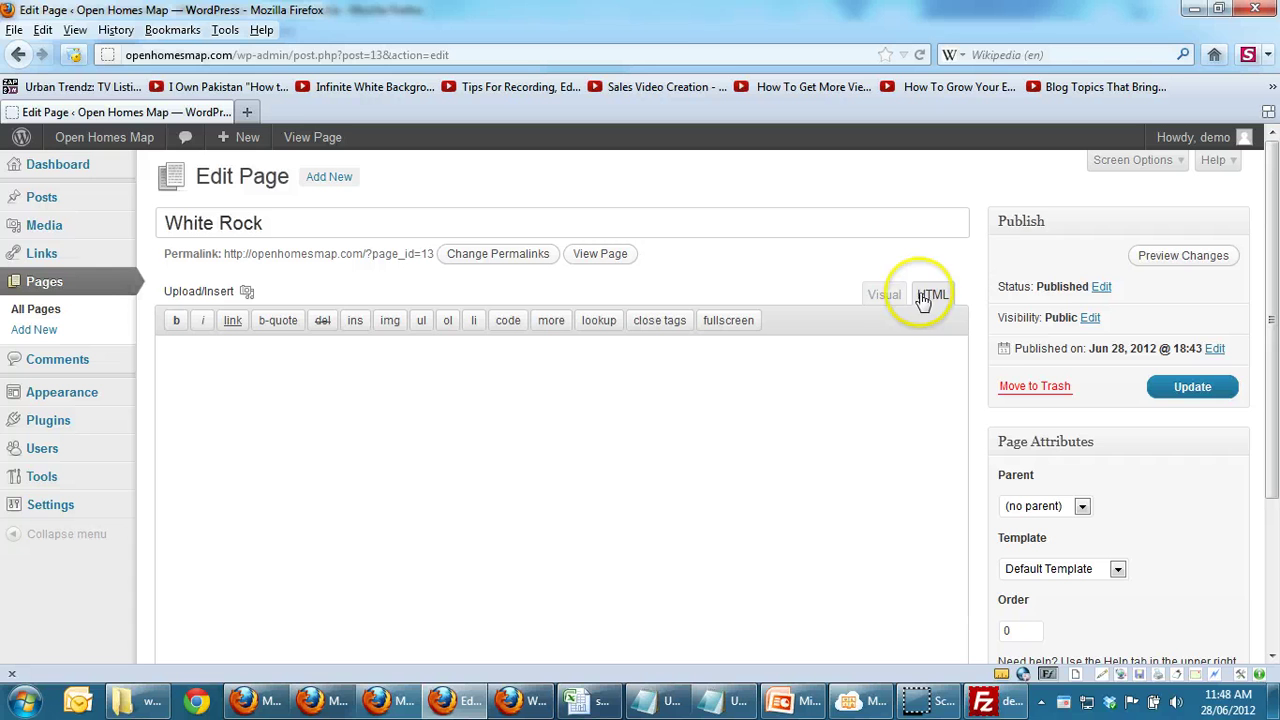
Step: Paste the article with its captioned pier photo into the visual editor and update the page
{"action": "left_click", "coordinate": [893, 294]}
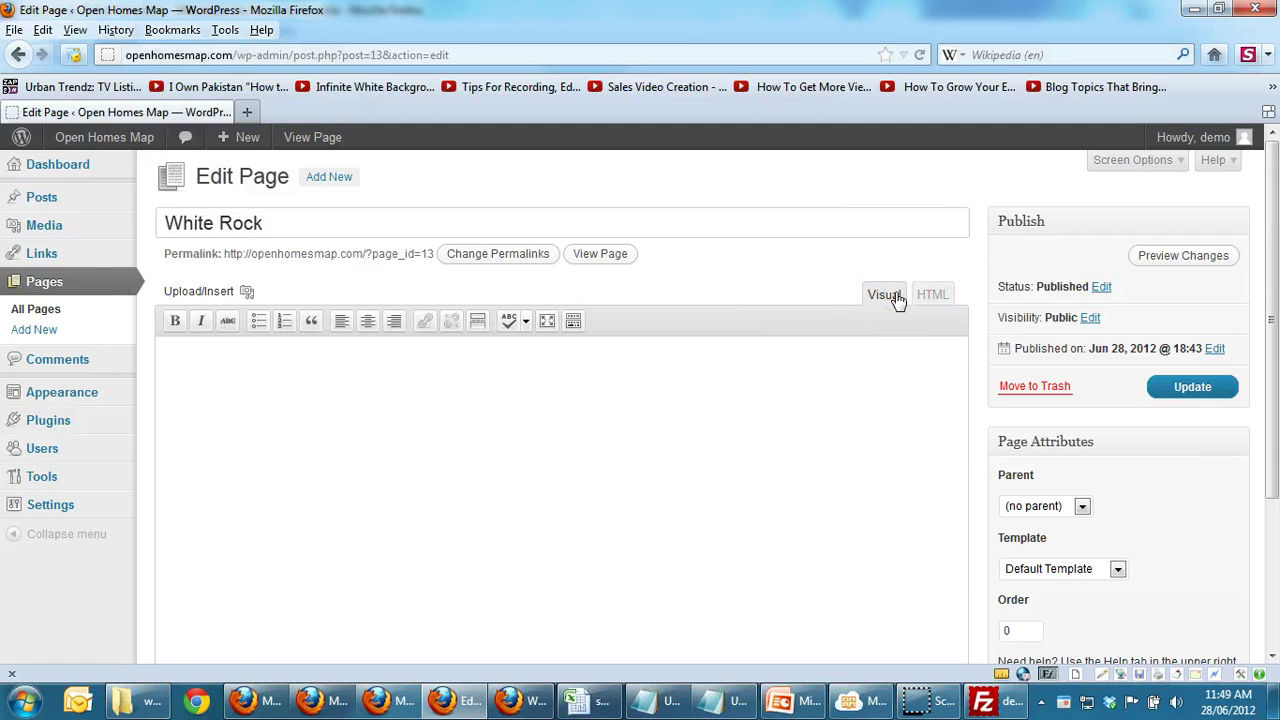
{"action": "left_click", "coordinate": [727, 418]}
{"action": "key", "text": "ctrl+v"}
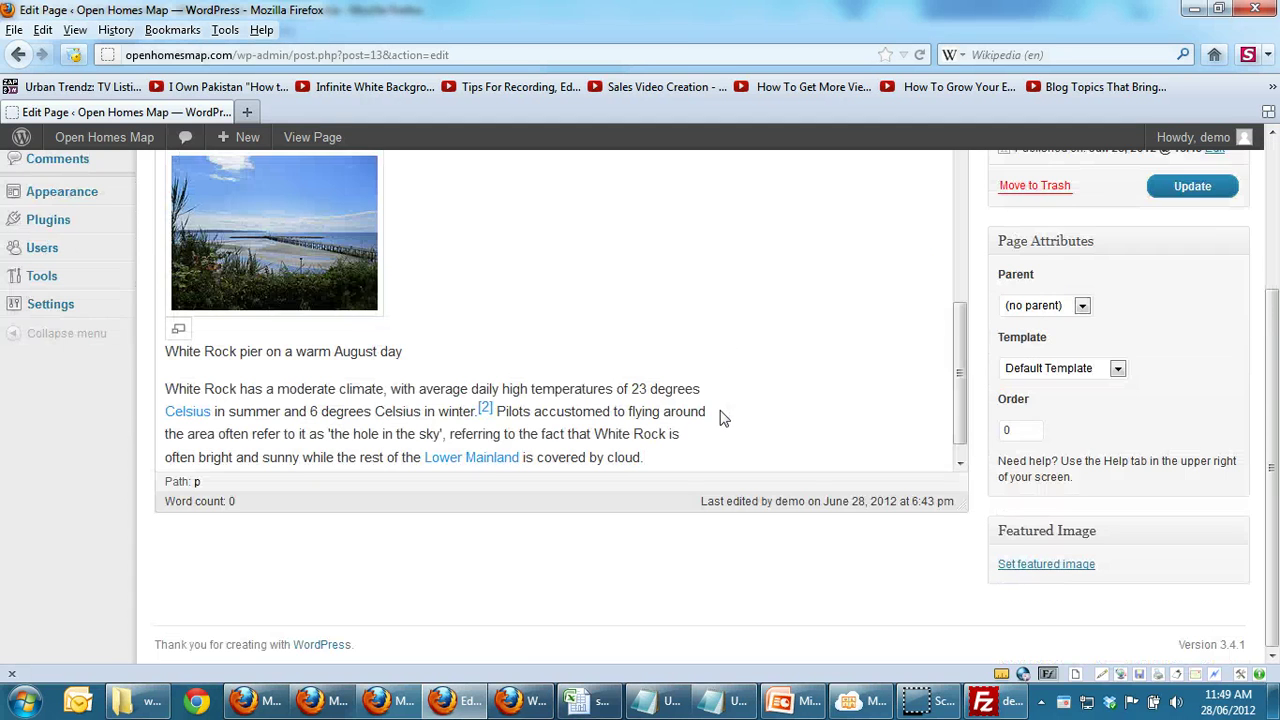
{"action": "left_click_drag", "start_coordinate": [961, 334], "coordinate": [945, 177]}
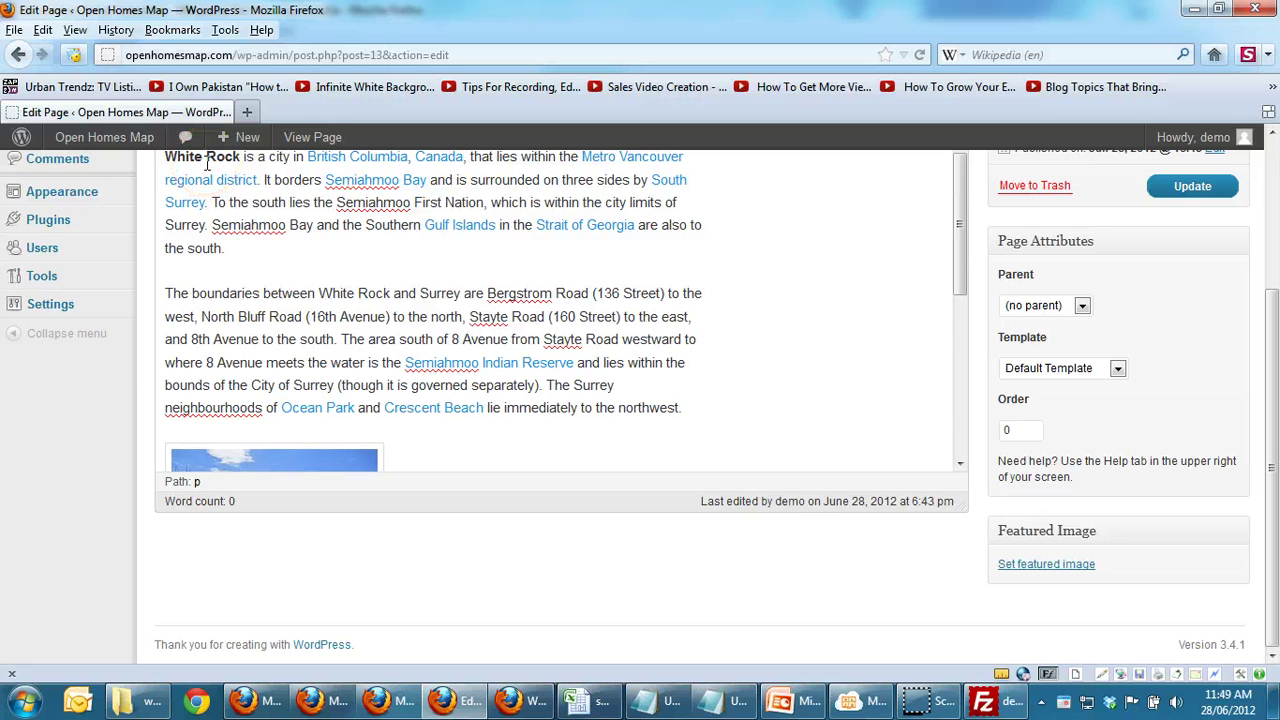
{"action": "left_click_drag", "start_coordinate": [962, 243], "coordinate": [945, 338]}
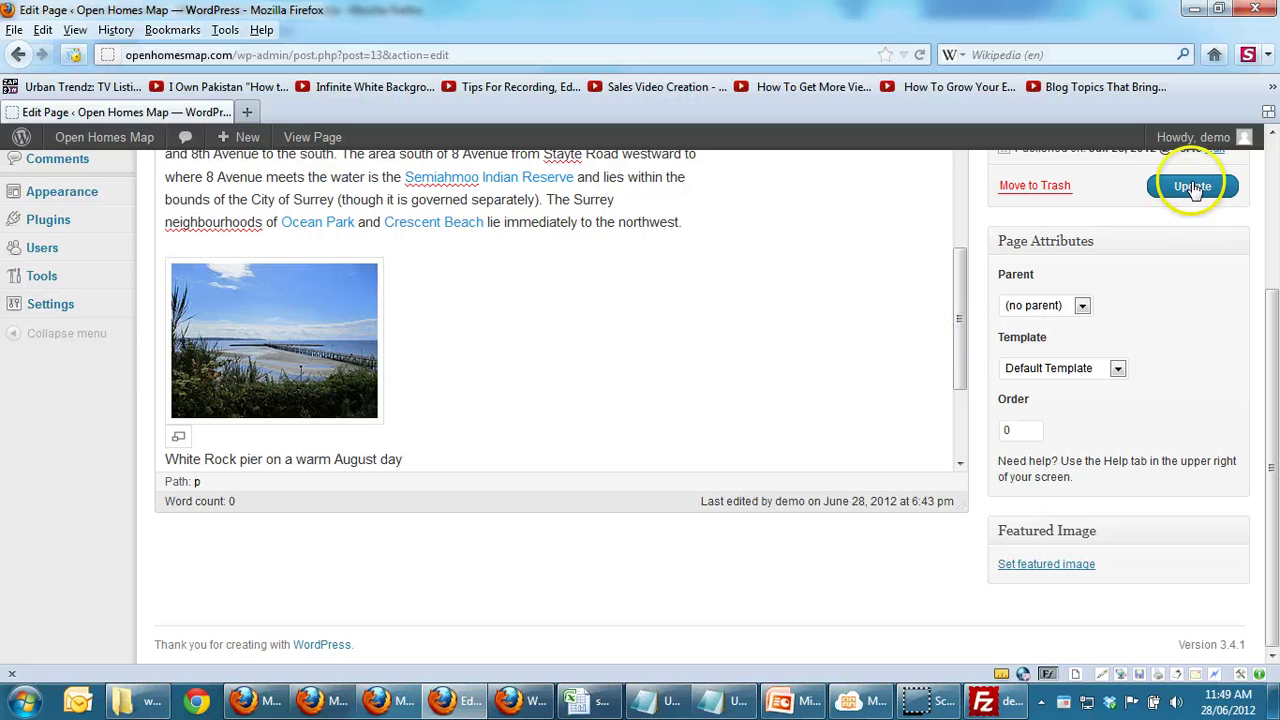
{"action": "left_click", "coordinate": [1192, 188]}
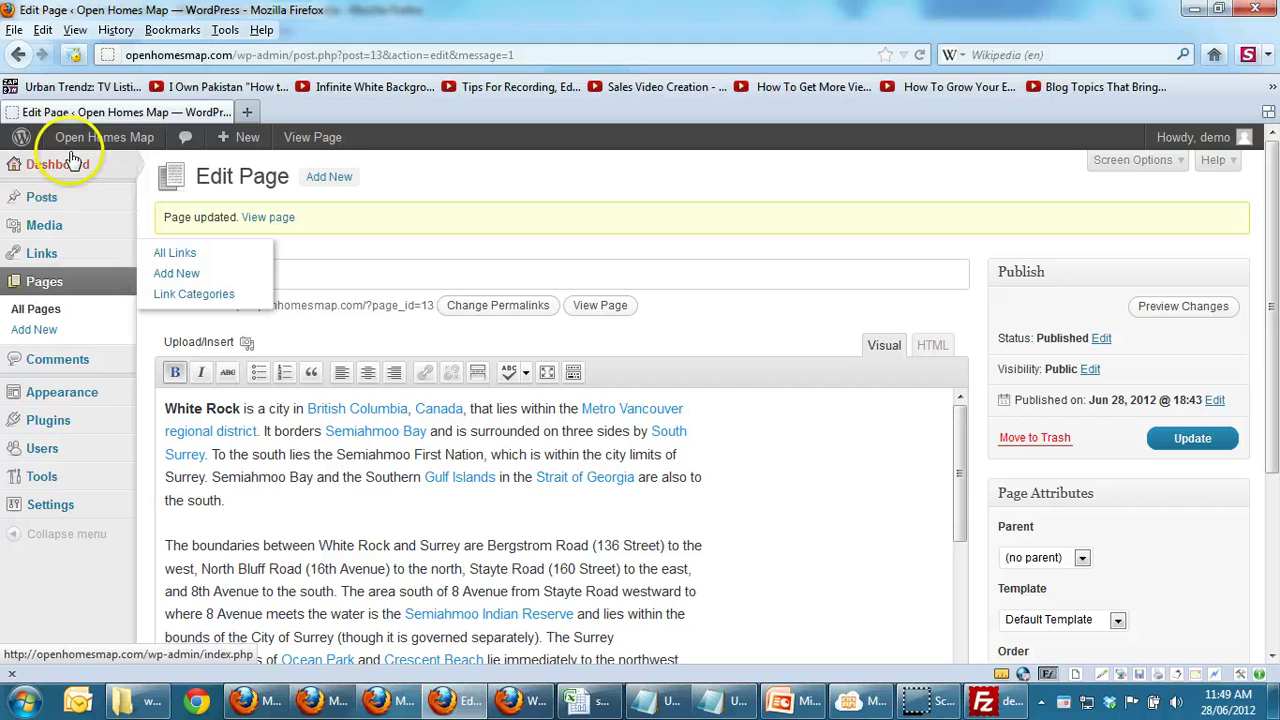
Step: Open the live site's White Rock page and scroll to the Wikipedia article text and links
{"action": "mouse_move", "coordinate": [80, 143]}
{"action": "left_click", "coordinate": [88, 169]}
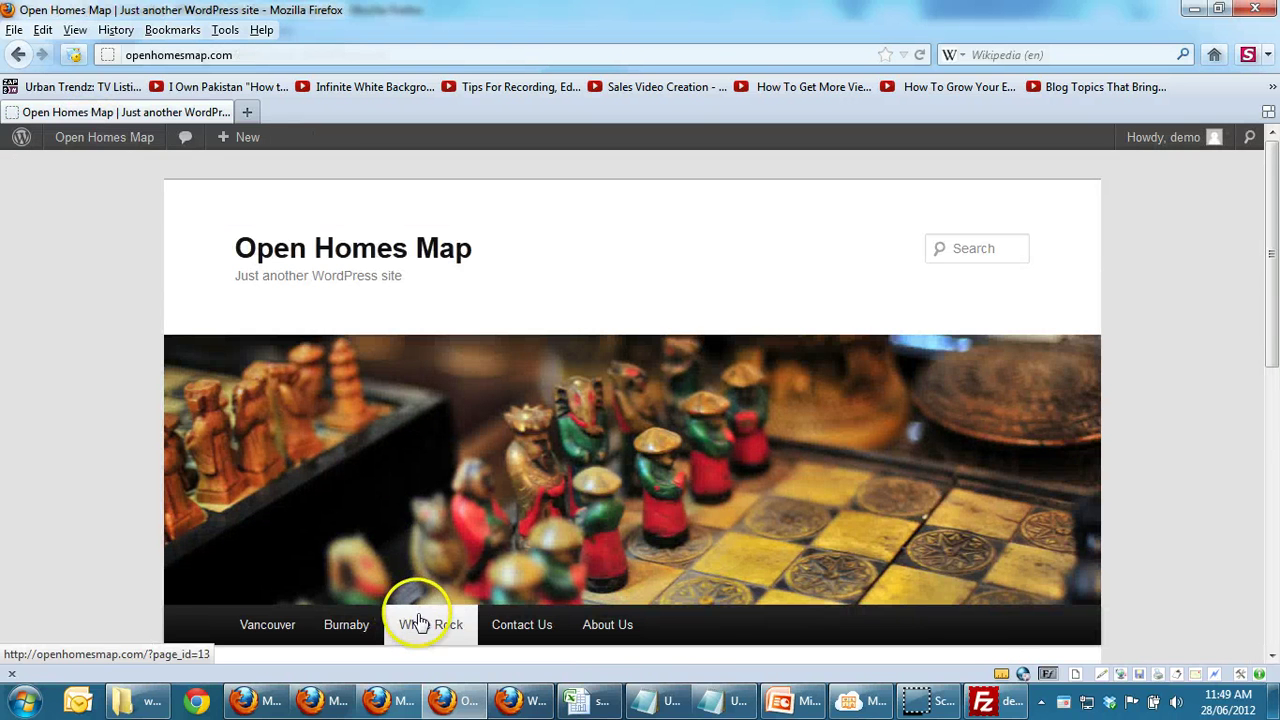
{"action": "left_click", "coordinate": [418, 622]}
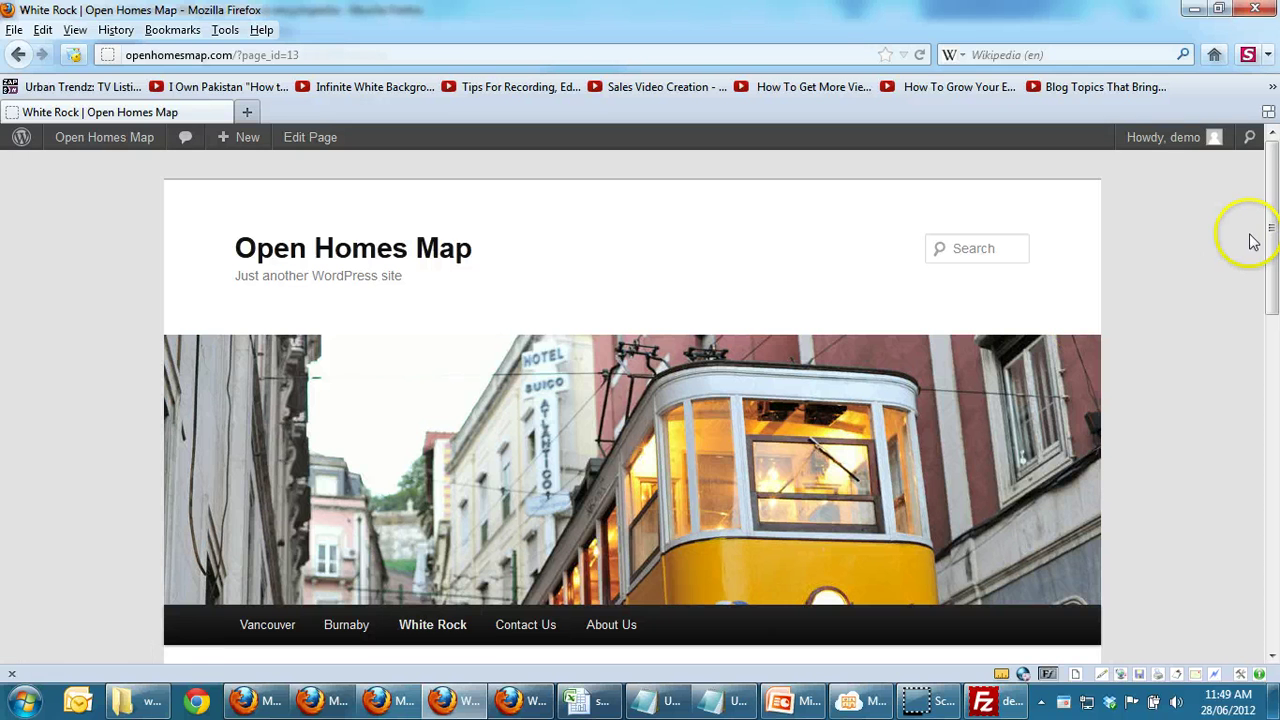
{"action": "left_click_drag", "start_coordinate": [1272, 232], "coordinate": [1273, 380]}
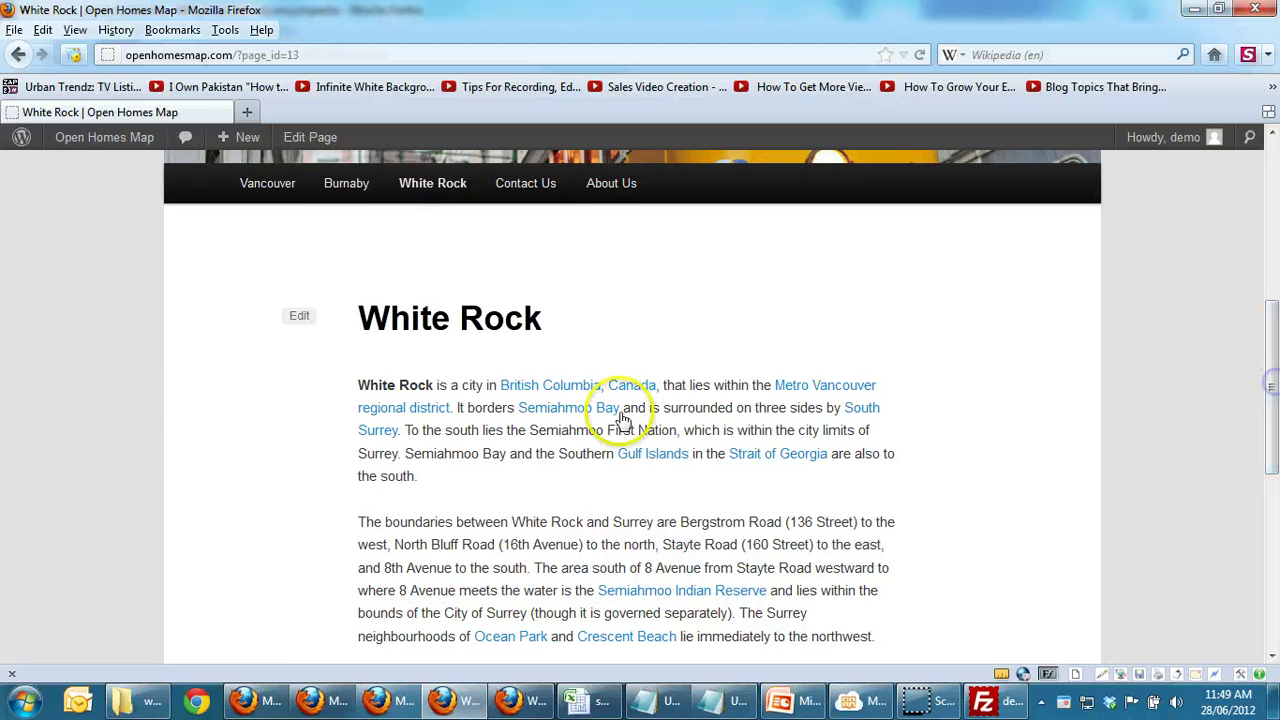
{"action": "left_click", "coordinate": [386, 387]}
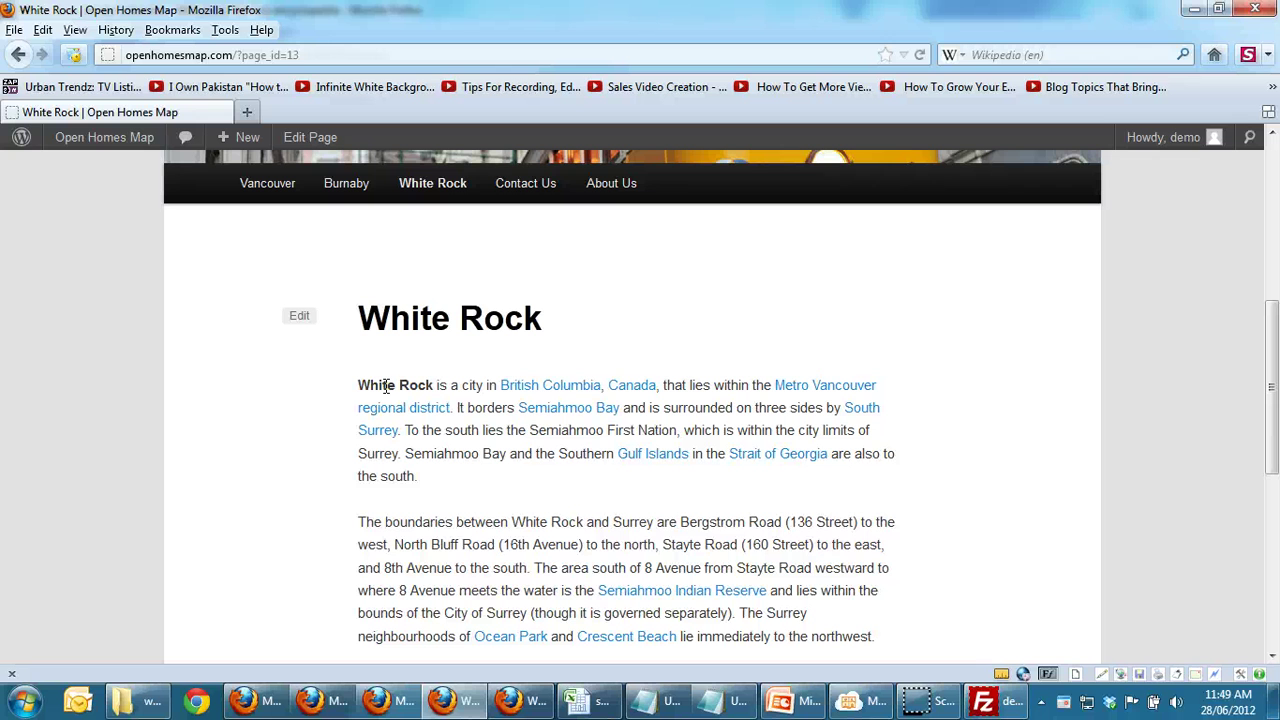
{"action": "left_click_drag", "start_coordinate": [523, 383], "coordinate": [632, 382]}
{"action": "mouse_move", "coordinate": [100, 140]}
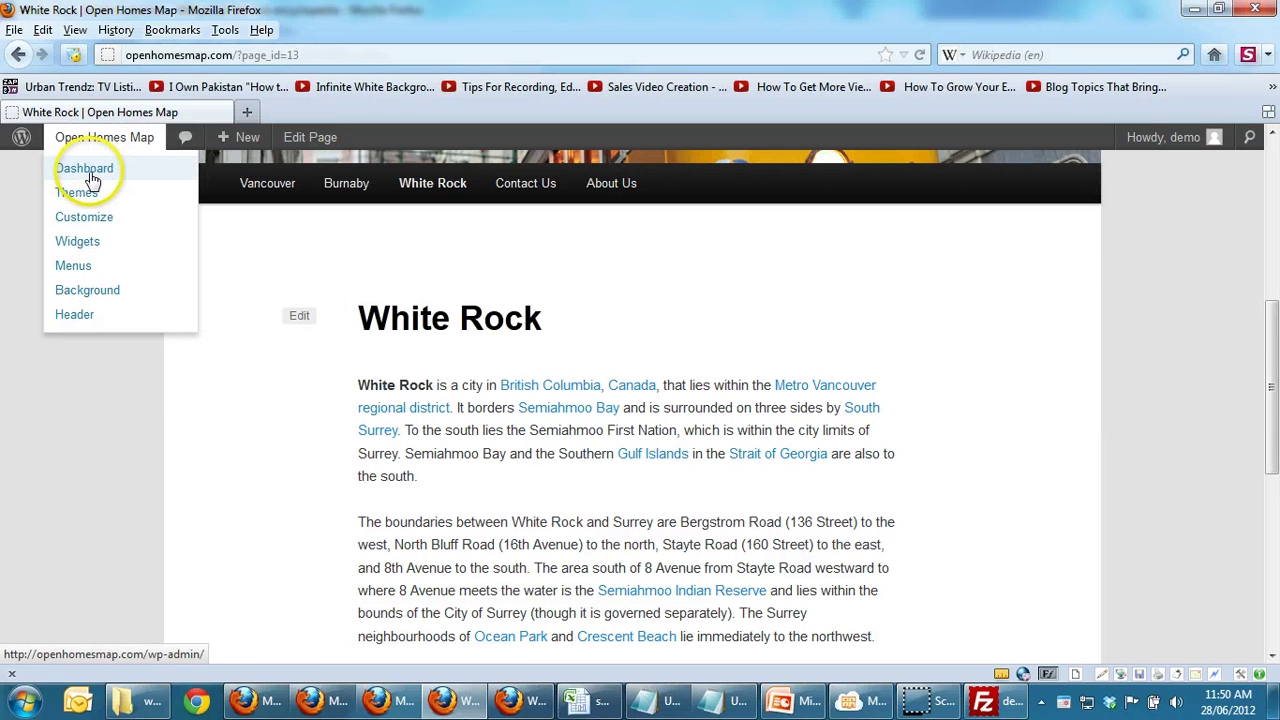
Step: From the dashboard, add a new empty page titled 'Blog' and publish it
{"action": "left_click", "coordinate": [88, 174]}
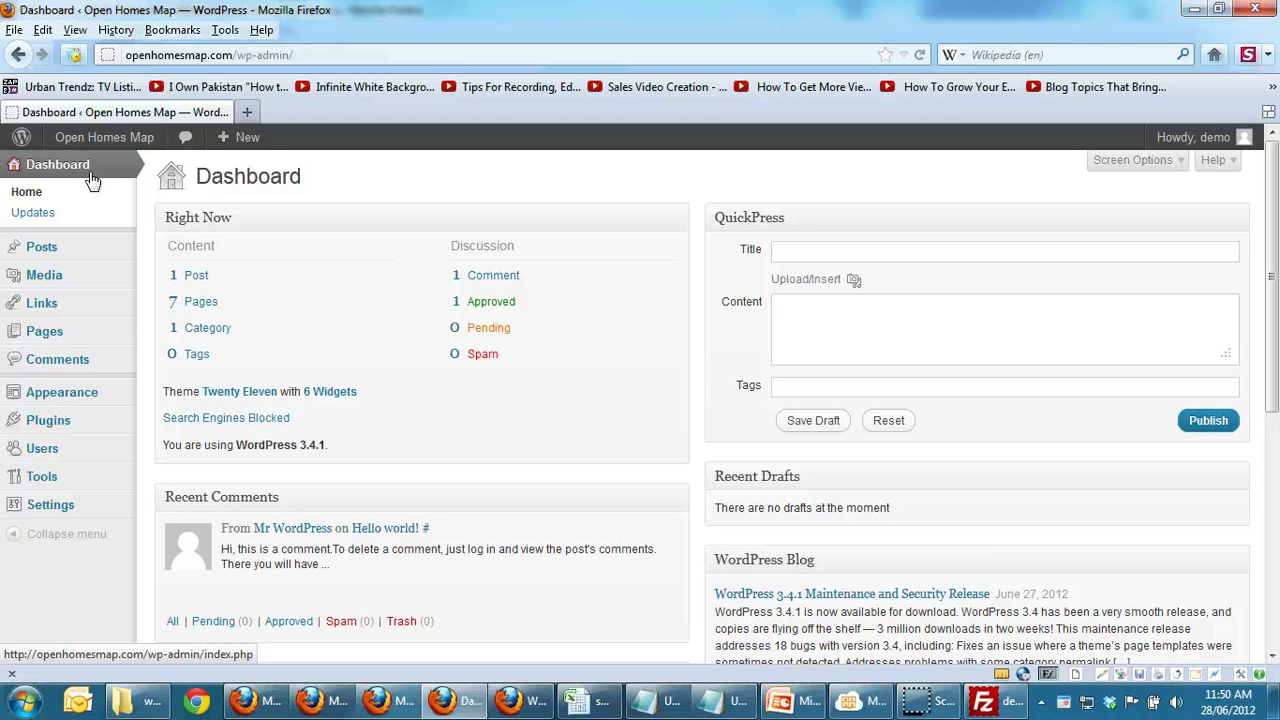
{"action": "left_click", "coordinate": [44, 331]}
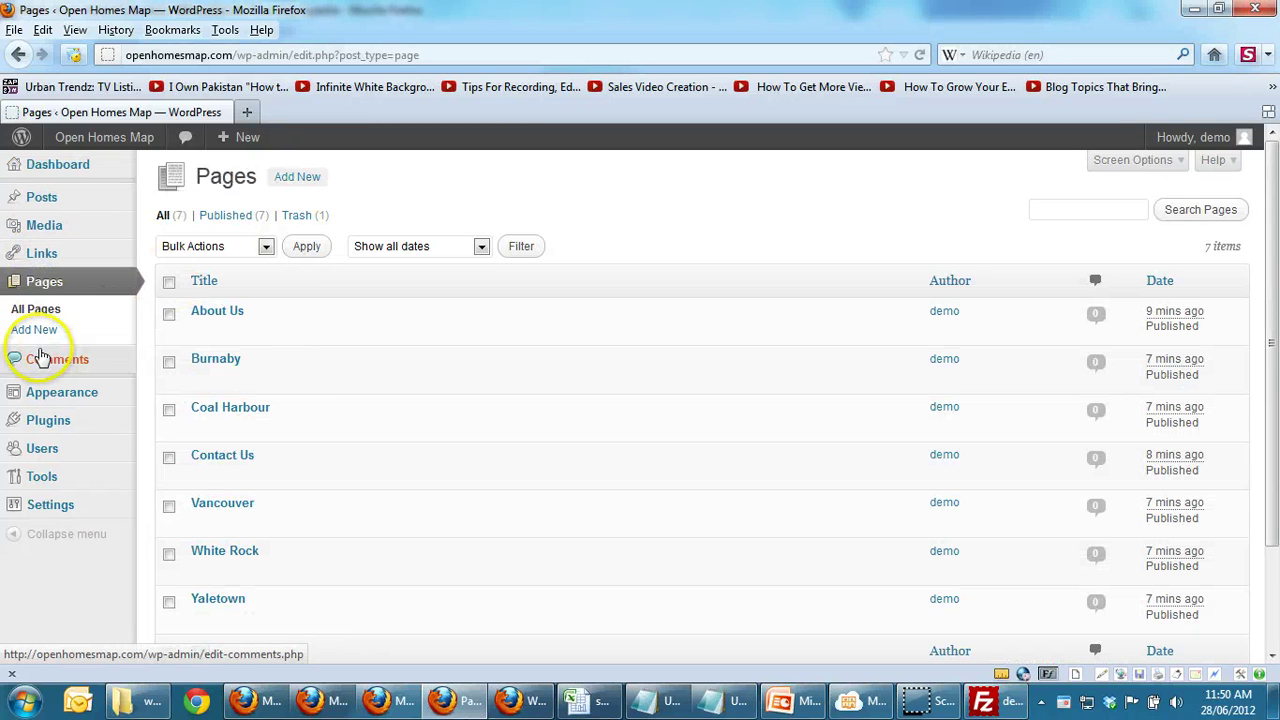
{"action": "left_click", "coordinate": [38, 334]}
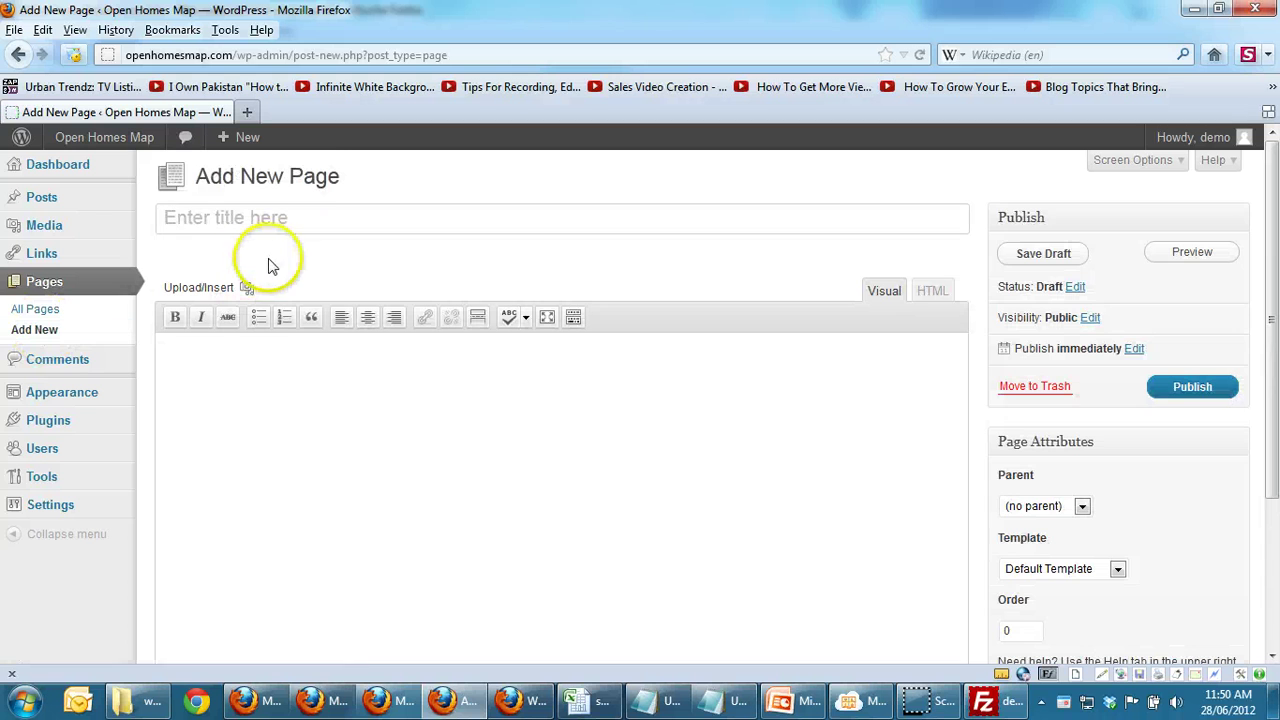
{"action": "left_click", "coordinate": [311, 220]}
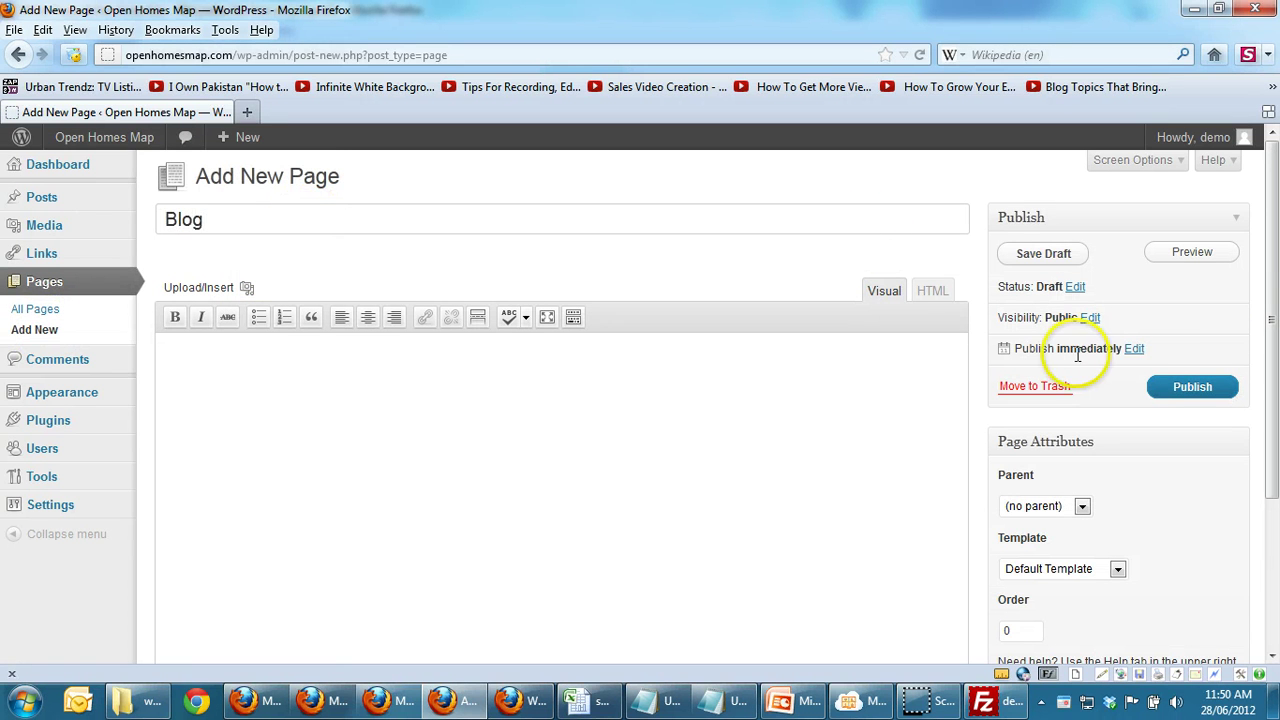
{"action": "left_click", "coordinate": [1202, 380]}
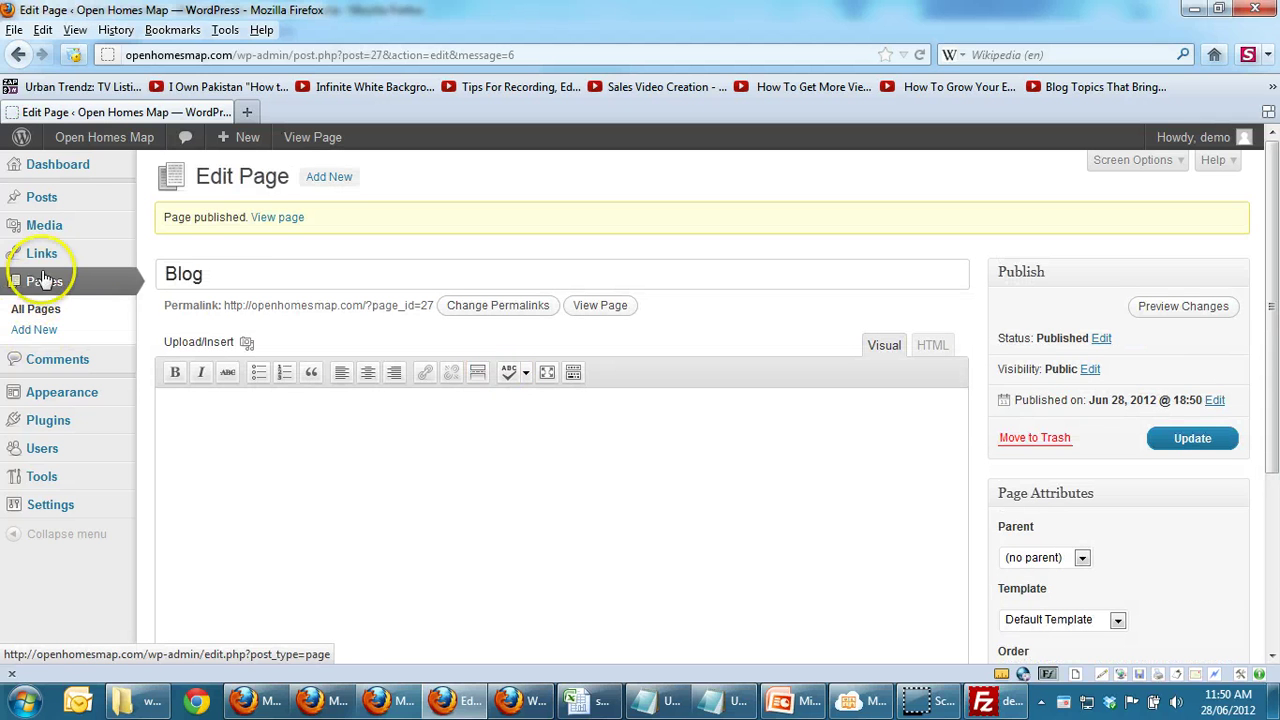
Step: Trash the default 'Hello world!' post and start a blank new post
{"action": "mouse_move", "coordinate": [45, 210]}
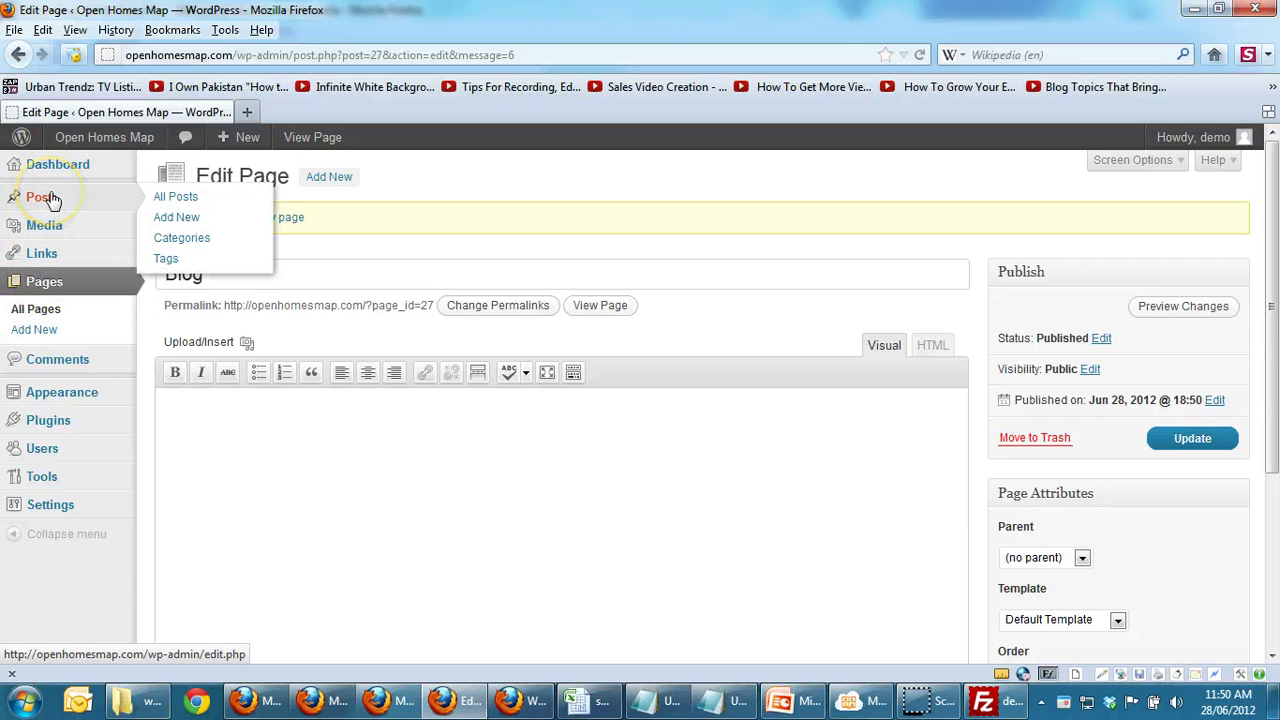
{"action": "left_click", "coordinate": [45, 198]}
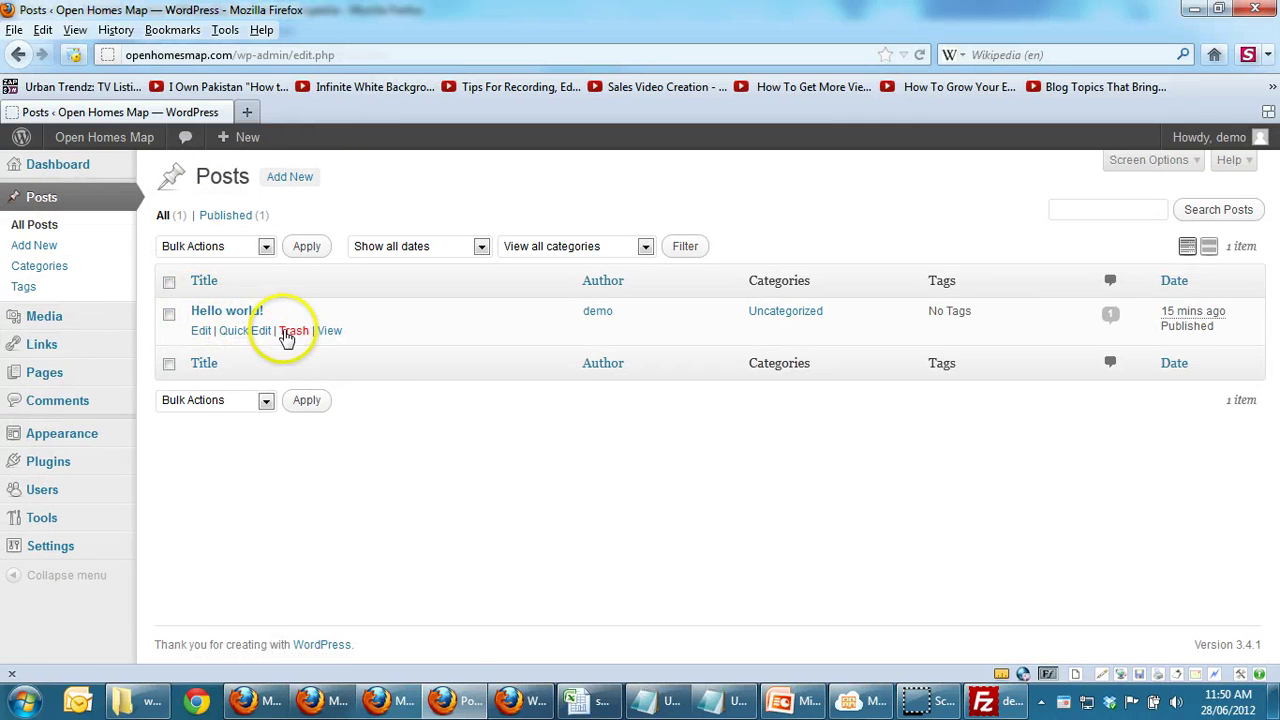
{"action": "left_click", "coordinate": [294, 332]}
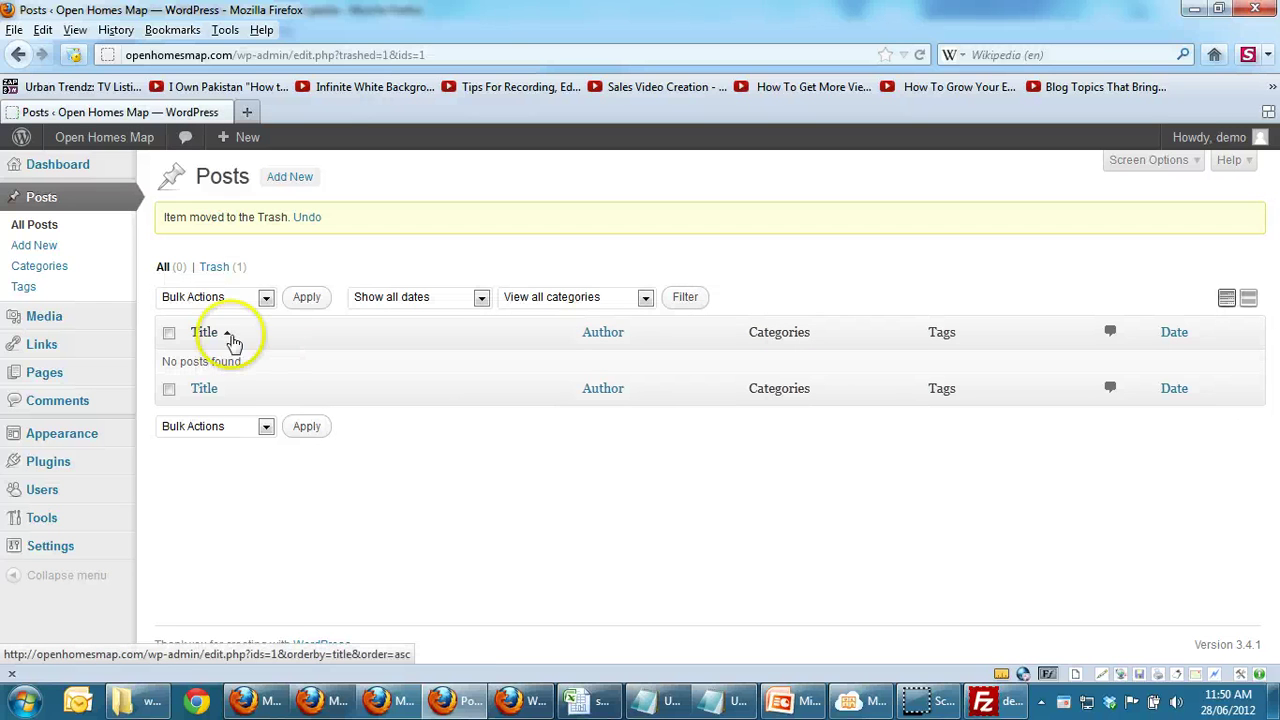
{"action": "left_click", "coordinate": [40, 247]}
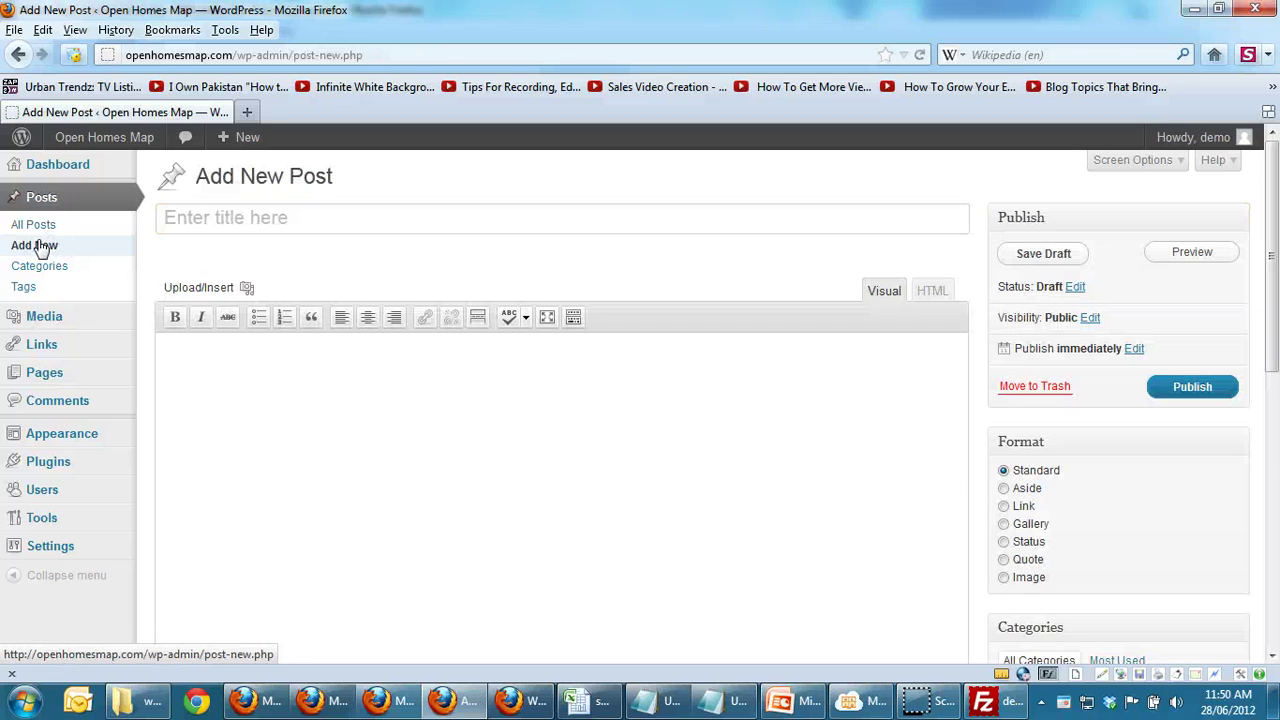
Step: Paste the Notepad heading 'Ten tips for buyers attending open houses' as the post title
{"action": "left_click", "coordinate": [716, 702]}
{"action": "key", "text": "Down"}
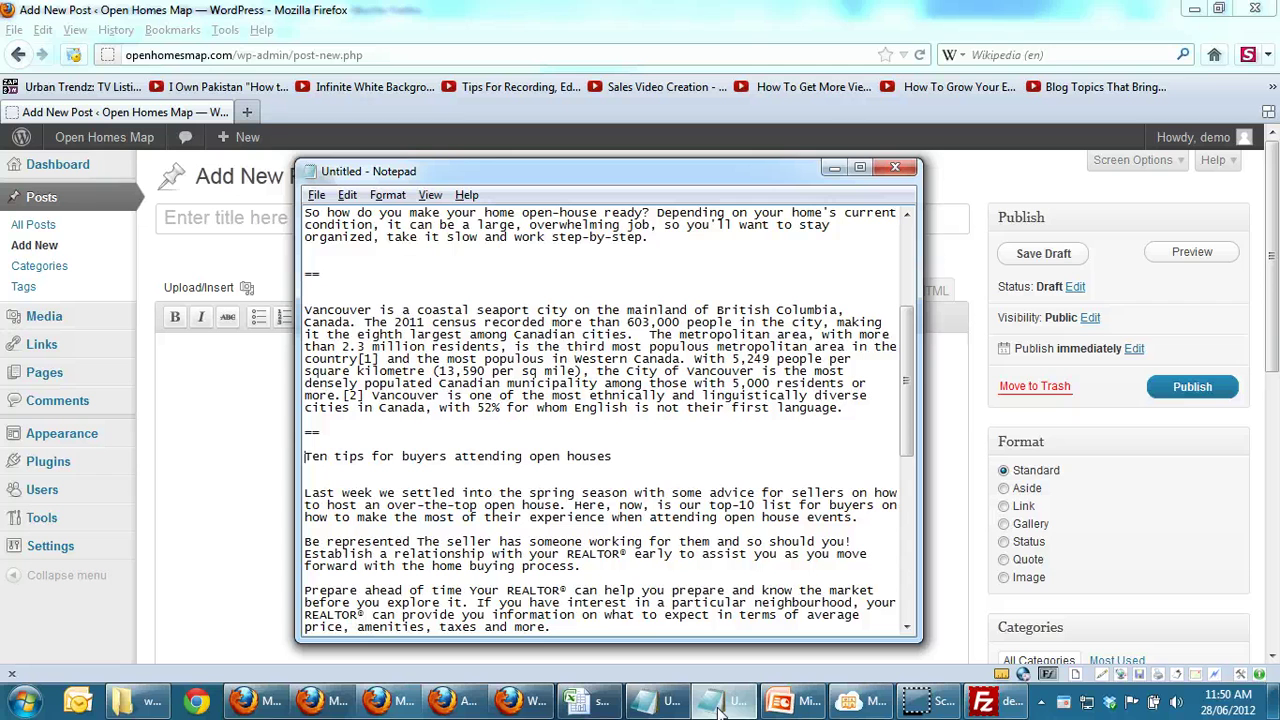
{"action": "key", "text": "shift+Down"}
{"action": "key", "text": "ctrl+c"}
{"action": "left_click", "coordinate": [716, 702]}
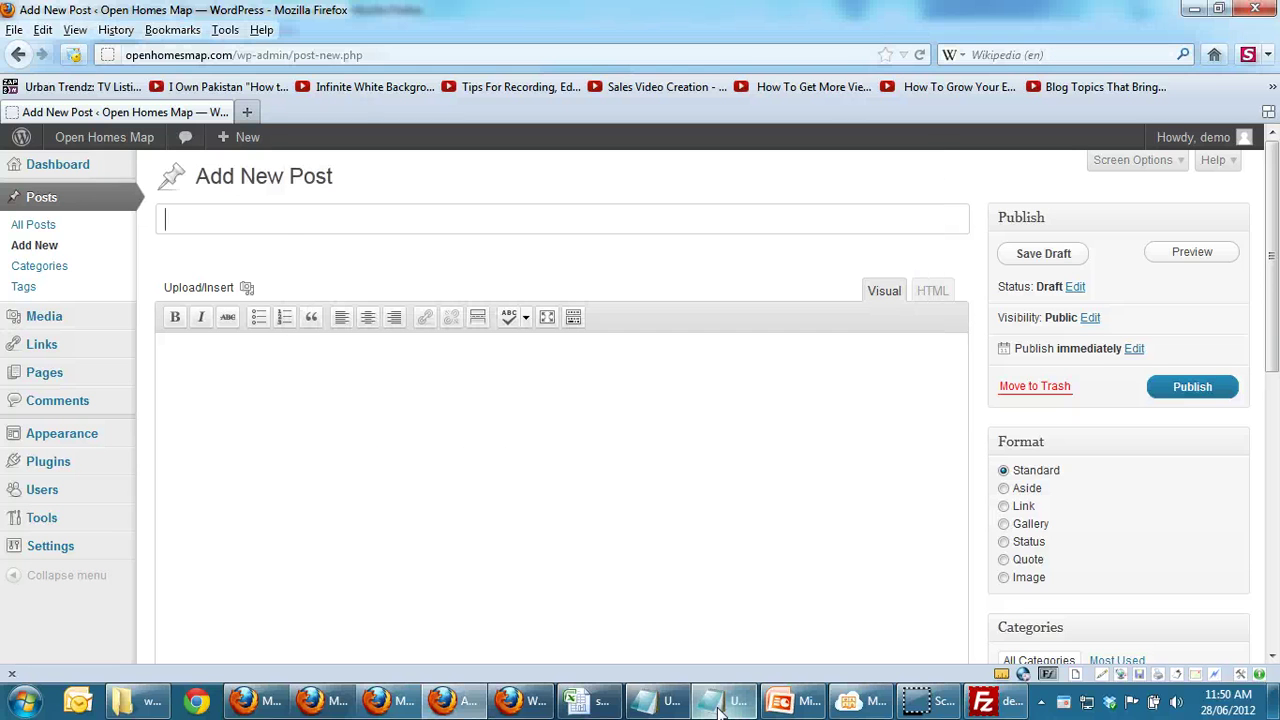
{"action": "key", "text": "ctrl+v"}
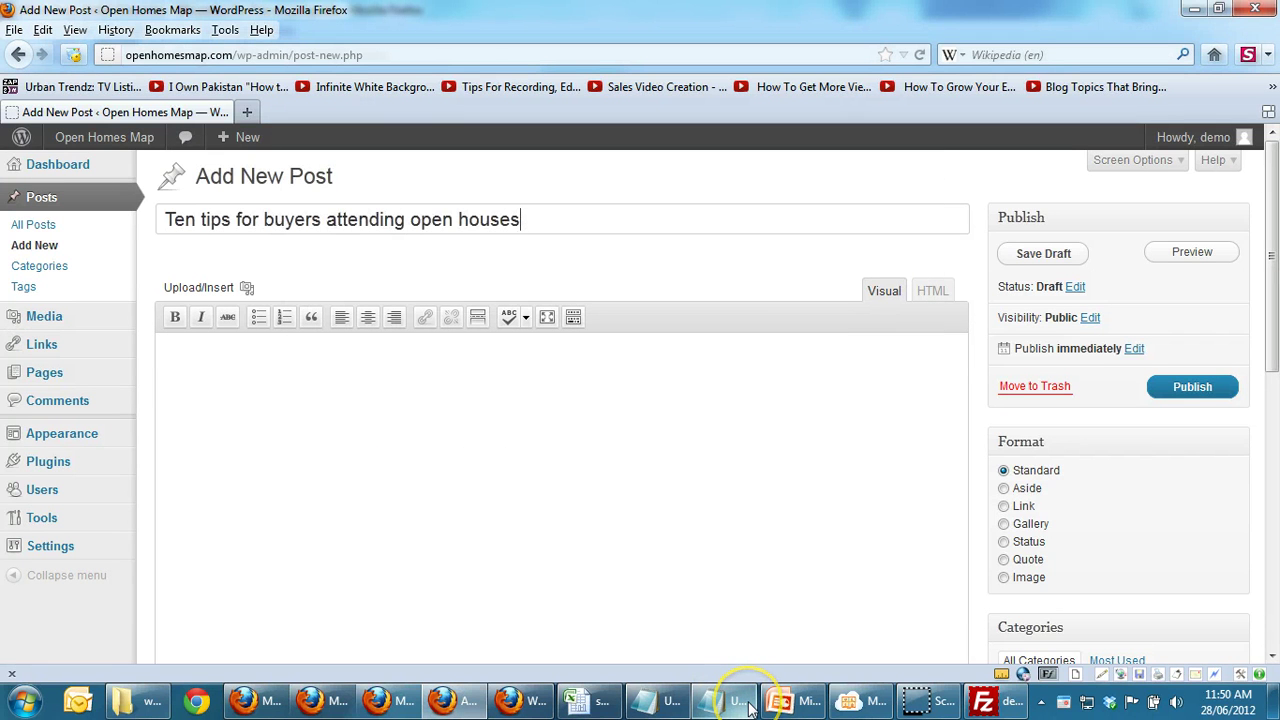
Step: Copy the tips paragraphs from Notepad into the post body and publish the post
{"action": "left_click", "coordinate": [607, 587]}
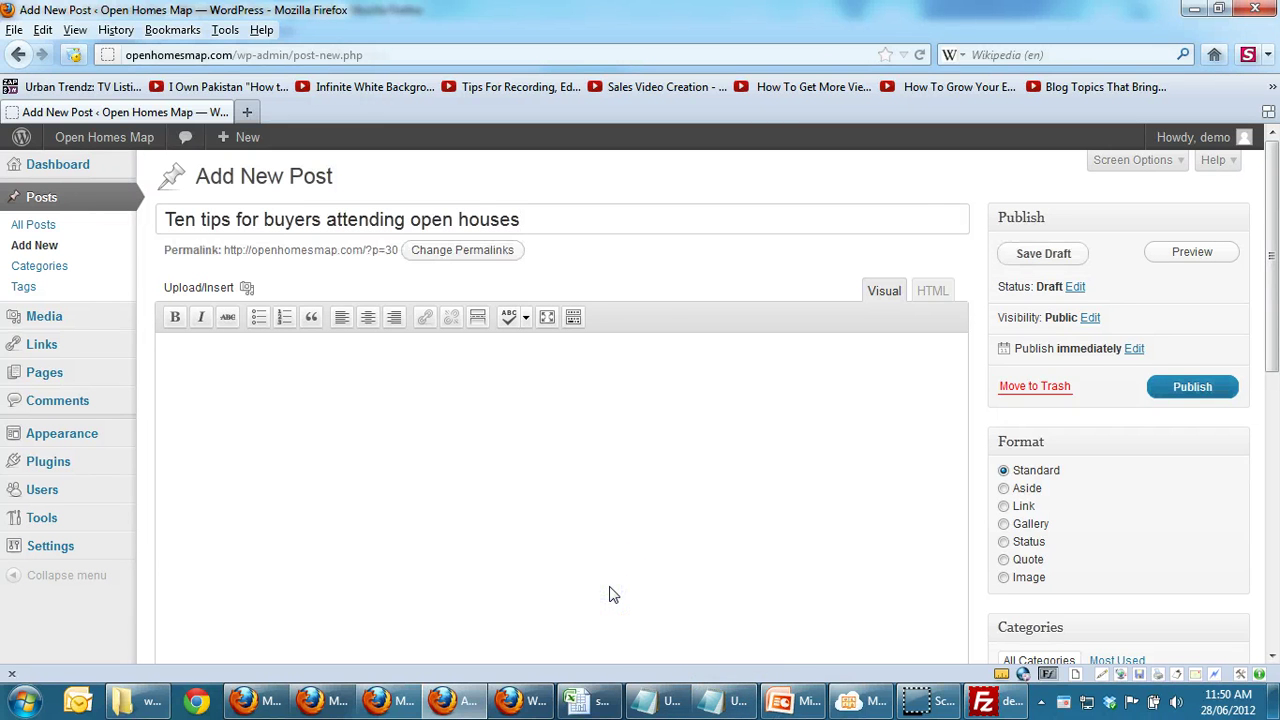
{"action": "key", "text": "alt+Tab"}
{"action": "key", "text": "Down"}
{"action": "key", "text": "Down"}
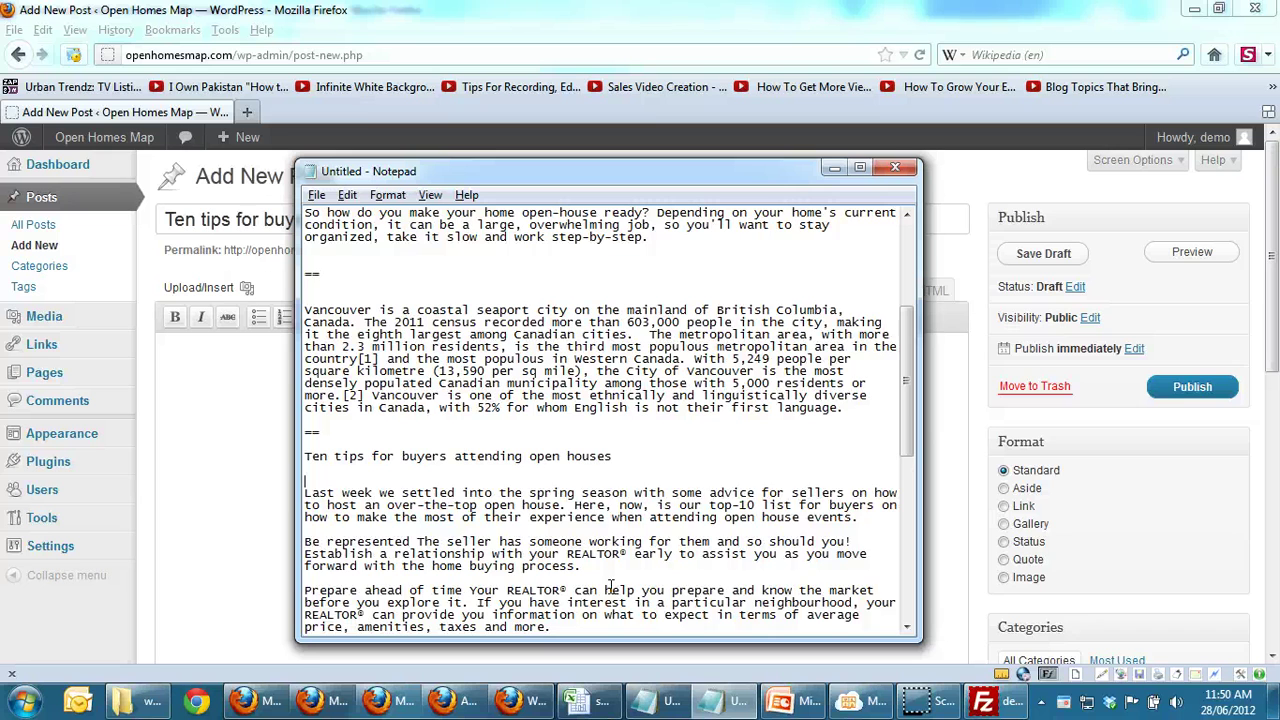
{"action": "key", "text": "shift+Down"}
{"action": "key", "text": "shift+Down"}
{"action": "key", "text": "shift+Down"}
{"action": "key", "text": "shift+Down"}
{"action": "key", "text": "shift+Down"}
{"action": "key", "text": "shift+Down"}
{"action": "key", "text": "shift+Down"}
{"action": "key", "text": "shift+Down"}
{"action": "key", "text": "shift+Down"}
{"action": "key", "text": "shift+Down"}
{"action": "key", "text": "shift+Down"}
{"action": "key", "text": "shift+Down"}
{"action": "key", "text": "shift+Down"}
{"action": "key", "text": "shift+Down"}
{"action": "key", "text": "shift+Down"}
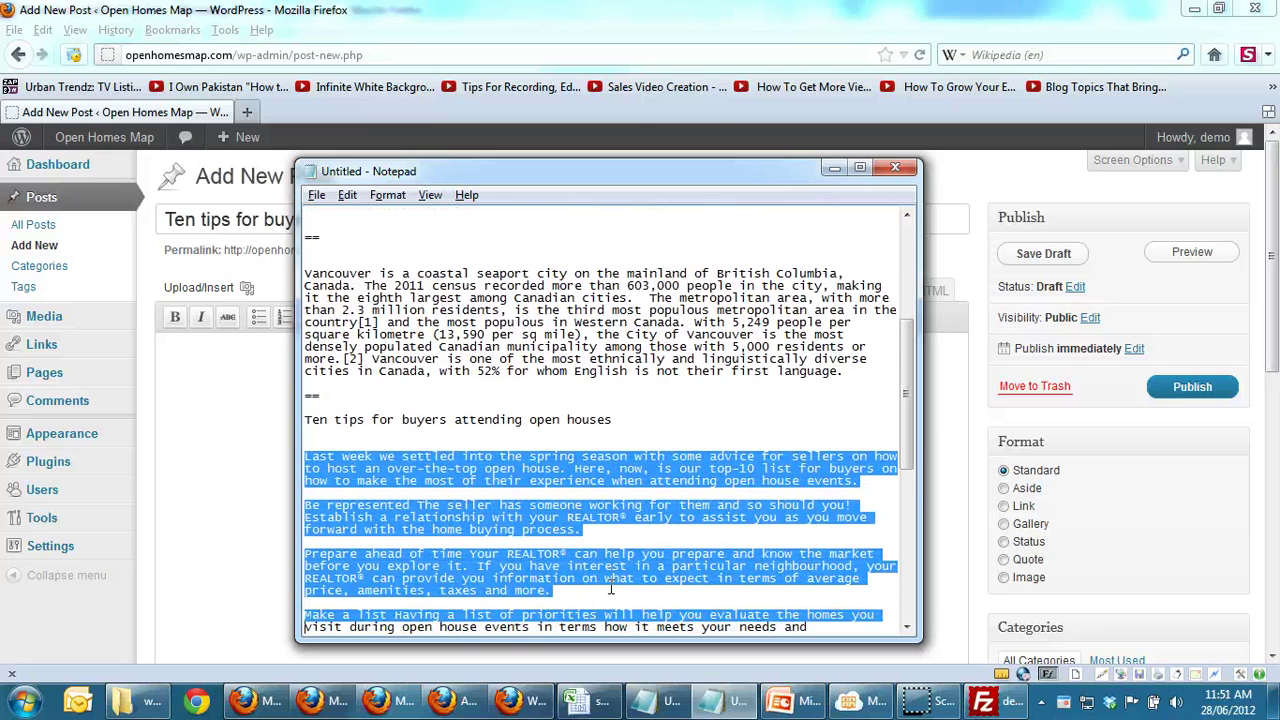
{"action": "key", "text": "shift+Down"}
{"action": "key", "text": "shift+Down"}
{"action": "key", "text": "shift+Down"}
{"action": "key", "text": "shift+Down"}
{"action": "key", "text": "shift+Down"}
{"action": "key", "text": "shift+Down"}
{"action": "key", "text": "shift+Down"}
{"action": "key", "text": "shift+Down"}
{"action": "key", "text": "shift+Down"}
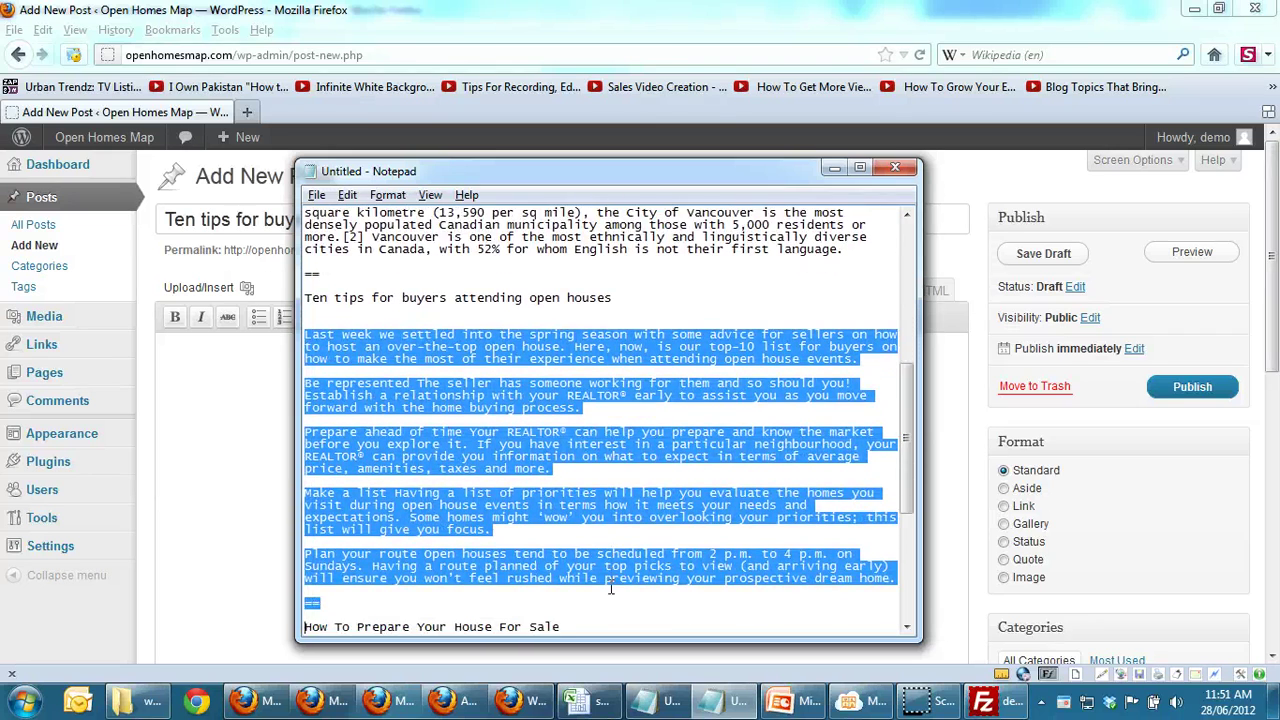
{"action": "key", "text": "ctrl+c"}
{"action": "key", "text": "alt+Tab"}
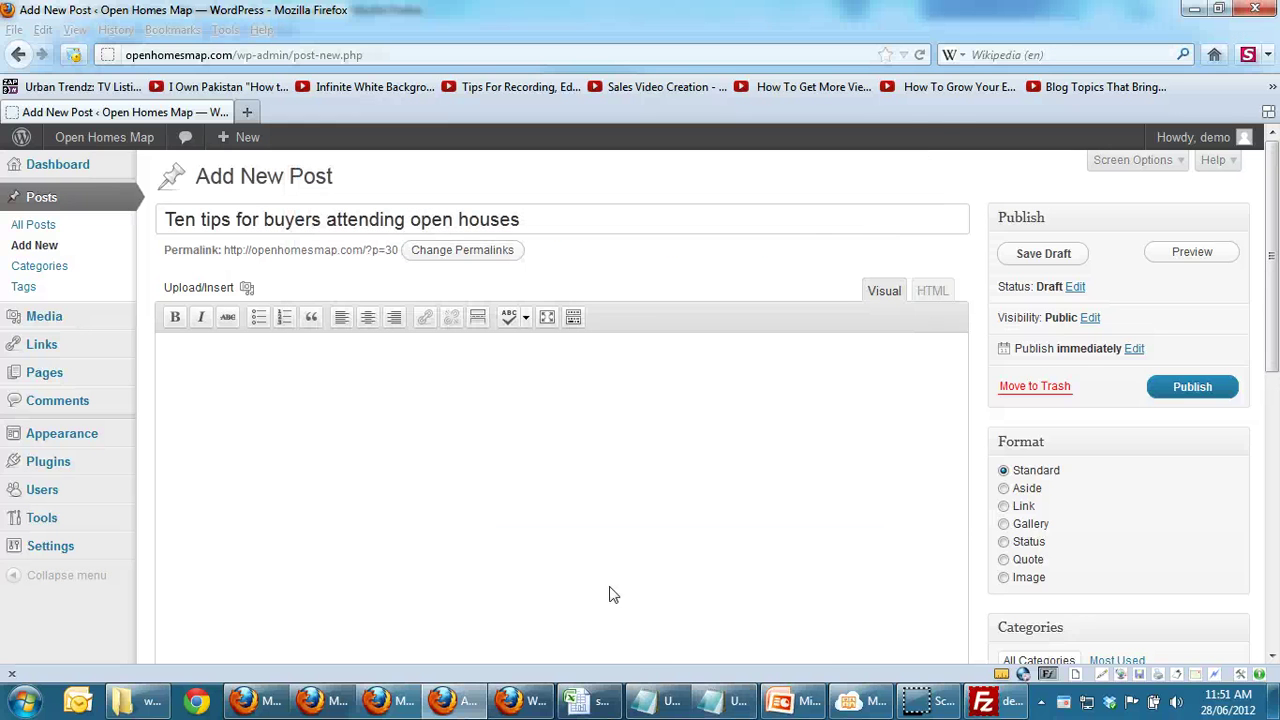
{"action": "left_click", "coordinate": [654, 574]}
{"action": "key", "text": "ctrl+v"}
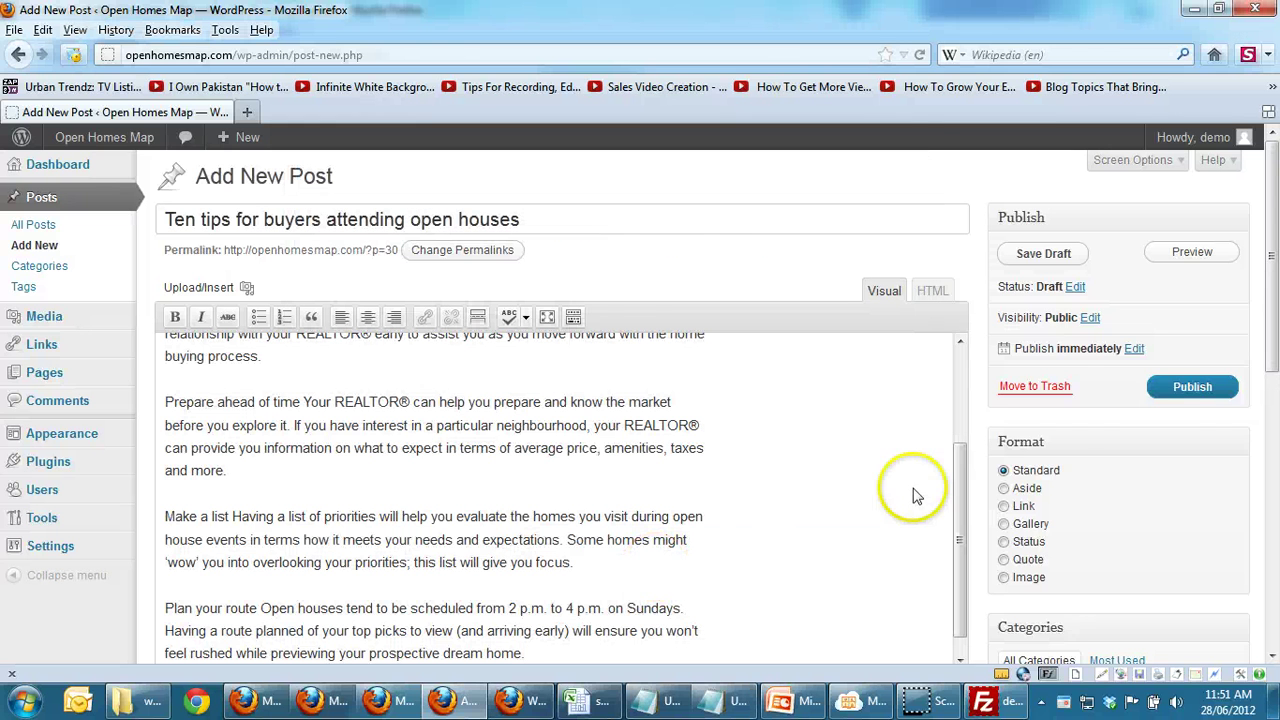
{"action": "left_click", "coordinate": [1196, 392]}
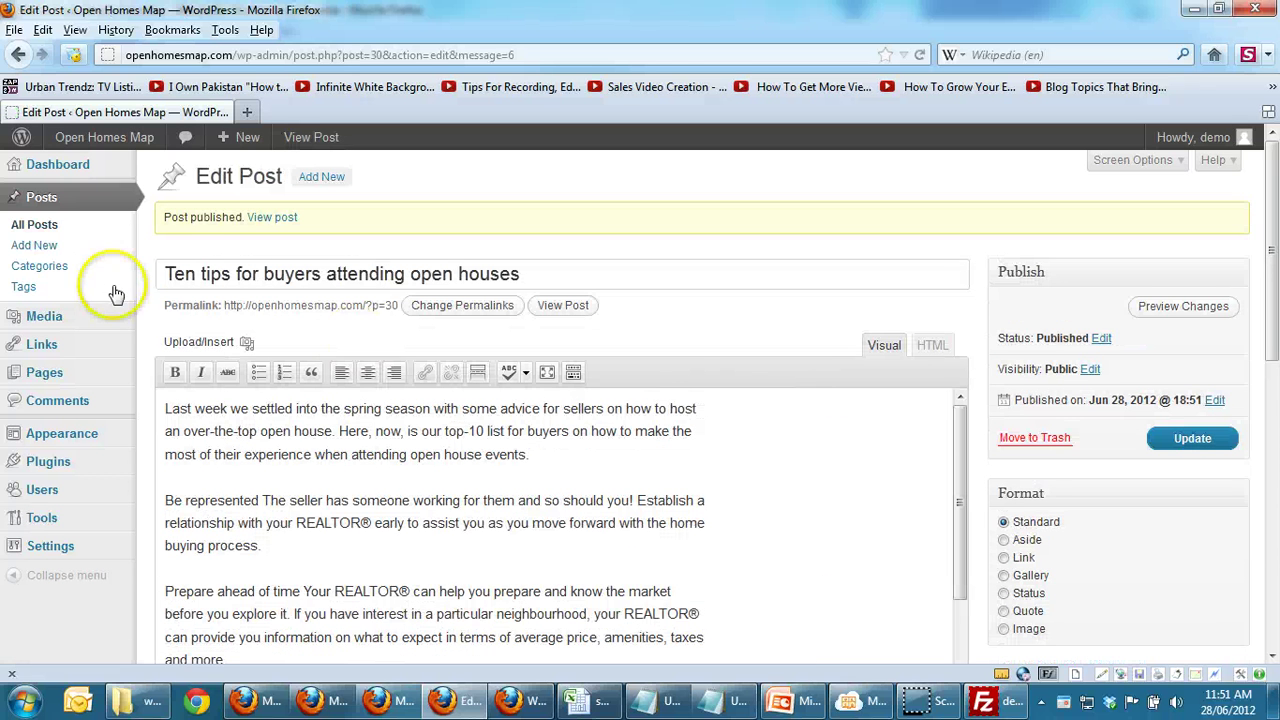
Step: Start a new post titled 'How To Prepare Your House For Sale' from the notes
{"action": "left_click", "coordinate": [30, 246]}
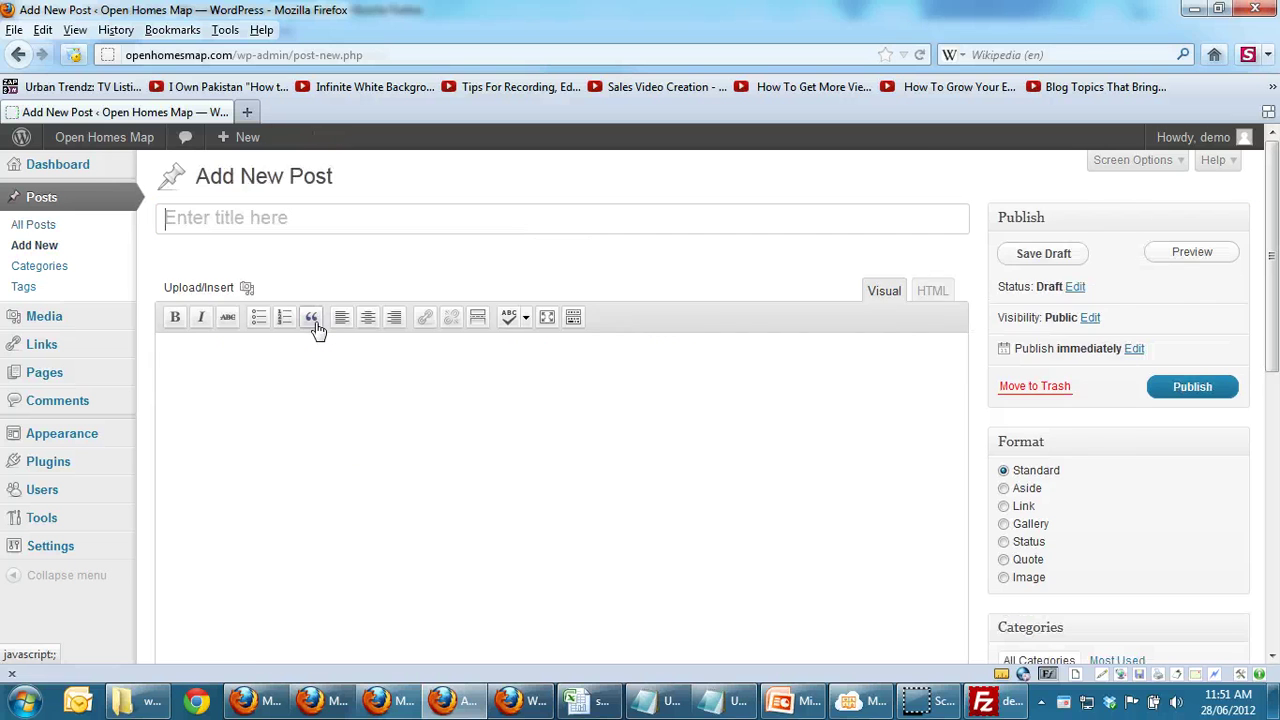
{"action": "key", "text": "alt+Tab"}
{"action": "key", "text": "shift+Down"}
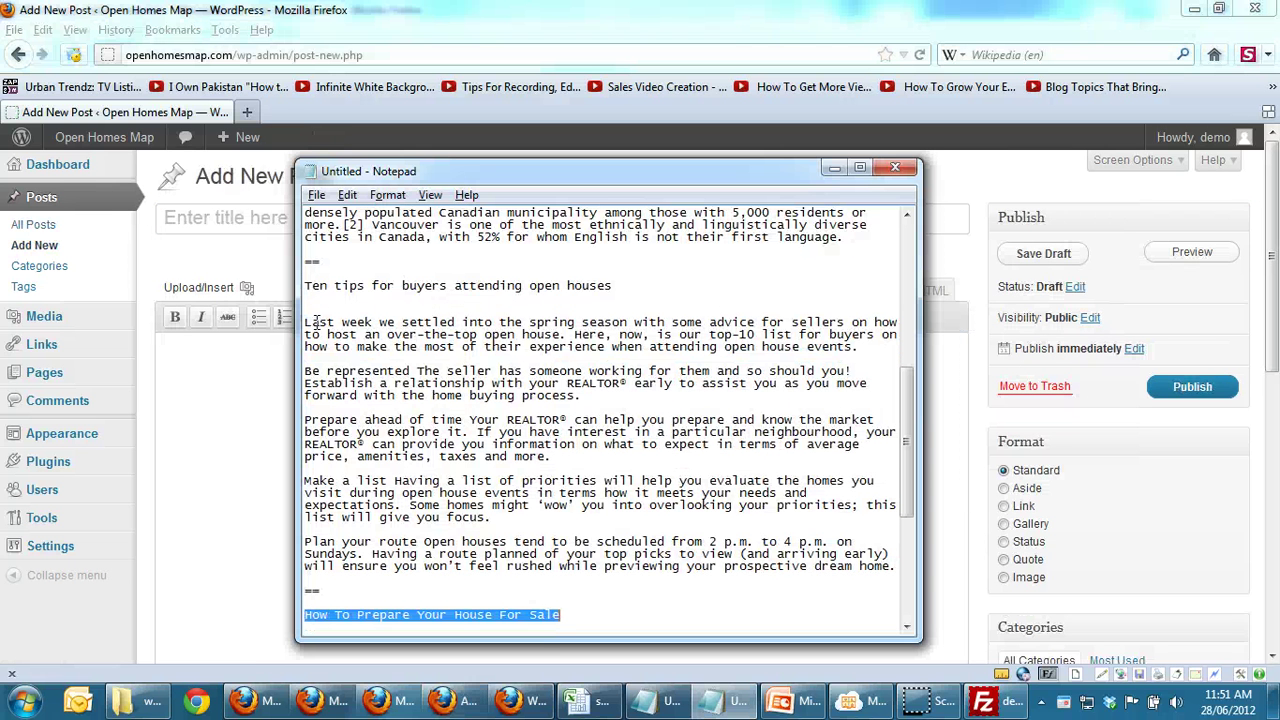
{"action": "key", "text": "alt+Tab"}
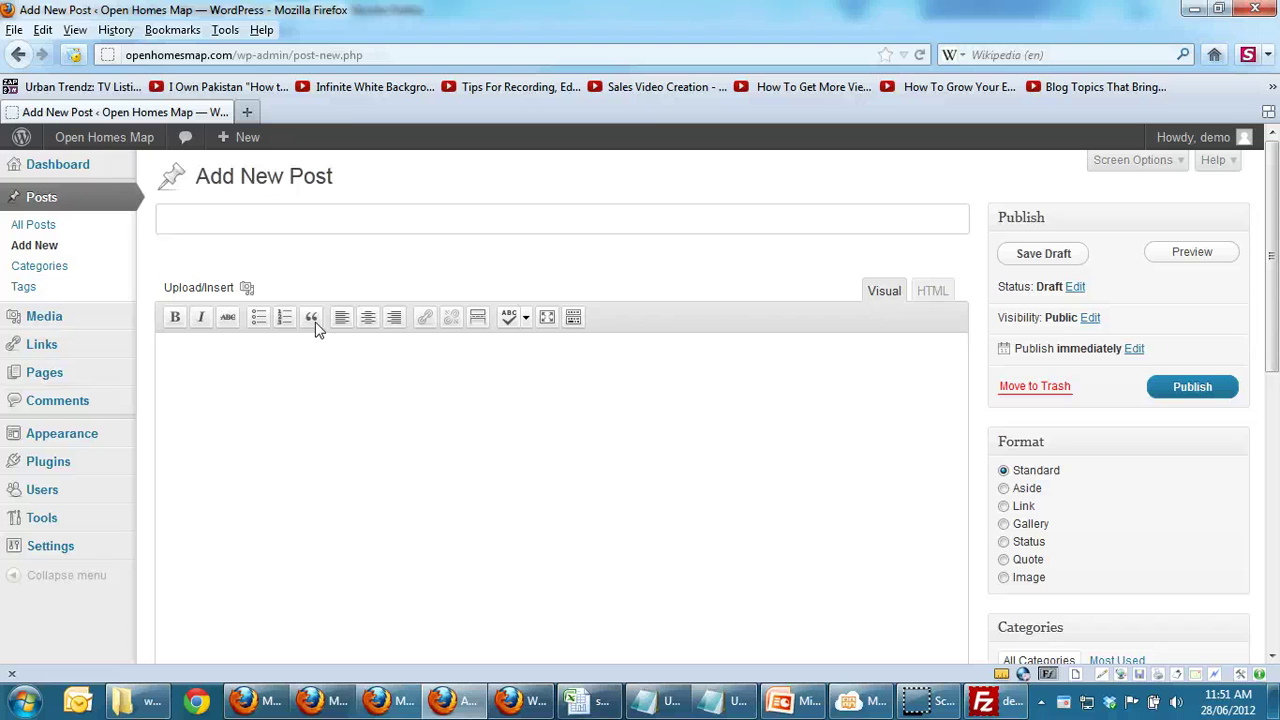
{"action": "key", "text": "ctrl+v"}
Step: Paste the 'Prepping and staging a house' paragraph into the body and publish the post
{"action": "left_click", "coordinate": [385, 460]}
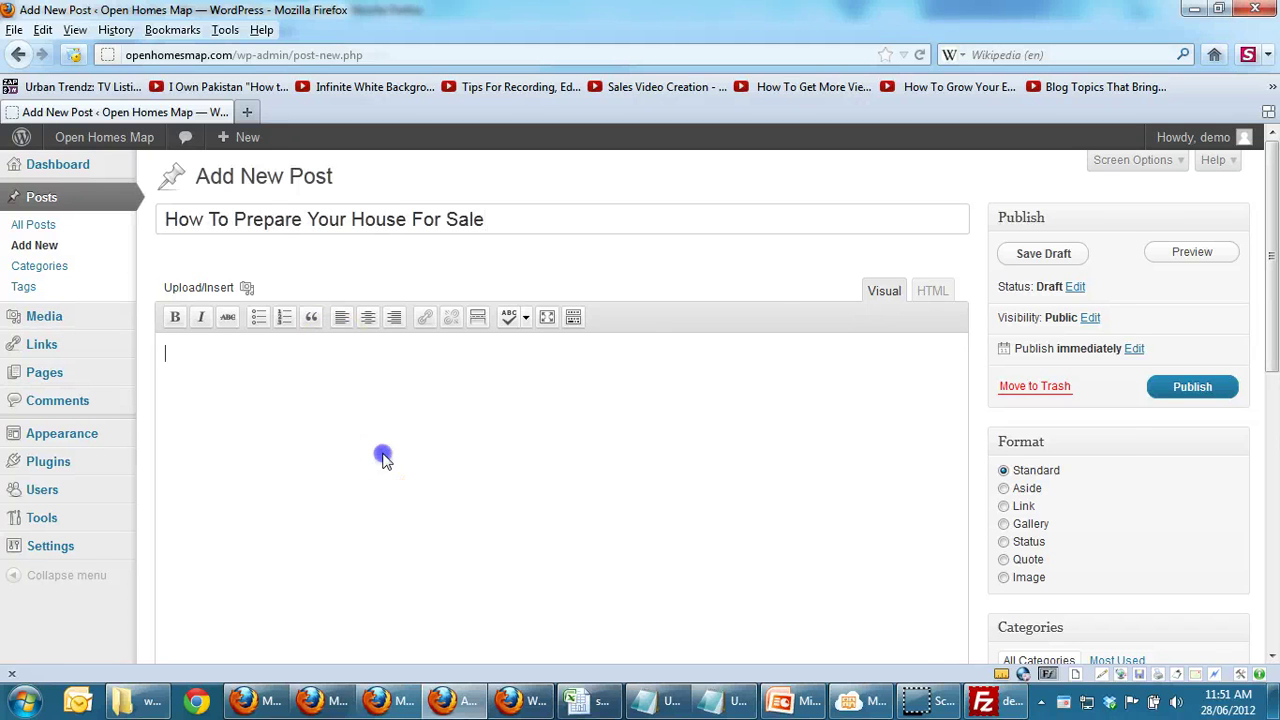
{"action": "key", "text": "alt+Tab"}
{"action": "key", "text": "Down"}
{"action": "key", "text": "Down"}
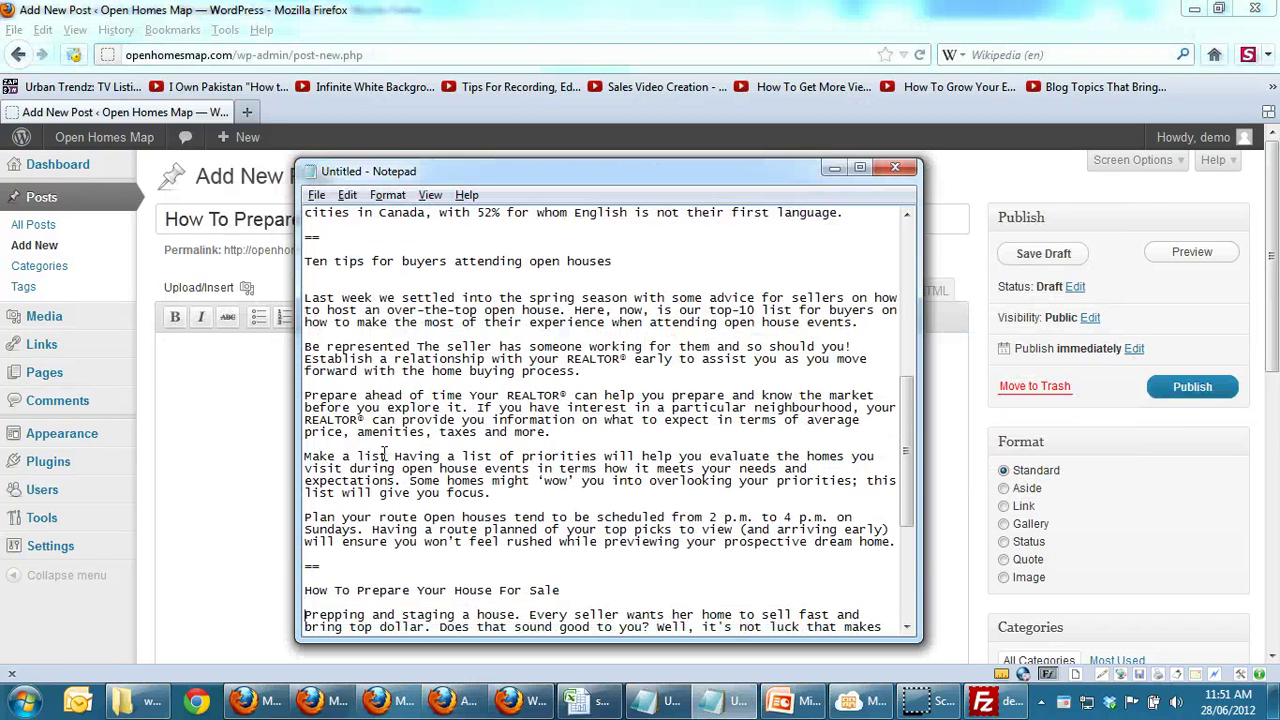
{"action": "key", "text": "shift+Down"}
{"action": "key", "text": "shift+Down"}
{"action": "key", "text": "shift+Down"}
{"action": "key", "text": "shift+Down"}
{"action": "key", "text": "shift+Down"}
{"action": "key", "text": "shift+Down"}
{"action": "key", "text": "shift+Down"}
{"action": "key", "text": "shift+Down"}
{"action": "key", "text": "shift+Down"}
{"action": "key", "text": "shift+Down"}
{"action": "key", "text": "shift+Down"}
{"action": "key", "text": "shift+Down"}
{"action": "key", "text": "shift+Down"}
{"action": "key", "text": "shift+Up"}
{"action": "key", "text": "shift+Up"}
{"action": "key", "text": "shift+Up"}
{"action": "key", "text": "shift+Up"}
{"action": "key", "text": "shift+Up"}
{"action": "key", "text": "shift+Up"}
{"action": "key", "text": "shift+Up"}
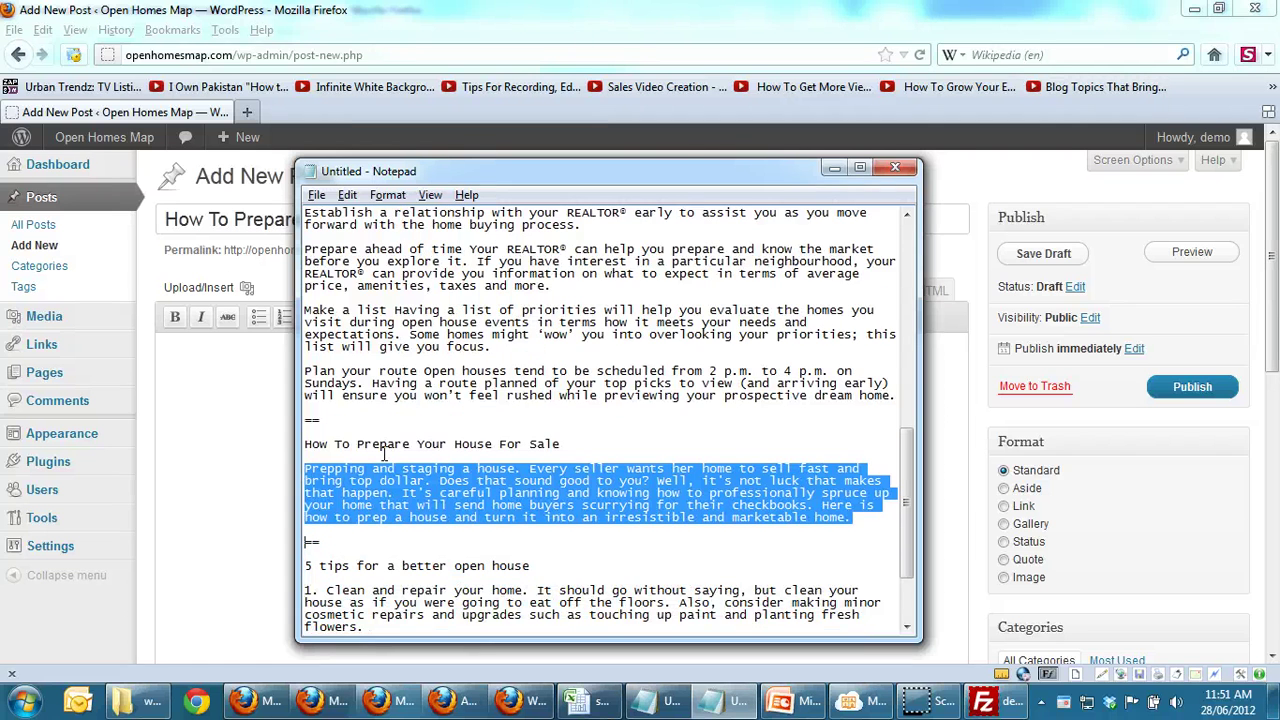
{"action": "key", "text": "ctrl+c"}
{"action": "key", "text": "alt+Tab"}
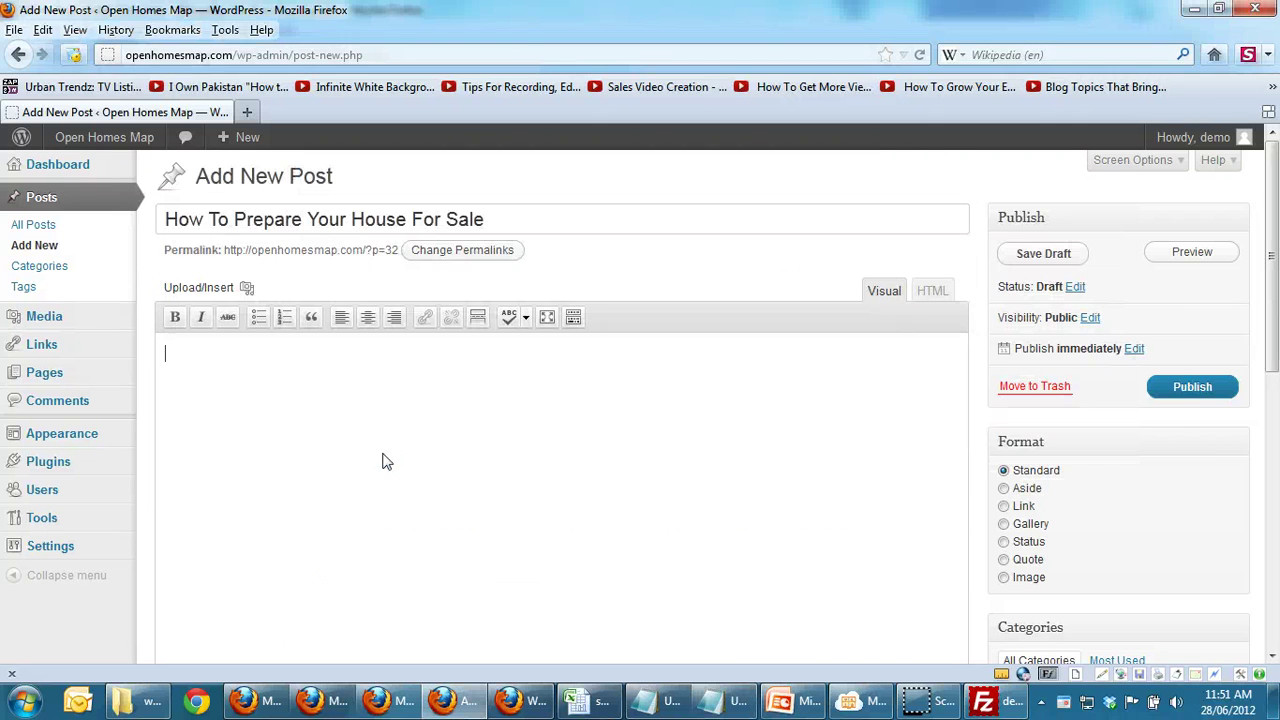
{"action": "left_click", "coordinate": [437, 477]}
{"action": "key", "text": "ctrl+v"}
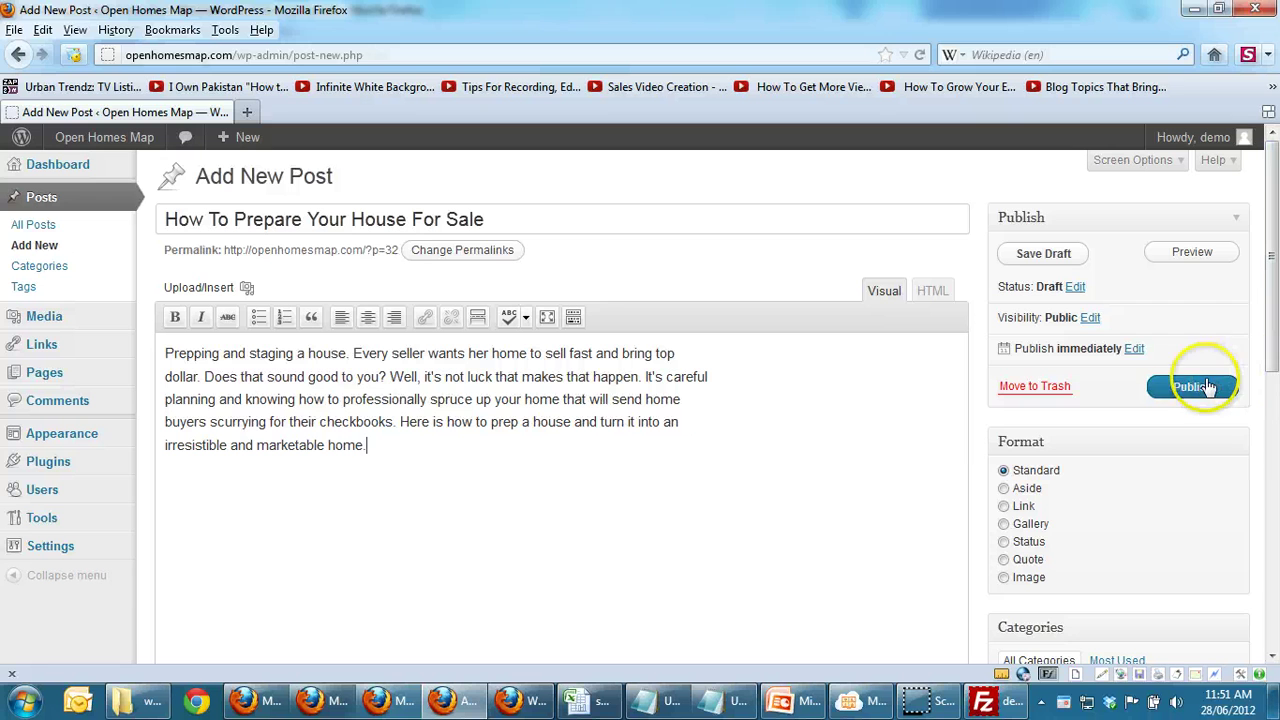
{"action": "left_click", "coordinate": [1205, 387]}
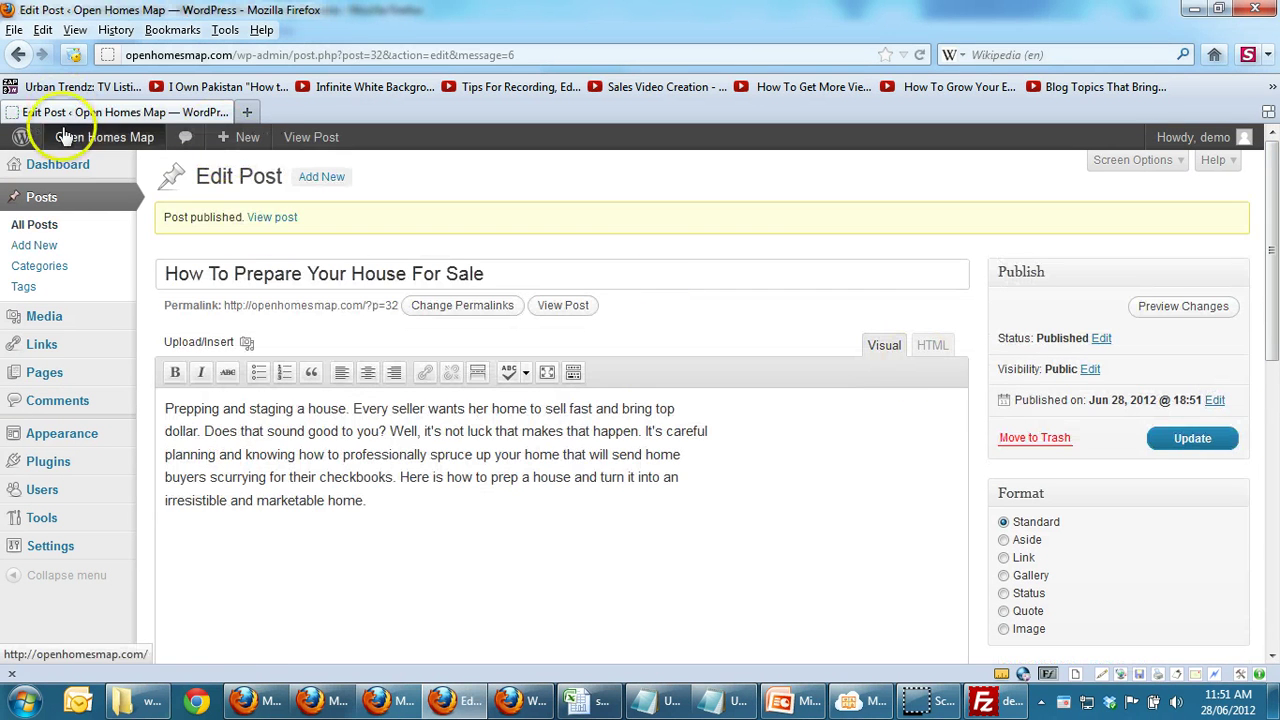
Step: View the live front page and scroll down to the latest house-preparation post
{"action": "mouse_move", "coordinate": [75, 143]}
{"action": "left_click", "coordinate": [84, 167]}
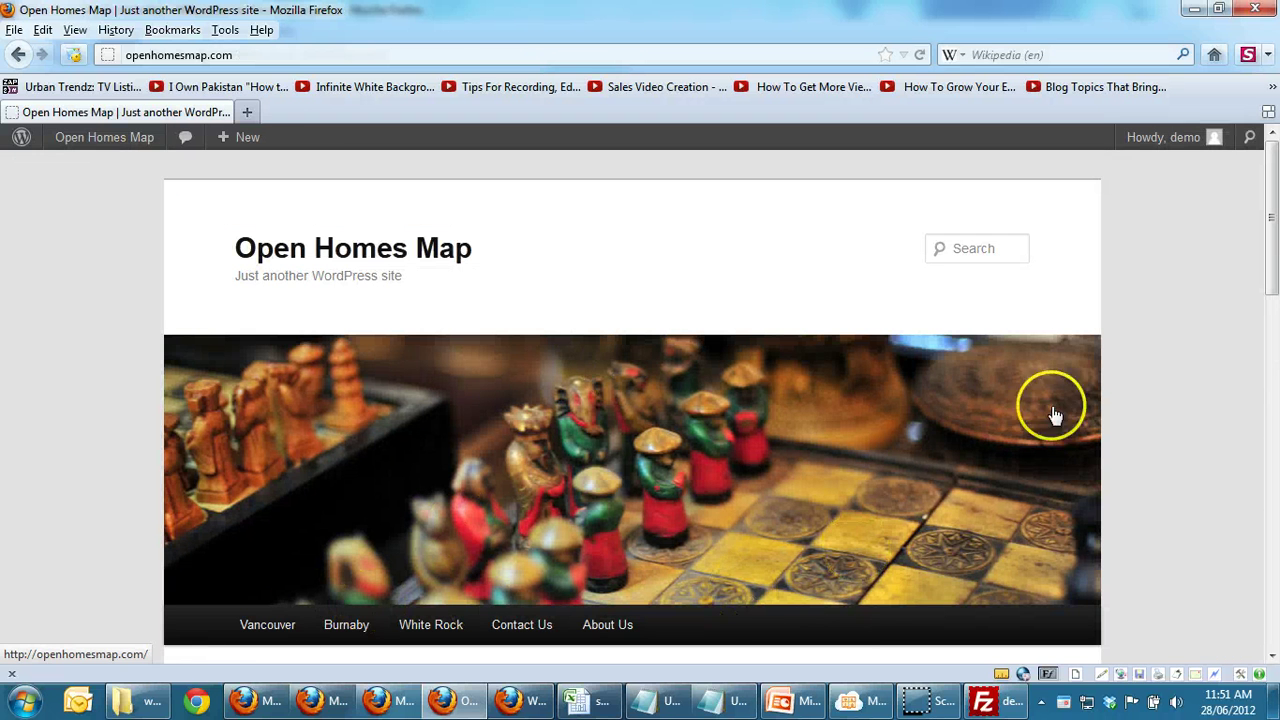
{"action": "left_click_drag", "start_coordinate": [1275, 278], "coordinate": [1275, 335]}
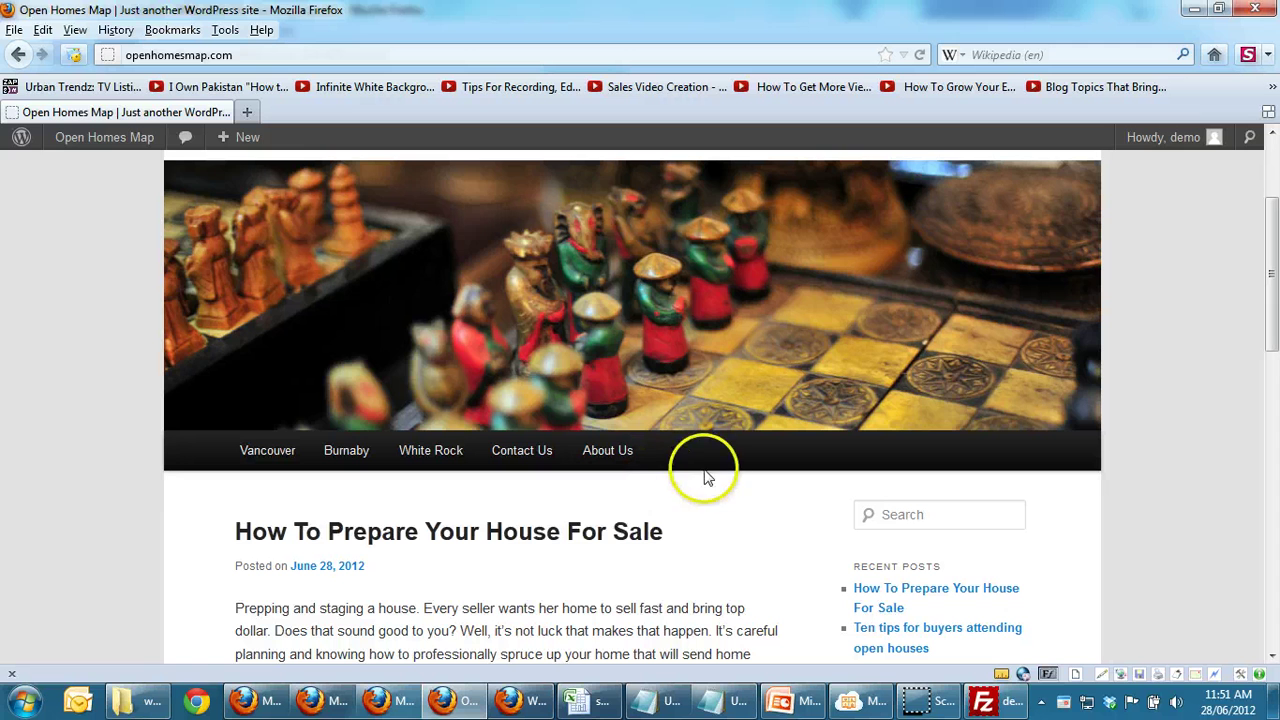
{"action": "mouse_move", "coordinate": [107, 140]}
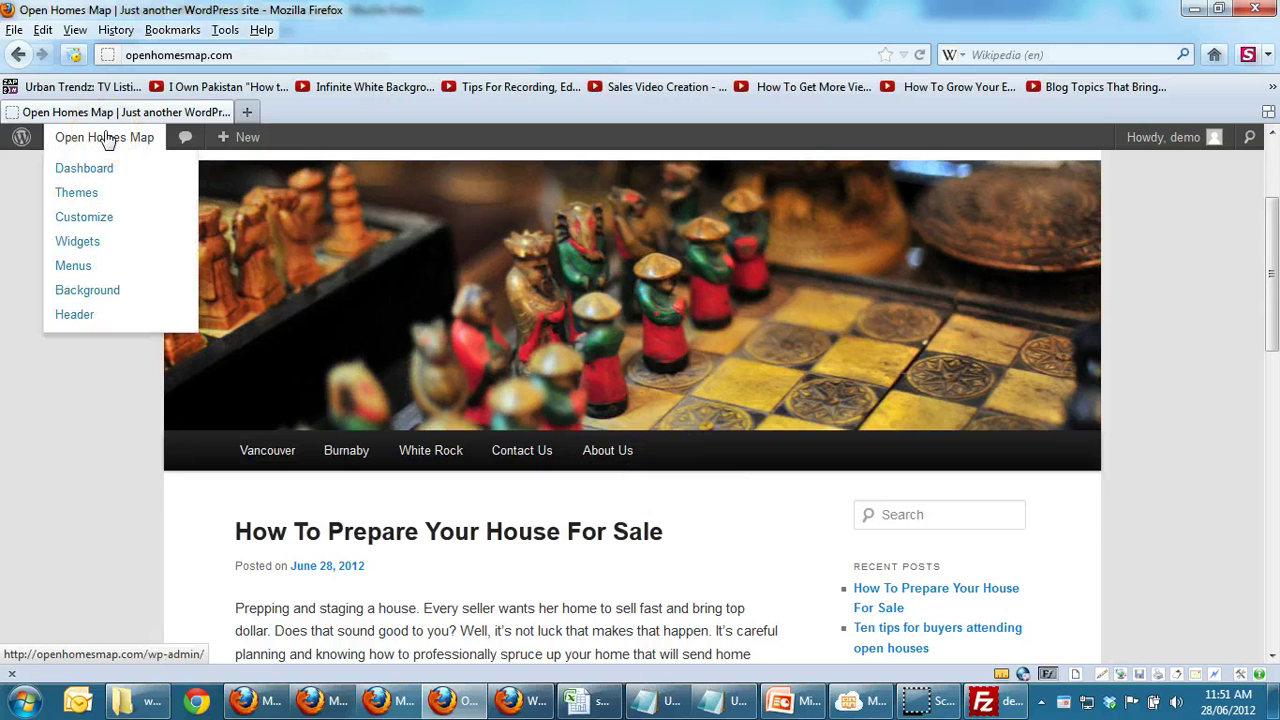
Step: In Reading Settings, make Vancouver the static front page and Blog the posts page, then save
{"action": "left_click", "coordinate": [97, 165]}
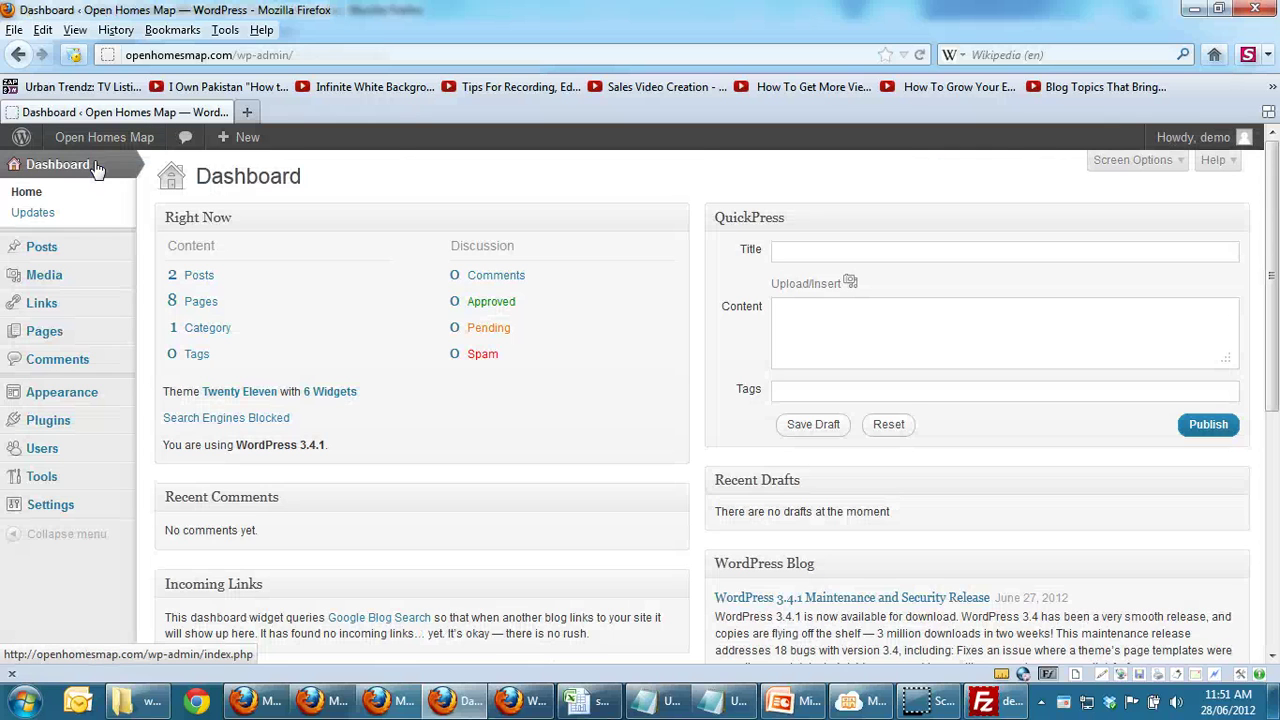
{"action": "mouse_move", "coordinate": [60, 508]}
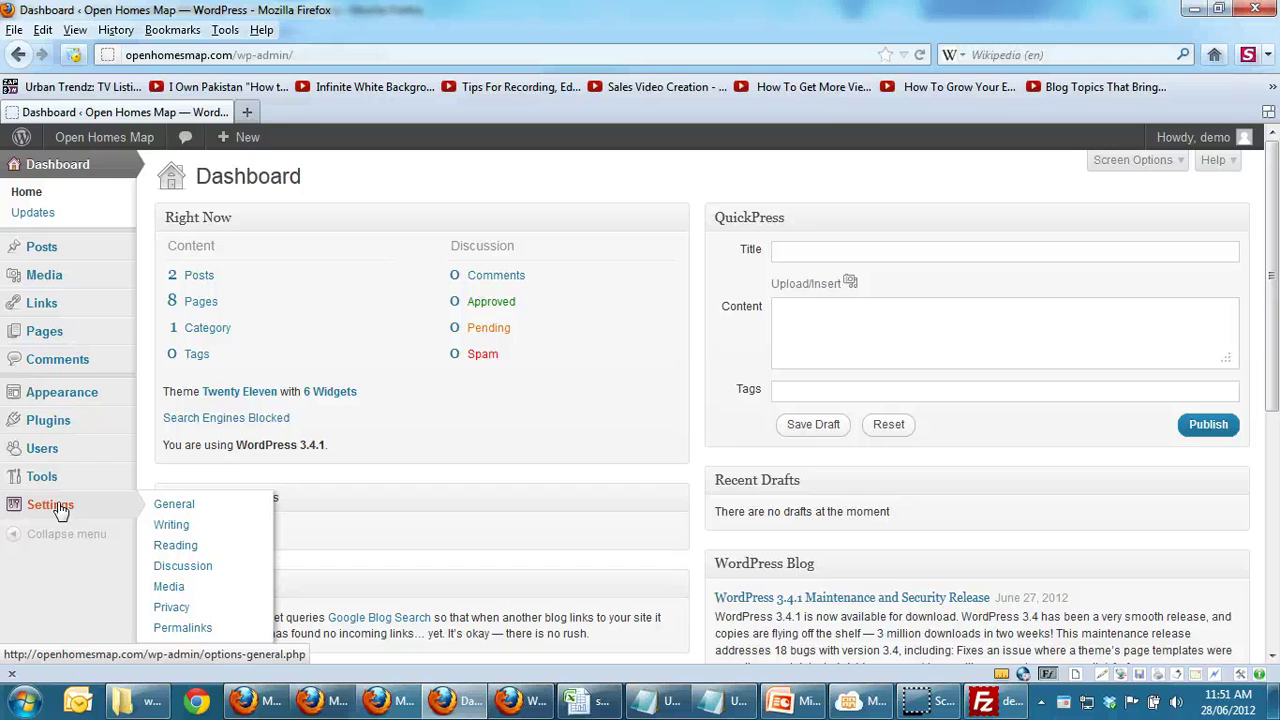
{"action": "left_click", "coordinate": [170, 553]}
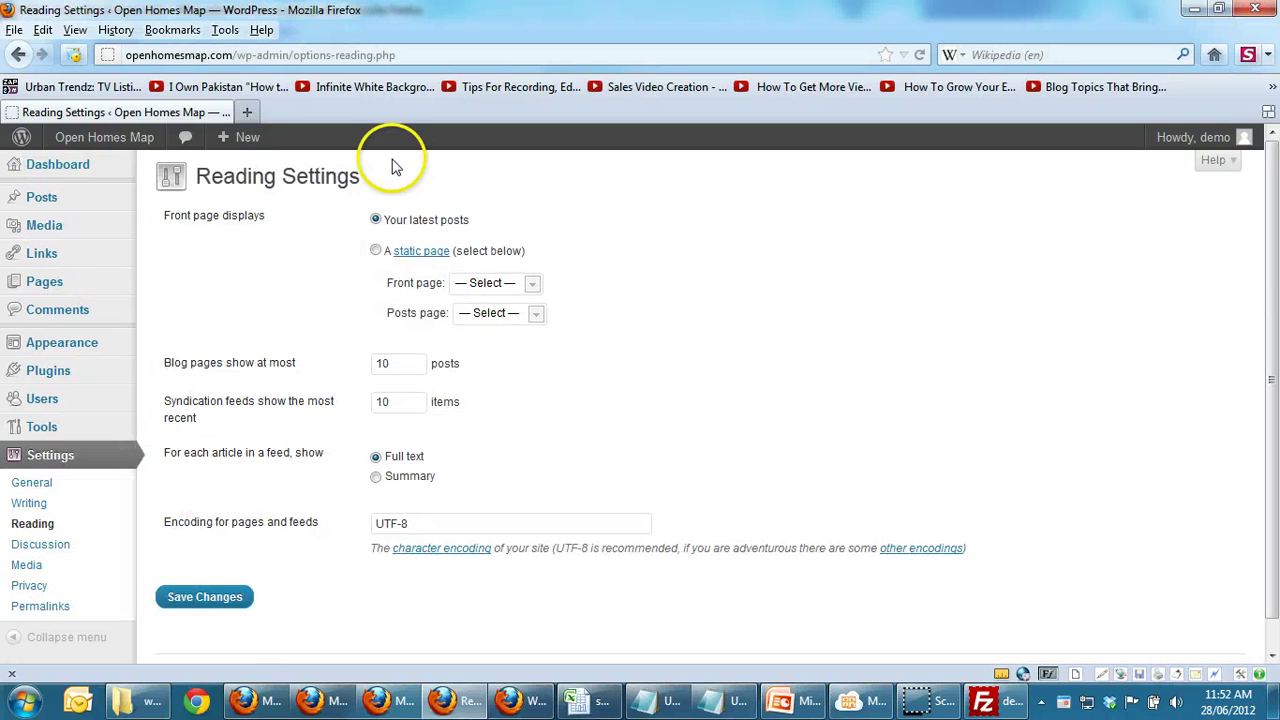
{"action": "left_click", "coordinate": [377, 251]}
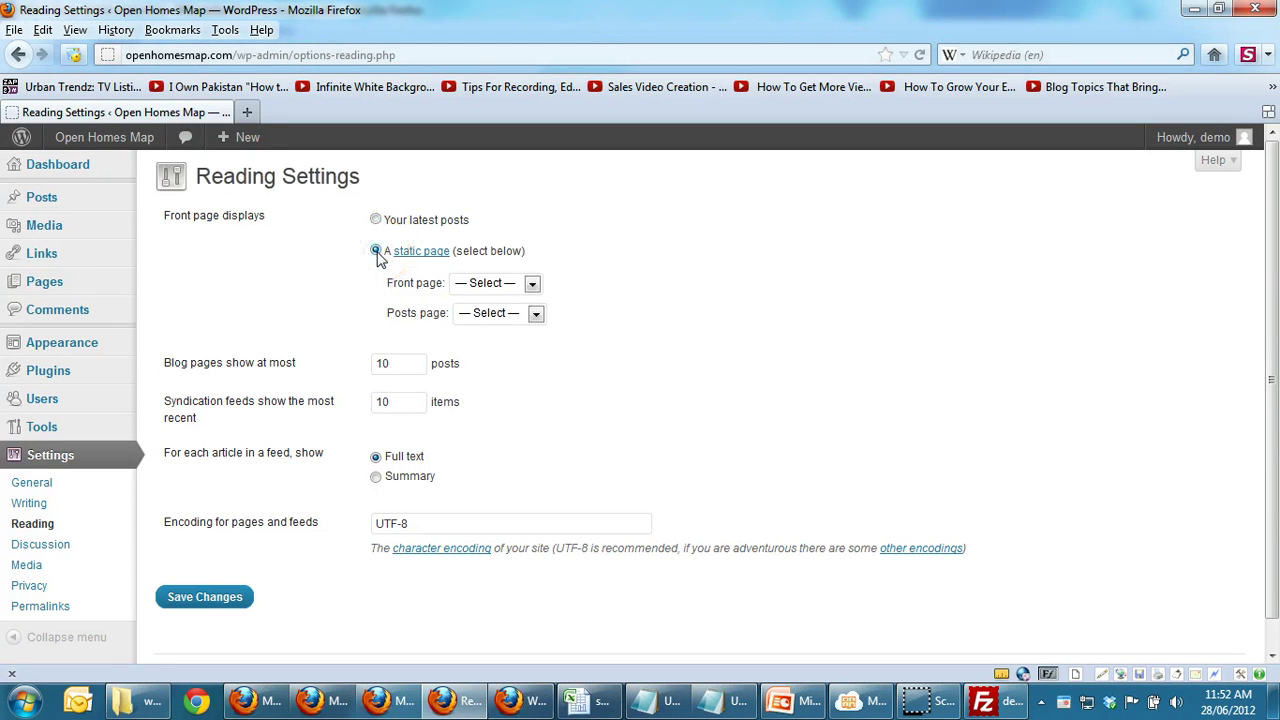
{"action": "left_click", "coordinate": [485, 285]}
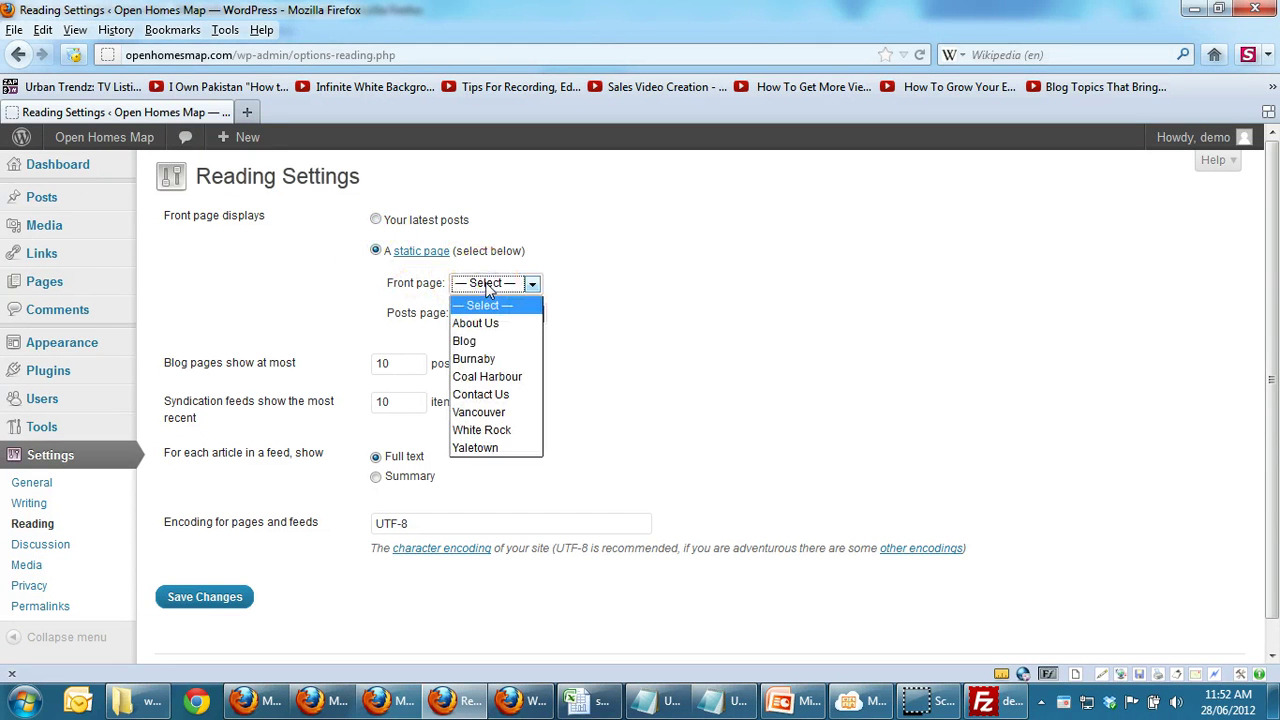
{"action": "left_click", "coordinate": [493, 411]}
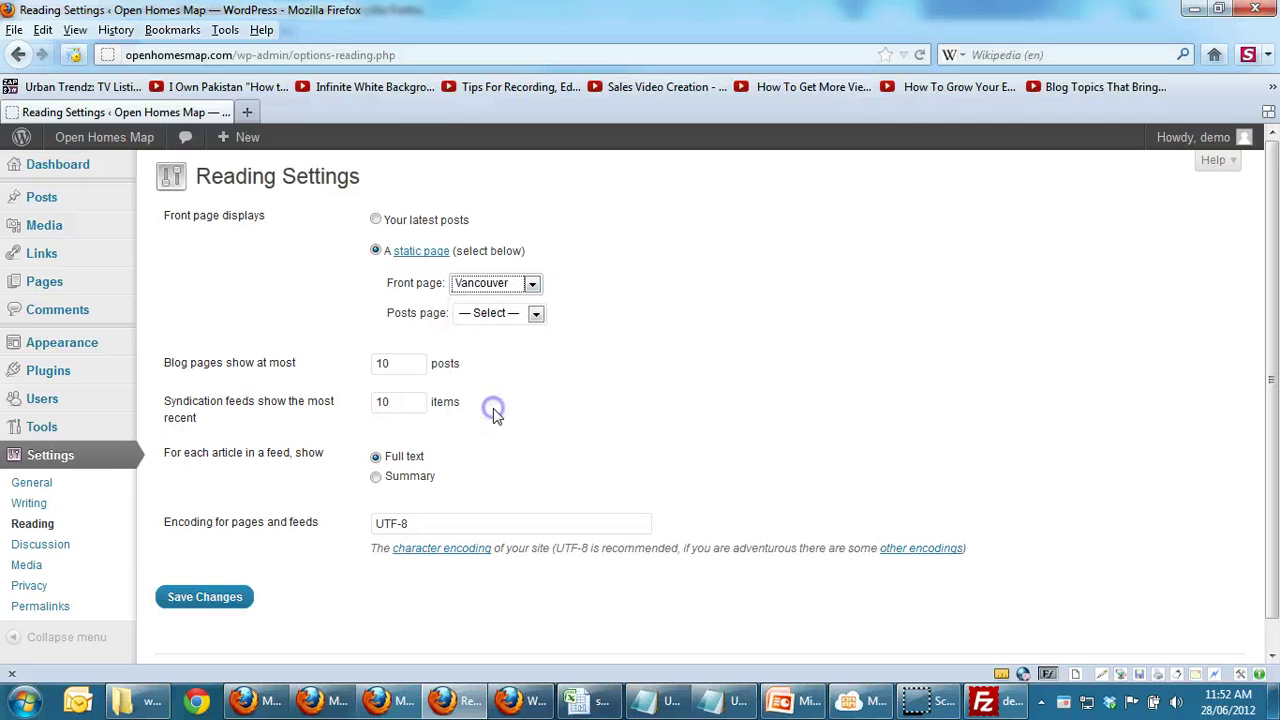
{"action": "left_click", "coordinate": [478, 314]}
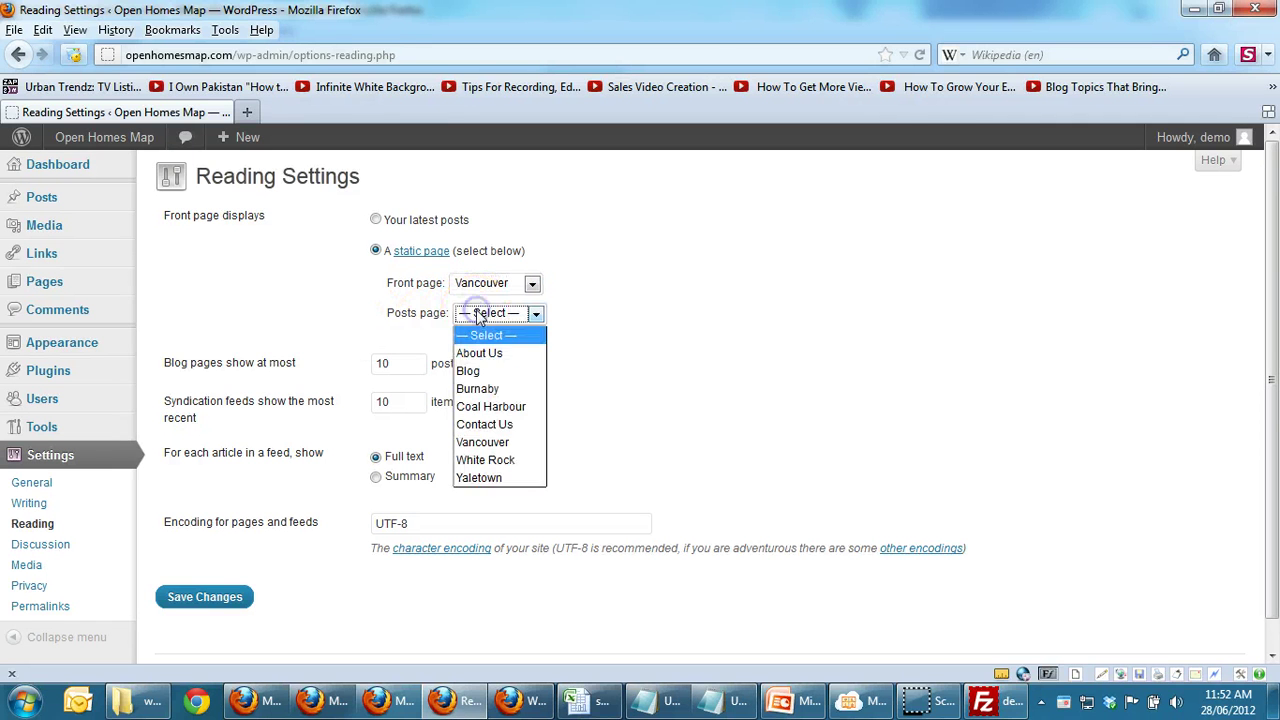
{"action": "left_click", "coordinate": [482, 371]}
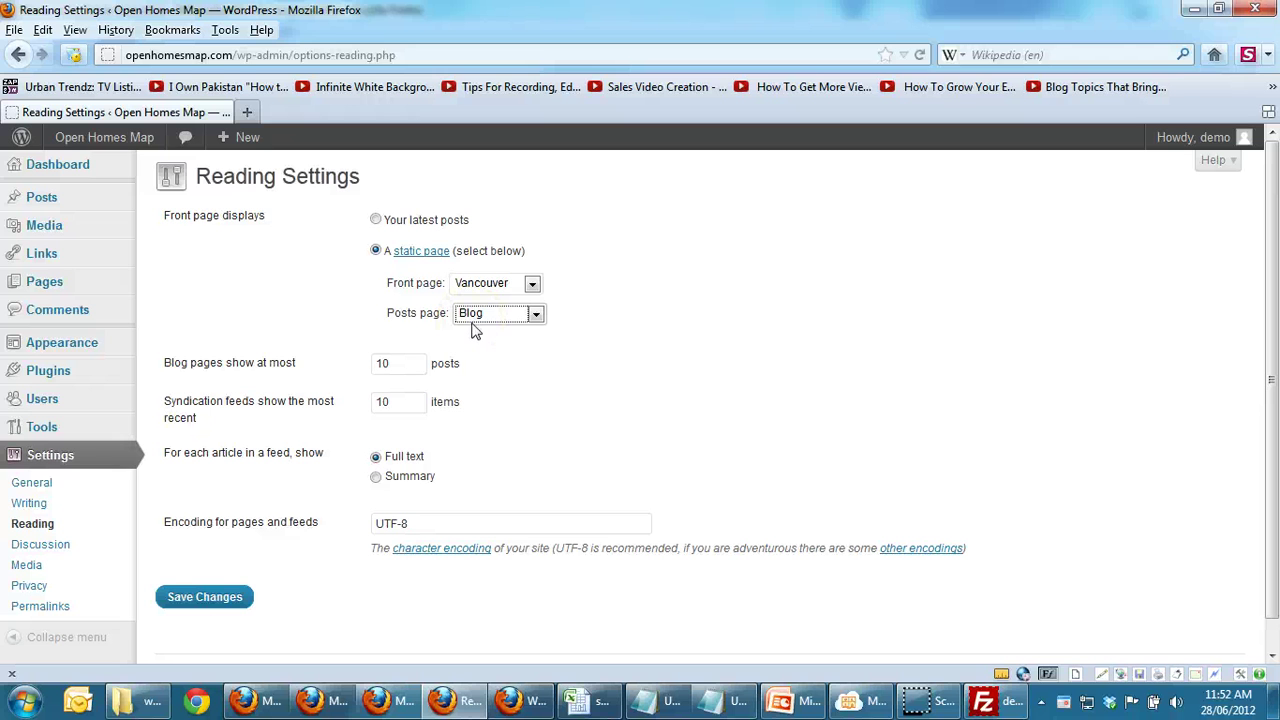
{"action": "left_click", "coordinate": [203, 597]}
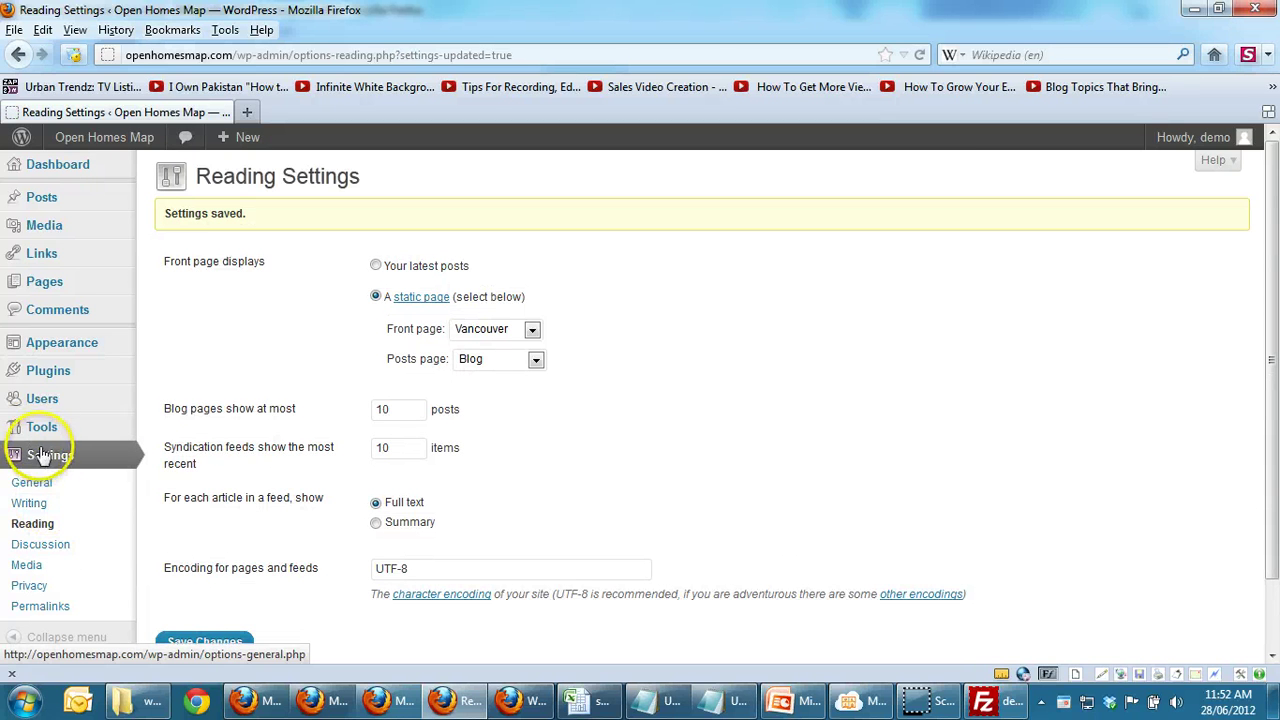
{"action": "mouse_move", "coordinate": [45, 352]}
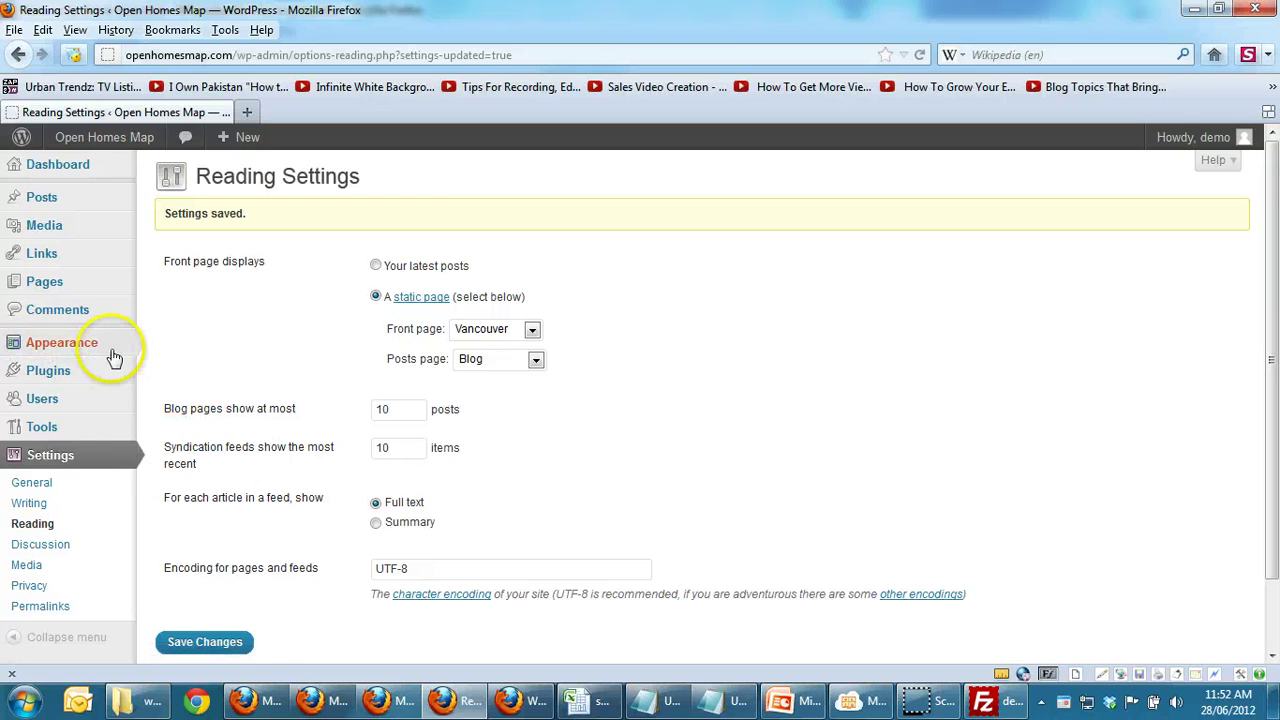
Step: Add the Blog page to the navigation menu right after White Rock and save the menu
{"action": "left_click", "coordinate": [170, 385]}
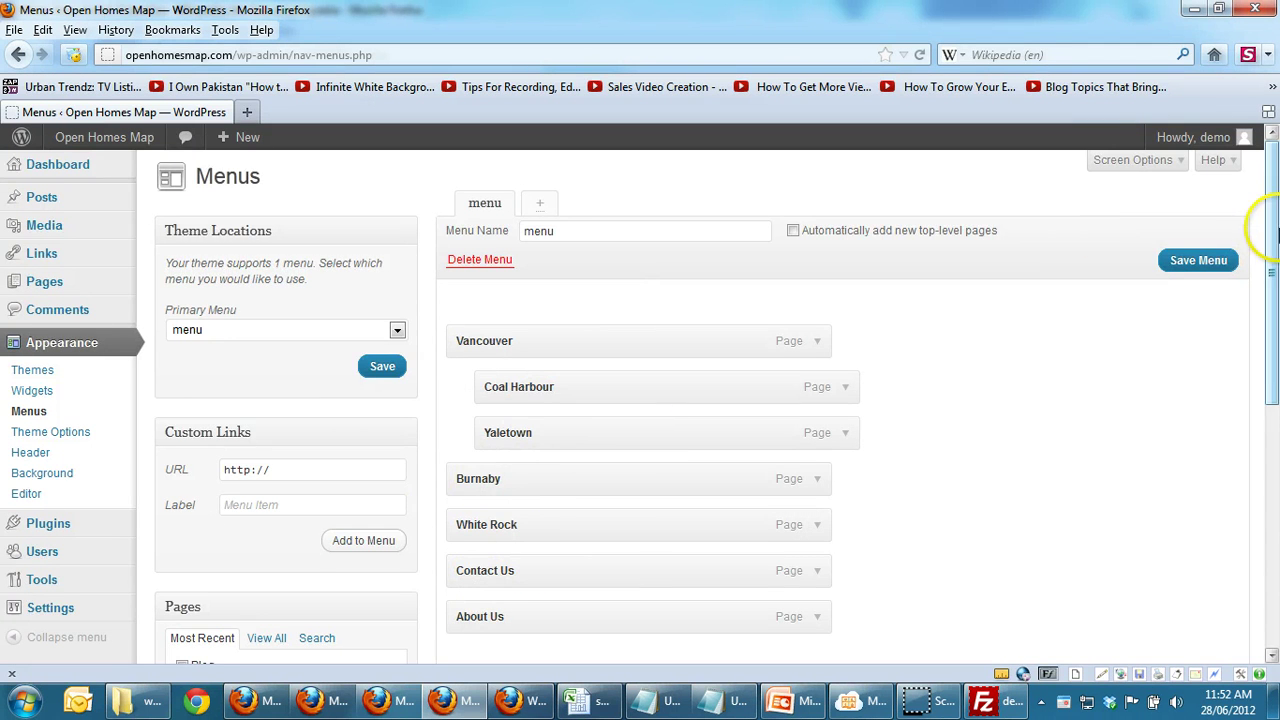
{"action": "left_click_drag", "start_coordinate": [1272, 229], "coordinate": [1270, 360]}
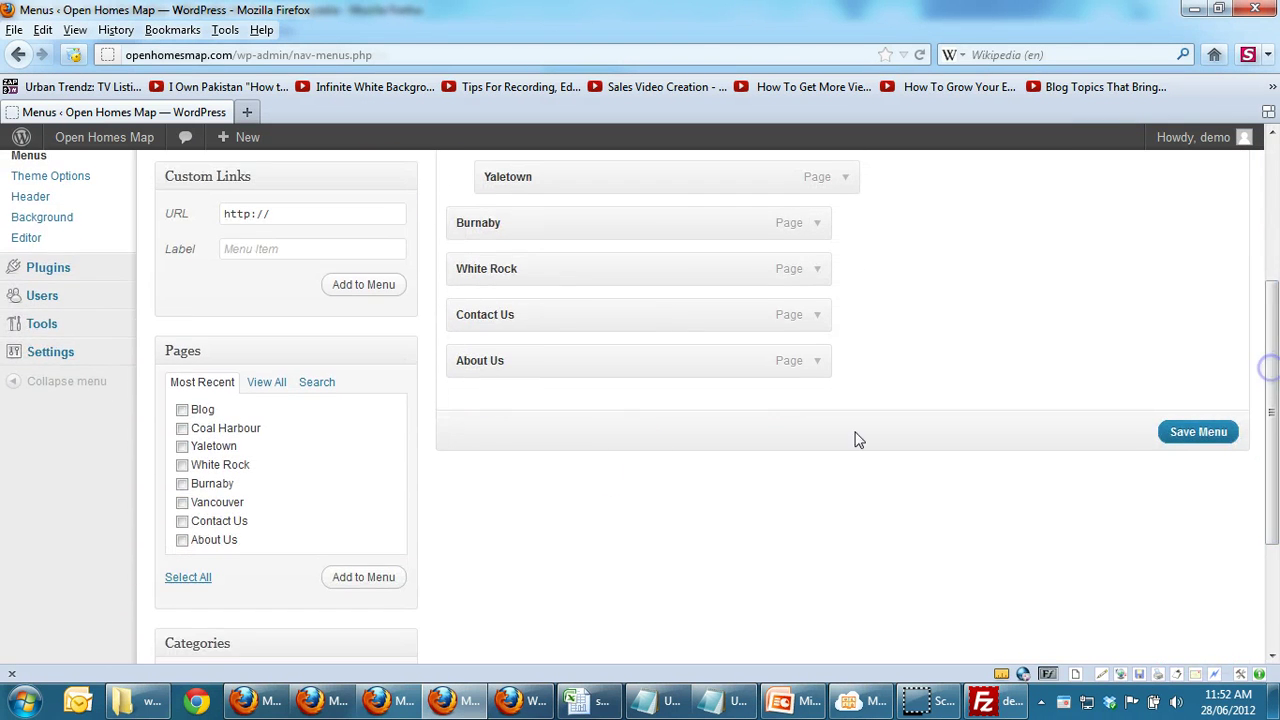
{"action": "left_click", "coordinate": [182, 411]}
{"action": "left_click", "coordinate": [370, 580]}
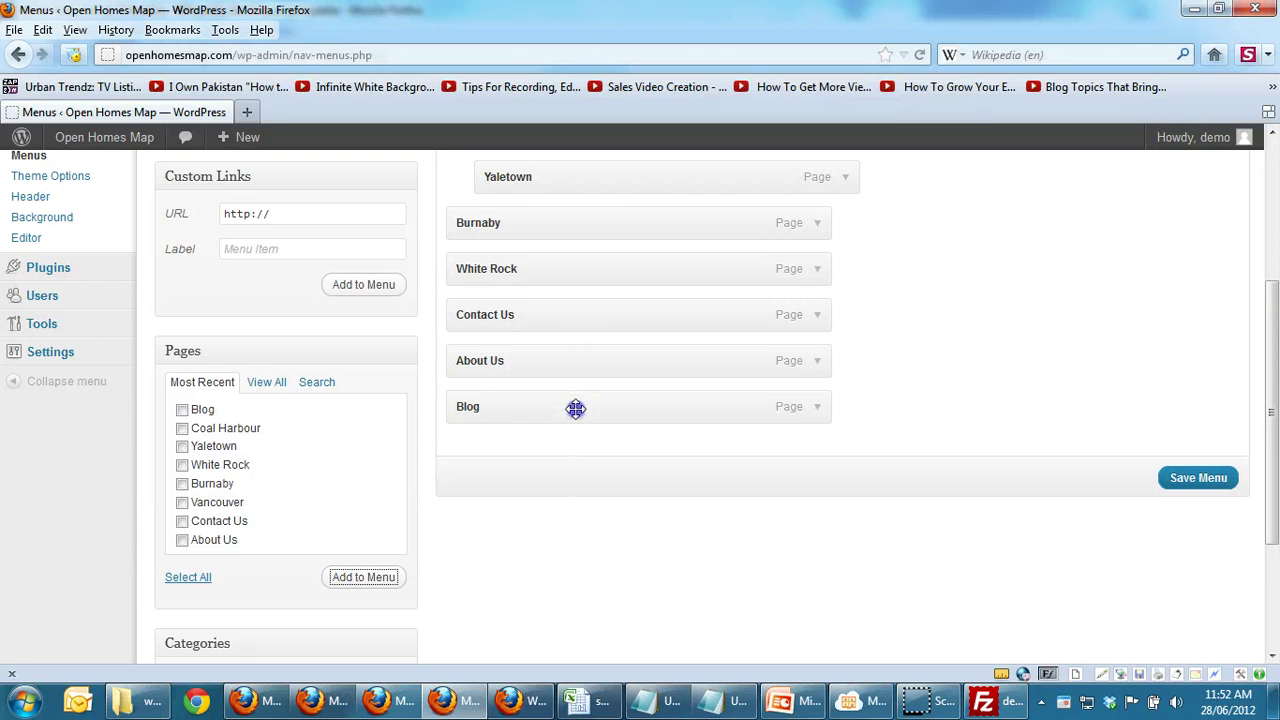
{"action": "left_click_drag", "start_coordinate": [576, 395], "coordinate": [571, 312]}
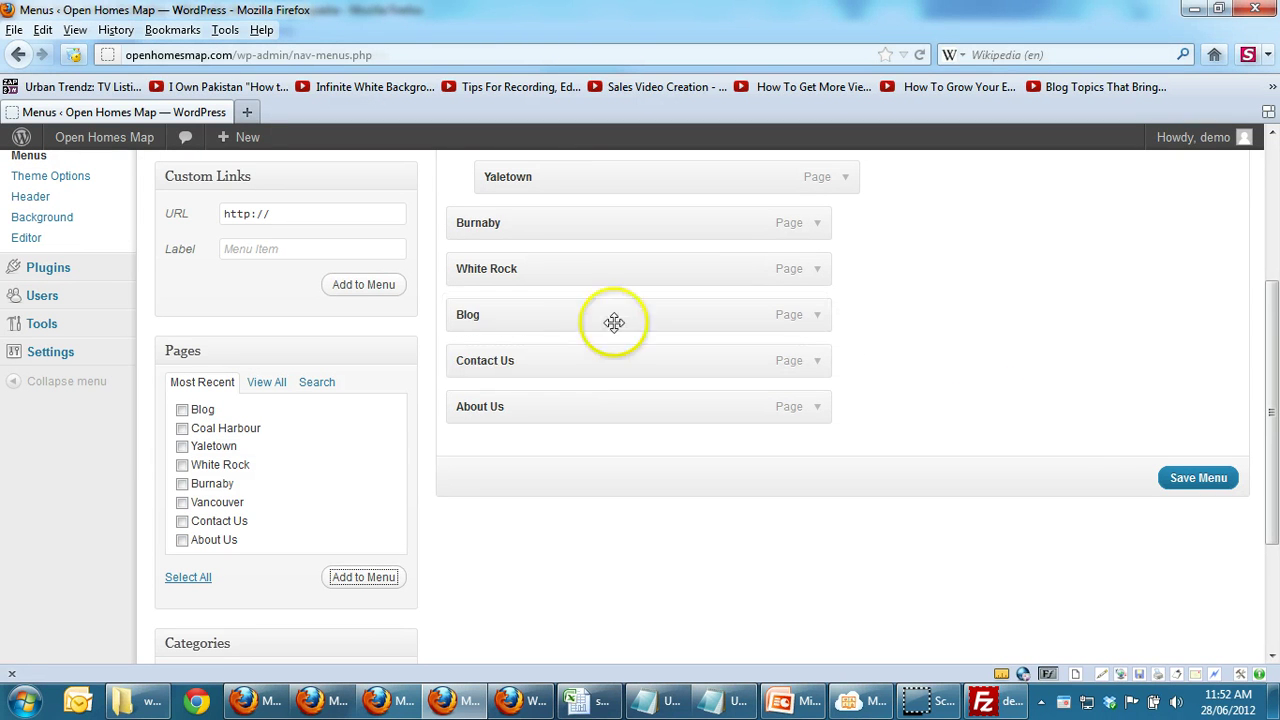
{"action": "left_click", "coordinate": [1193, 478]}
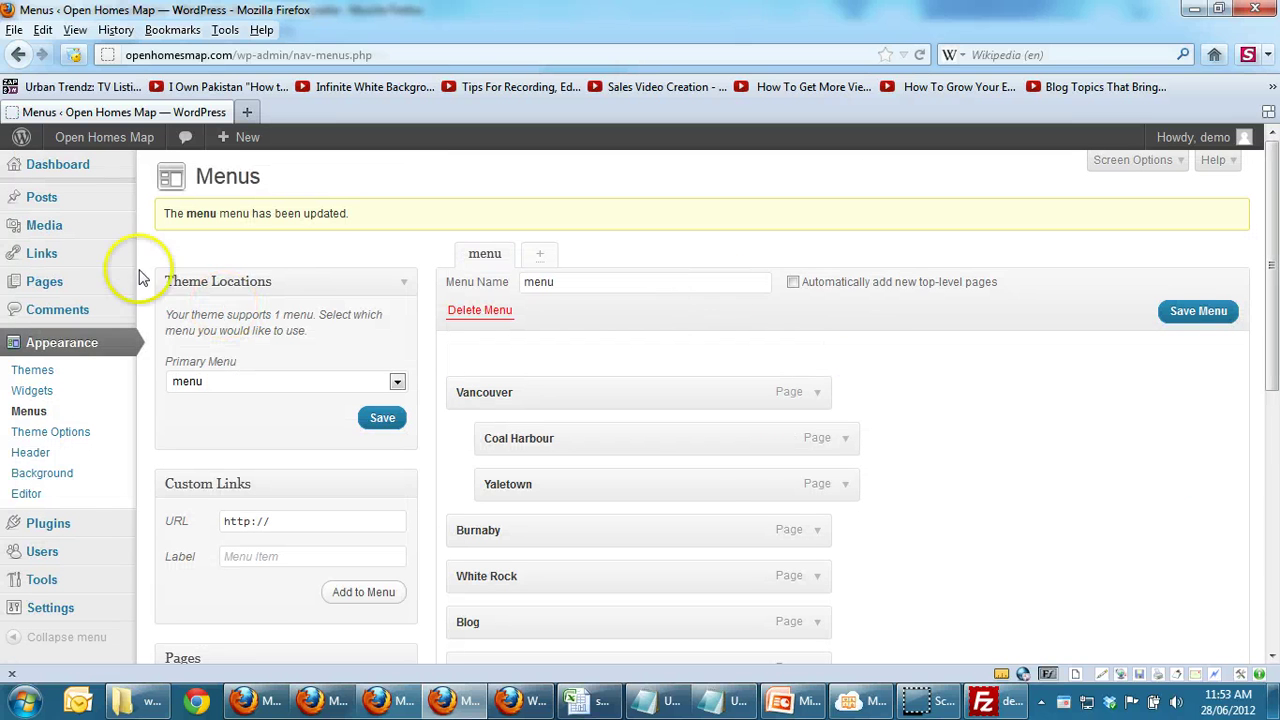
Step: Visit the live site, open its Blog page, and scroll through the two listed posts
{"action": "mouse_move", "coordinate": [124, 138]}
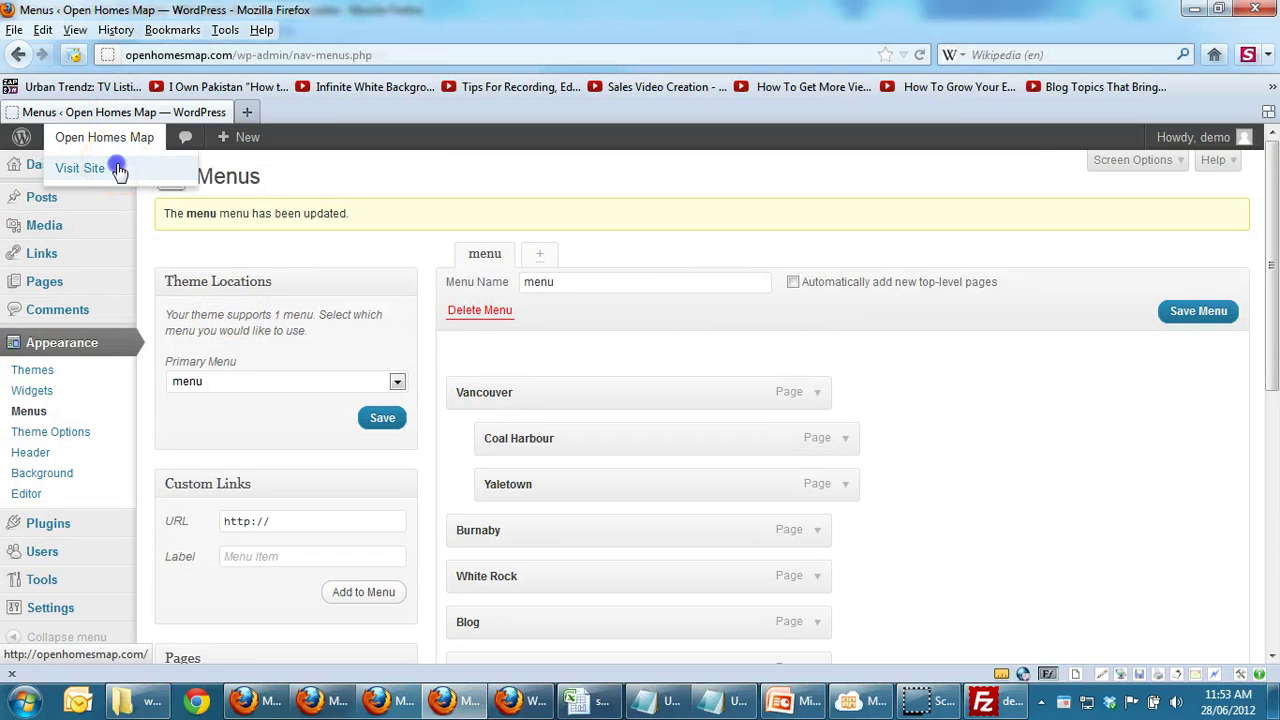
{"action": "left_click", "coordinate": [118, 170]}
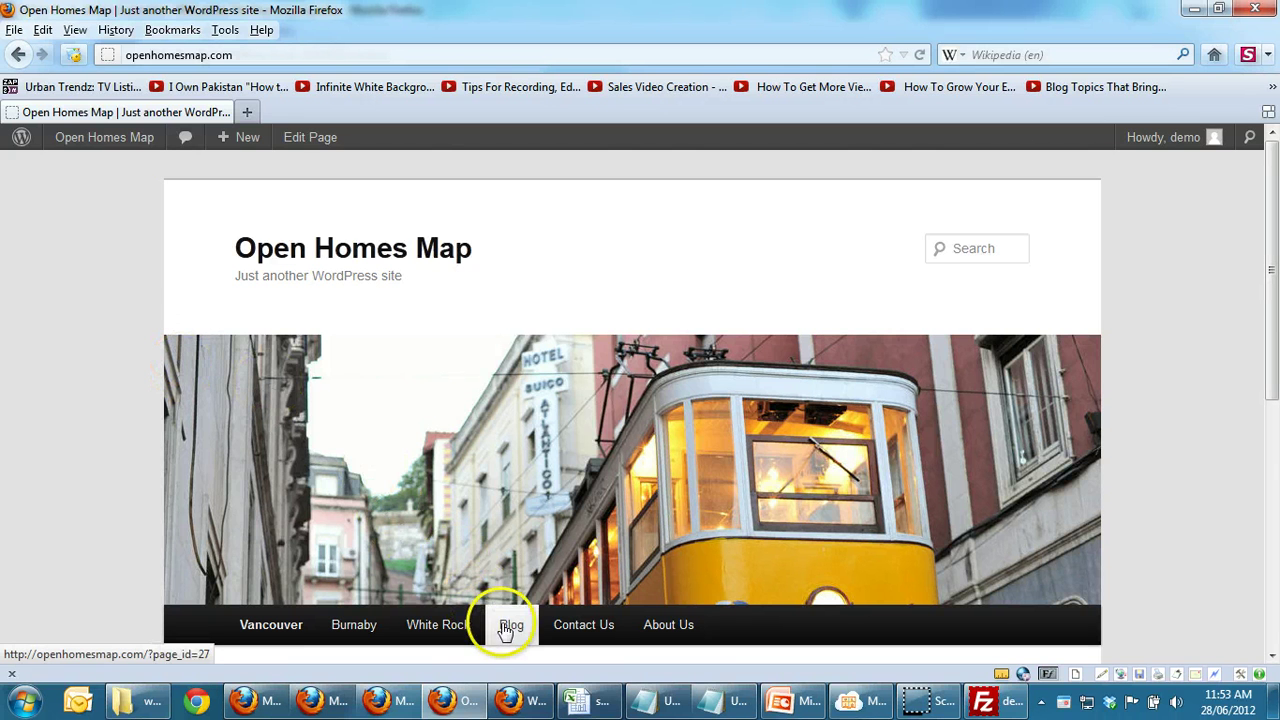
{"action": "scroll", "coordinate": [1275, 215], "scroll_direction": "down", "scroll_amount": 2}
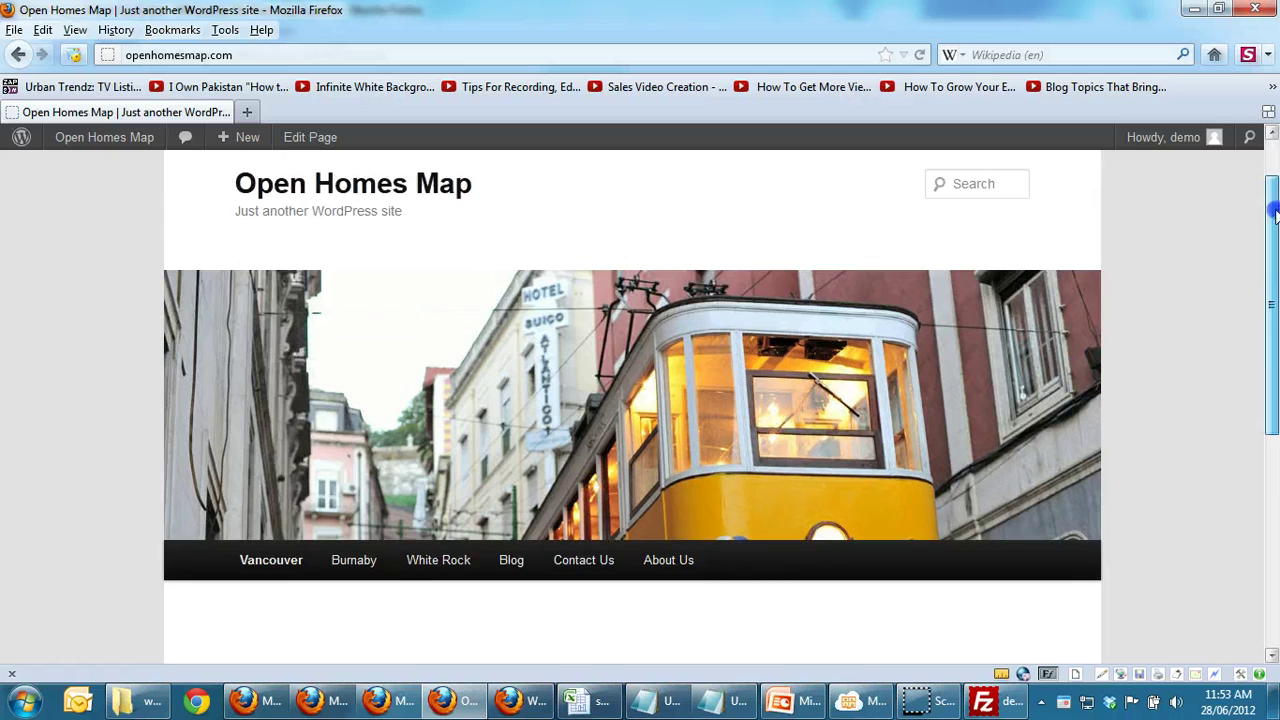
{"action": "scroll", "coordinate": [1275, 215], "scroll_direction": "down", "scroll_amount": 3}
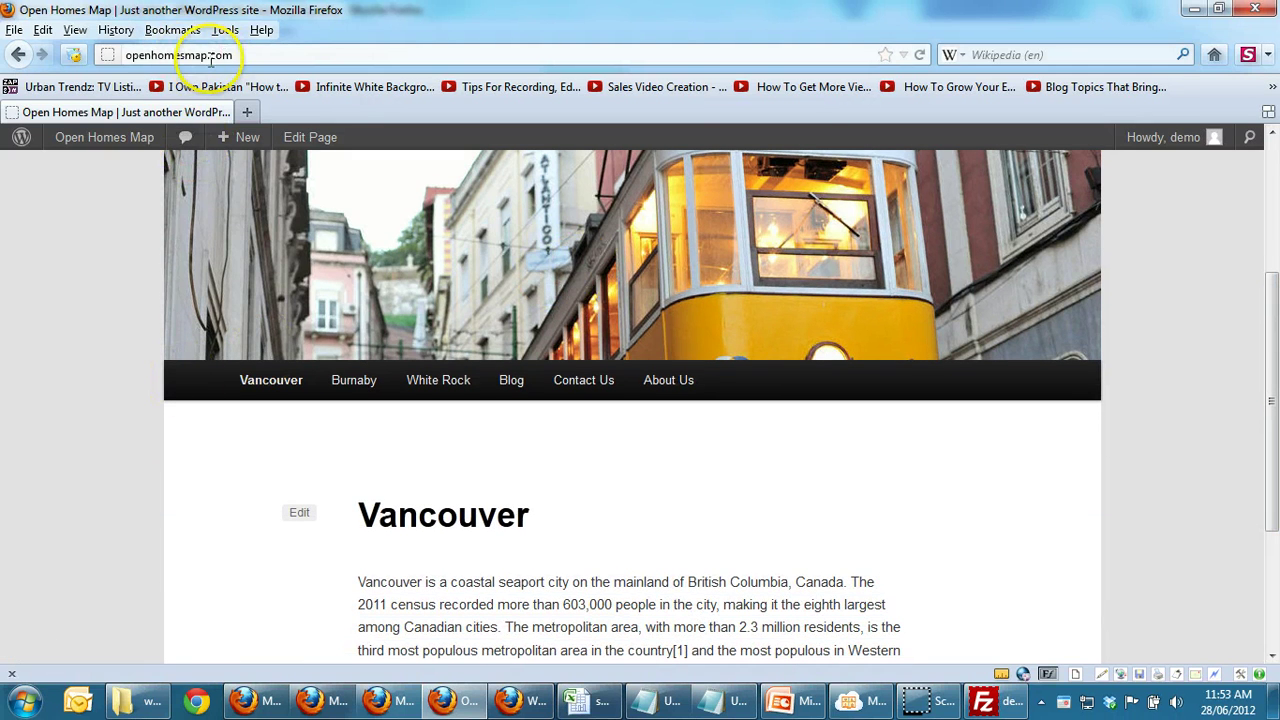
{"action": "left_click", "coordinate": [515, 390]}
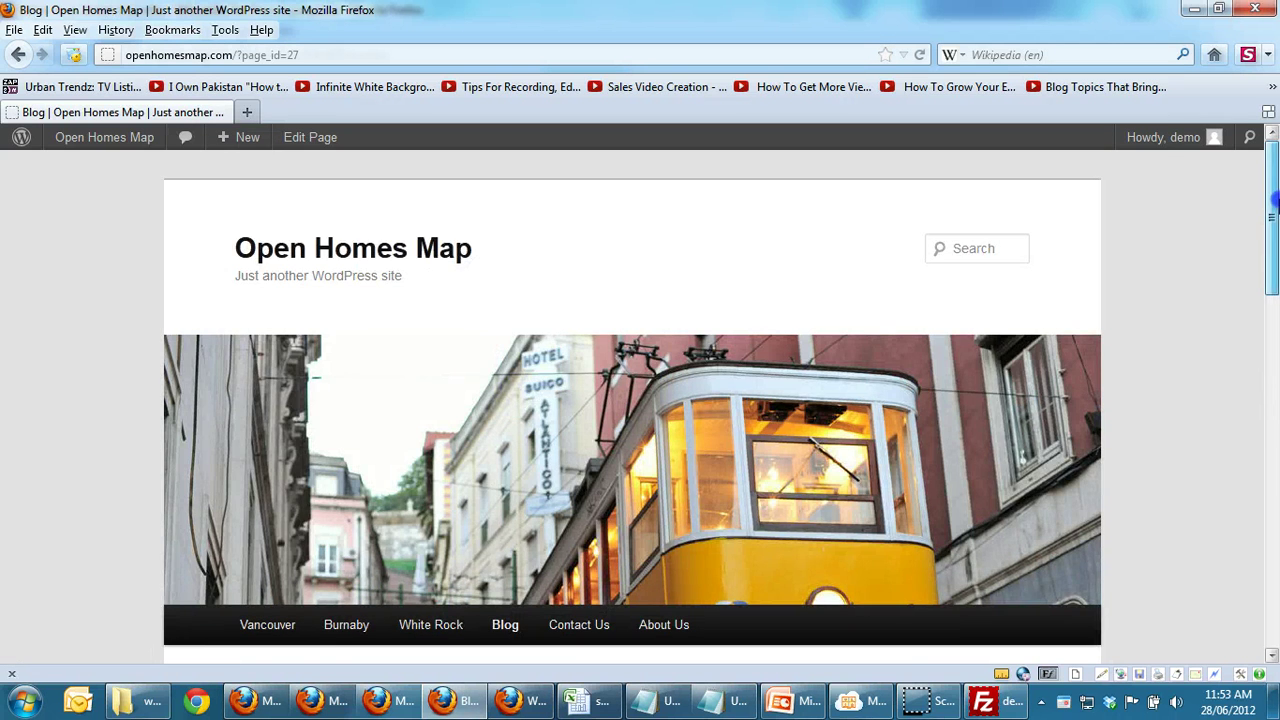
{"action": "scroll", "coordinate": [1274, 258], "scroll_direction": "down", "scroll_amount": 3}
{"action": "left_click_drag", "start_coordinate": [1274, 258], "coordinate": [1272, 348]}
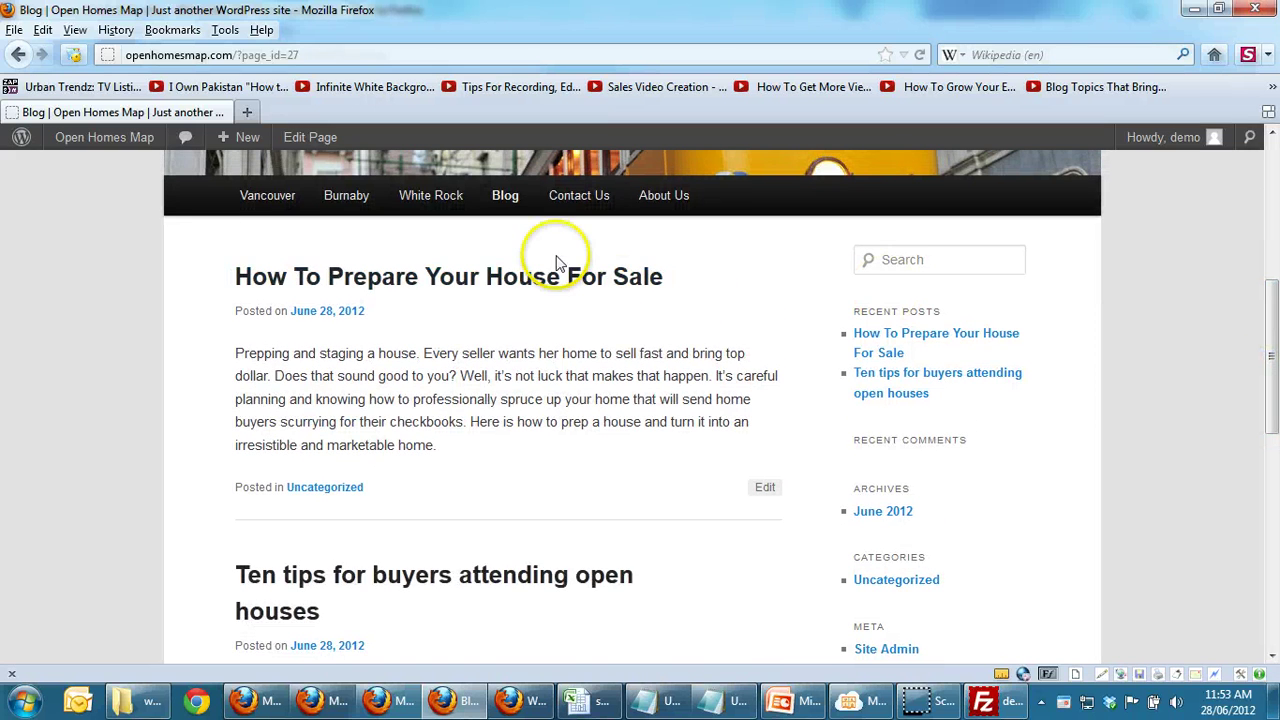
Step: Start a new post from the dashboard's Posts section
{"action": "mouse_move", "coordinate": [129, 140]}
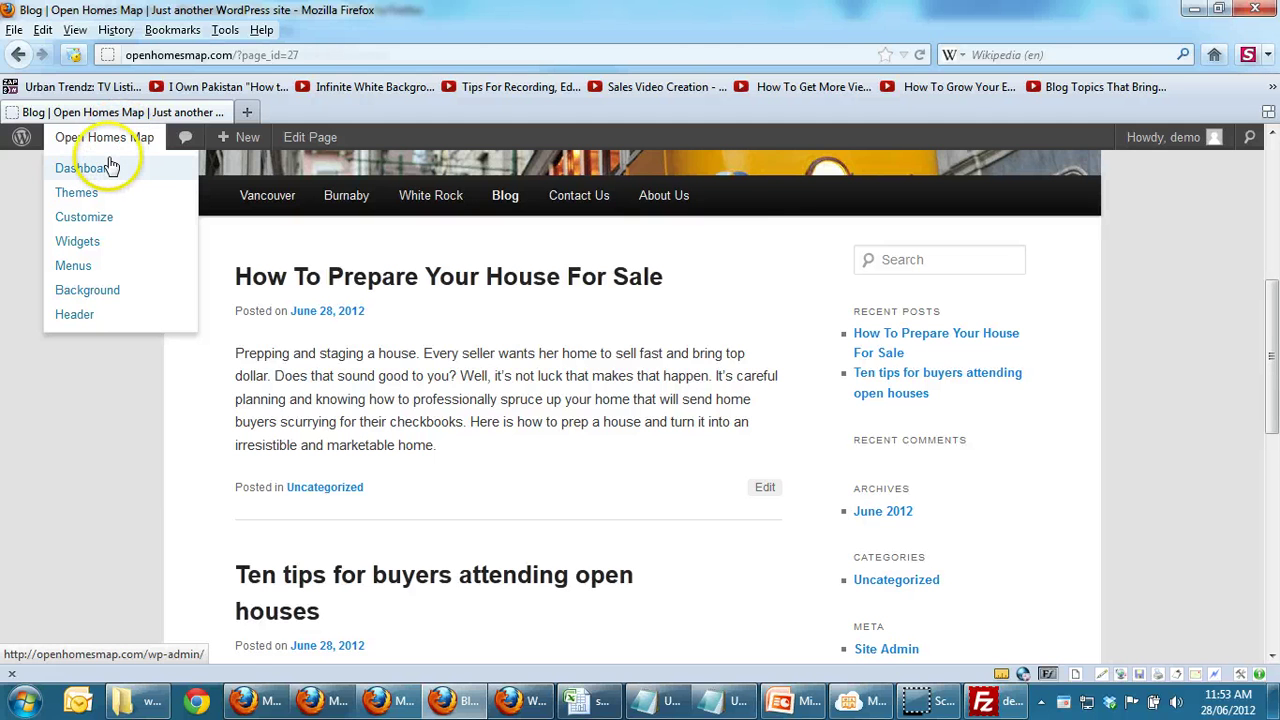
{"action": "left_click", "coordinate": [110, 167]}
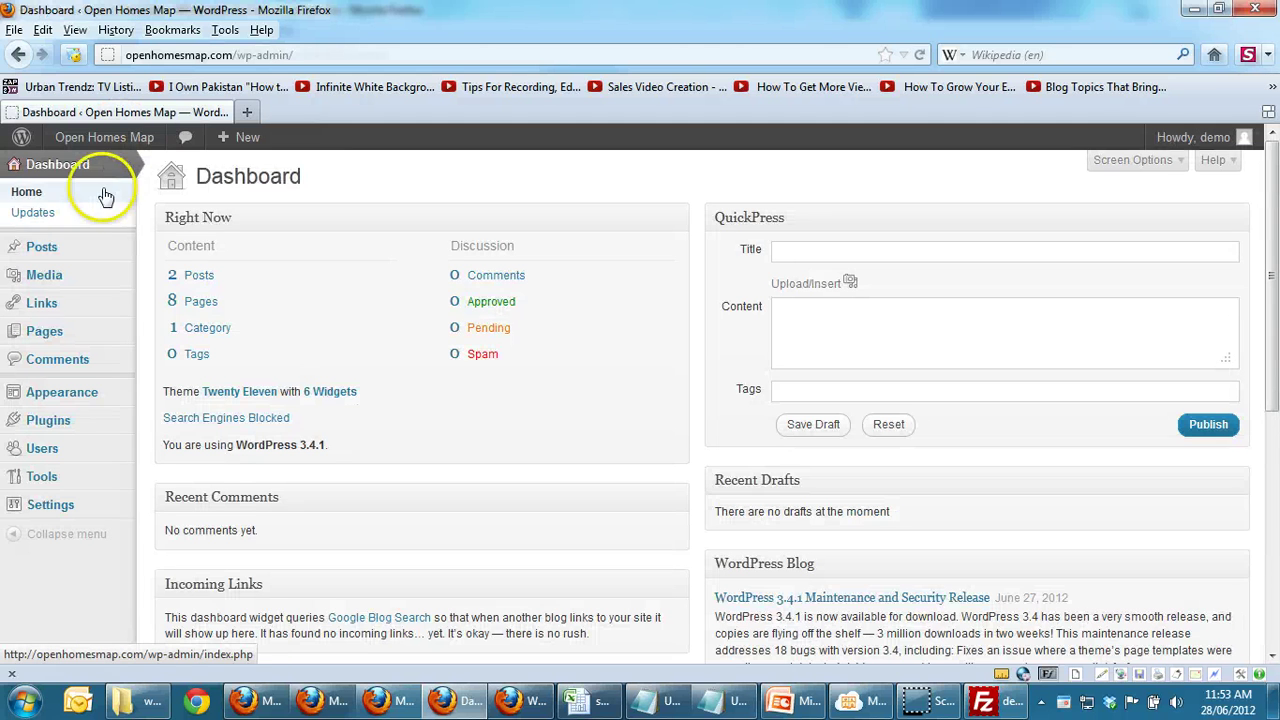
{"action": "left_click", "coordinate": [55, 250]}
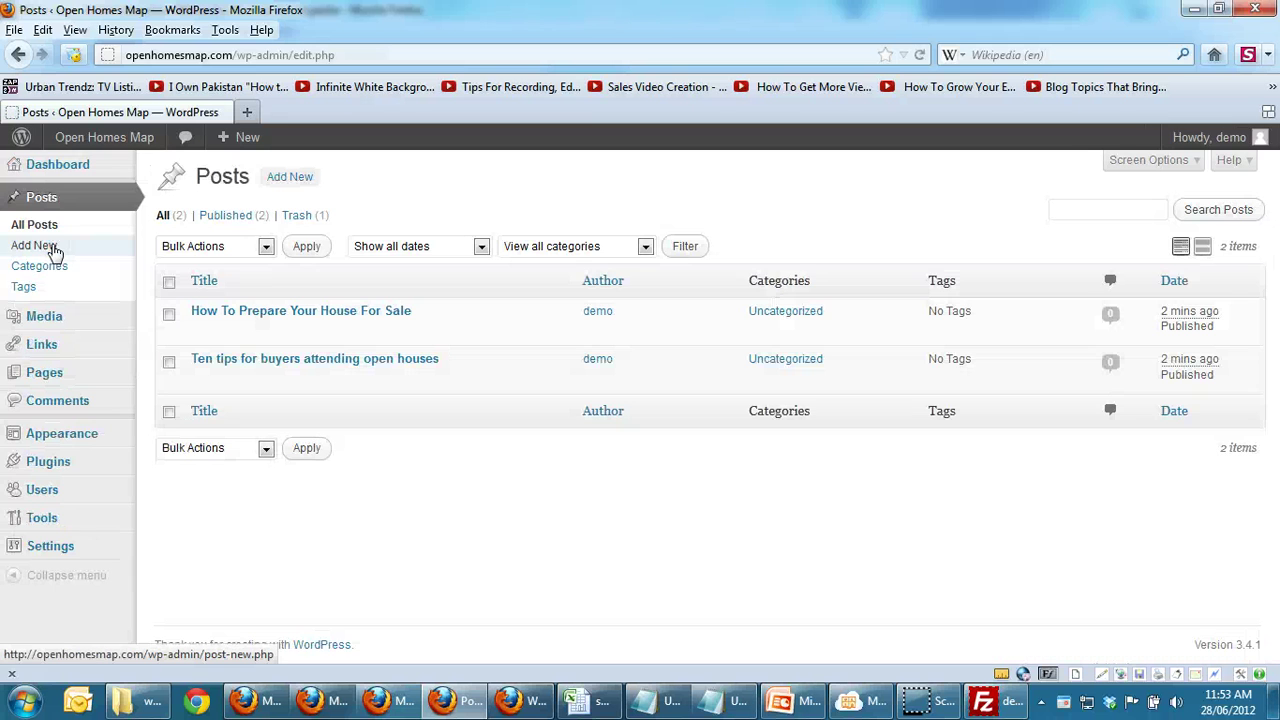
{"action": "left_click", "coordinate": [53, 250]}
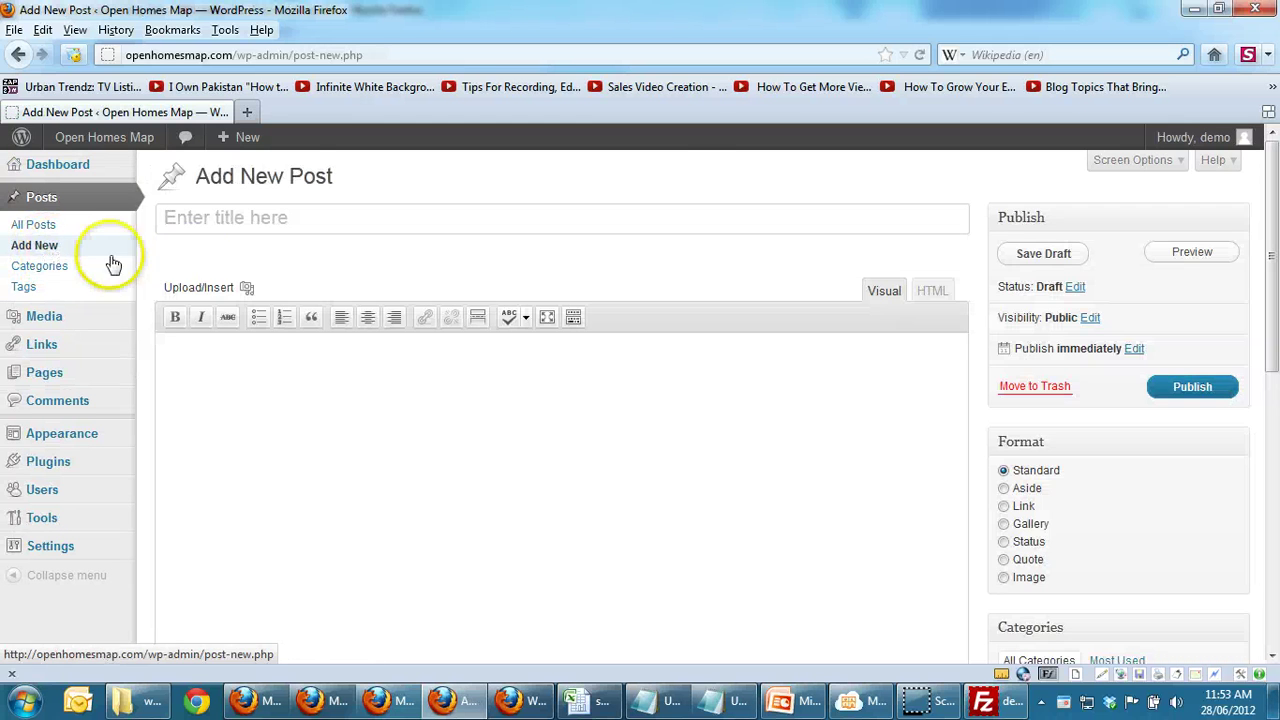
Step: Copy '5 tips for a better open house' from the notes into the post title
{"action": "key", "text": "alt+Tab"}
{"action": "key", "text": "alt+Tab"}
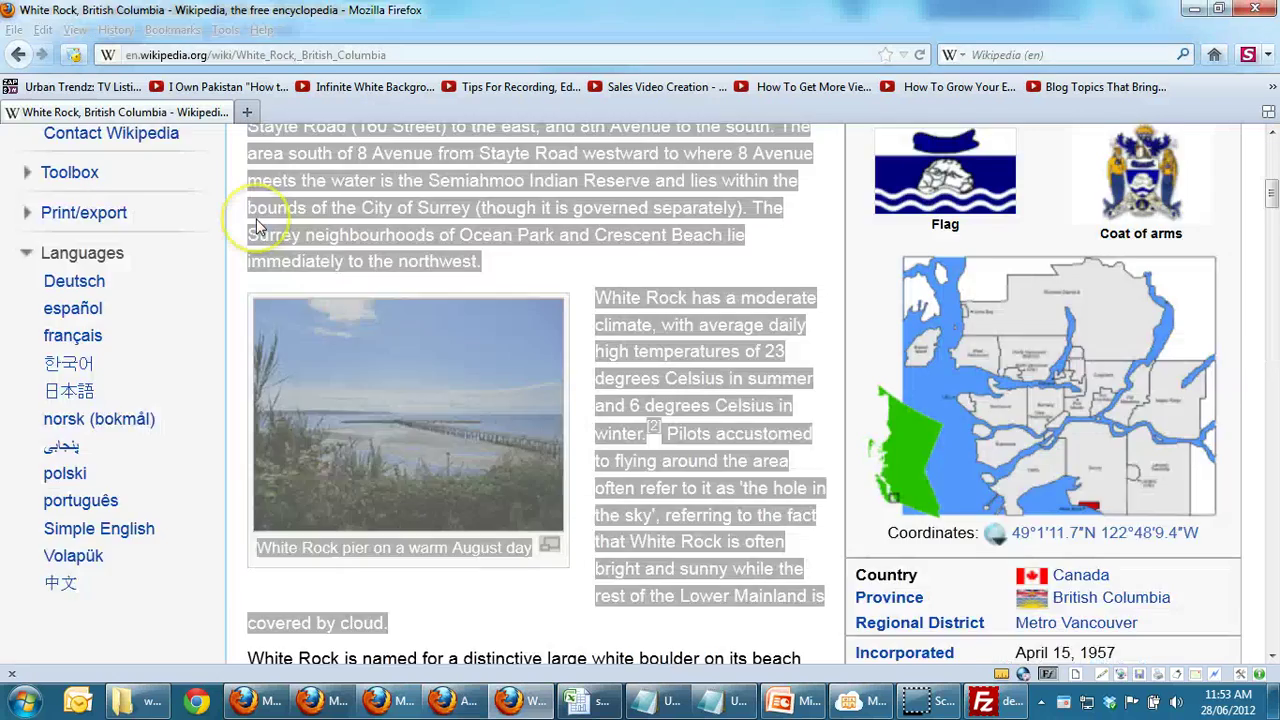
{"action": "scroll", "coordinate": [256, 219], "scroll_direction": "down", "scroll_amount": 5}
{"action": "key", "text": "alt+Tab"}
{"action": "key", "text": "alt+Tab"}
{"action": "key", "text": "Tab"}
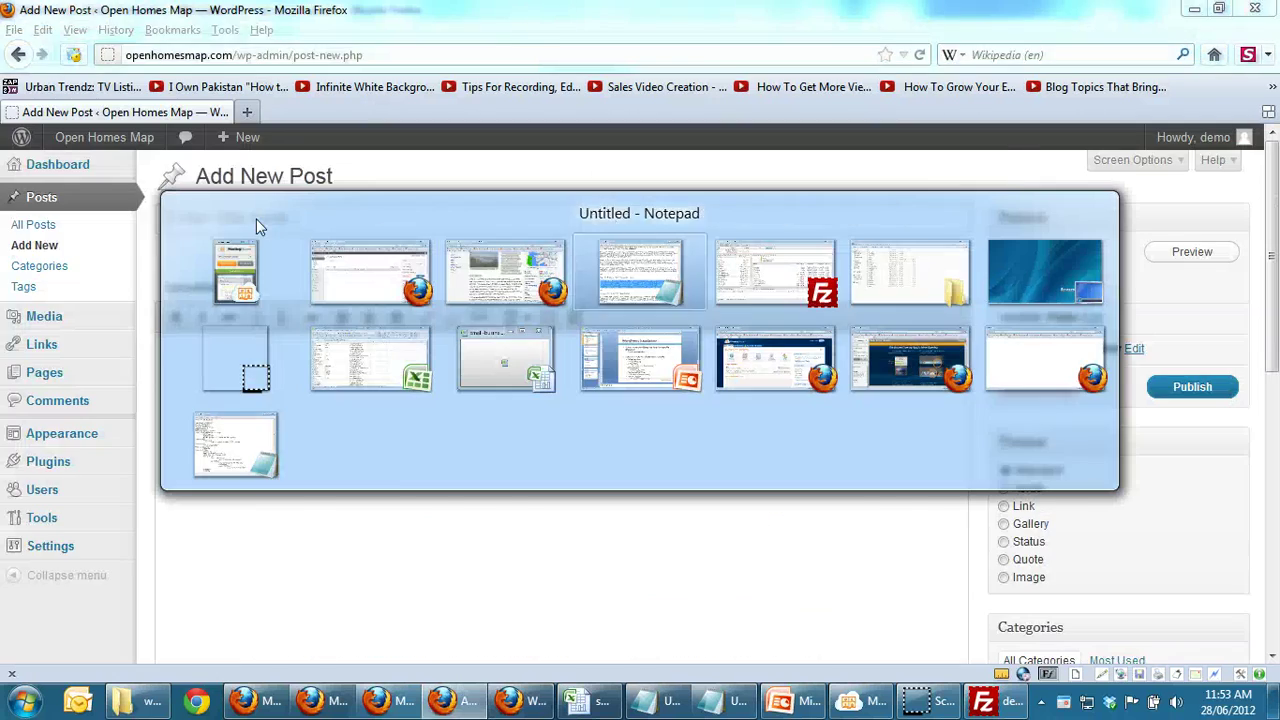
{"action": "key", "text": "Tab"}
{"action": "key", "text": "alt+Tab"}
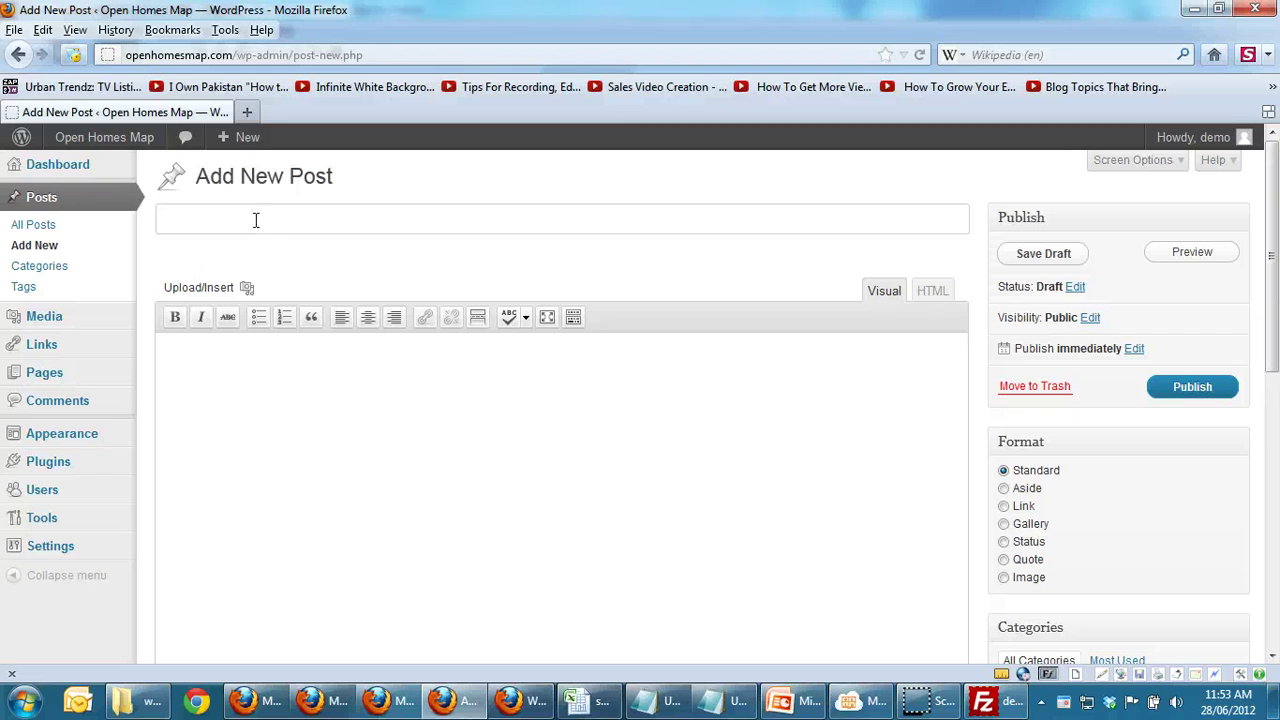
{"action": "left_click", "coordinate": [738, 703]}
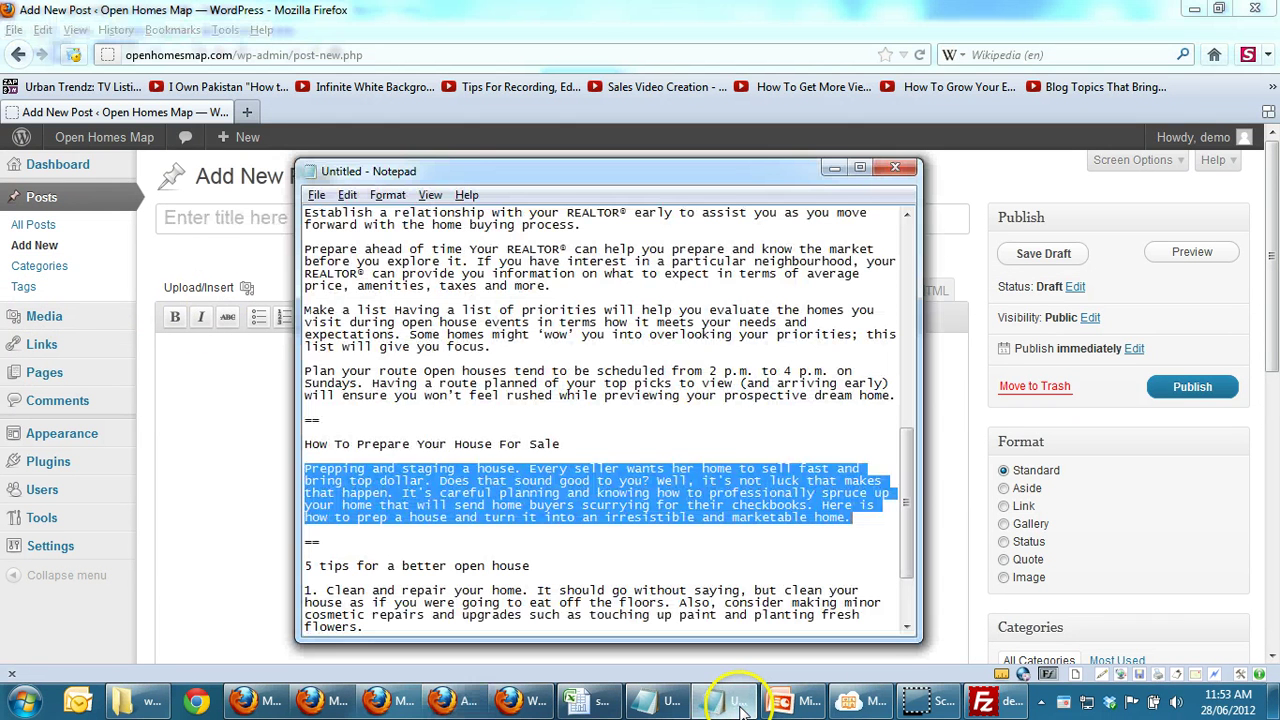
{"action": "key", "text": "Down"}
{"action": "key", "text": "Down"}
{"action": "key", "text": "Down"}
{"action": "key", "text": "Down"}
{"action": "key", "text": "shift+End"}
{"action": "key", "text": "ctrl+c"}
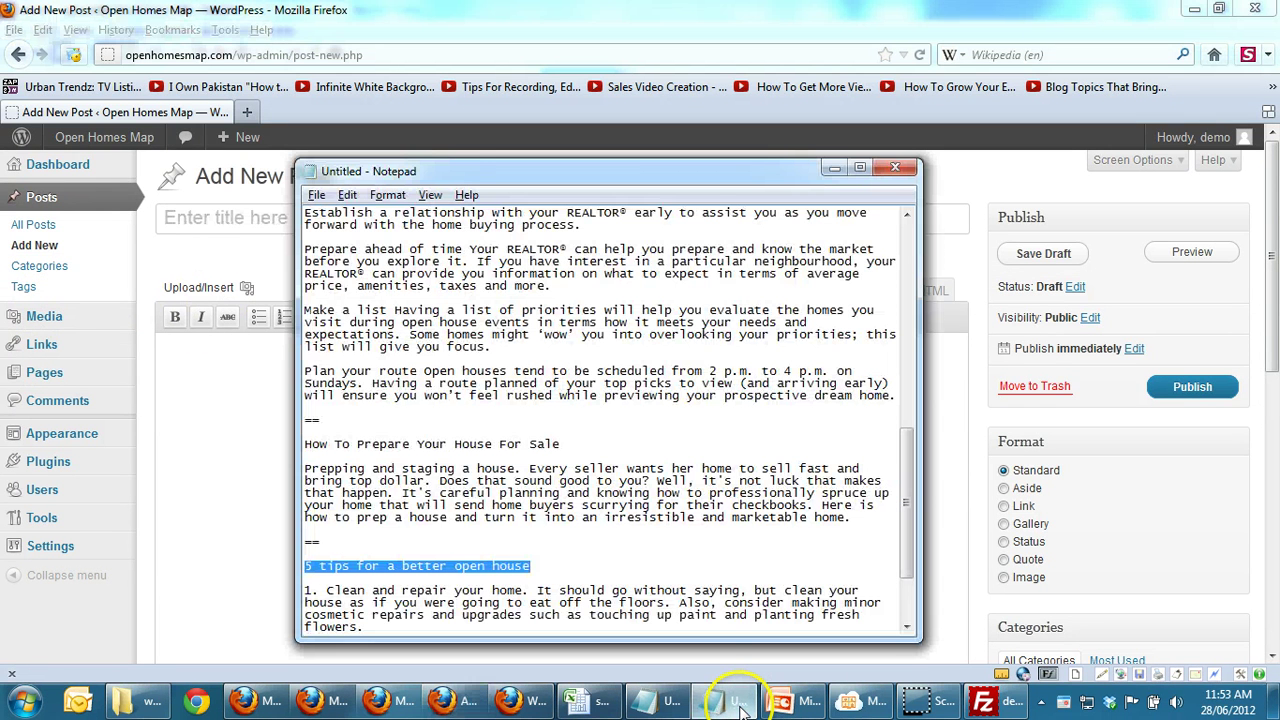
{"action": "left_click", "coordinate": [242, 225]}
{"action": "key", "text": "ctrl+v"}
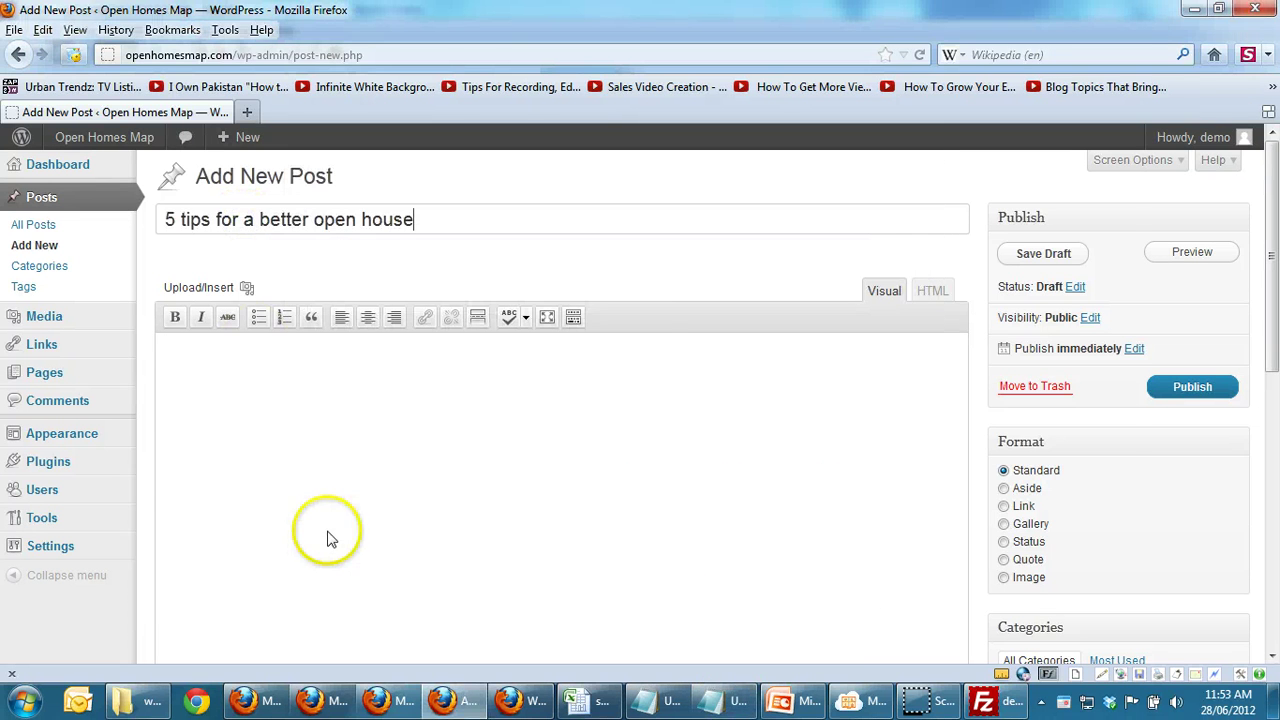
Step: Copy the three open-house tips from the notes
{"action": "key", "text": "alt+Tab"}
{"action": "key", "text": "Down"}
{"action": "key", "text": "Down"}
{"action": "key", "text": "shift+End"}
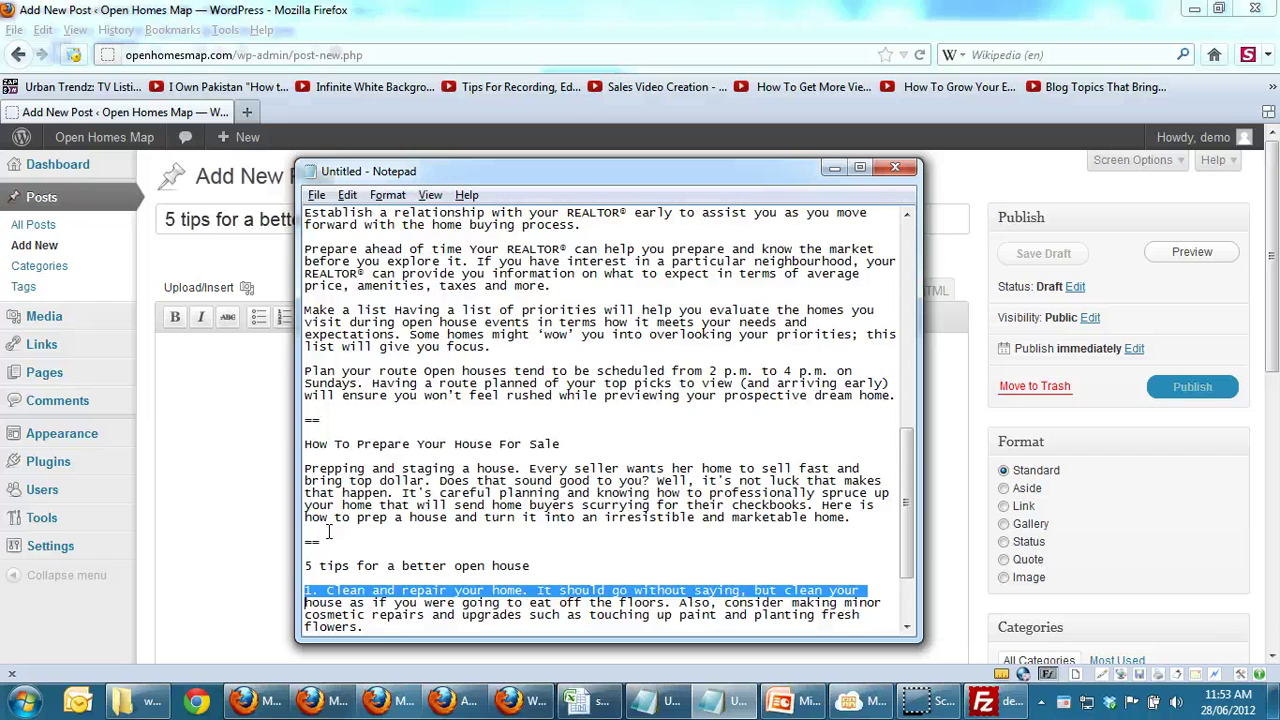
{"action": "key", "text": "shift+Down"}
{"action": "key", "text": "shift+Down"}
{"action": "key", "text": "shift+Down"}
{"action": "key", "text": "shift+Down"}
{"action": "key", "text": "shift+Down"}
{"action": "key", "text": "shift+Down"}
{"action": "key", "text": "shift+Down"}
{"action": "key", "text": "shift+Down"}
{"action": "key", "text": "shift+Down"}
{"action": "key", "text": "shift+Down"}
{"action": "key", "text": "shift+Down"}
{"action": "key", "text": "shift+Down"}
{"action": "key", "text": "ctrl+c"}
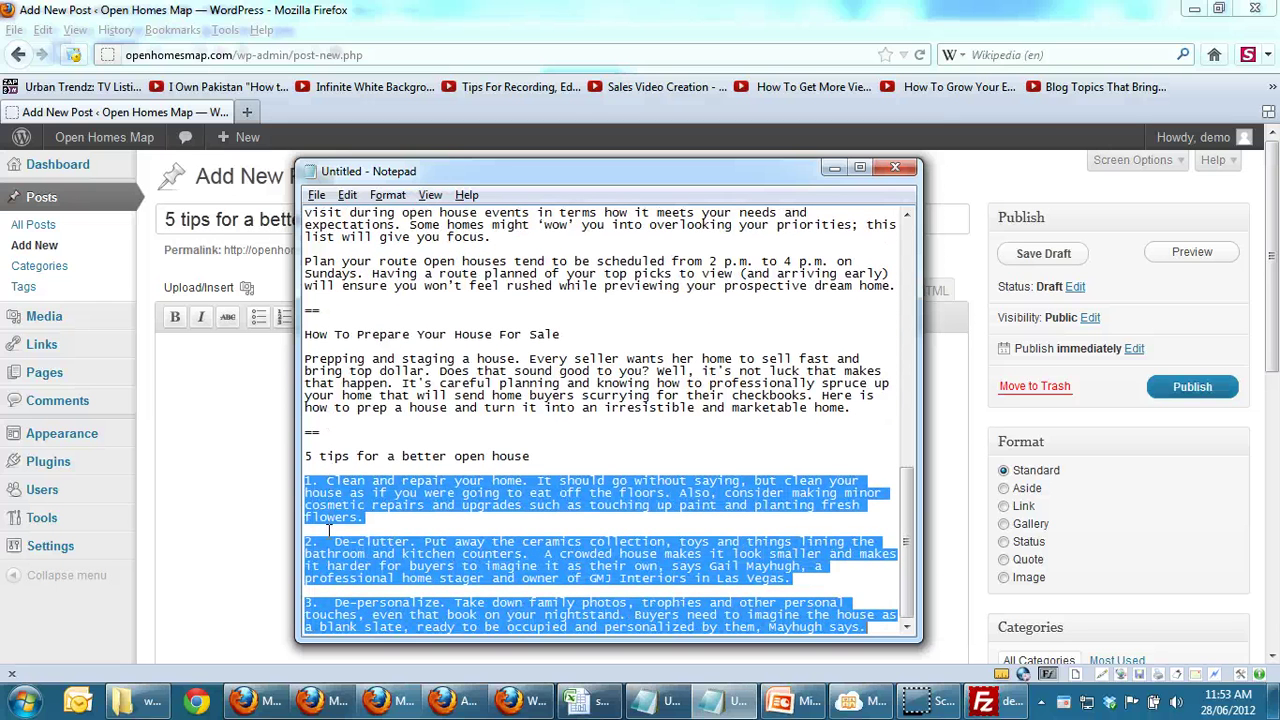
{"action": "key", "text": "alt+Tab"}
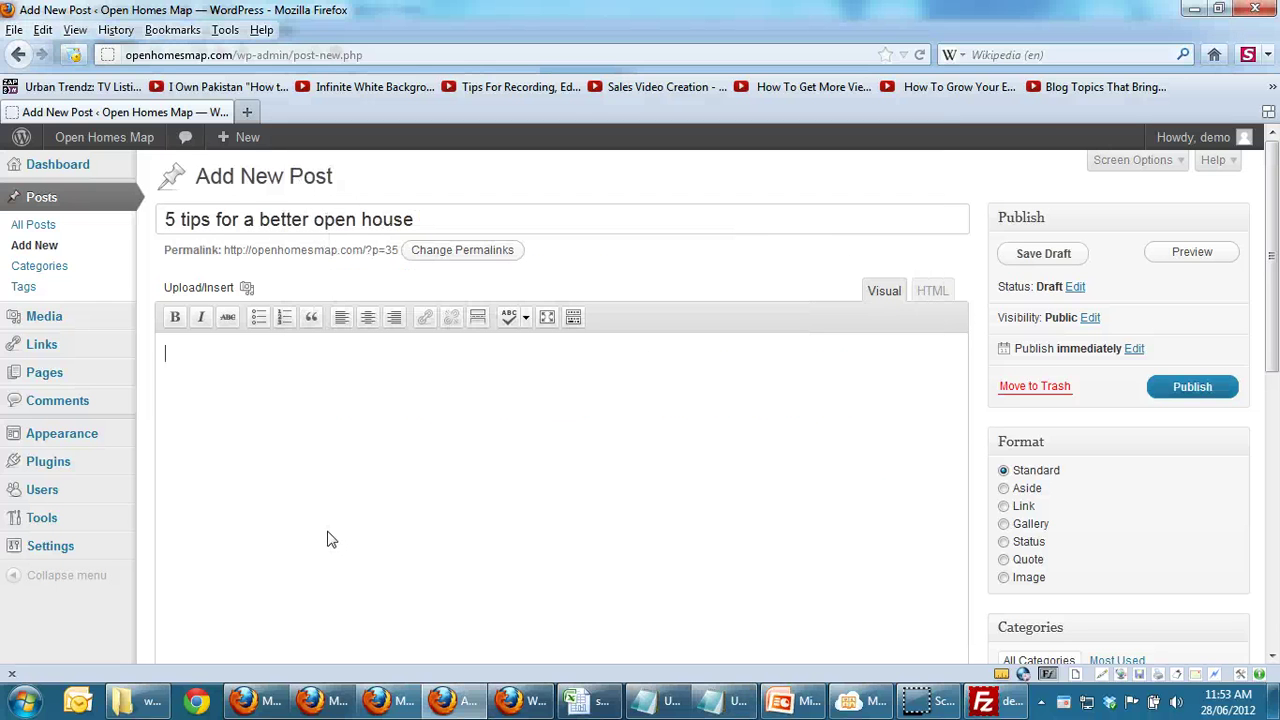
Step: Paste the three tips into the post body and set the publish month to 08-Aug
{"action": "key", "text": "ctrl+v"}
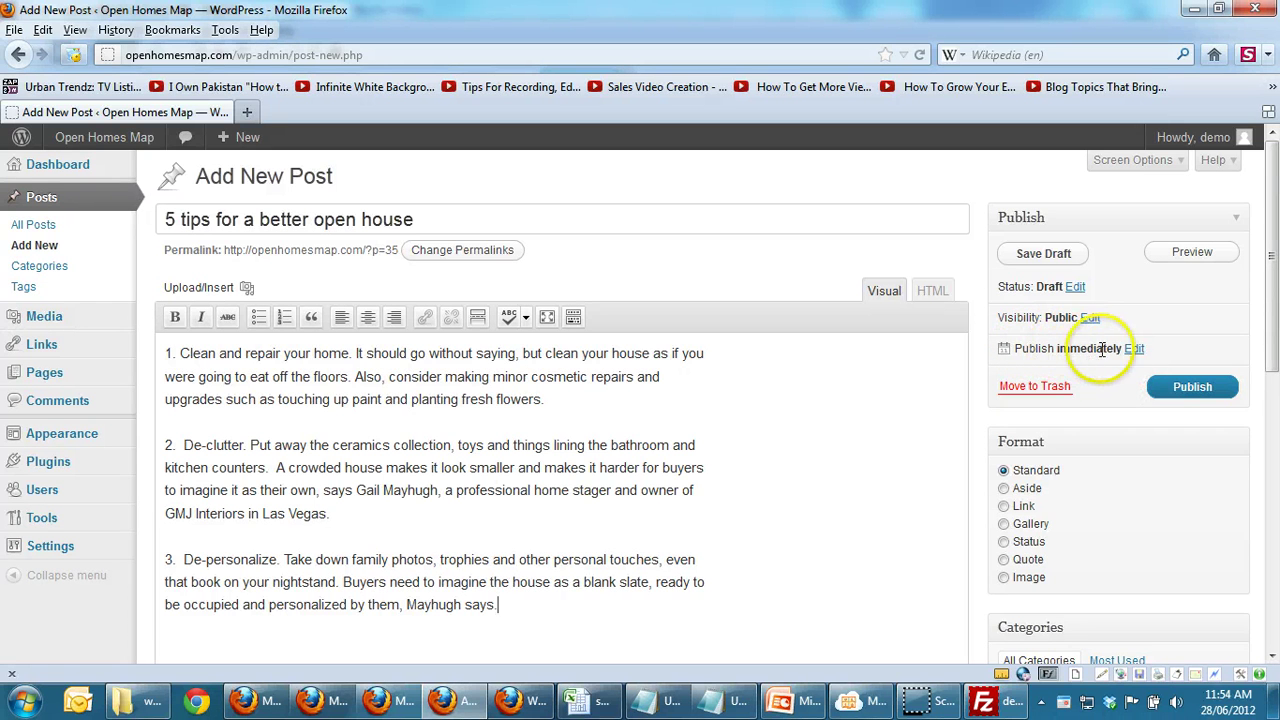
{"action": "left_click", "coordinate": [1133, 350]}
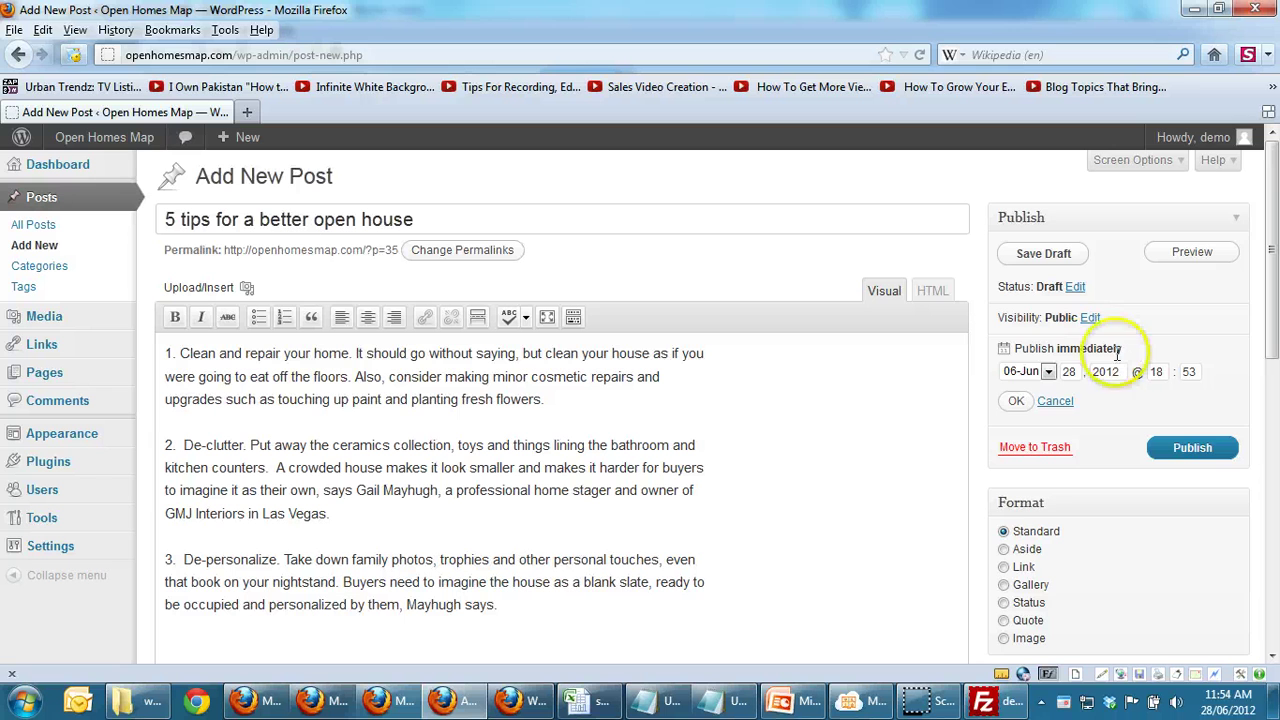
{"action": "left_click", "coordinate": [1048, 374]}
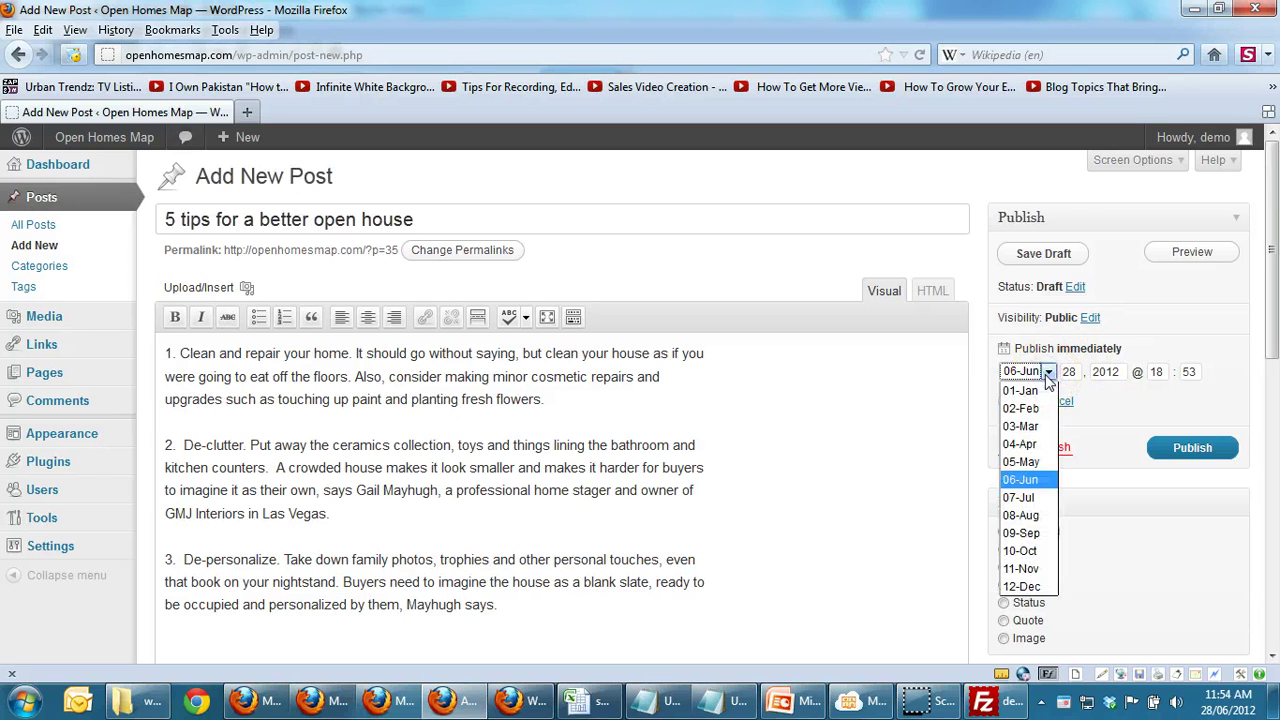
{"action": "left_click", "coordinate": [1048, 376]}
{"action": "left_click", "coordinate": [1048, 374]}
{"action": "key", "text": "Escape"}
{"action": "key", "text": "Down"}
{"action": "key", "text": "Down"}
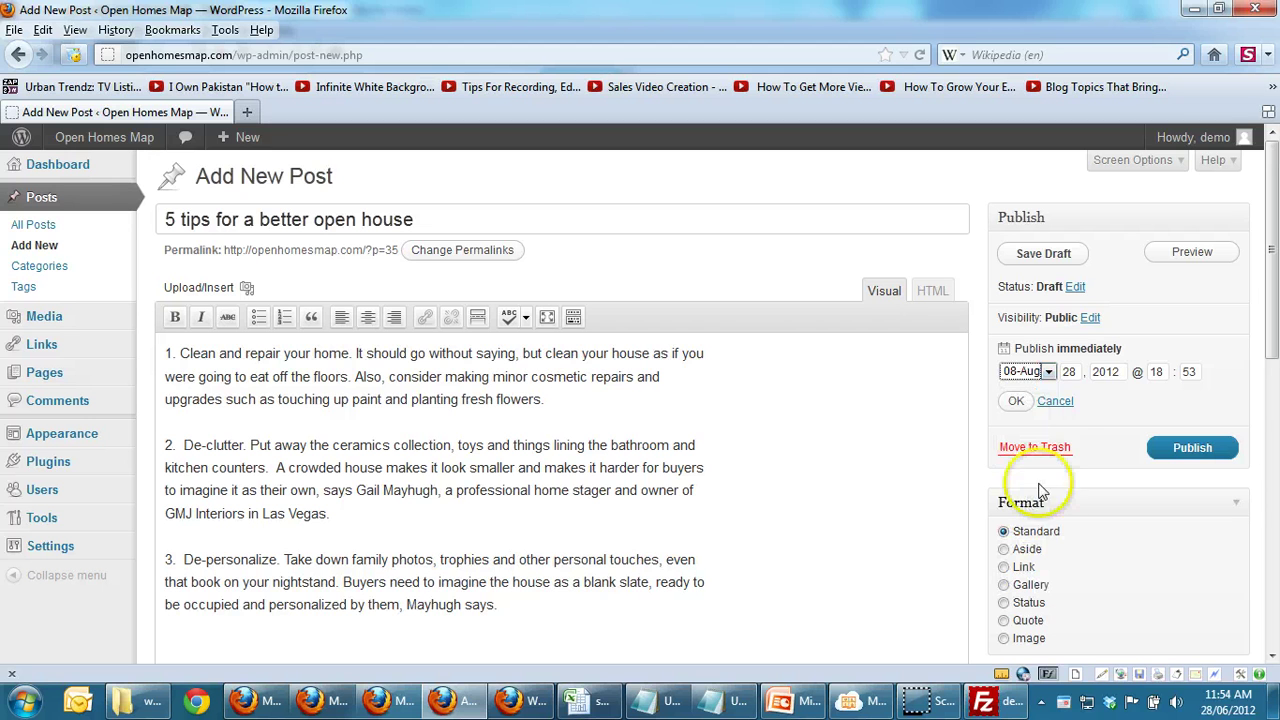
{"action": "double_click", "coordinate": [1068, 371]}
Step: Enter day 10 and schedule the post for Aug 10, 2012 at 18:53
{"action": "type", "text": "10"}
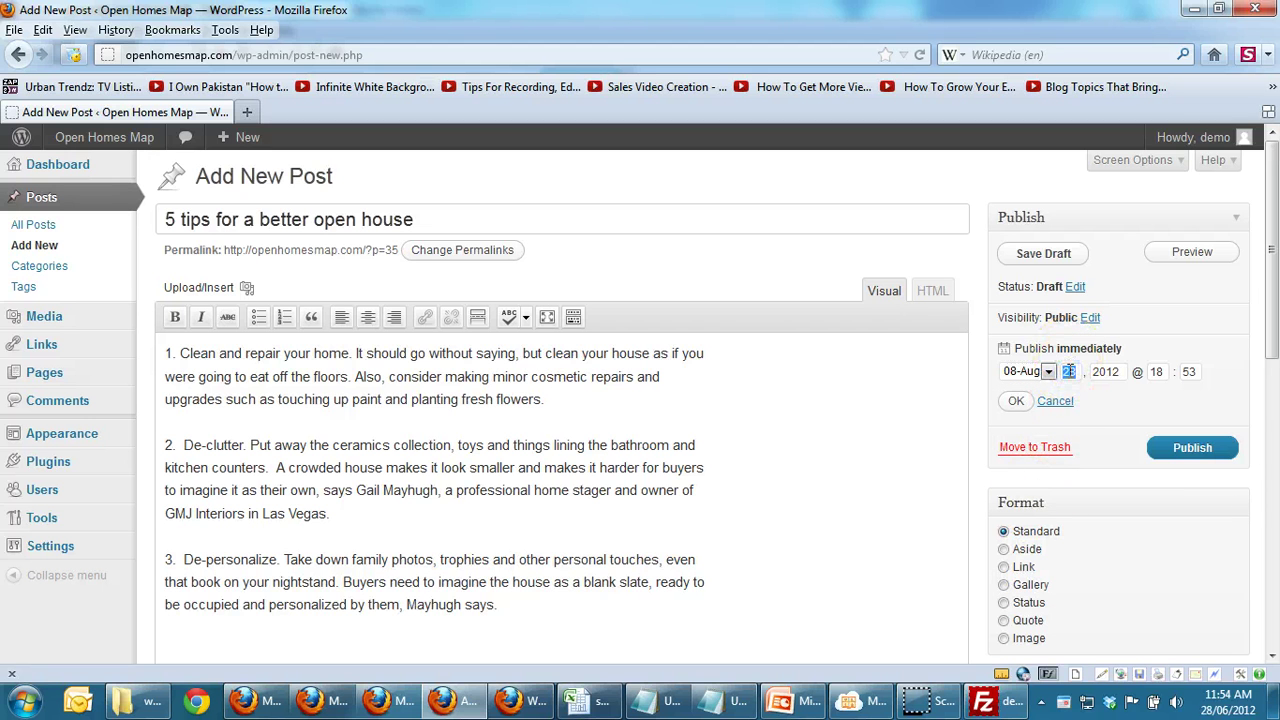
{"action": "left_click", "coordinate": [1192, 447]}
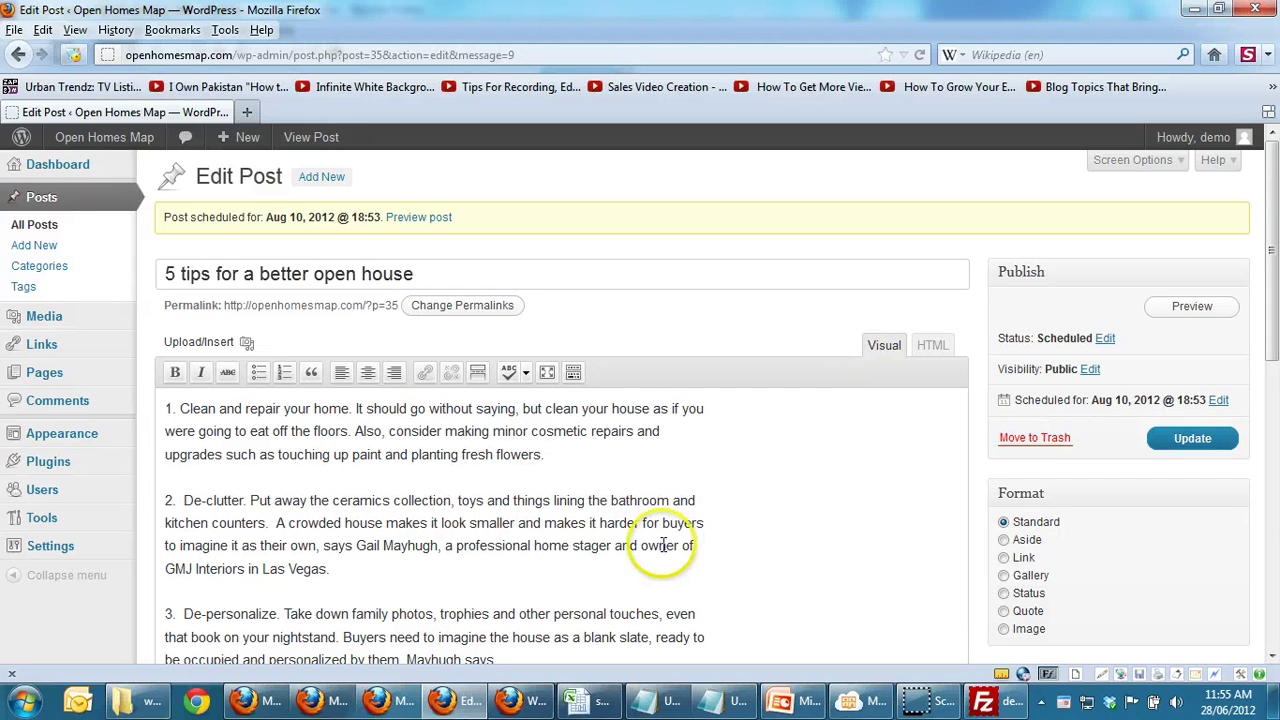
{"action": "mouse_move", "coordinate": [62, 465]}
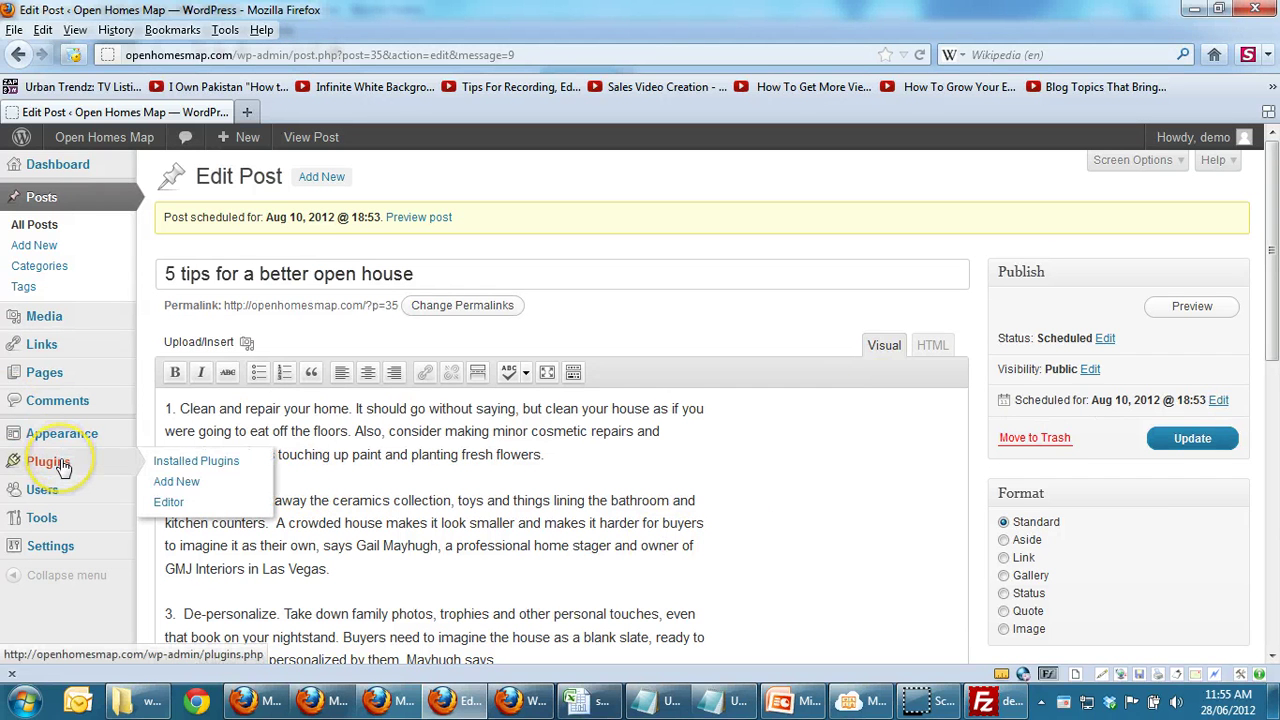
{"action": "mouse_move", "coordinate": [95, 160]}
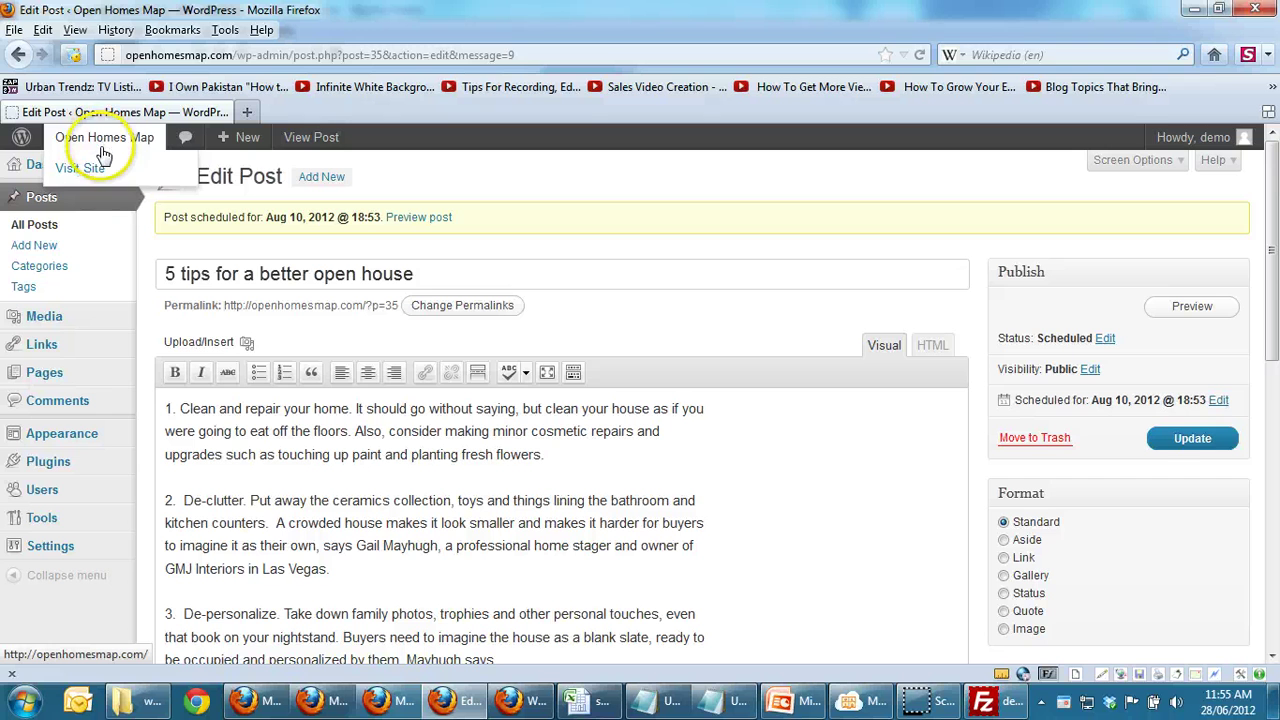
{"action": "left_click", "coordinate": [84, 168]}
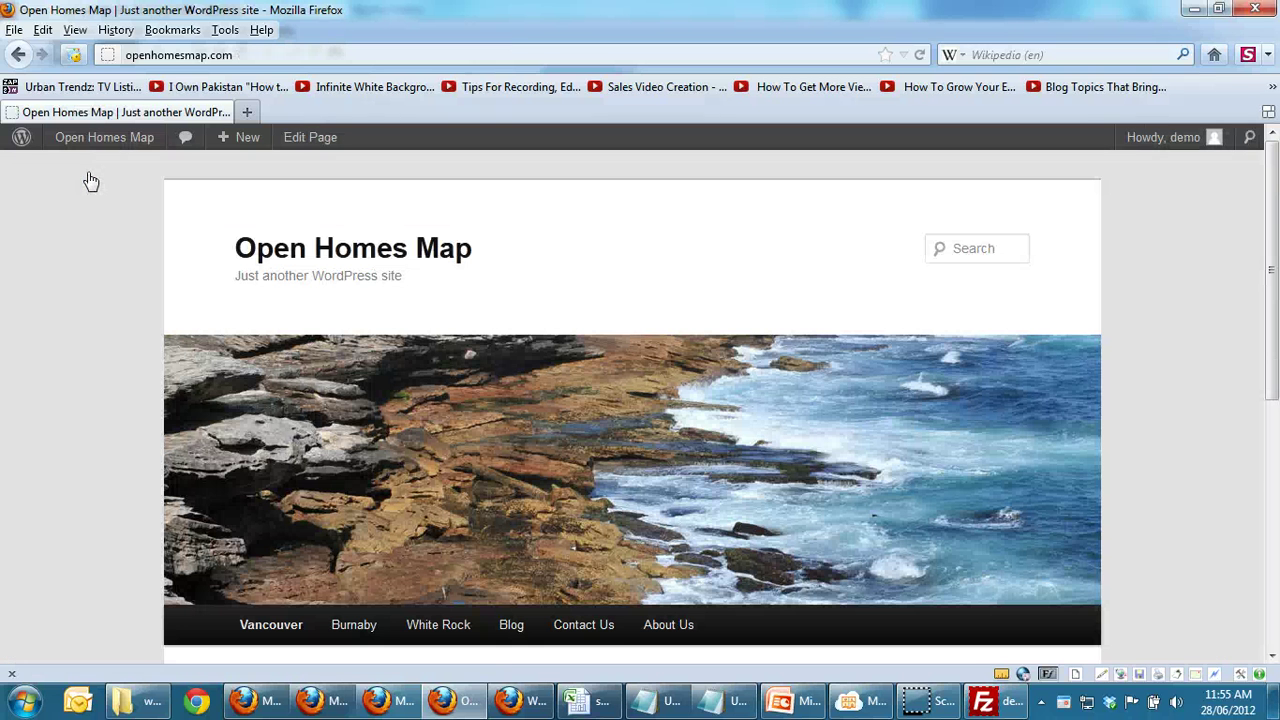
{"action": "left_click", "coordinate": [600, 636]}
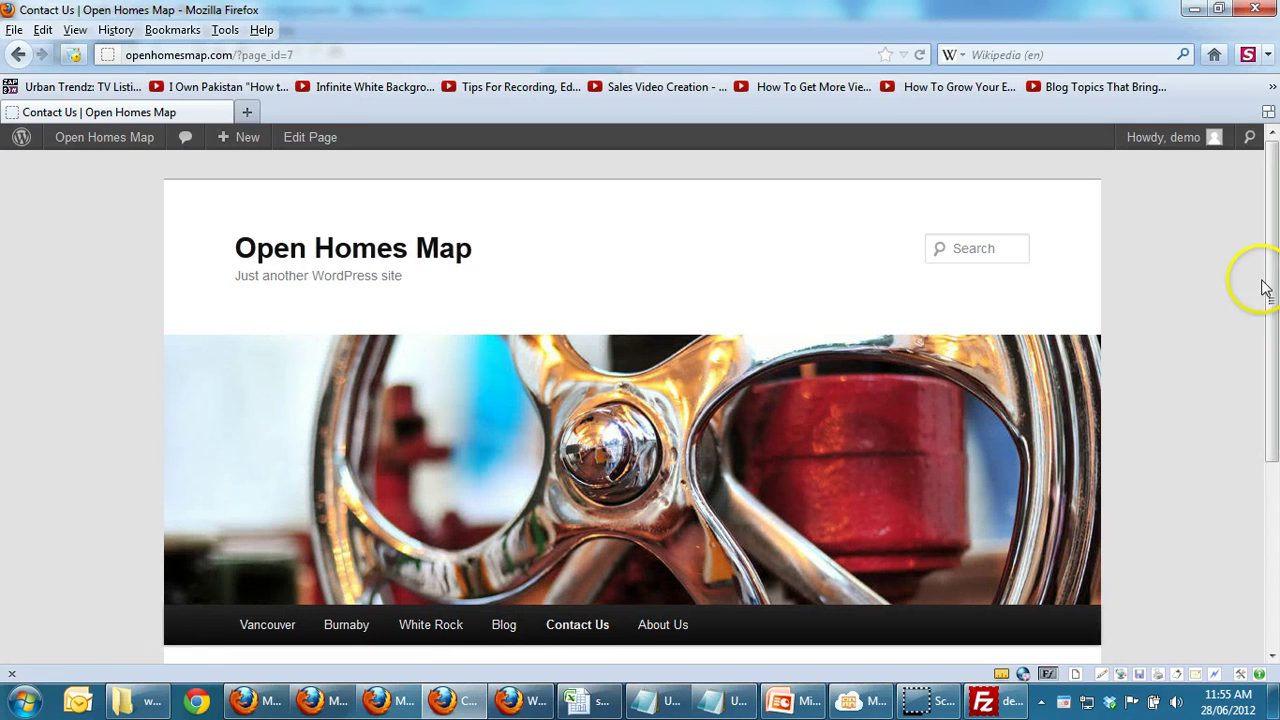
{"action": "left_click_drag", "start_coordinate": [1274, 283], "coordinate": [1268, 507]}
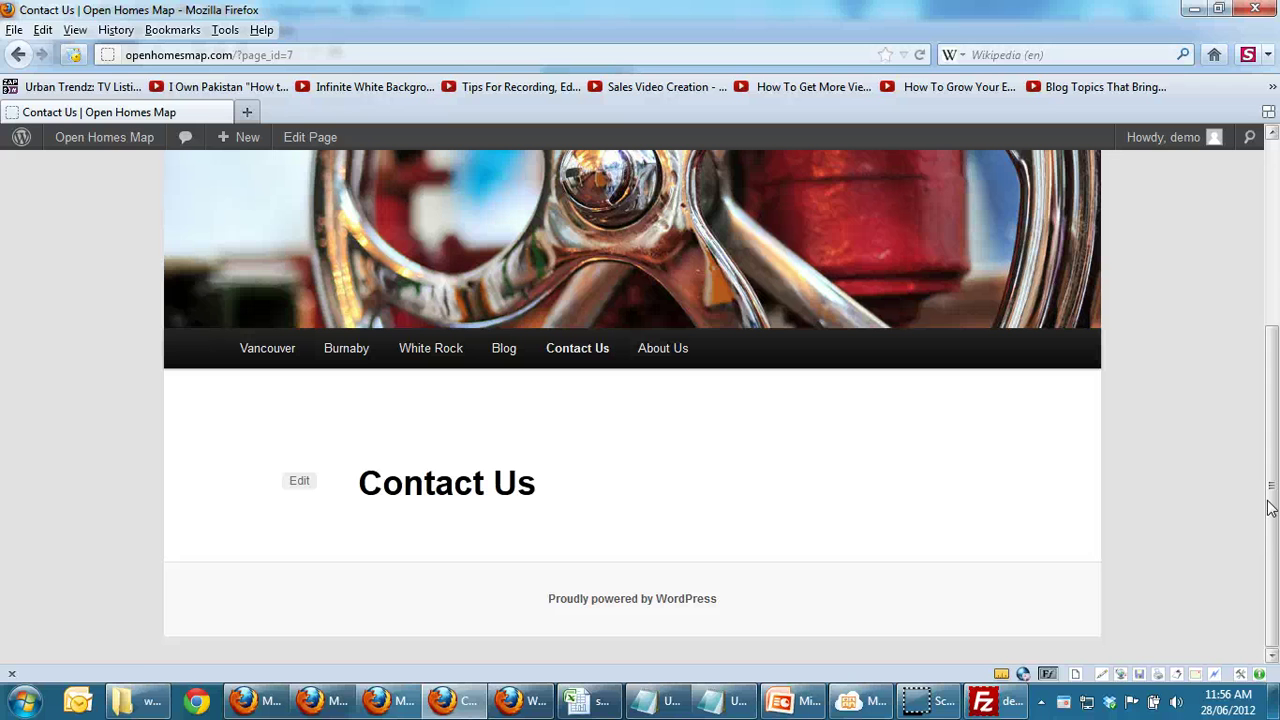
{"action": "mouse_move", "coordinate": [104, 140]}
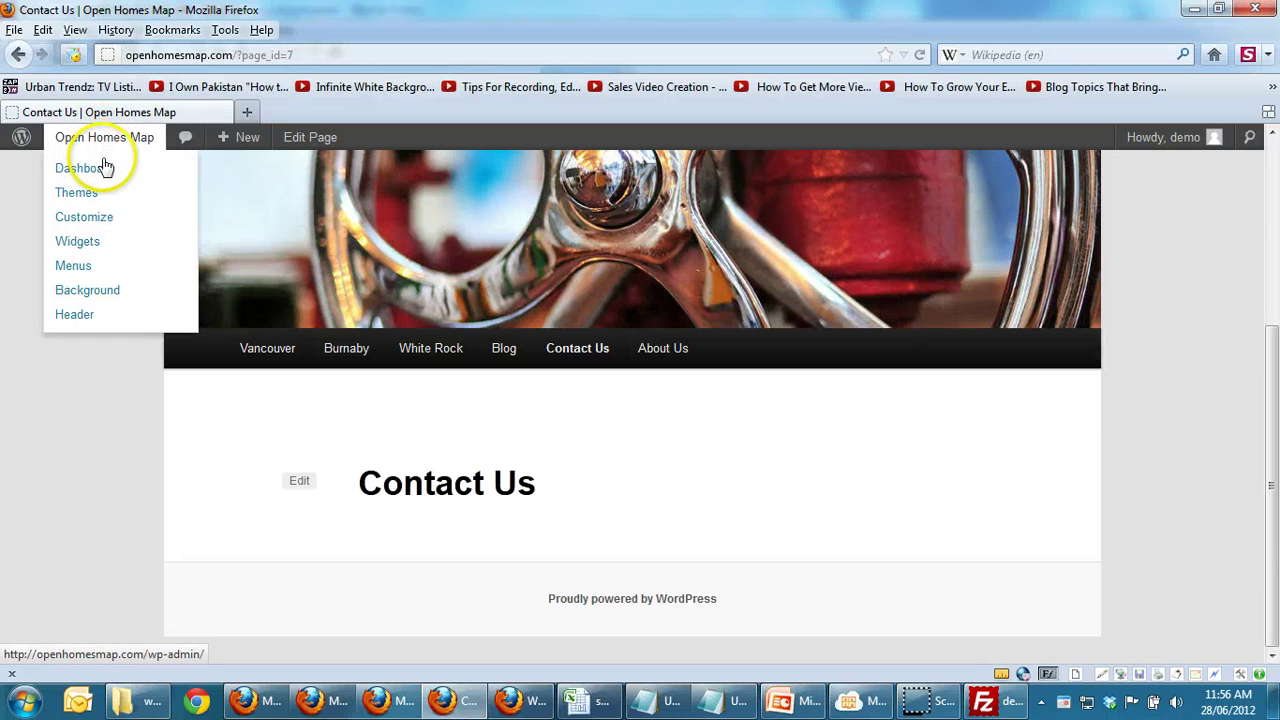
Step: Go from the dashboard through the Plugins list to the Install Plugins screen
{"action": "left_click", "coordinate": [104, 168]}
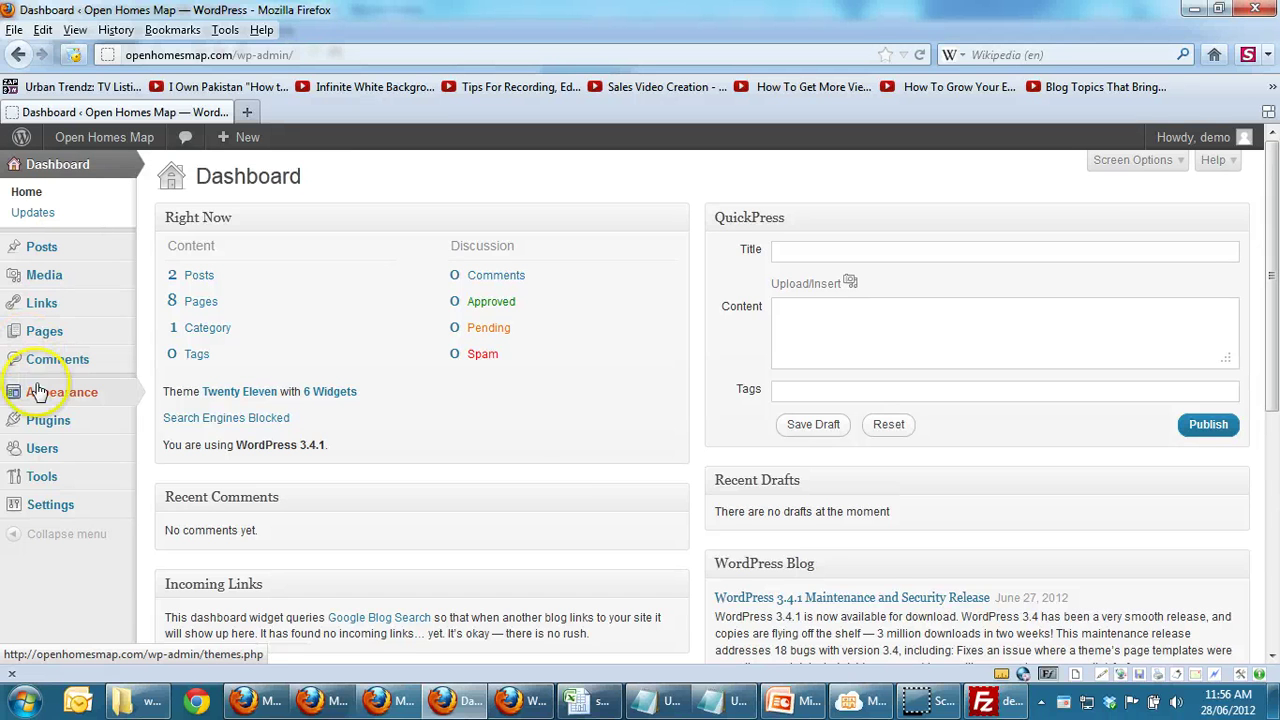
{"action": "left_click", "coordinate": [48, 422]}
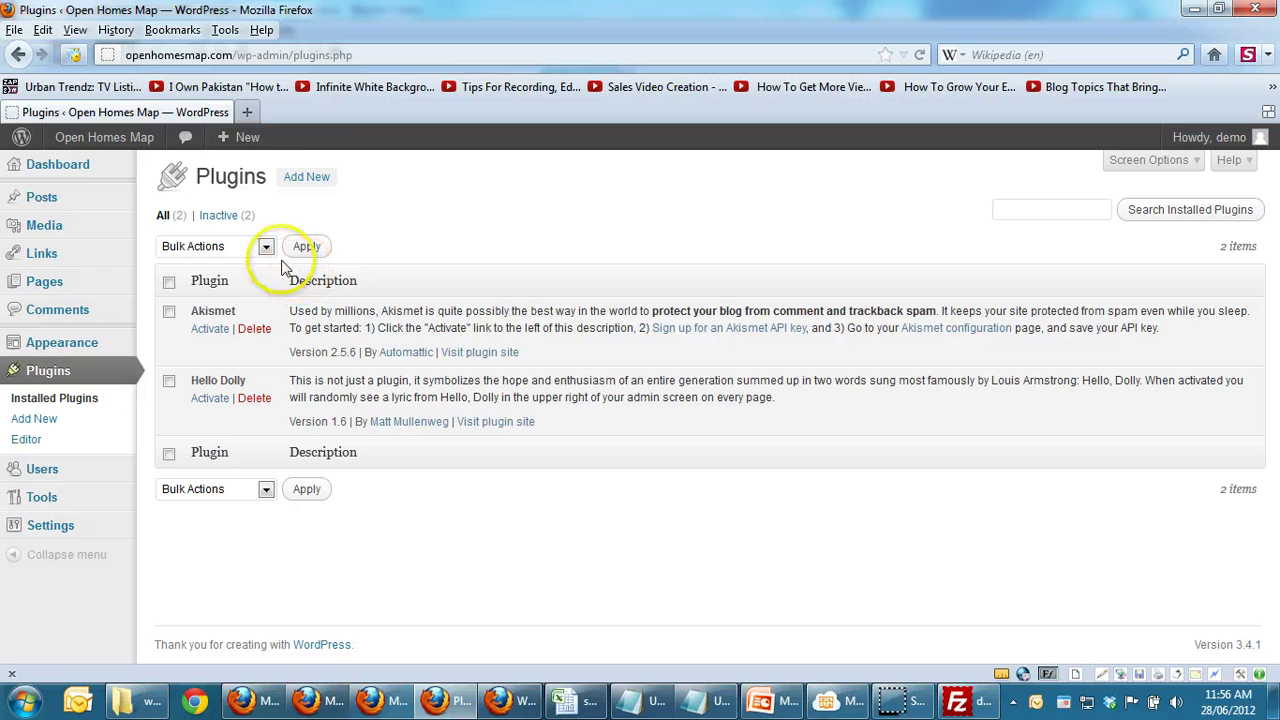
{"action": "left_click", "coordinate": [302, 180]}
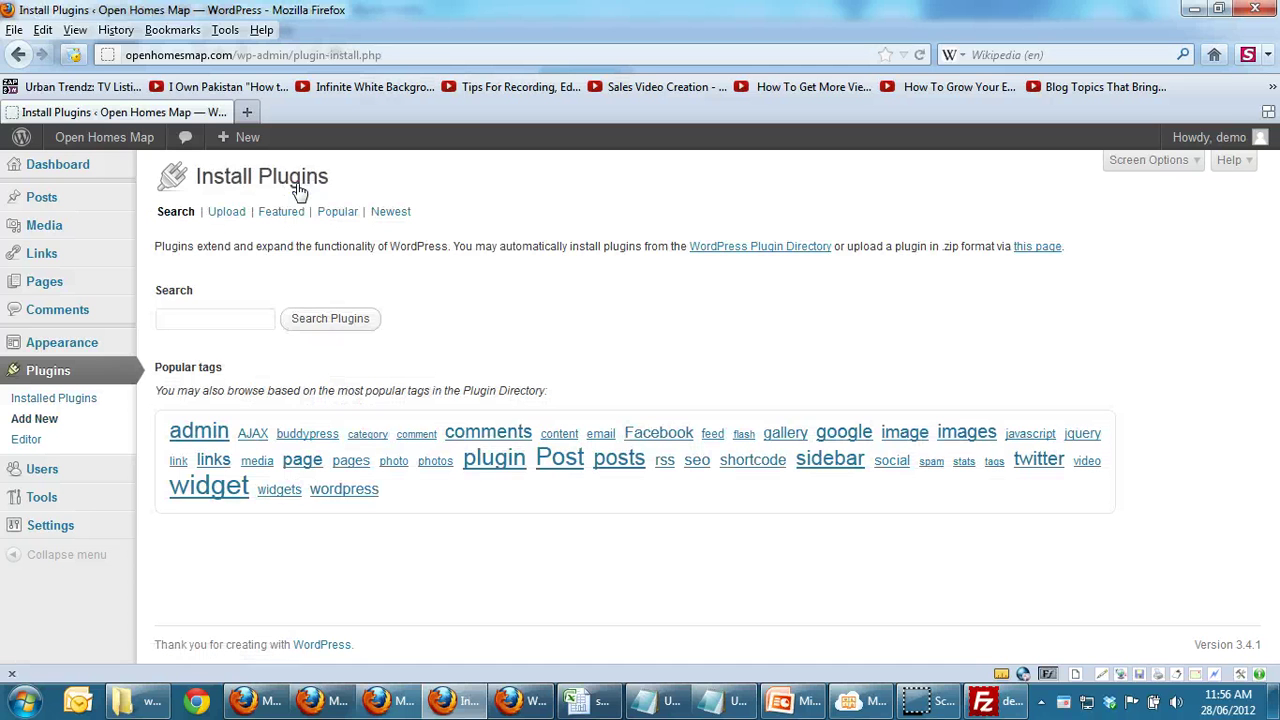
Step: Search plugins for 'contact form 7' and choose Install Now for Contact Form 7 3.2
{"action": "left_click", "coordinate": [238, 316]}
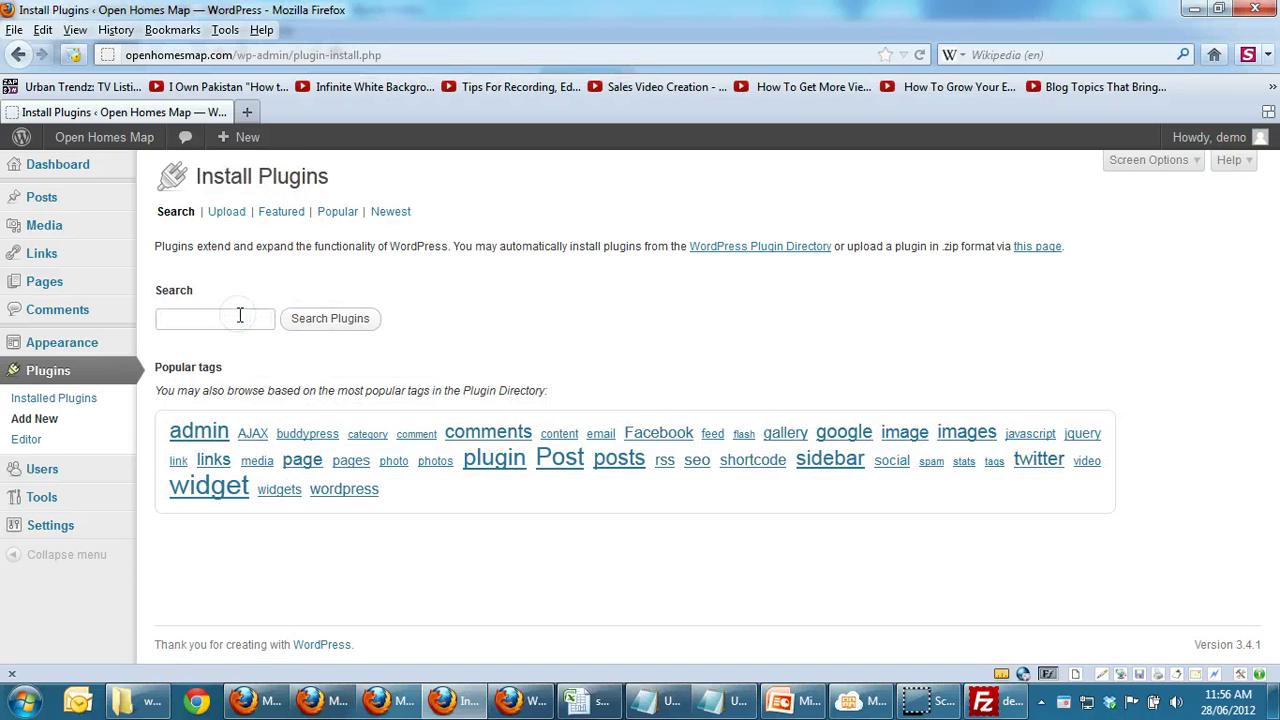
{"action": "type", "text": "cont"}
{"action": "key", "text": "Down"}
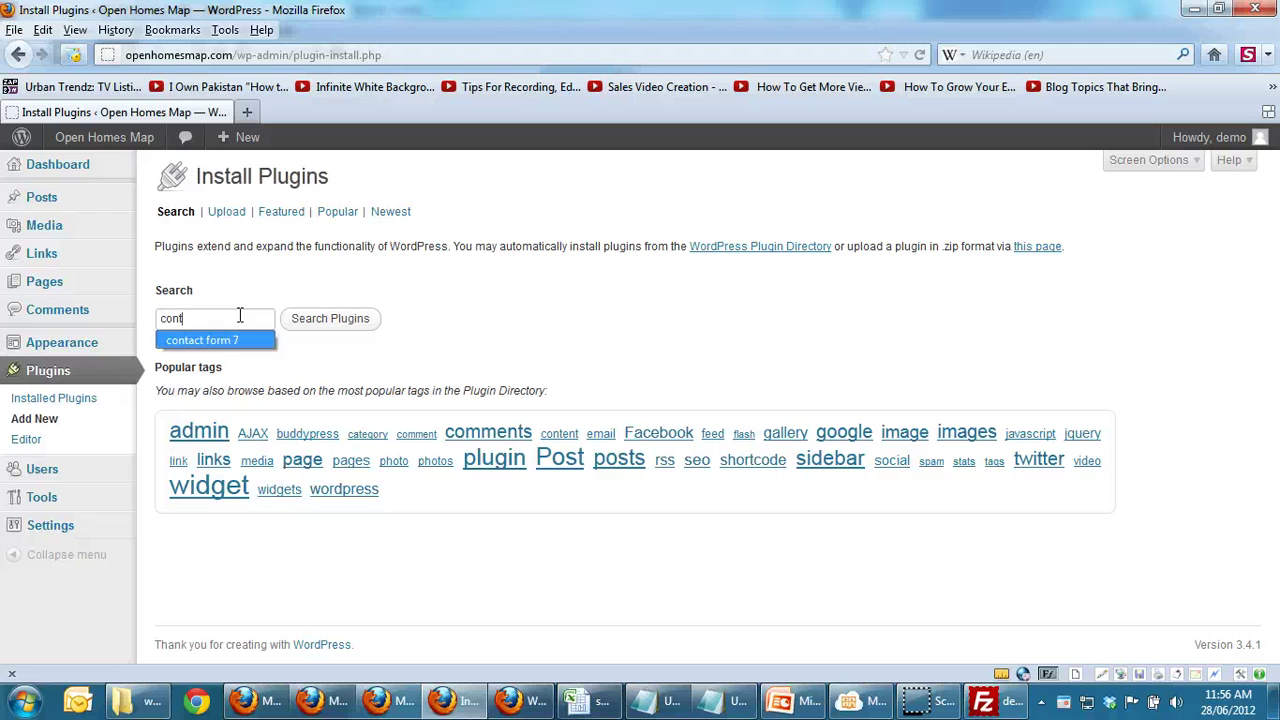
{"action": "key", "text": "Tab"}
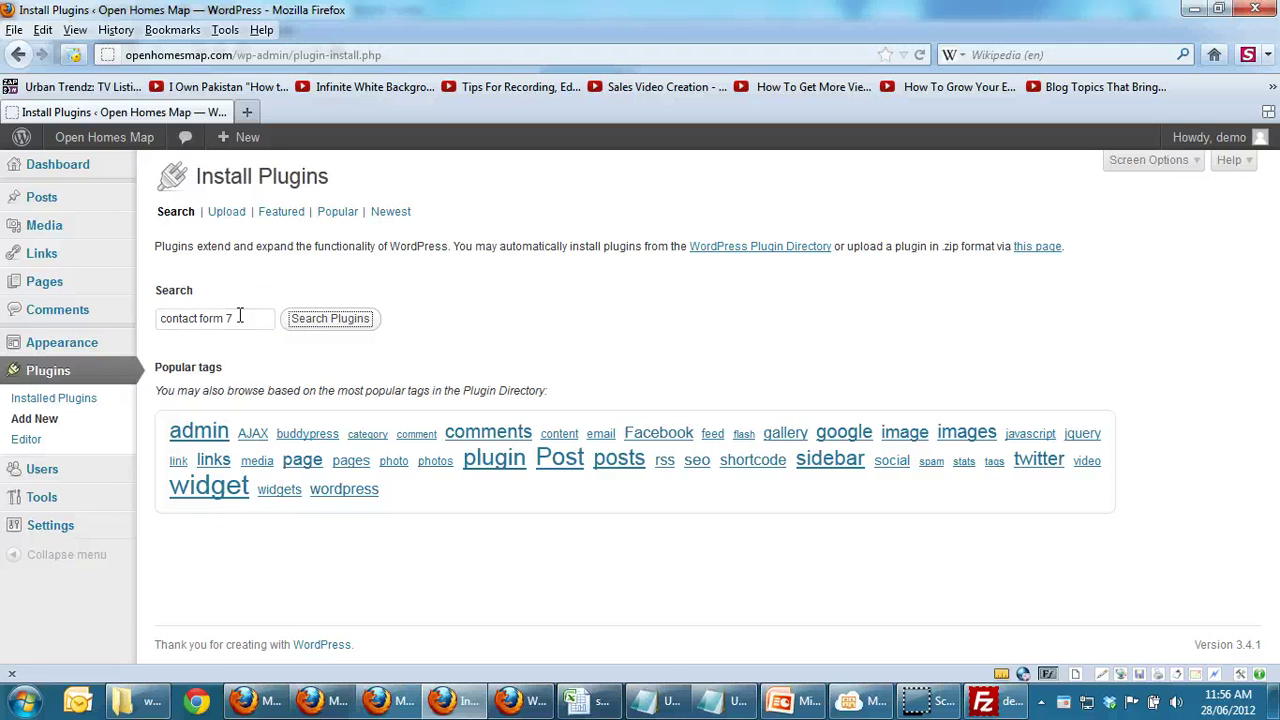
{"action": "left_click", "coordinate": [313, 328]}
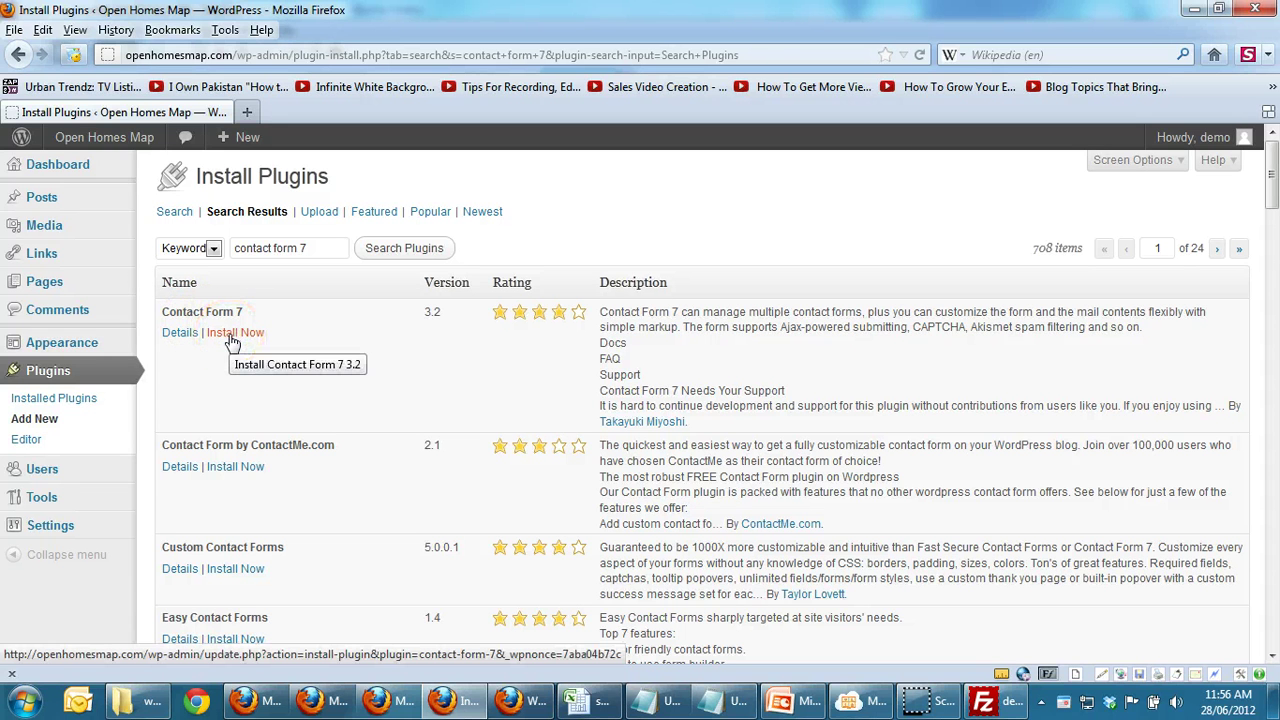
{"action": "left_click", "coordinate": [233, 334]}
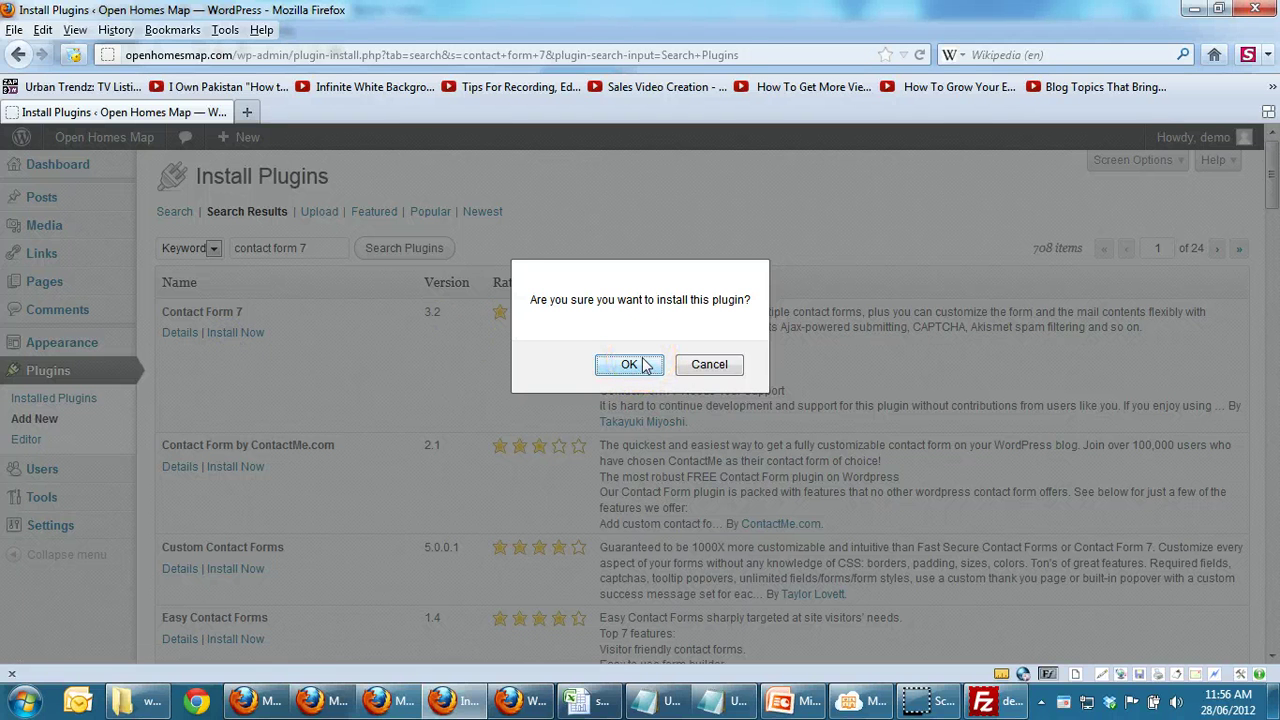
Step: Confirm the install, submit the FTP credentials, and activate Contact Form 7 3.2
{"action": "left_click", "coordinate": [630, 364]}
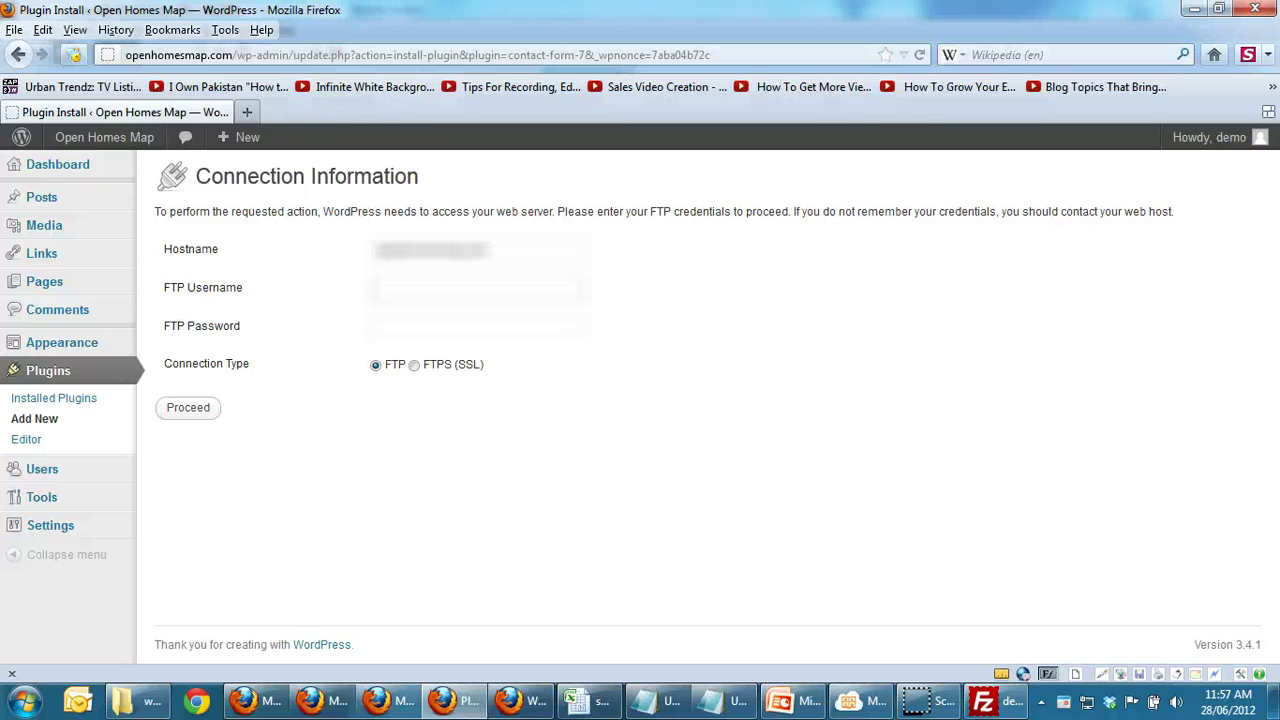
{"action": "key", "text": "Tab"}
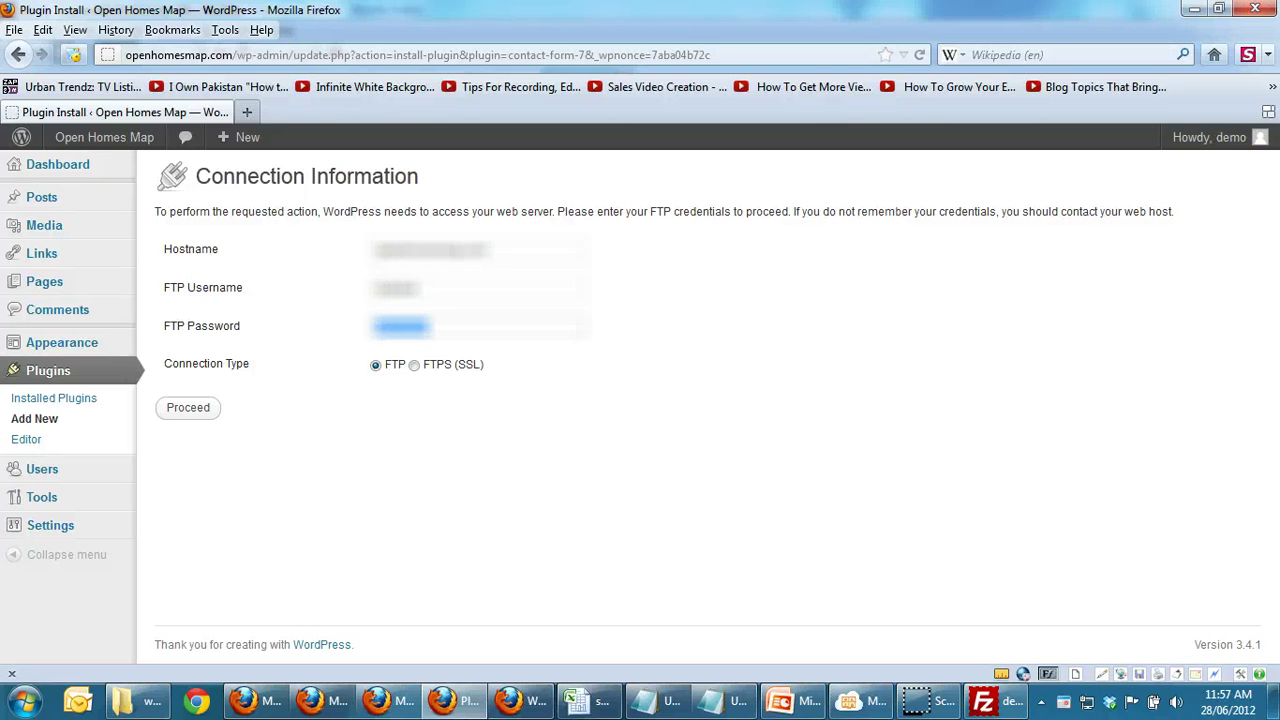
{"action": "left_click", "coordinate": [197, 412]}
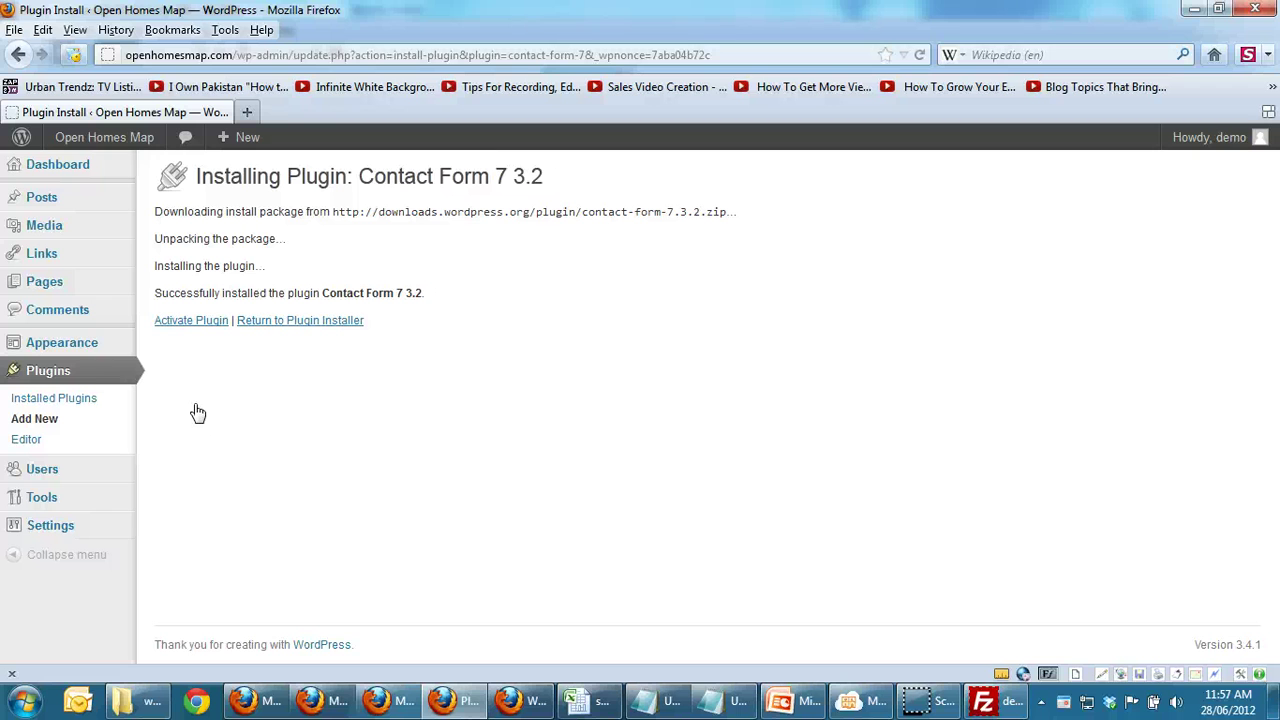
{"action": "left_click", "coordinate": [188, 322]}
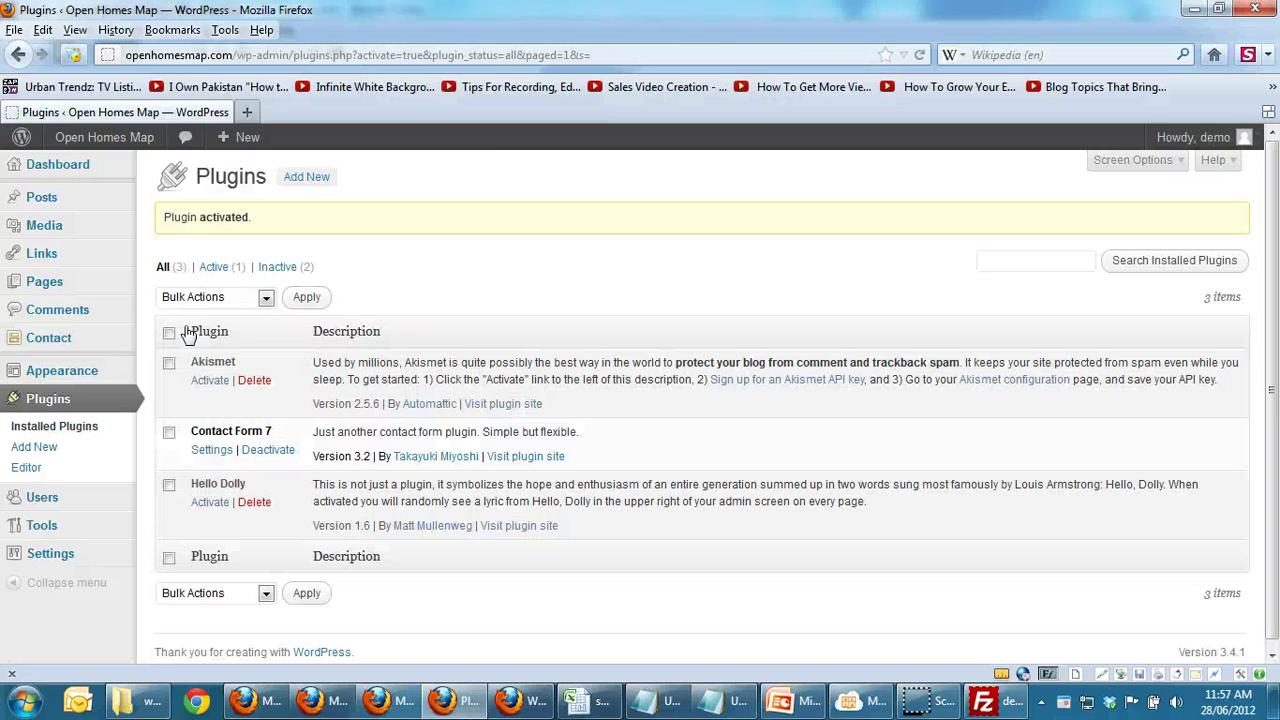
Step: Open Contact Form 7's settings to see Contact form 1 and its shortcode
{"action": "left_click", "coordinate": [208, 455]}
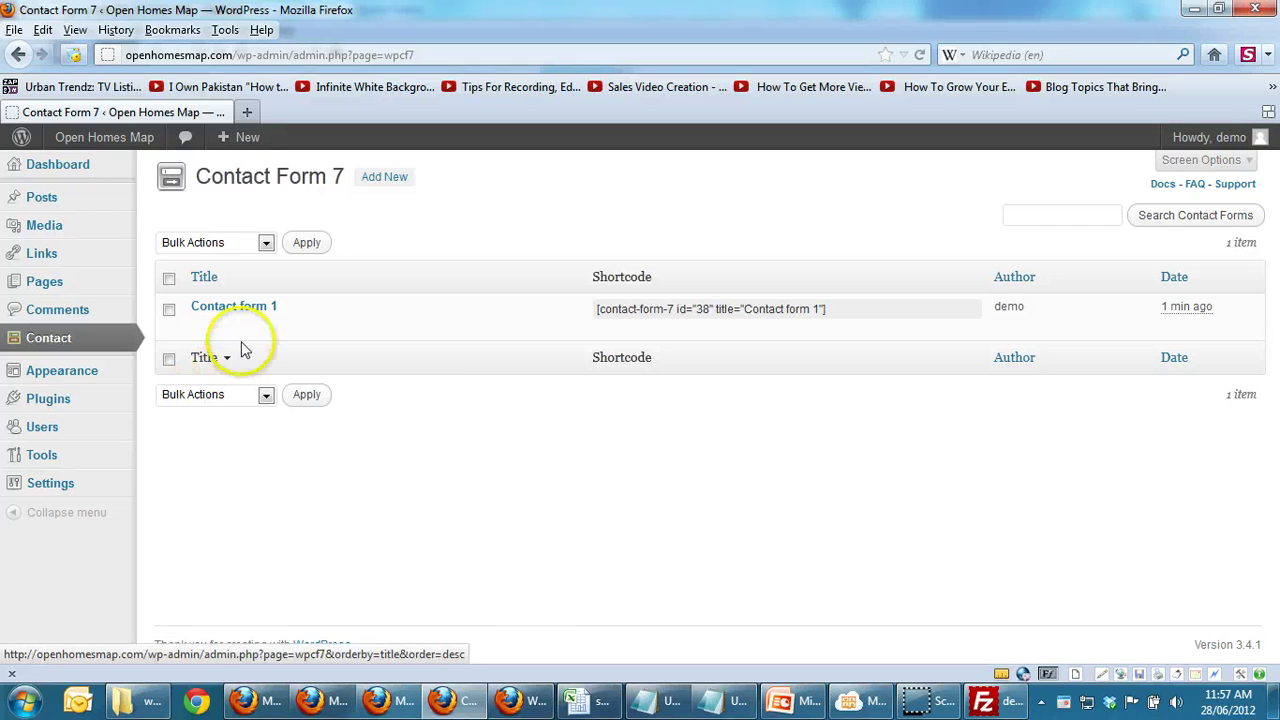
{"action": "mouse_move", "coordinate": [237, 330]}
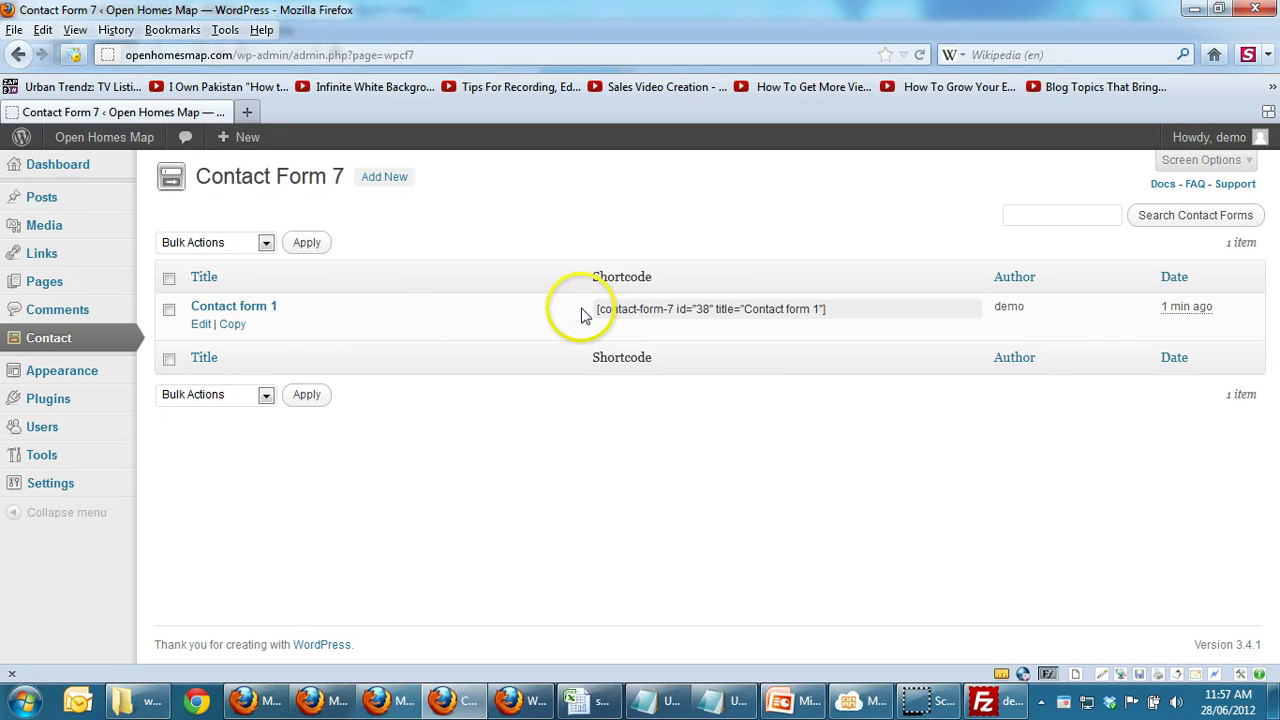
Step: Copy the shortcode [contact-form-7 id="38" title="Contact form 1"]
{"action": "mouse_move", "coordinate": [598, 308]}
{"action": "left_mouse_down"}
{"action": "mouse_move", "coordinate": [650, 303]}
{"action": "mouse_move", "coordinate": [591, 300]}
{"action": "left_mouse_up"}
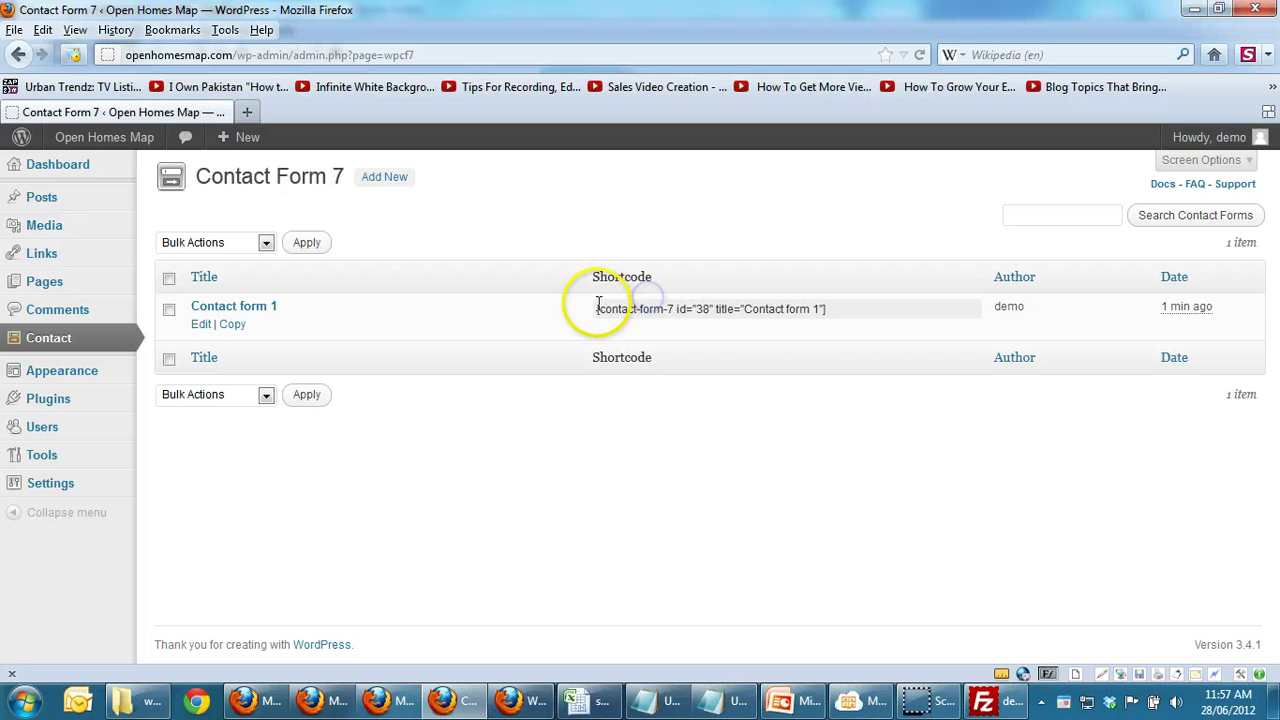
{"action": "left_click", "coordinate": [597, 313]}
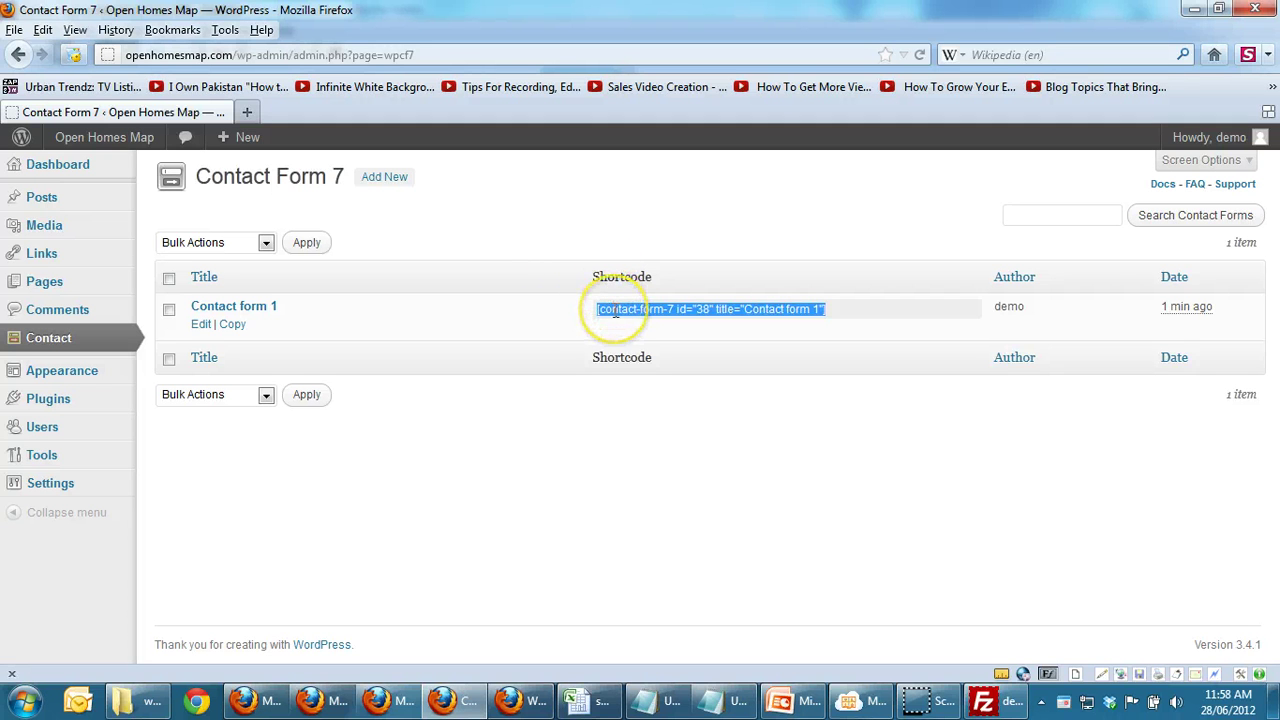
{"action": "right_click", "coordinate": [613, 310]}
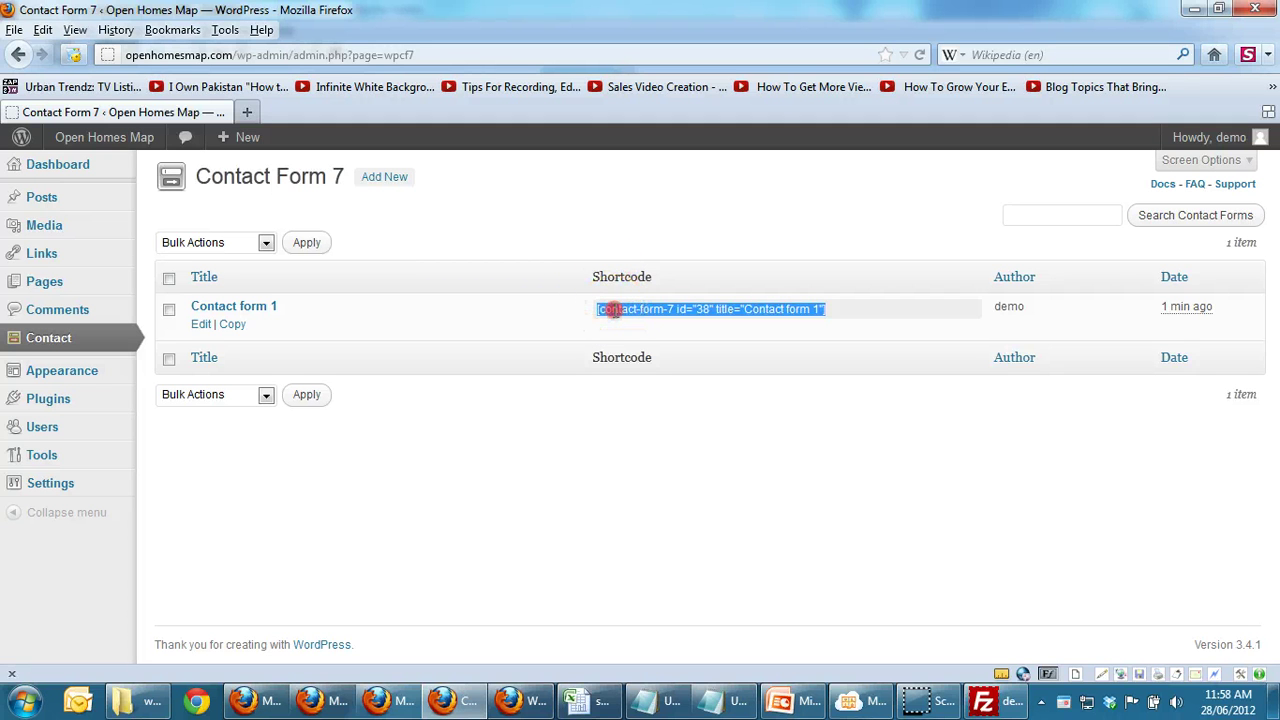
{"action": "left_click", "coordinate": [678, 378]}
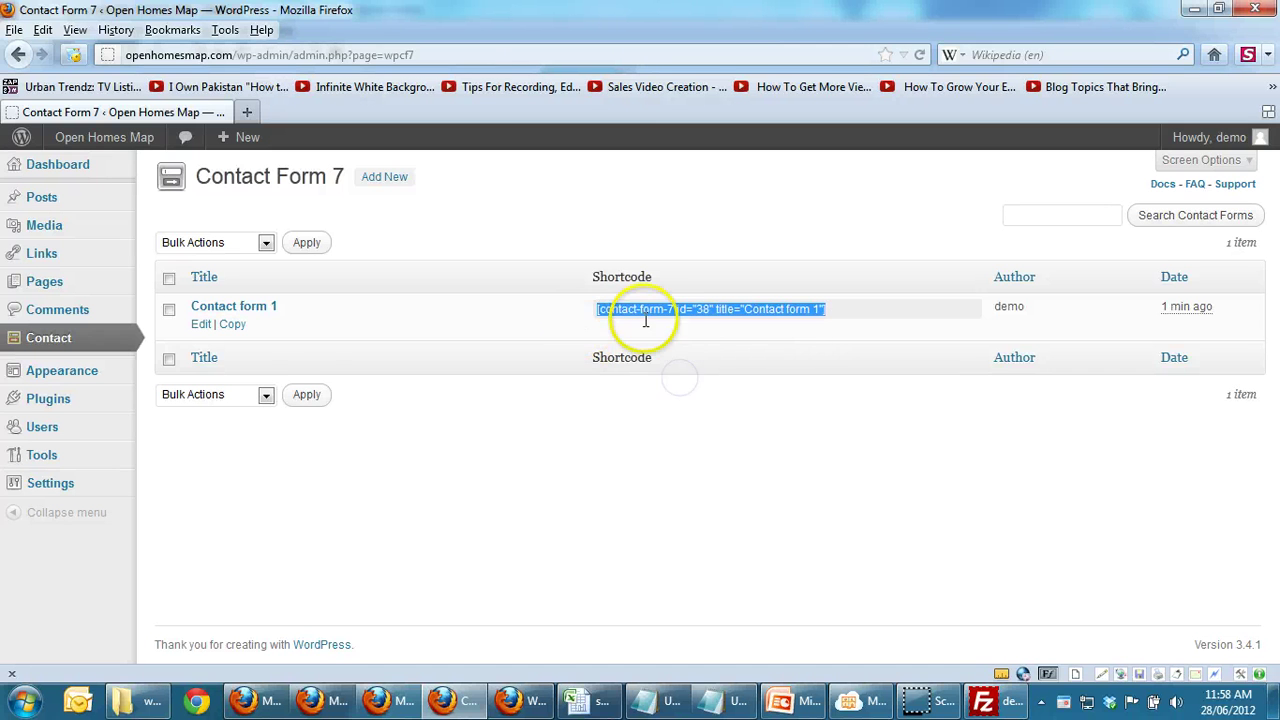
Step: Paste the shortcode into the Contact Us page's HTML content and update the page
{"action": "left_click", "coordinate": [45, 283]}
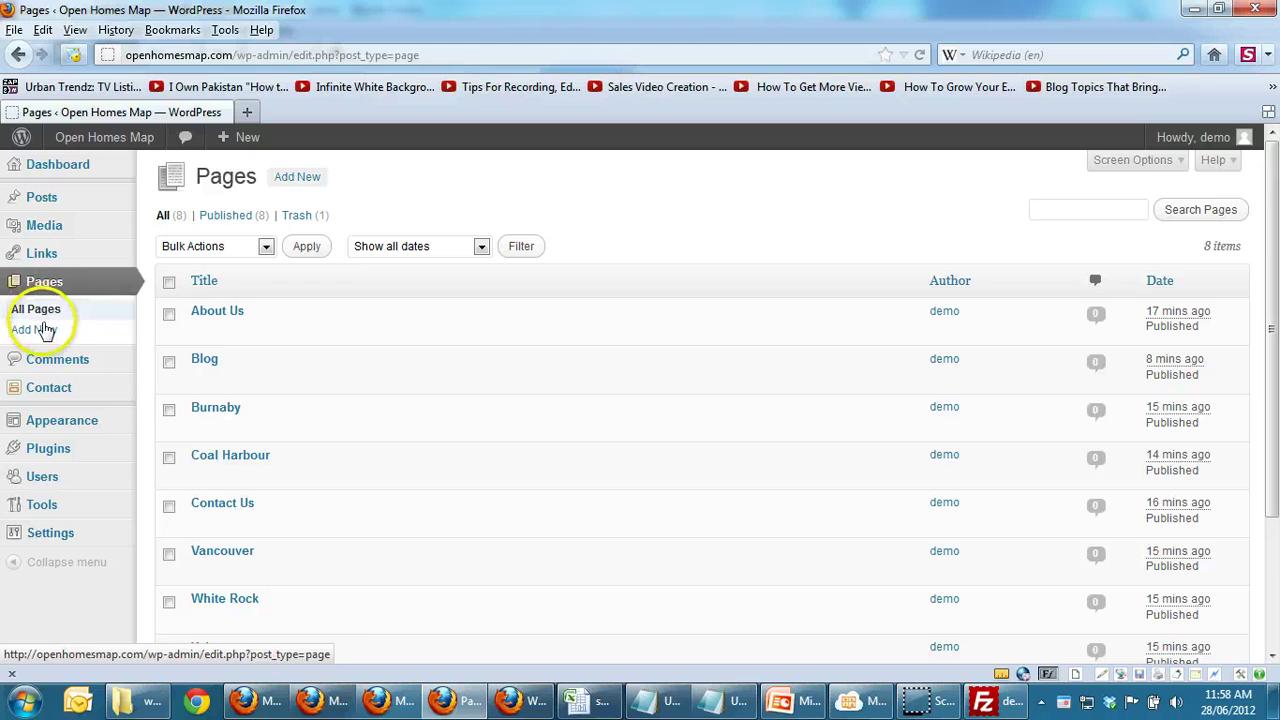
{"action": "left_click", "coordinate": [220, 505]}
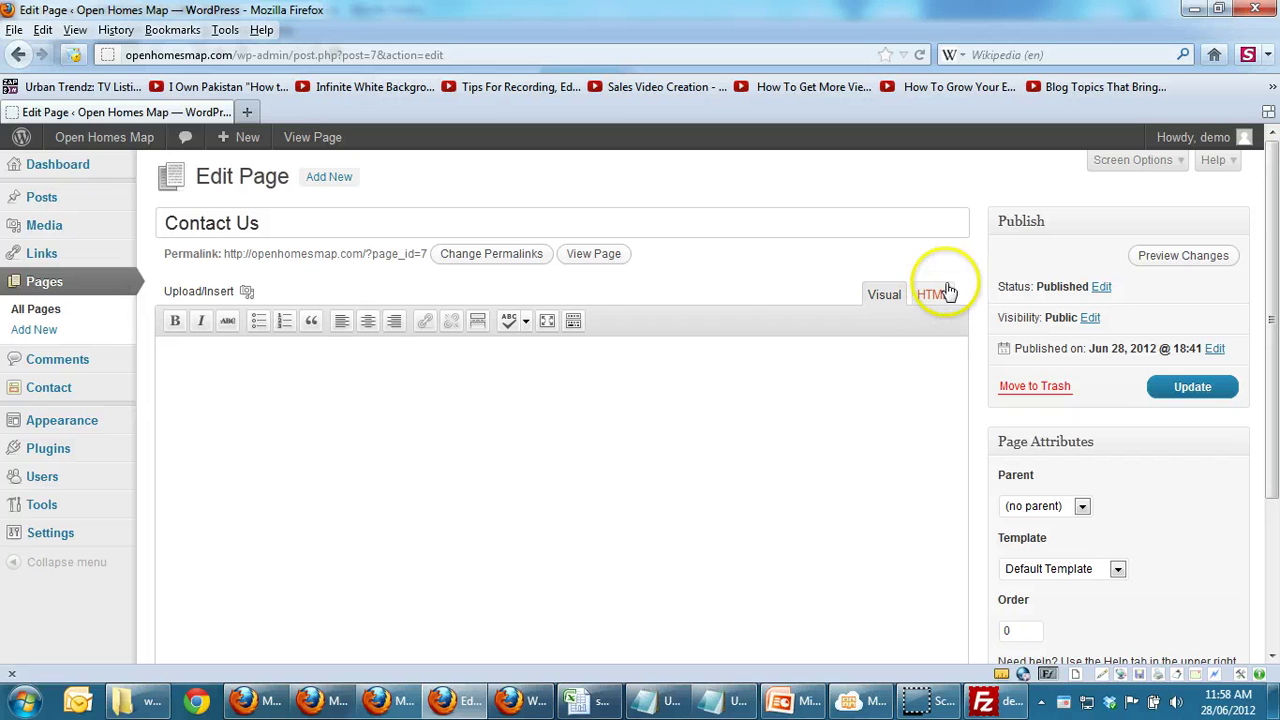
{"action": "left_click", "coordinate": [930, 300]}
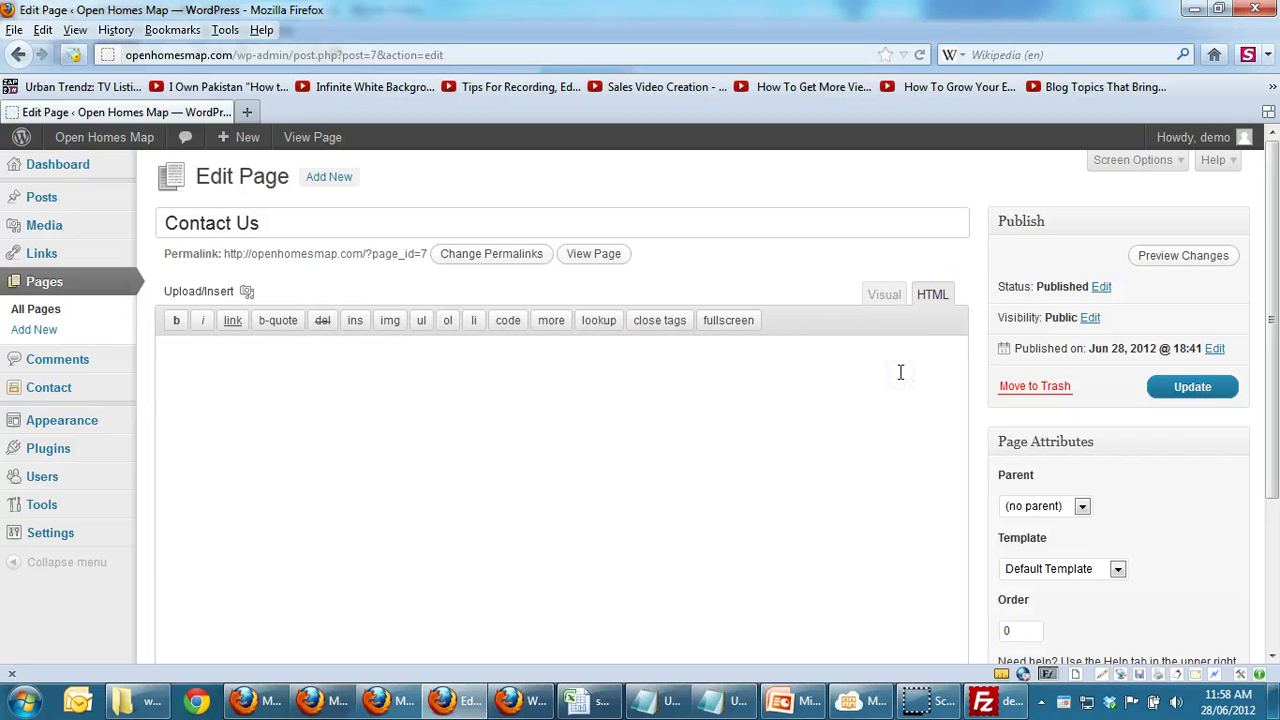
{"action": "key", "text": "ctrl+v"}
{"action": "left_click", "coordinate": [1192, 388]}
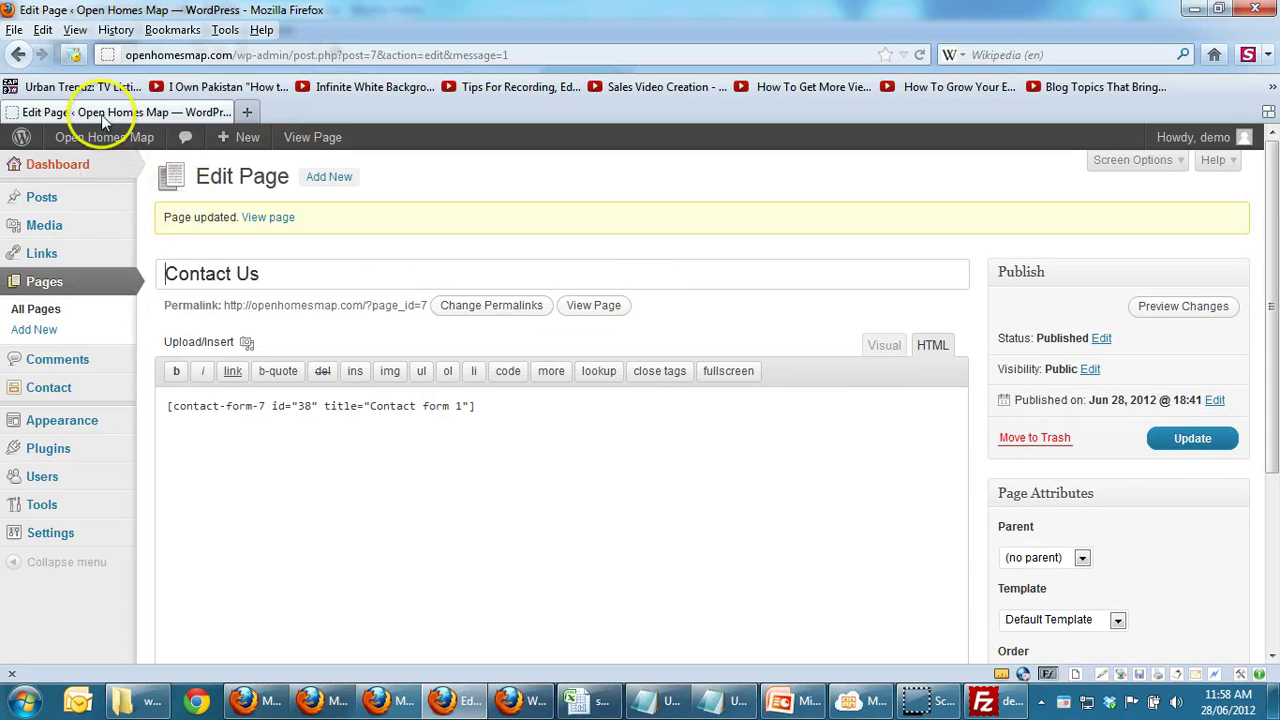
Step: View the live Contact Us page's form with Name, Email, Subject and Message fields
{"action": "mouse_move", "coordinate": [105, 143]}
{"action": "left_click", "coordinate": [100, 167]}
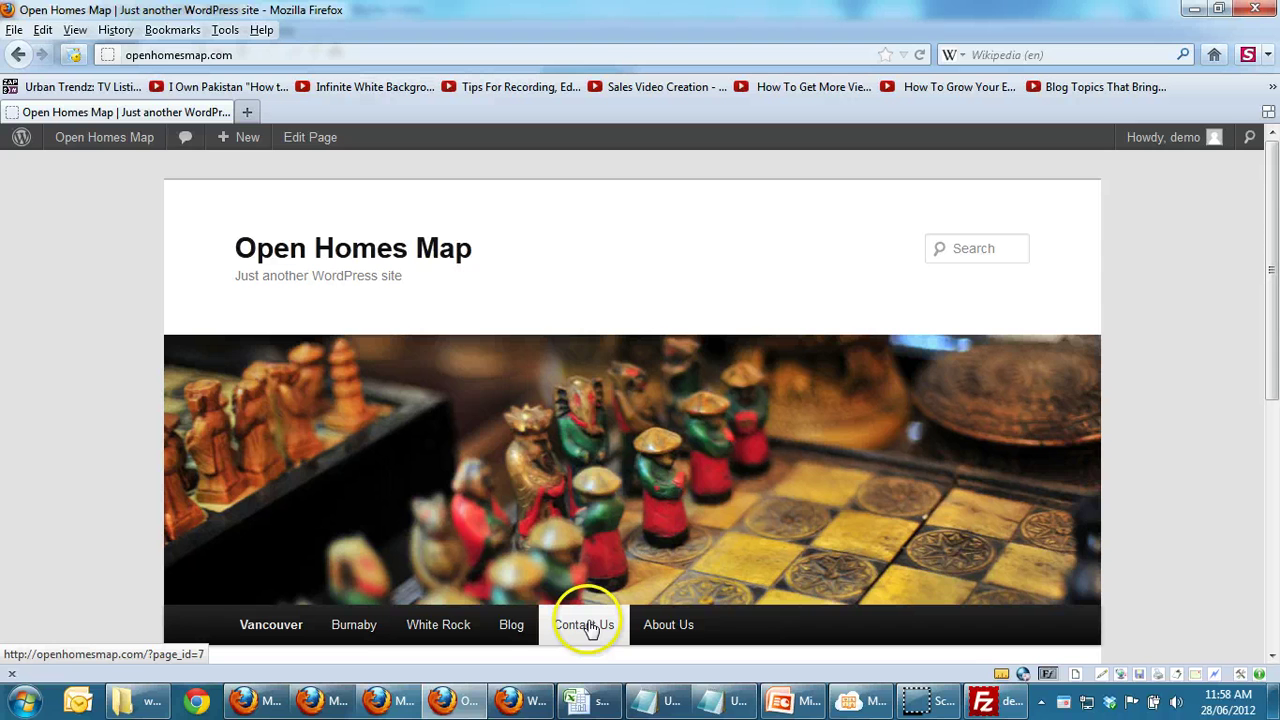
{"action": "left_click", "coordinate": [589, 627]}
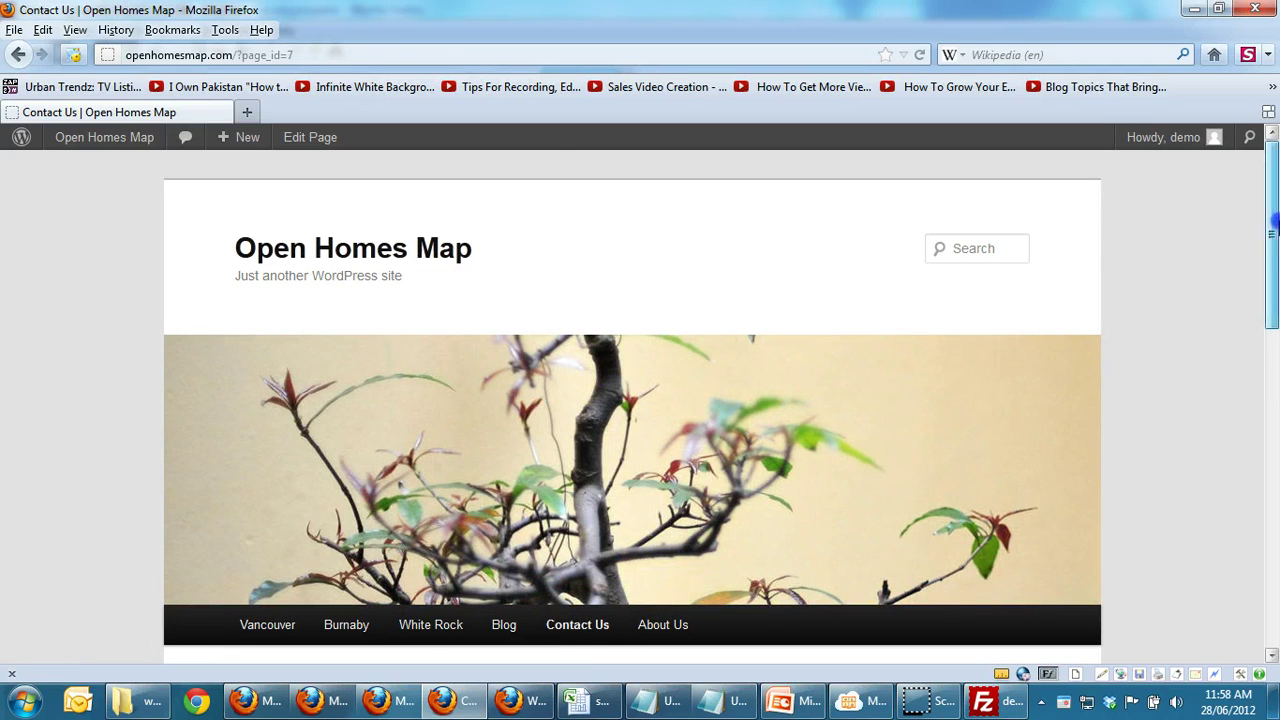
{"action": "left_click_drag", "start_coordinate": [1272, 220], "coordinate": [1270, 395]}
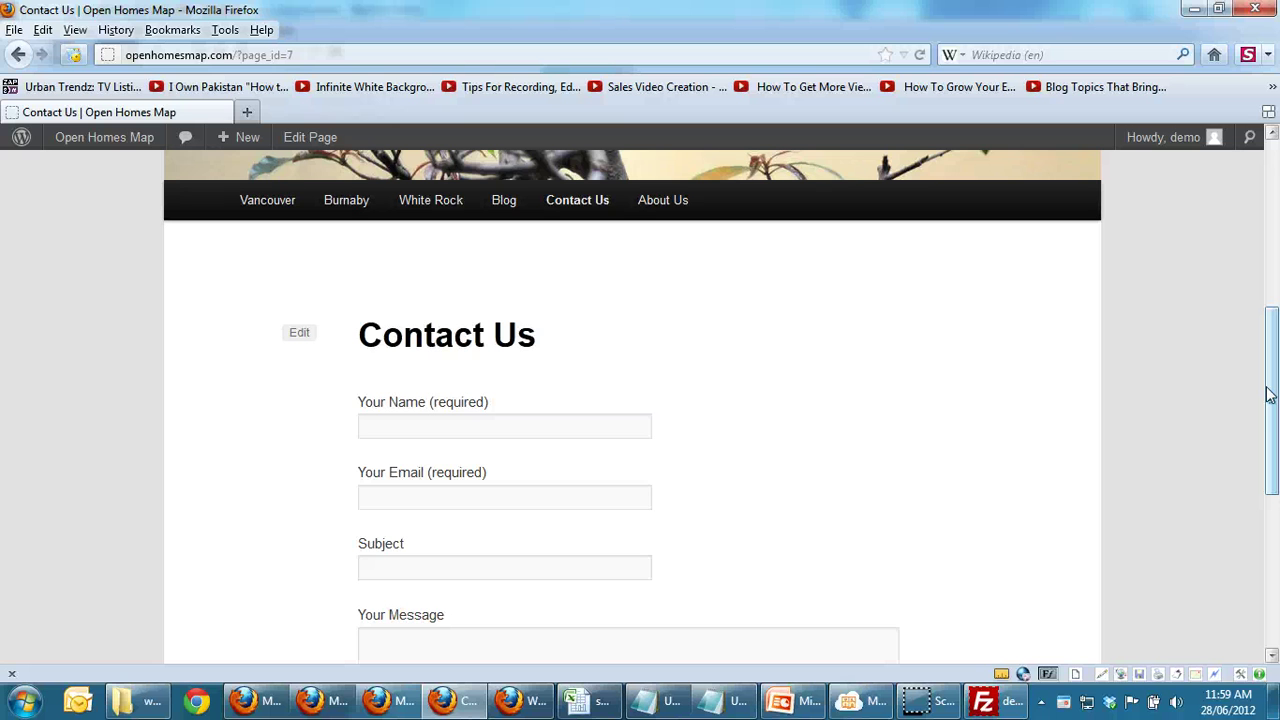
{"action": "left_click", "coordinate": [1066, 386]}
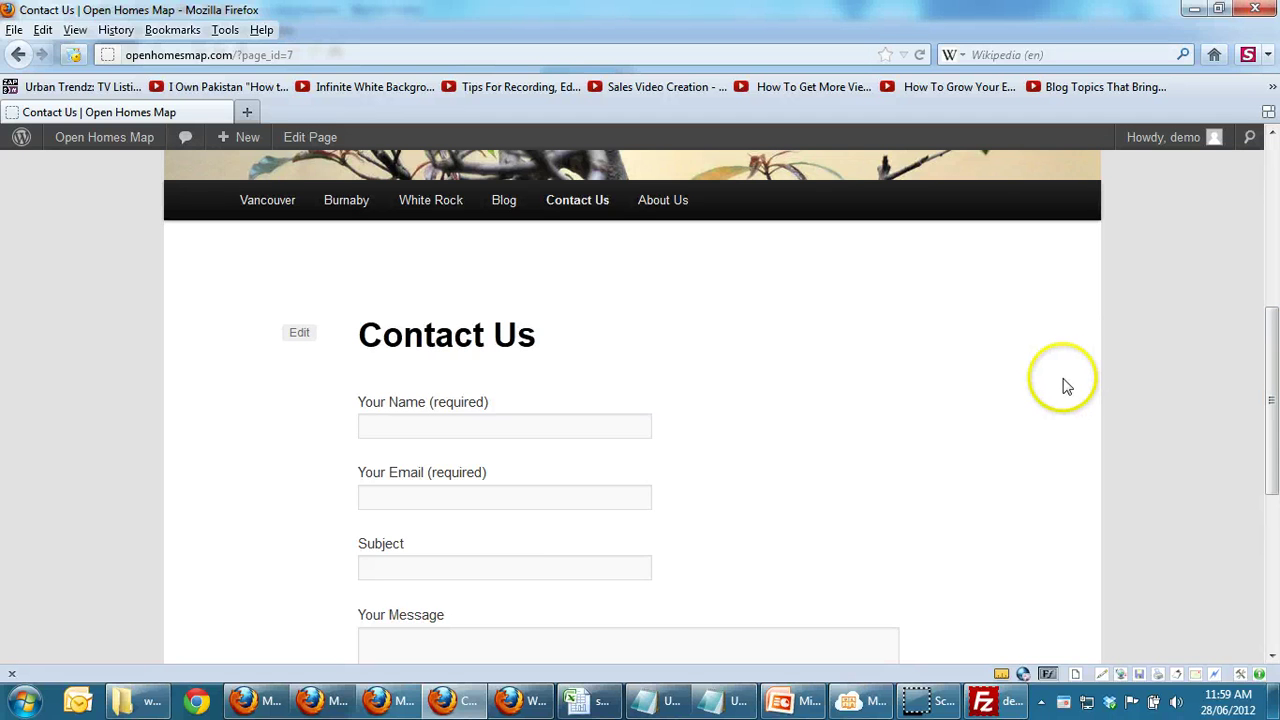
{"action": "left_click_drag", "start_coordinate": [1270, 345], "coordinate": [1257, 274]}
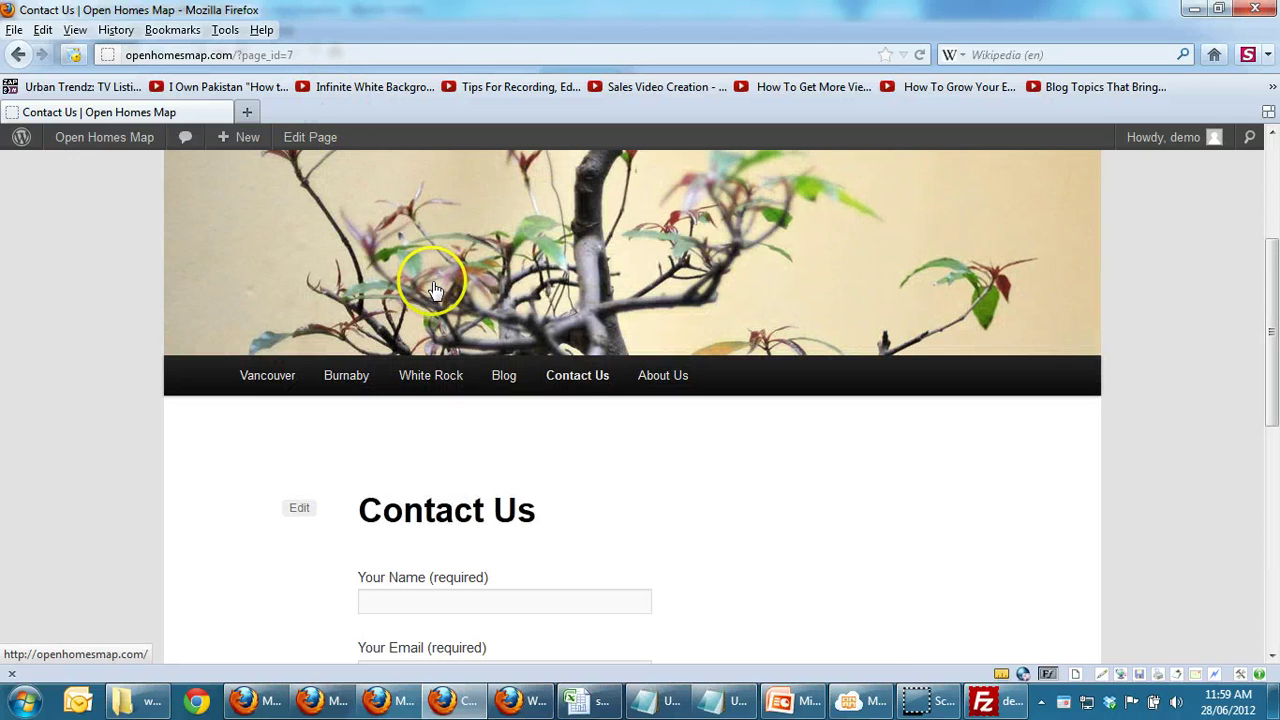
Step: Browse to wordpress.org's Plugin Directory in the other window, then return to the Contact Us page
{"action": "left_click", "coordinate": [537, 697]}
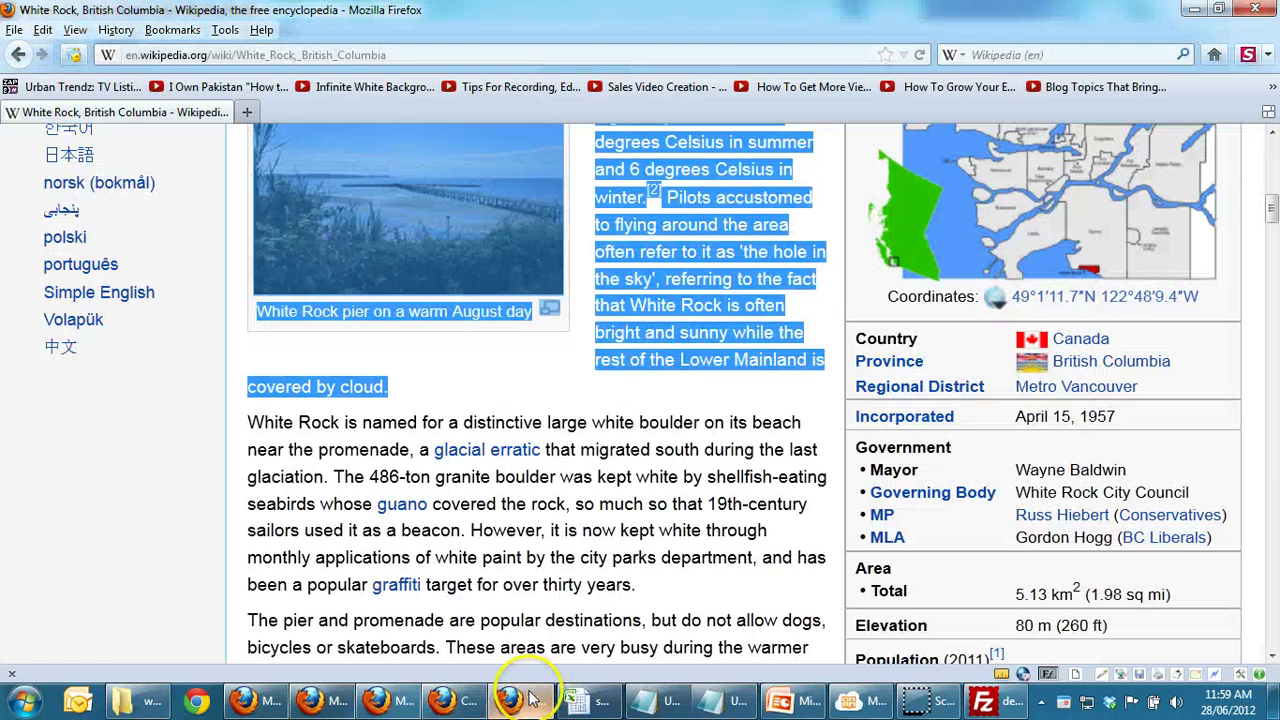
{"action": "left_click", "coordinate": [333, 50]}
{"action": "type", "text": "wordpress."}
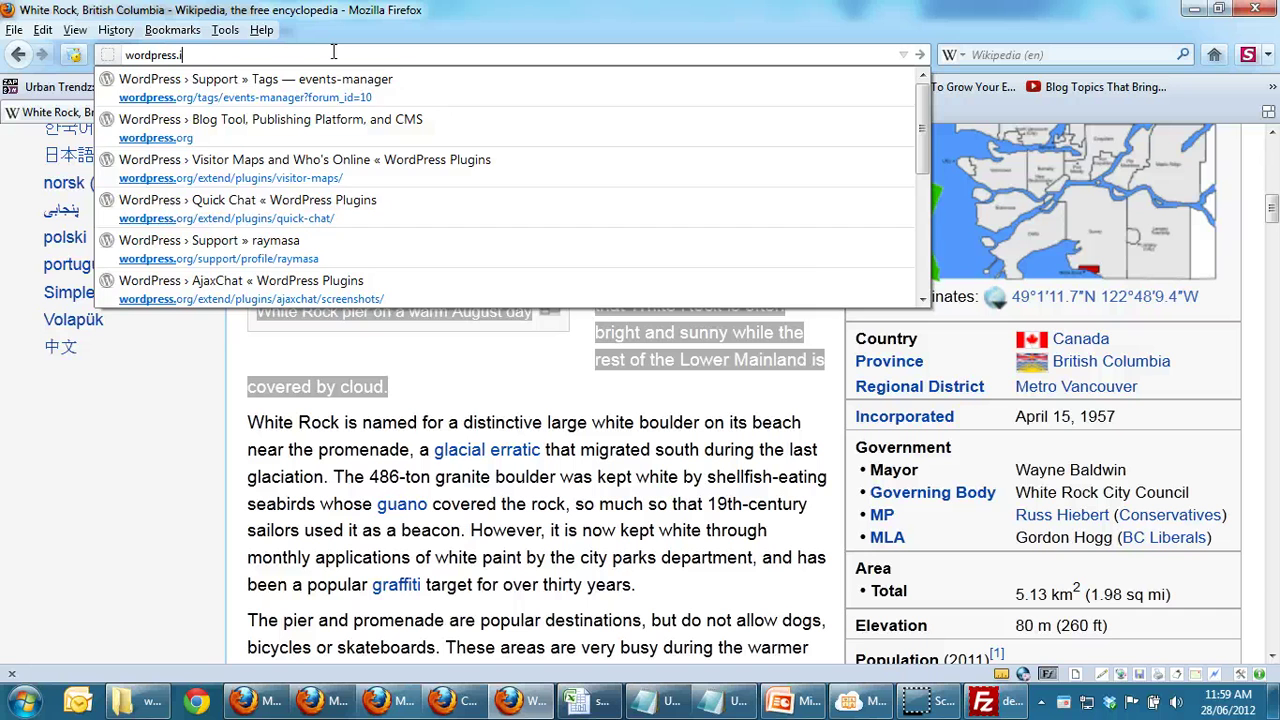
{"action": "type", "text": "org"}
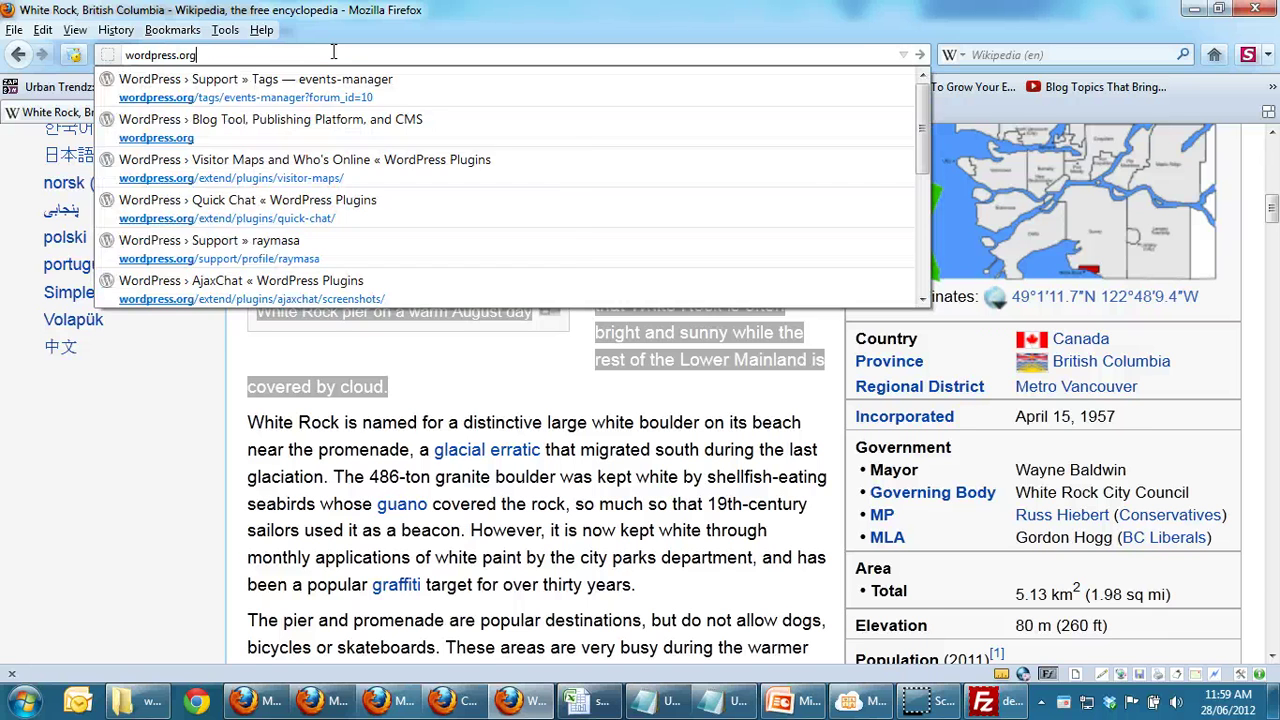
{"action": "key", "text": "Return"}
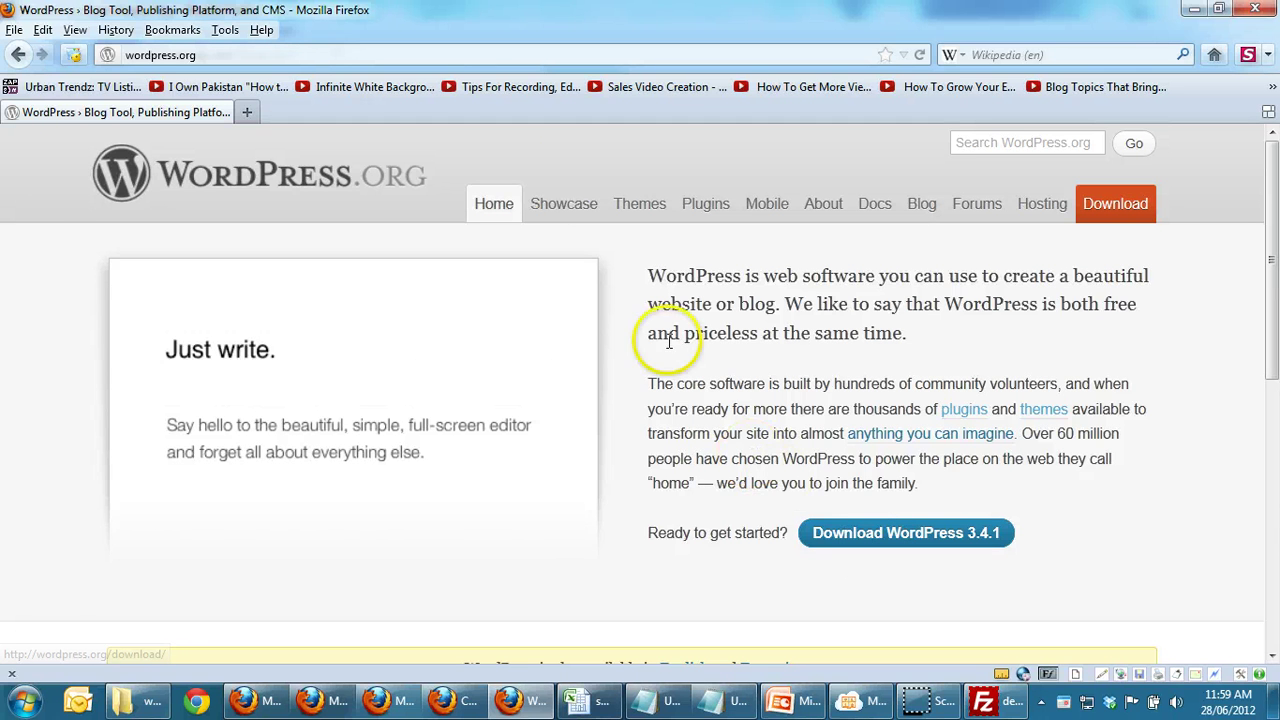
{"action": "left_click", "coordinate": [706, 215]}
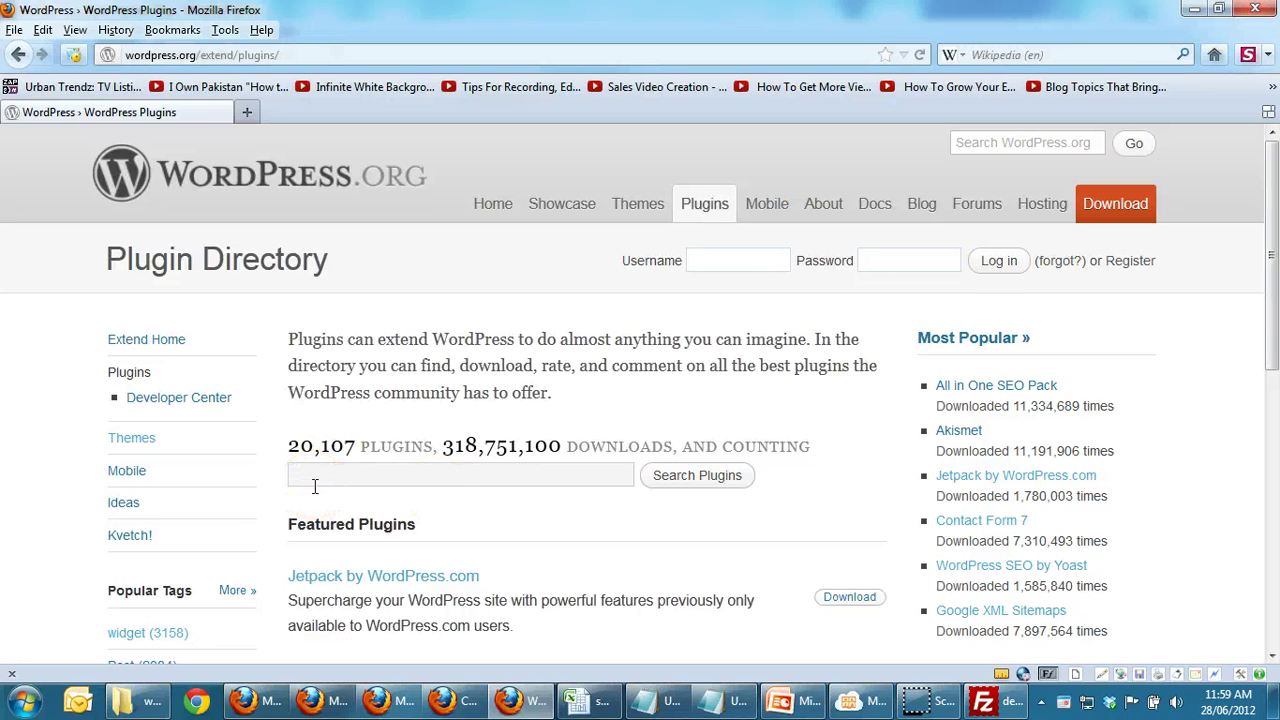
{"action": "left_click", "coordinate": [332, 508]}
{"action": "key", "text": "alt+Tab"}
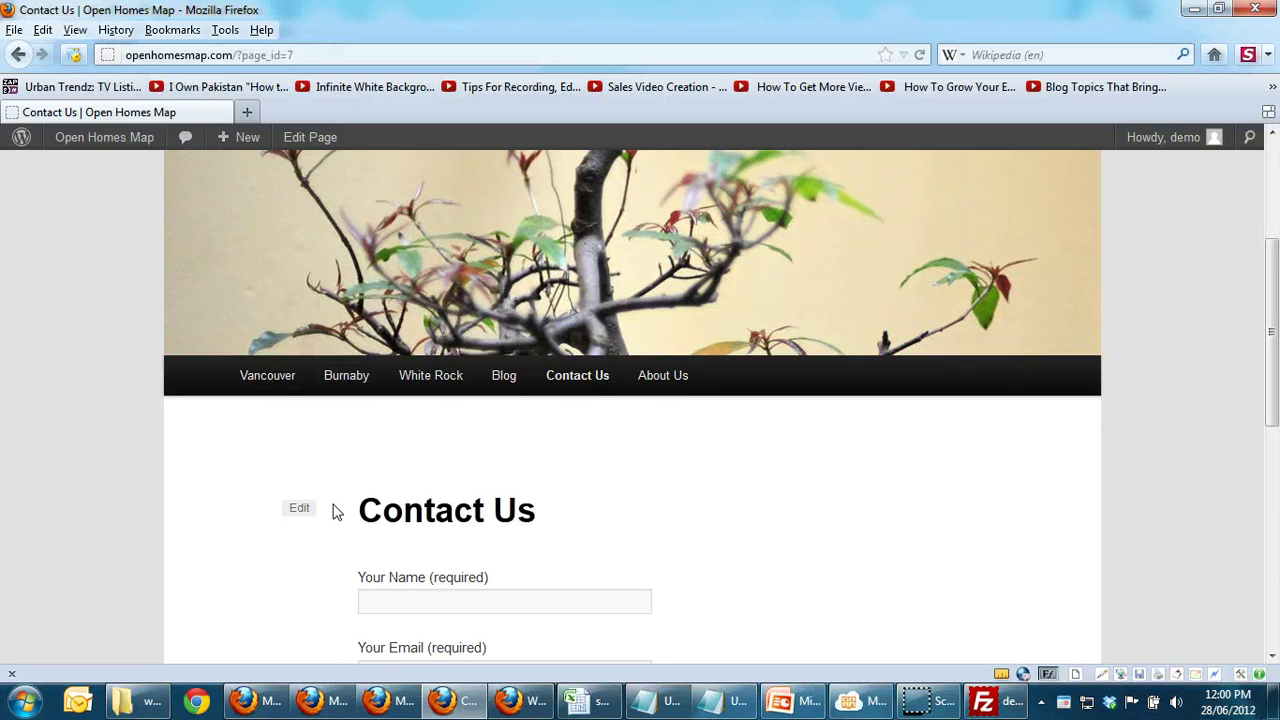
Step: Go from the Open Homes Map Dashboard to Appearance > Themes and the Install Themes tab
{"action": "mouse_move", "coordinate": [120, 140]}
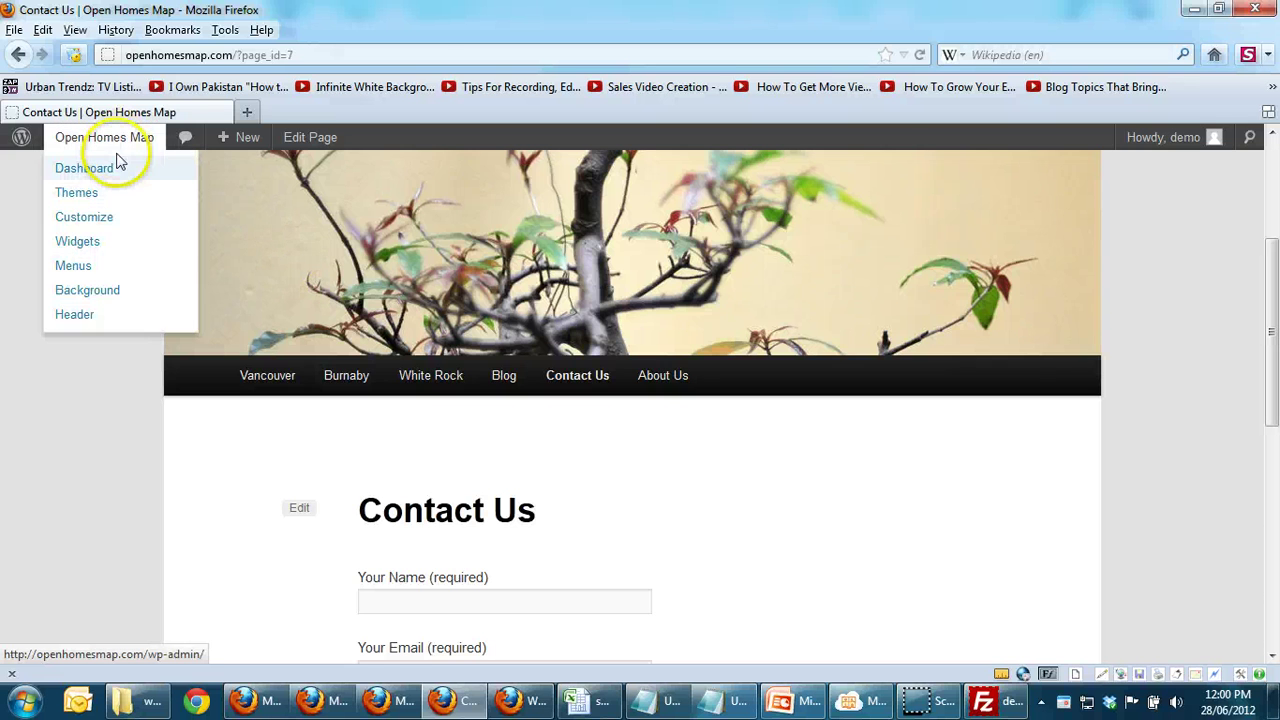
{"action": "left_click", "coordinate": [117, 167]}
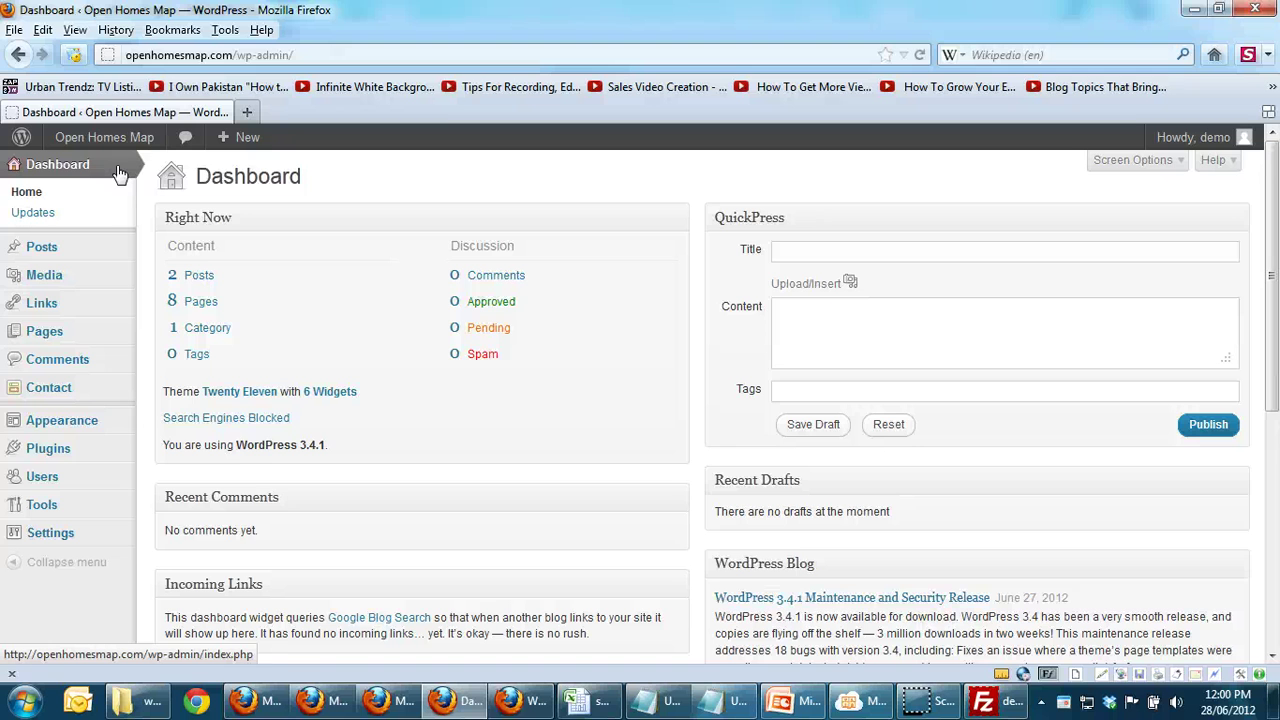
{"action": "mouse_move", "coordinate": [38, 424]}
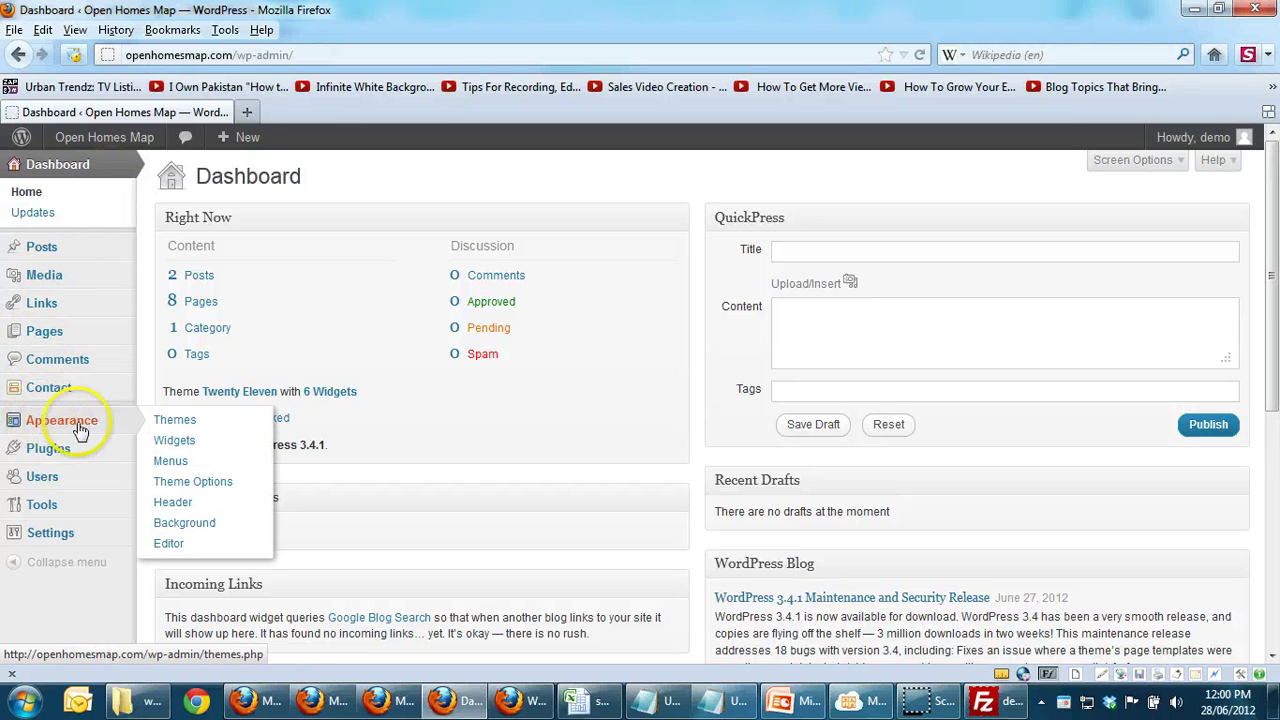
{"action": "left_click", "coordinate": [165, 420]}
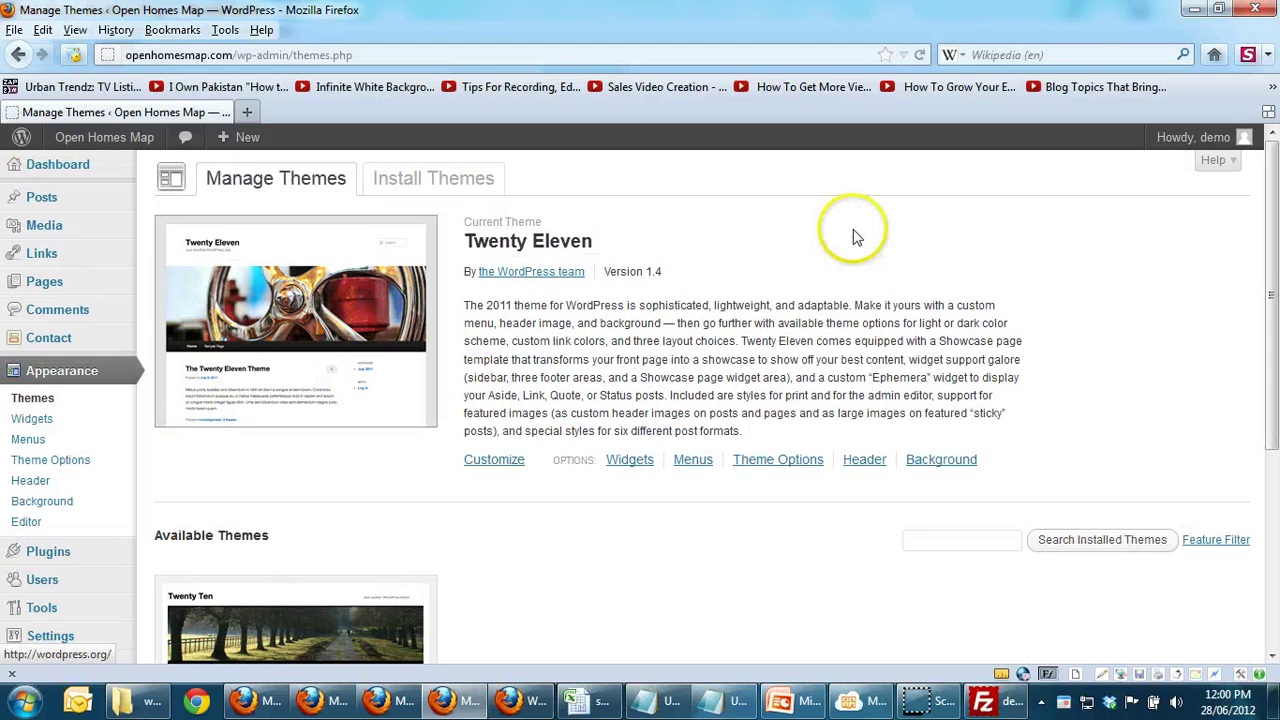
{"action": "left_click_drag", "start_coordinate": [1273, 262], "coordinate": [1274, 305]}
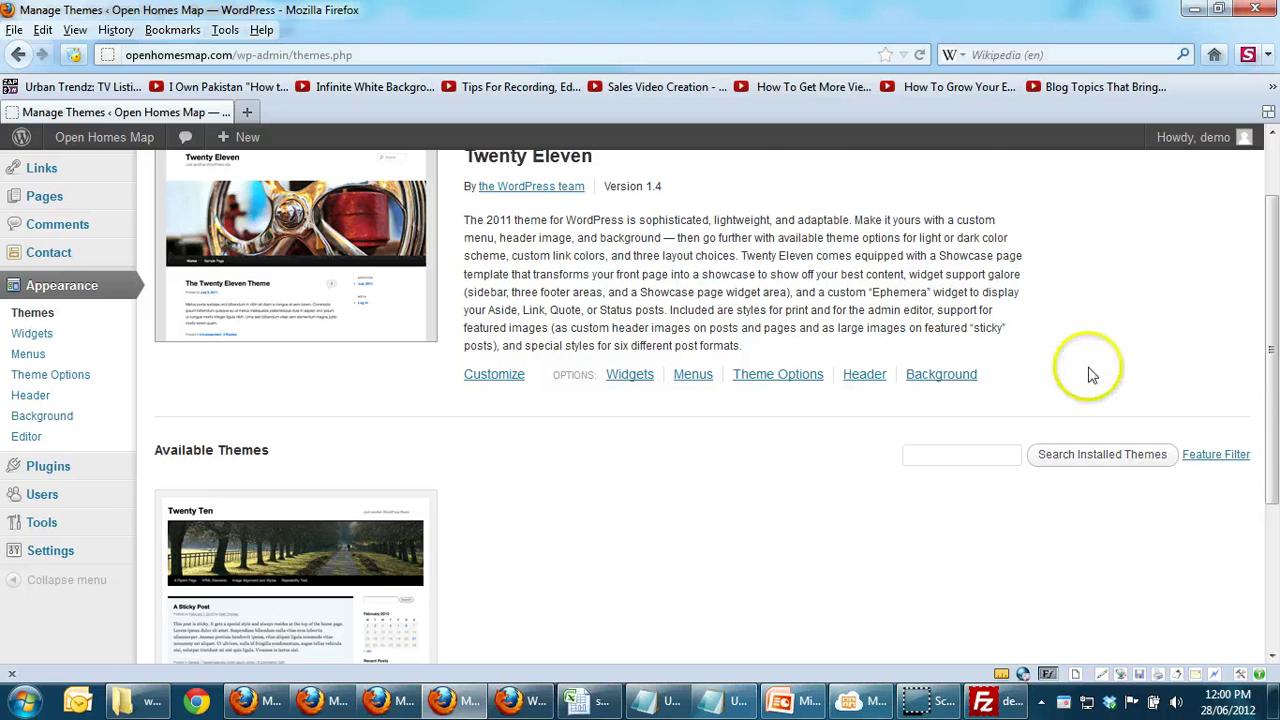
{"action": "left_click_drag", "start_coordinate": [1270, 283], "coordinate": [1270, 233]}
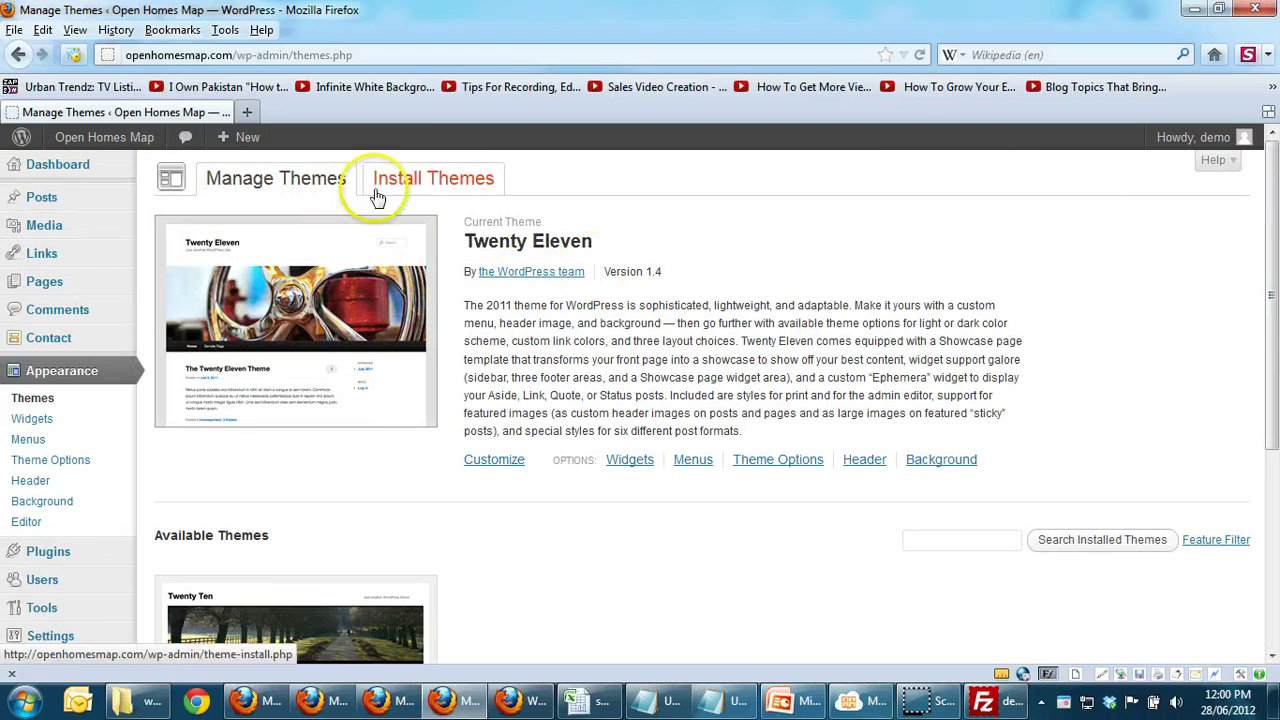
{"action": "left_click", "coordinate": [408, 190]}
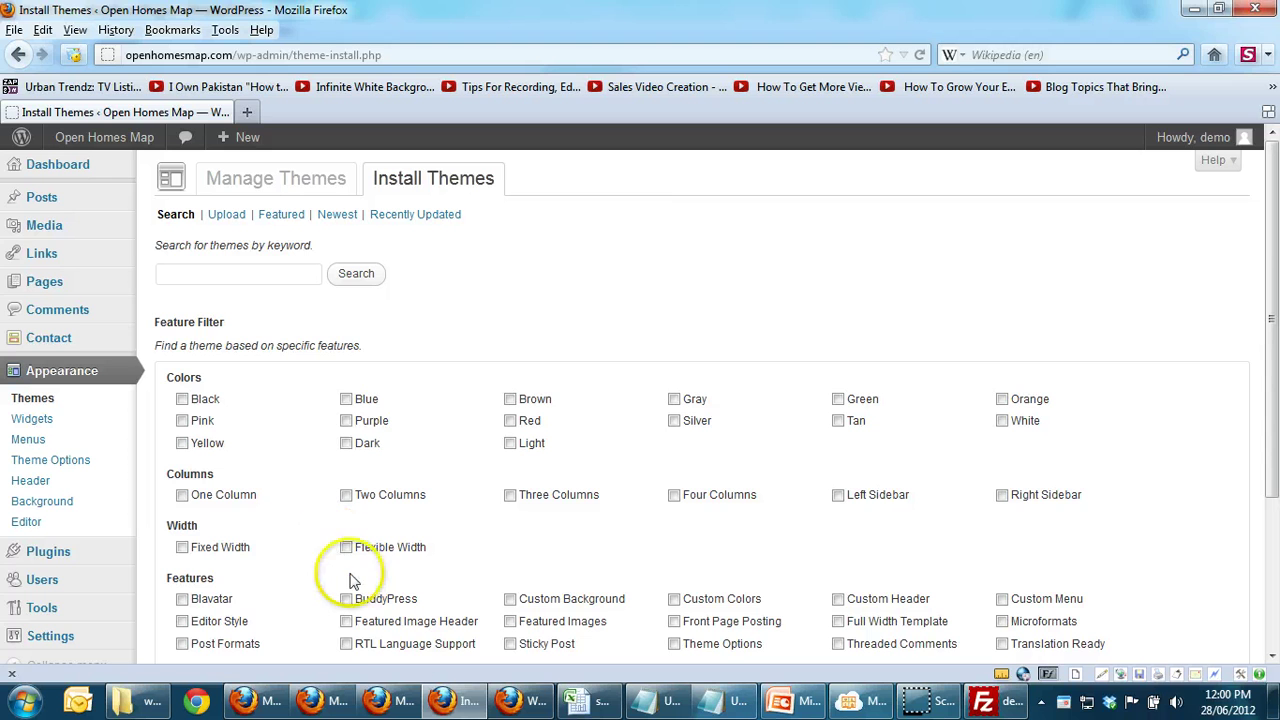
{"action": "left_click", "coordinate": [507, 703]}
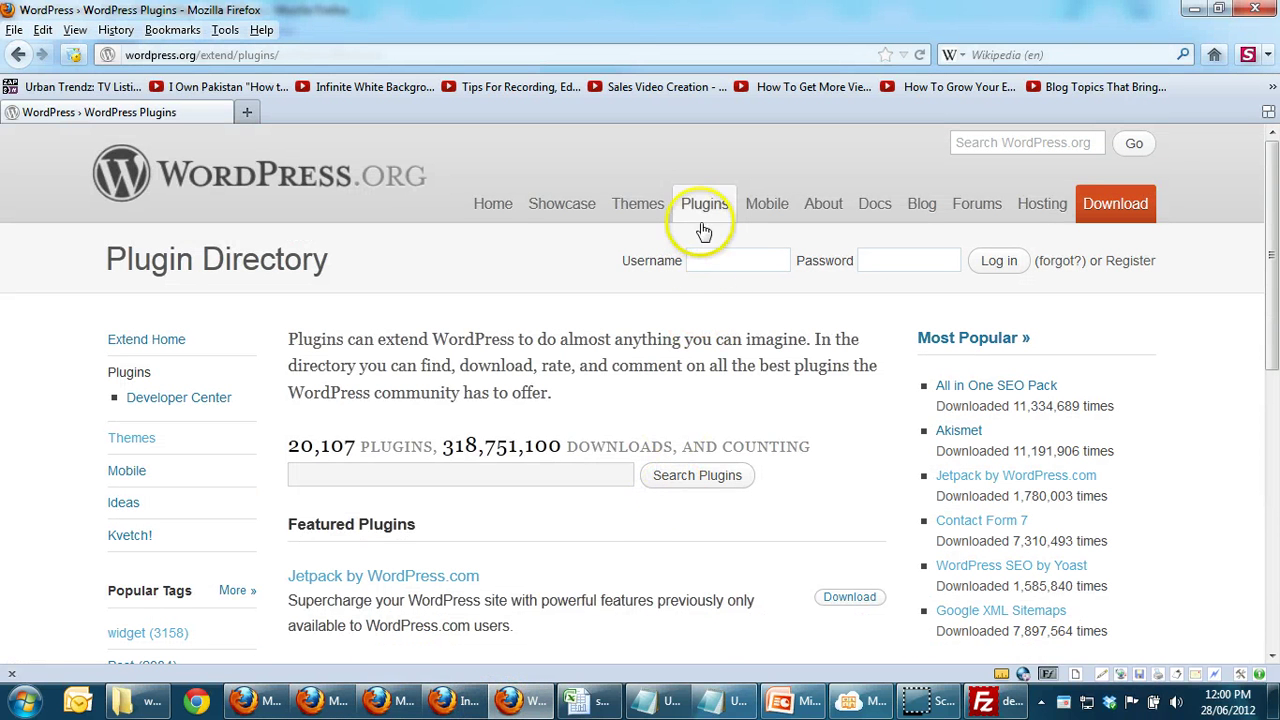
{"action": "left_click", "coordinate": [634, 216]}
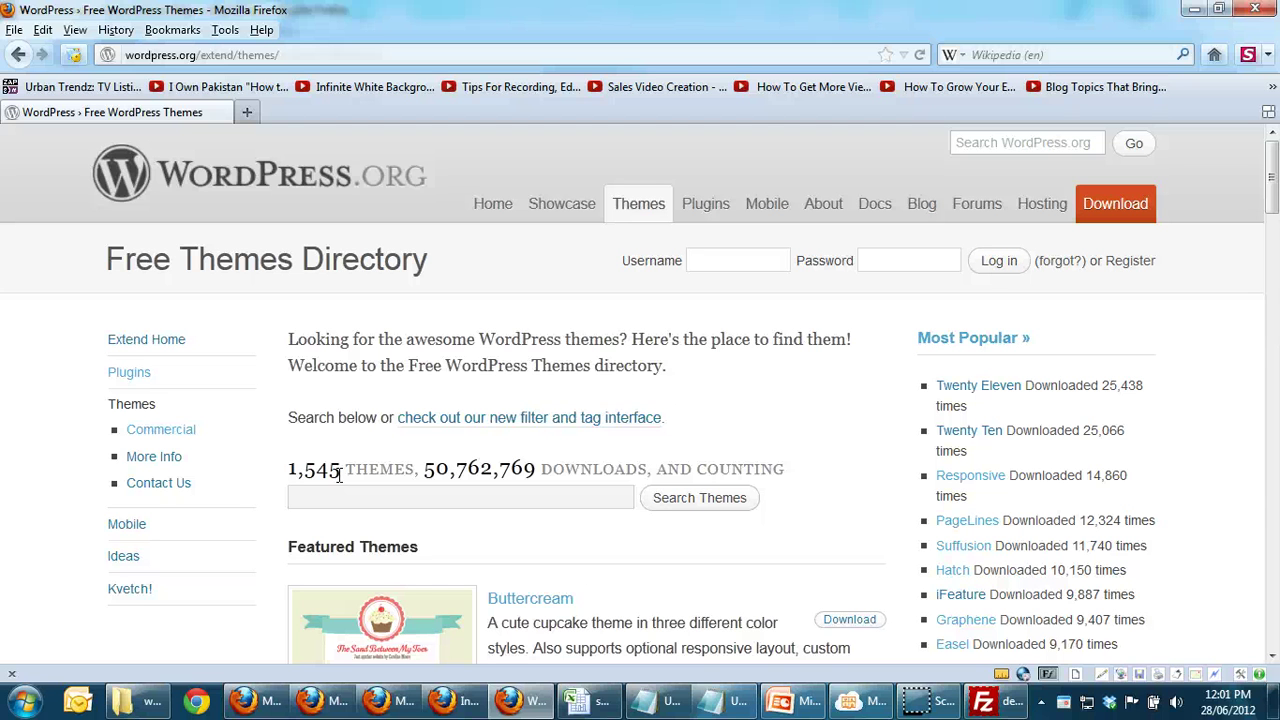
{"action": "left_click", "coordinate": [473, 706]}
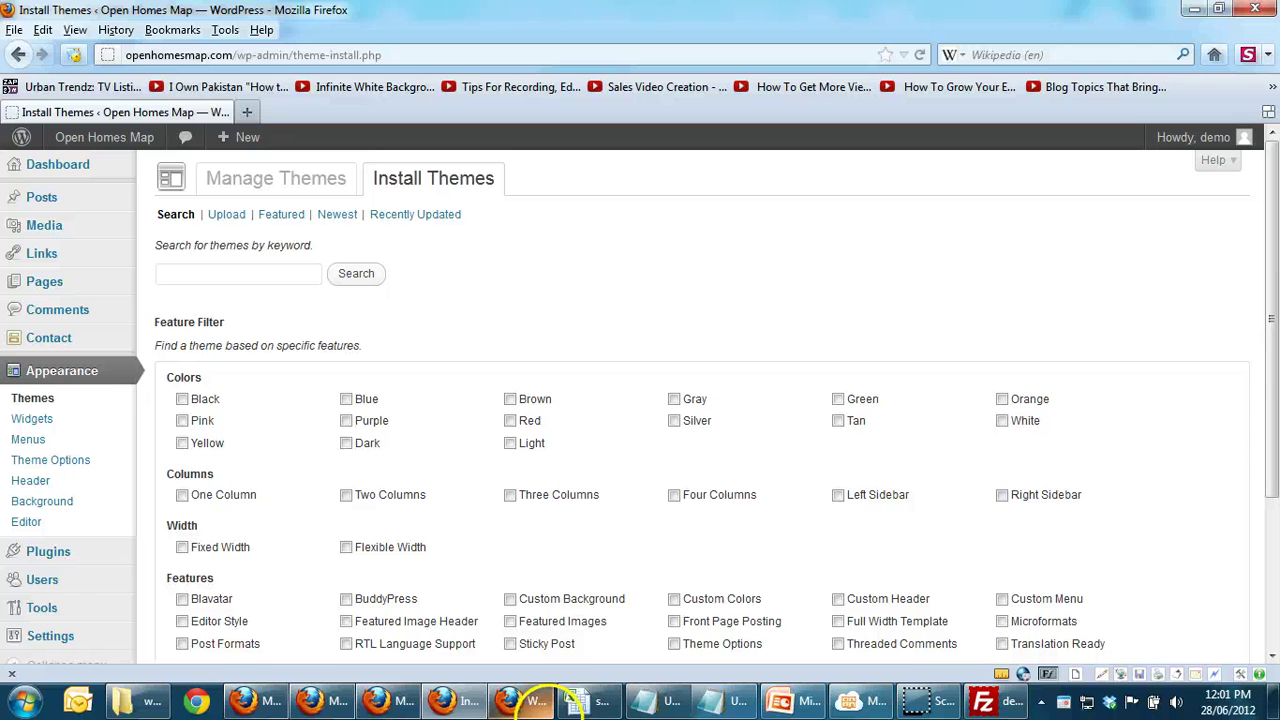
Step: Copy the 'Clean Simple White' line from the Notepad theme list and return to Firefox
{"action": "mouse_move", "coordinate": [683, 708]}
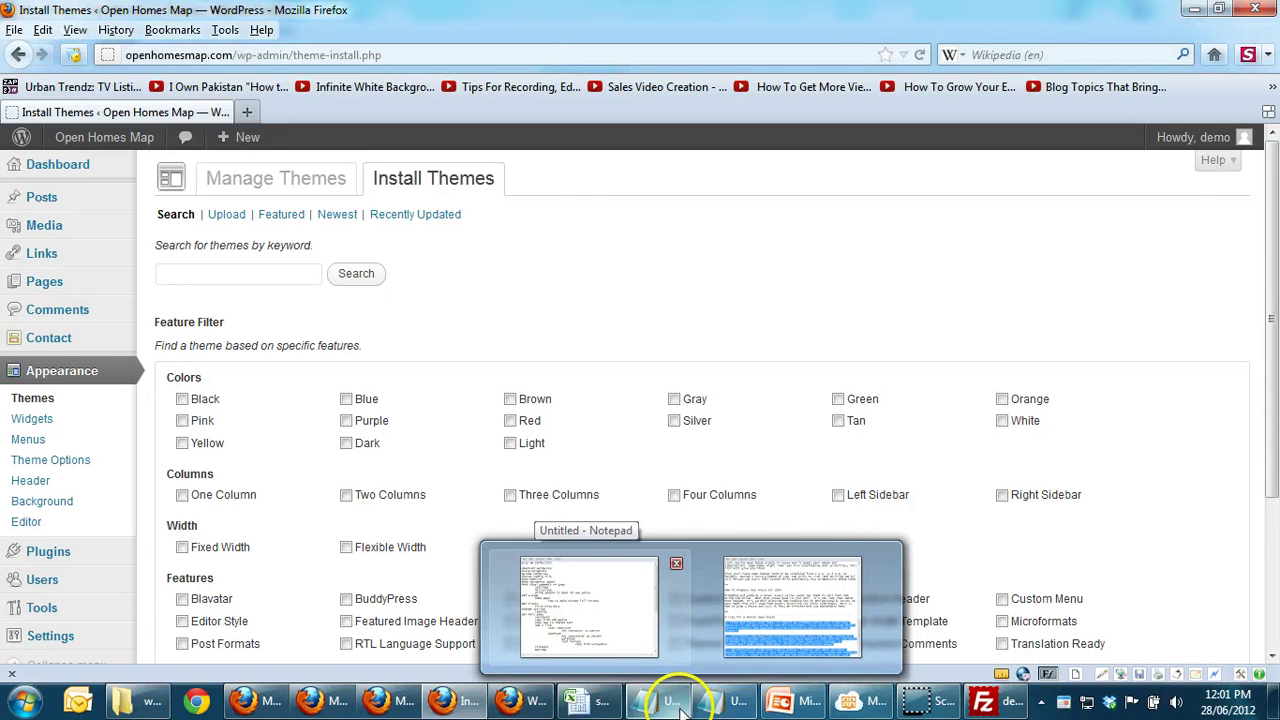
{"action": "left_click", "coordinate": [585, 590]}
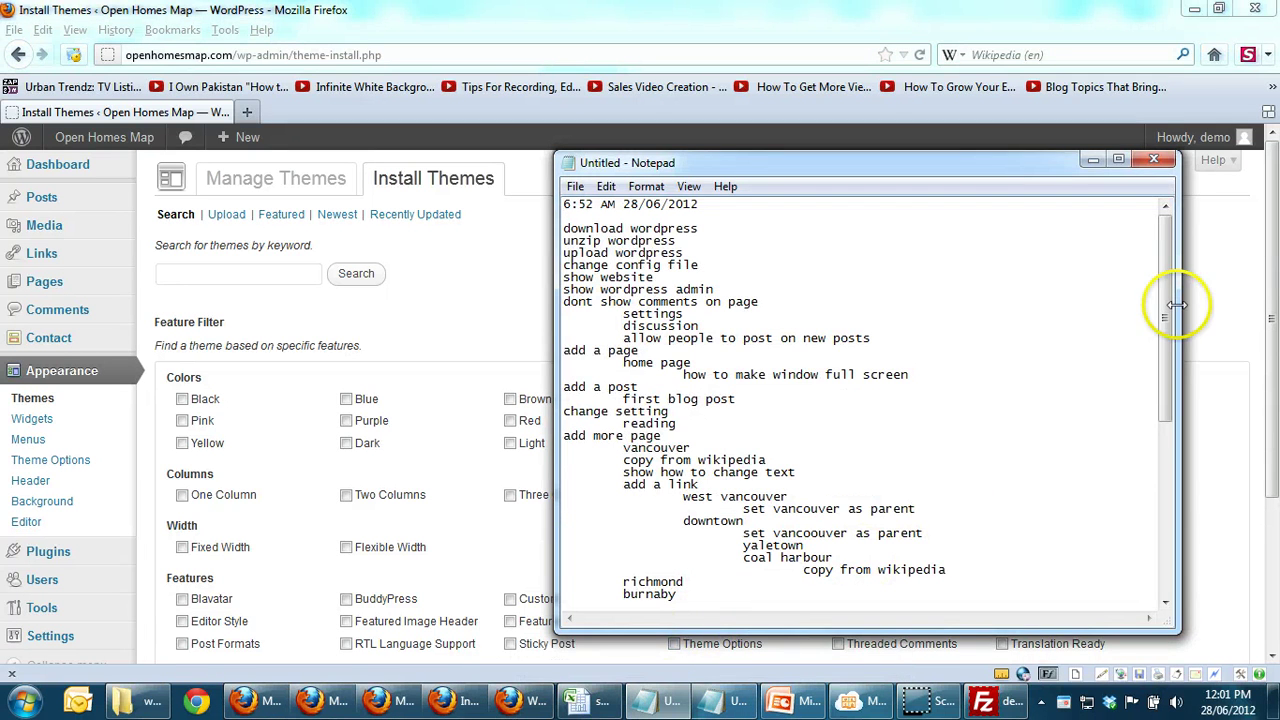
{"action": "left_click_drag", "start_coordinate": [1166, 309], "coordinate": [1170, 605]}
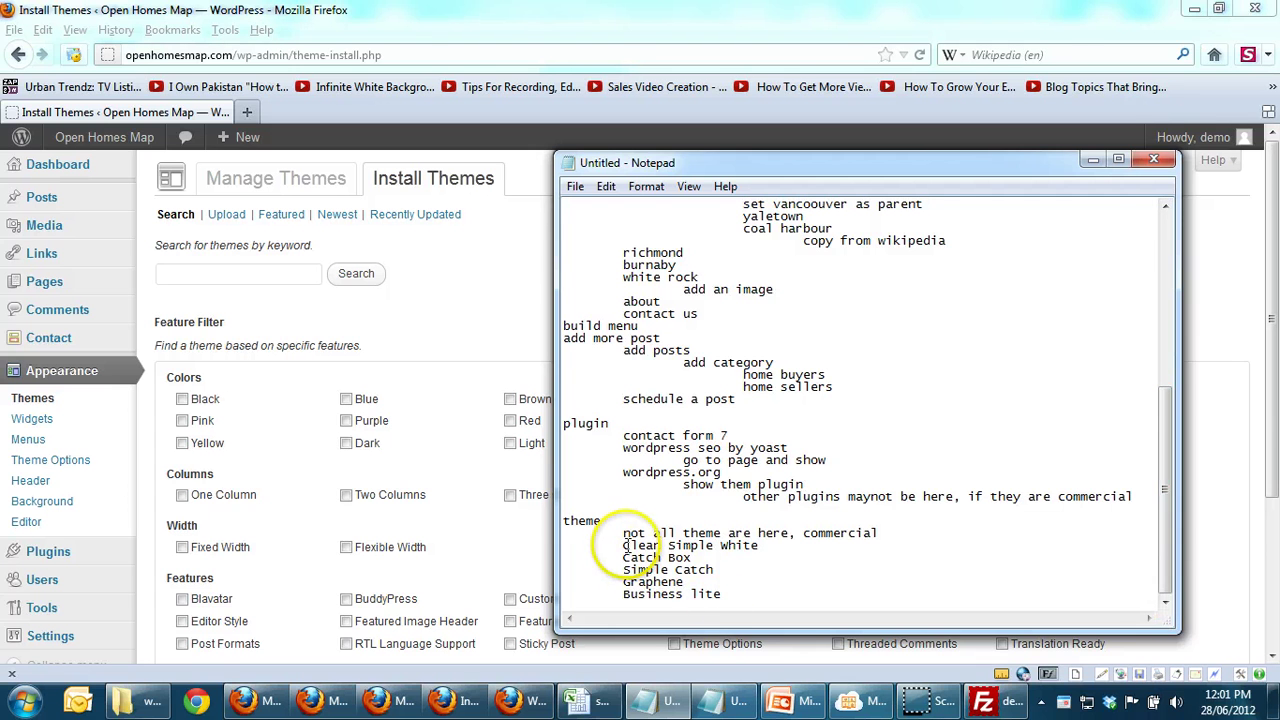
{"action": "left_click_drag", "start_coordinate": [623, 545], "coordinate": [765, 550]}
{"action": "key", "text": "alt+Tab"}
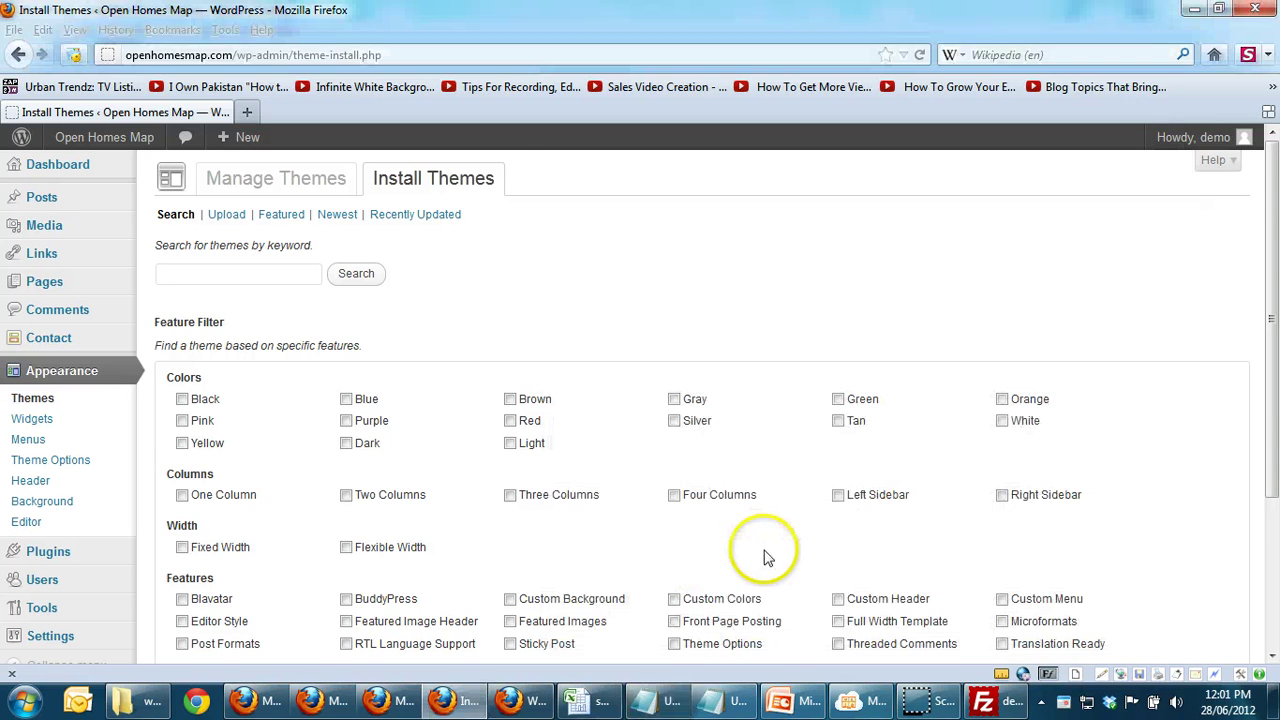
Step: Search themes for 'Clean Simple White' and choose Install Now on the top result
{"action": "left_click", "coordinate": [258, 274]}
{"action": "type", "text": "Clean Simple White"}
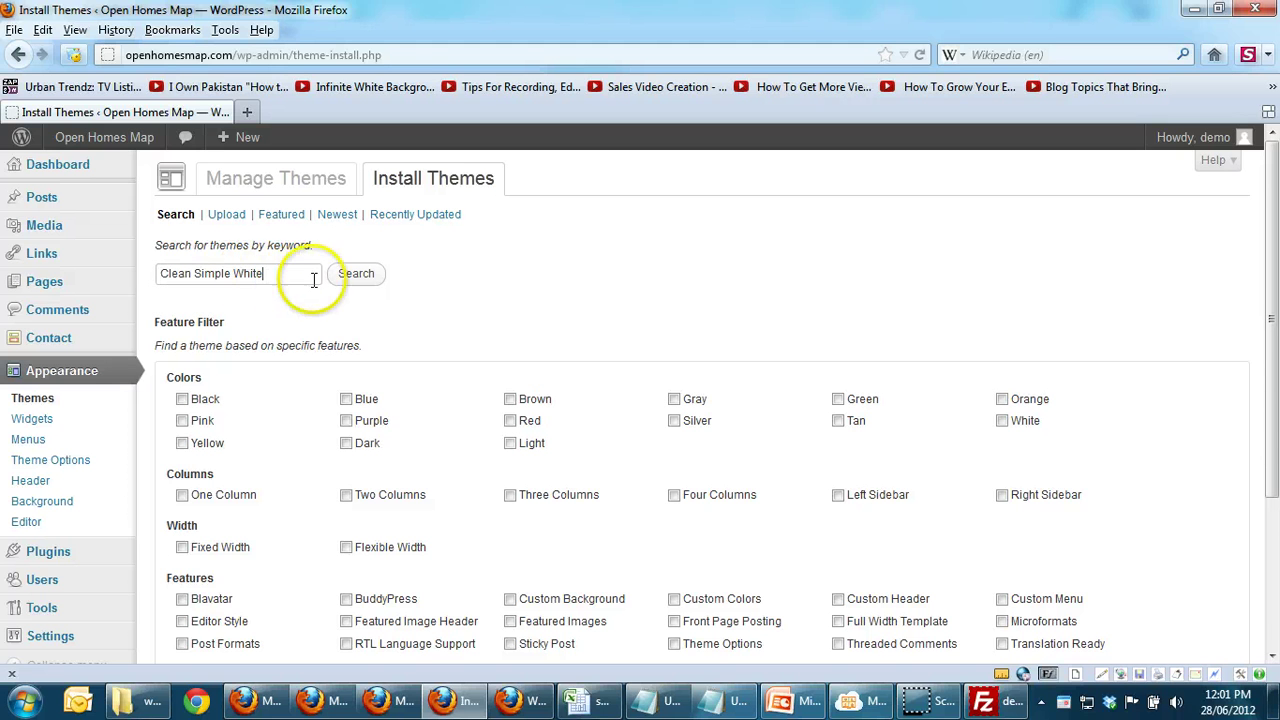
{"action": "left_click", "coordinate": [357, 276]}
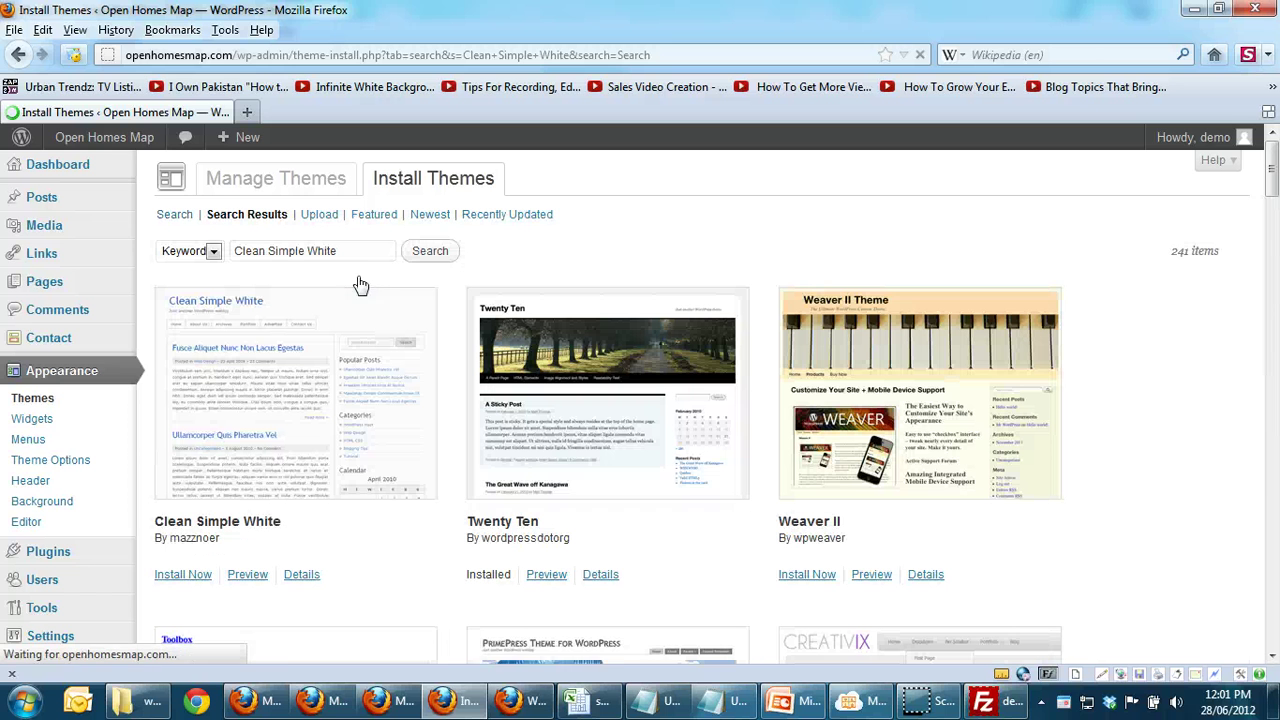
{"action": "left_click", "coordinate": [178, 577]}
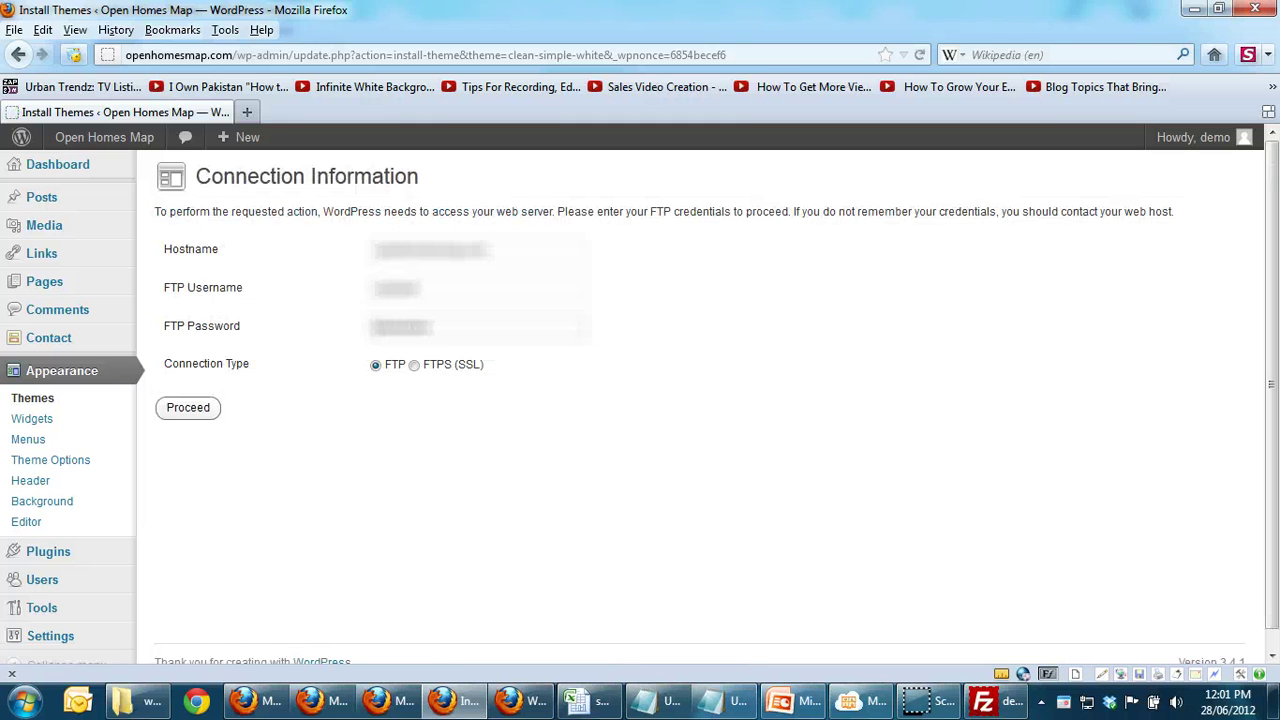
Step: Proceed with installing Clean Simple White 1.3, activate it, and visit the live site
{"action": "left_click", "coordinate": [188, 407]}
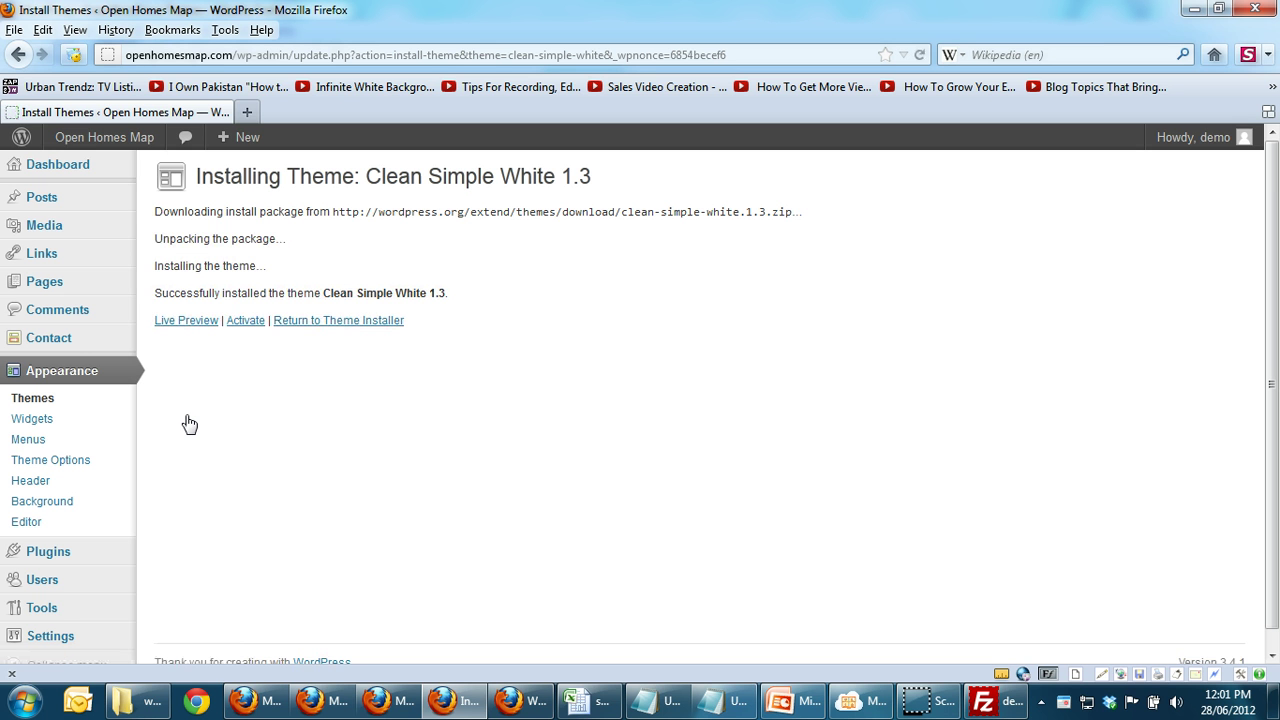
{"action": "left_click", "coordinate": [245, 321]}
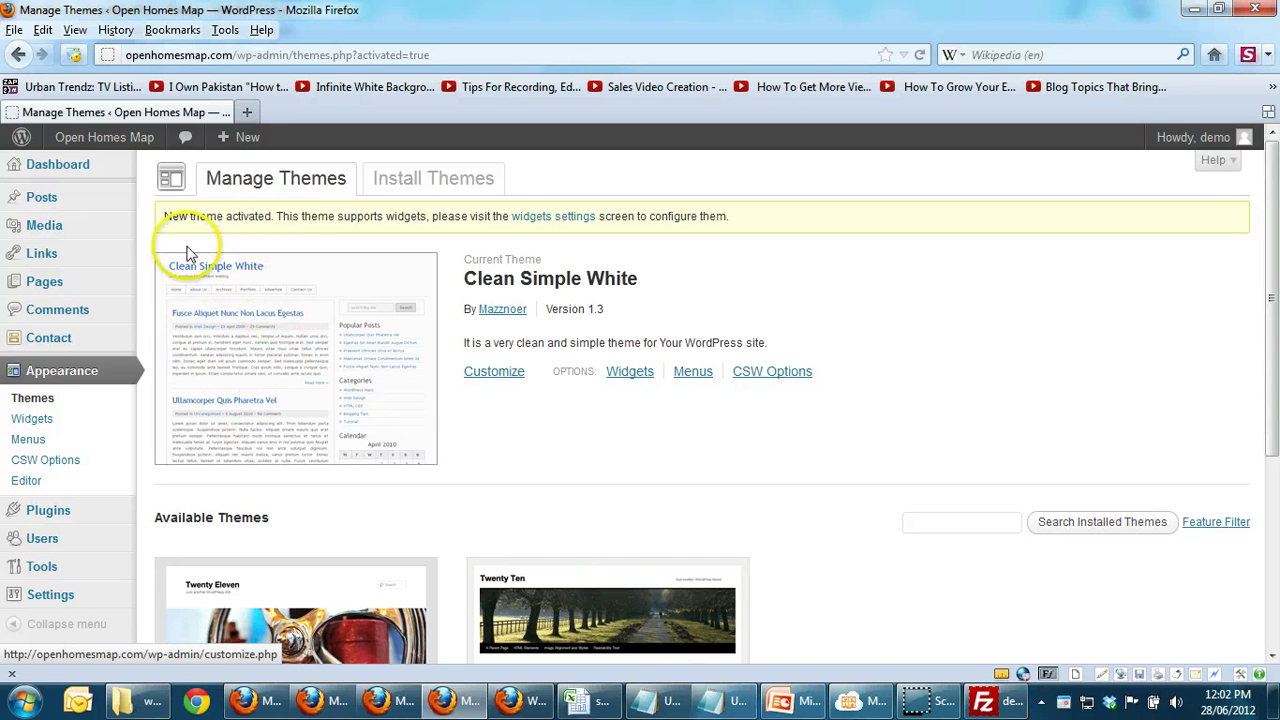
{"action": "mouse_move", "coordinate": [86, 136]}
{"action": "left_click", "coordinate": [88, 170]}
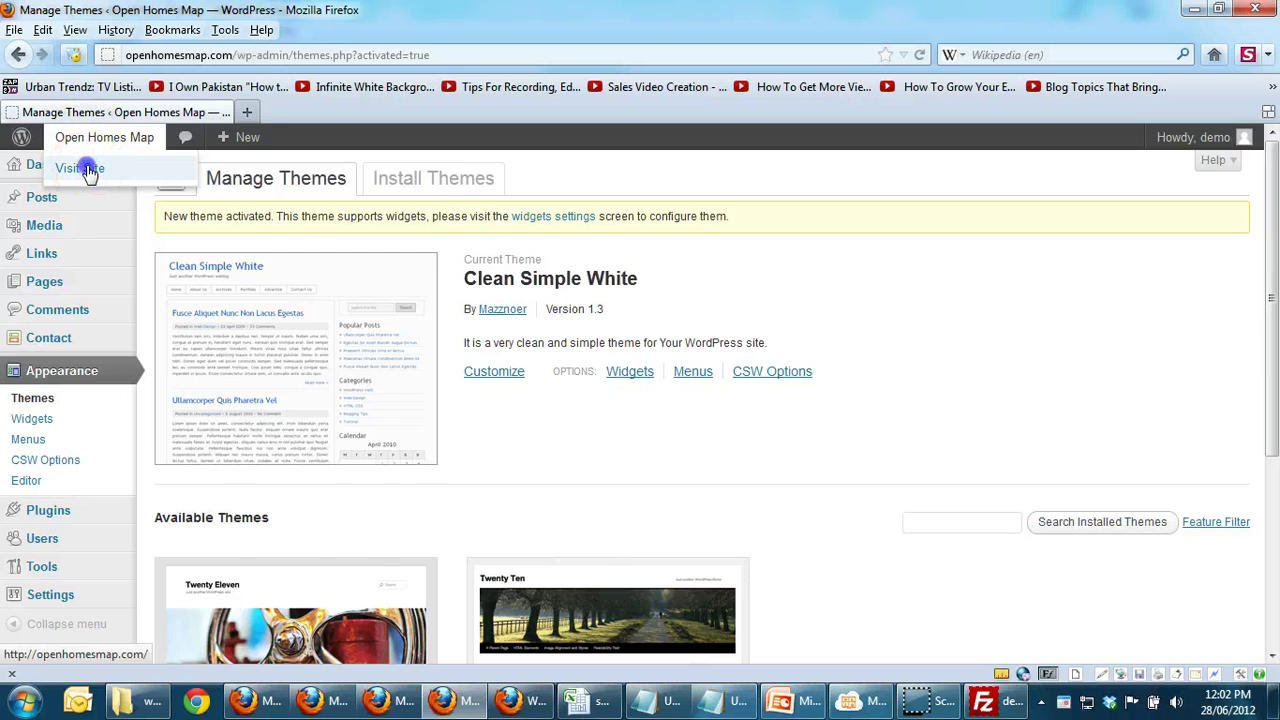